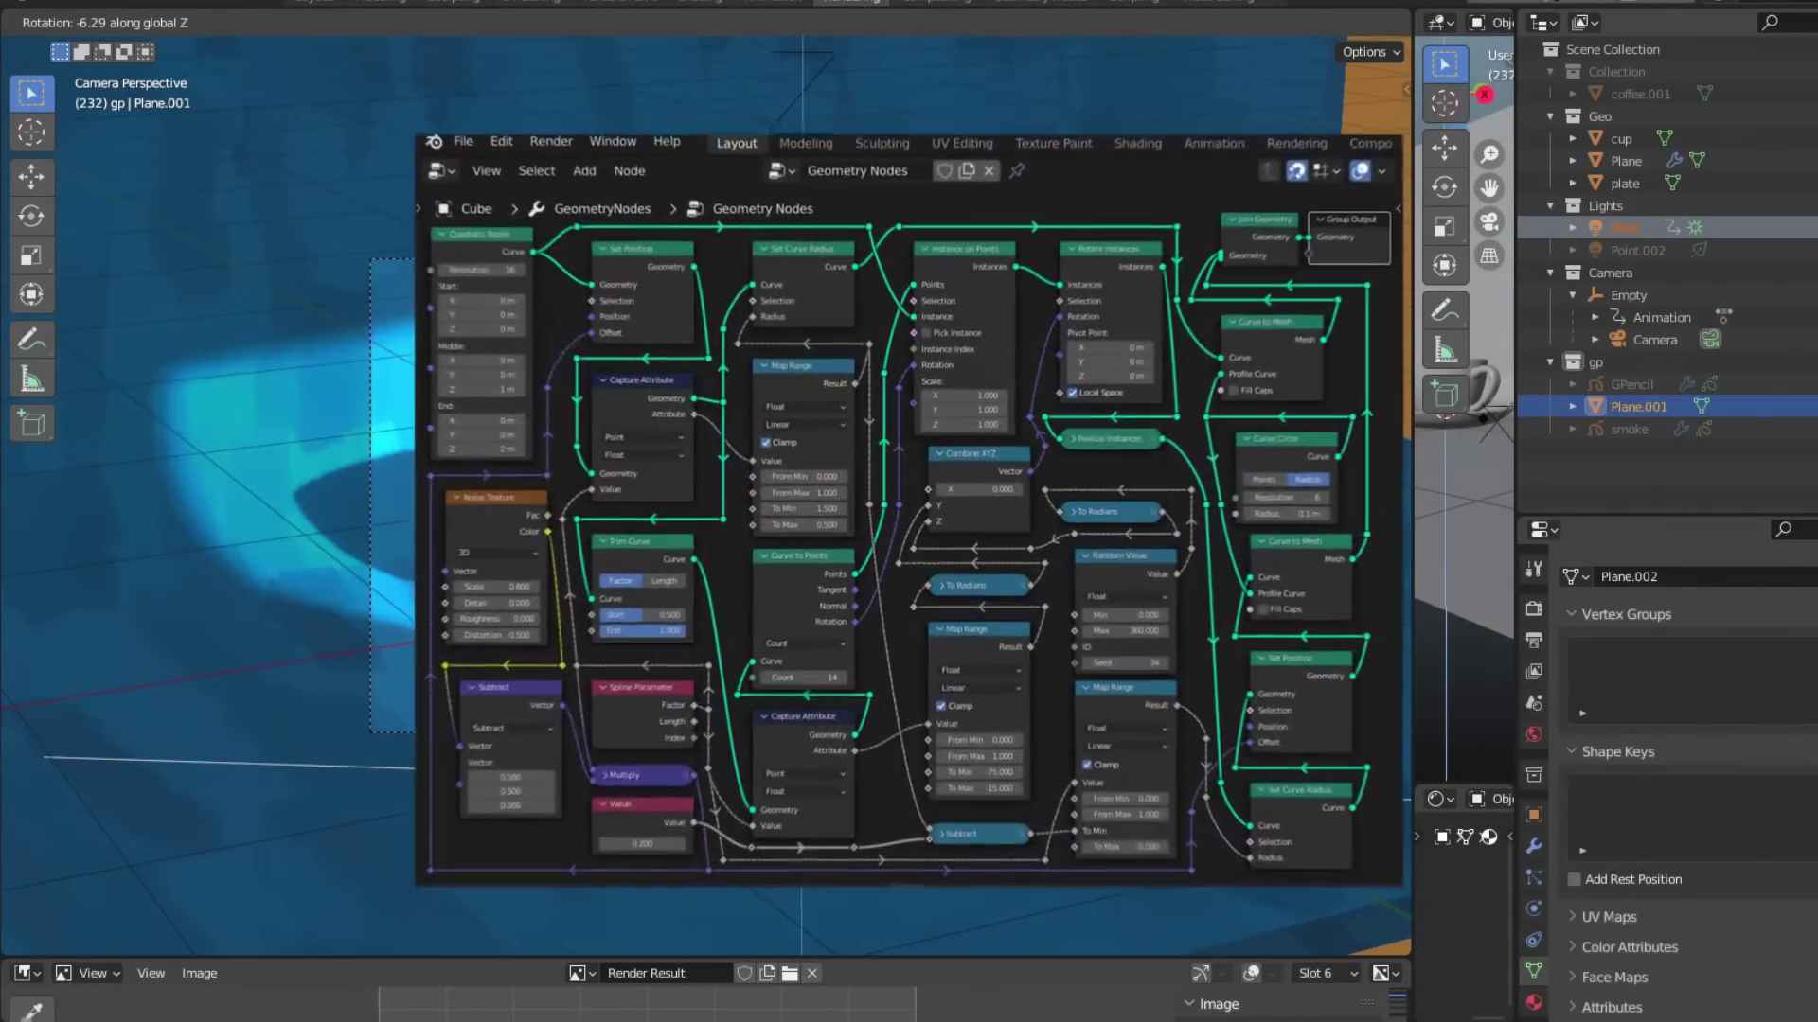
# Enlarge the shader editor and bring the material nodes of Plane.001 into view
pyautogui.rightClick(1284, 824)
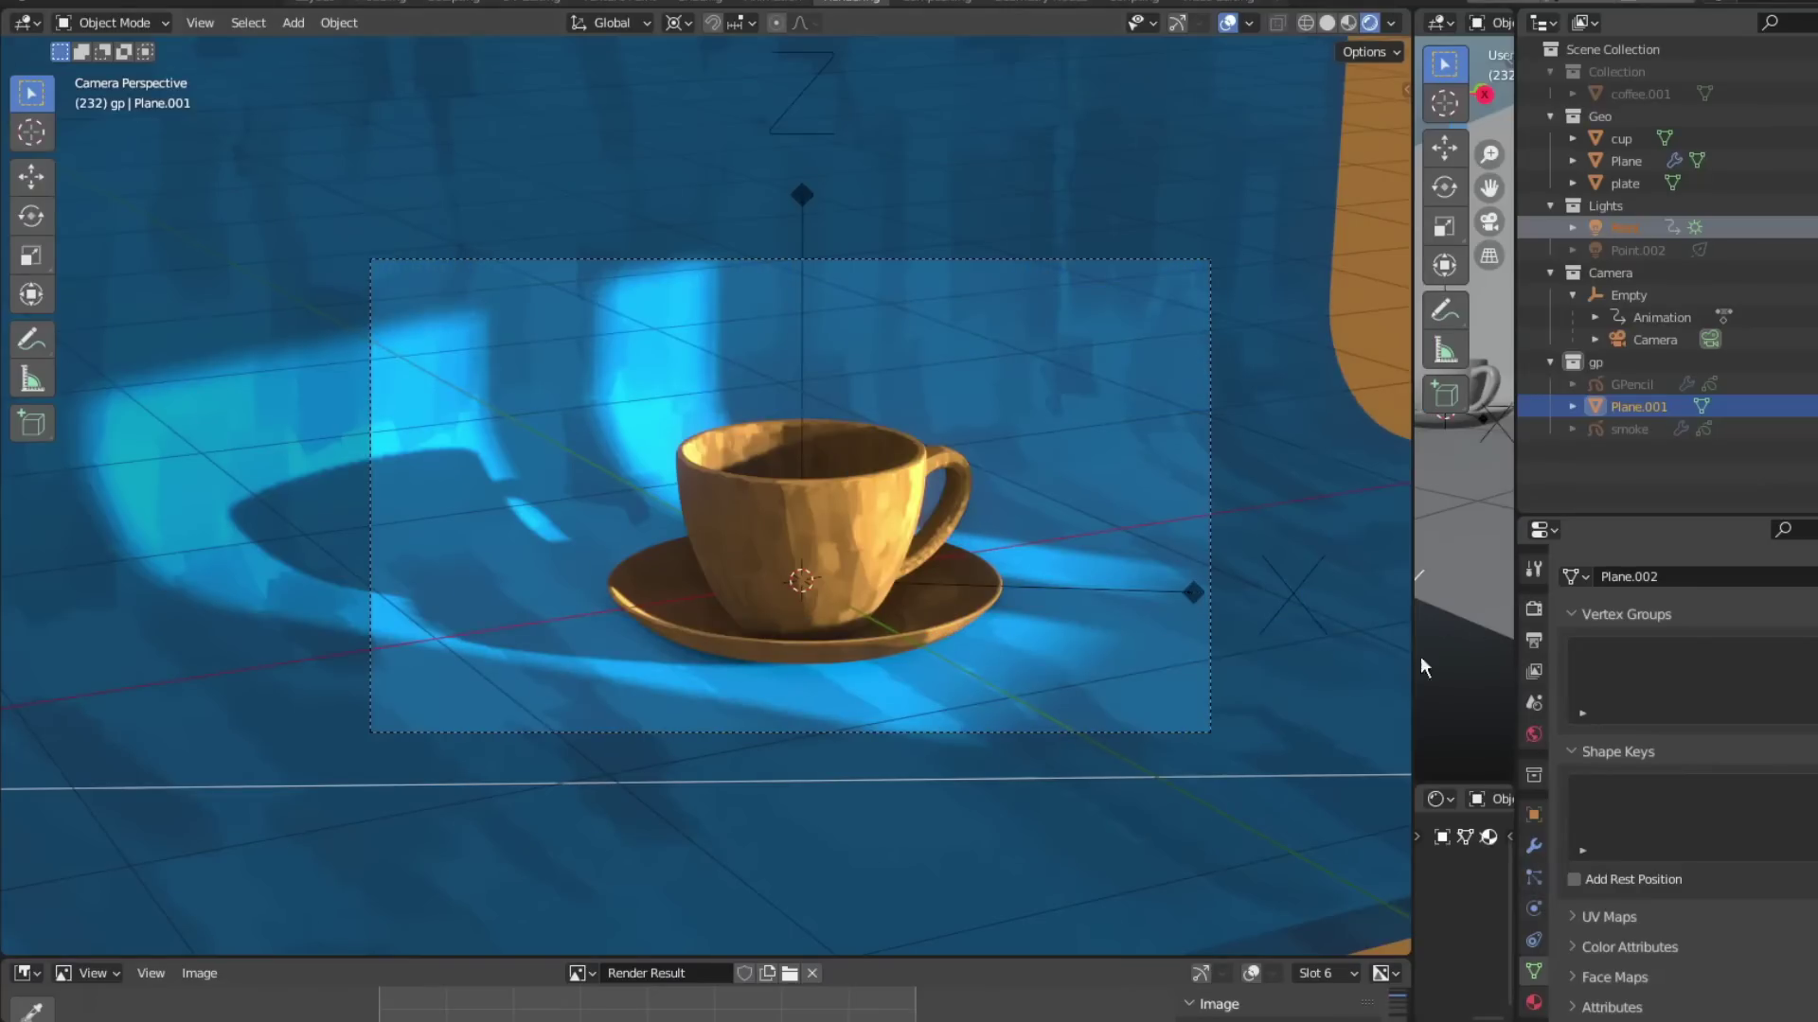
pyautogui.moveTo(1412, 819); pyautogui.dragTo(734, 815)
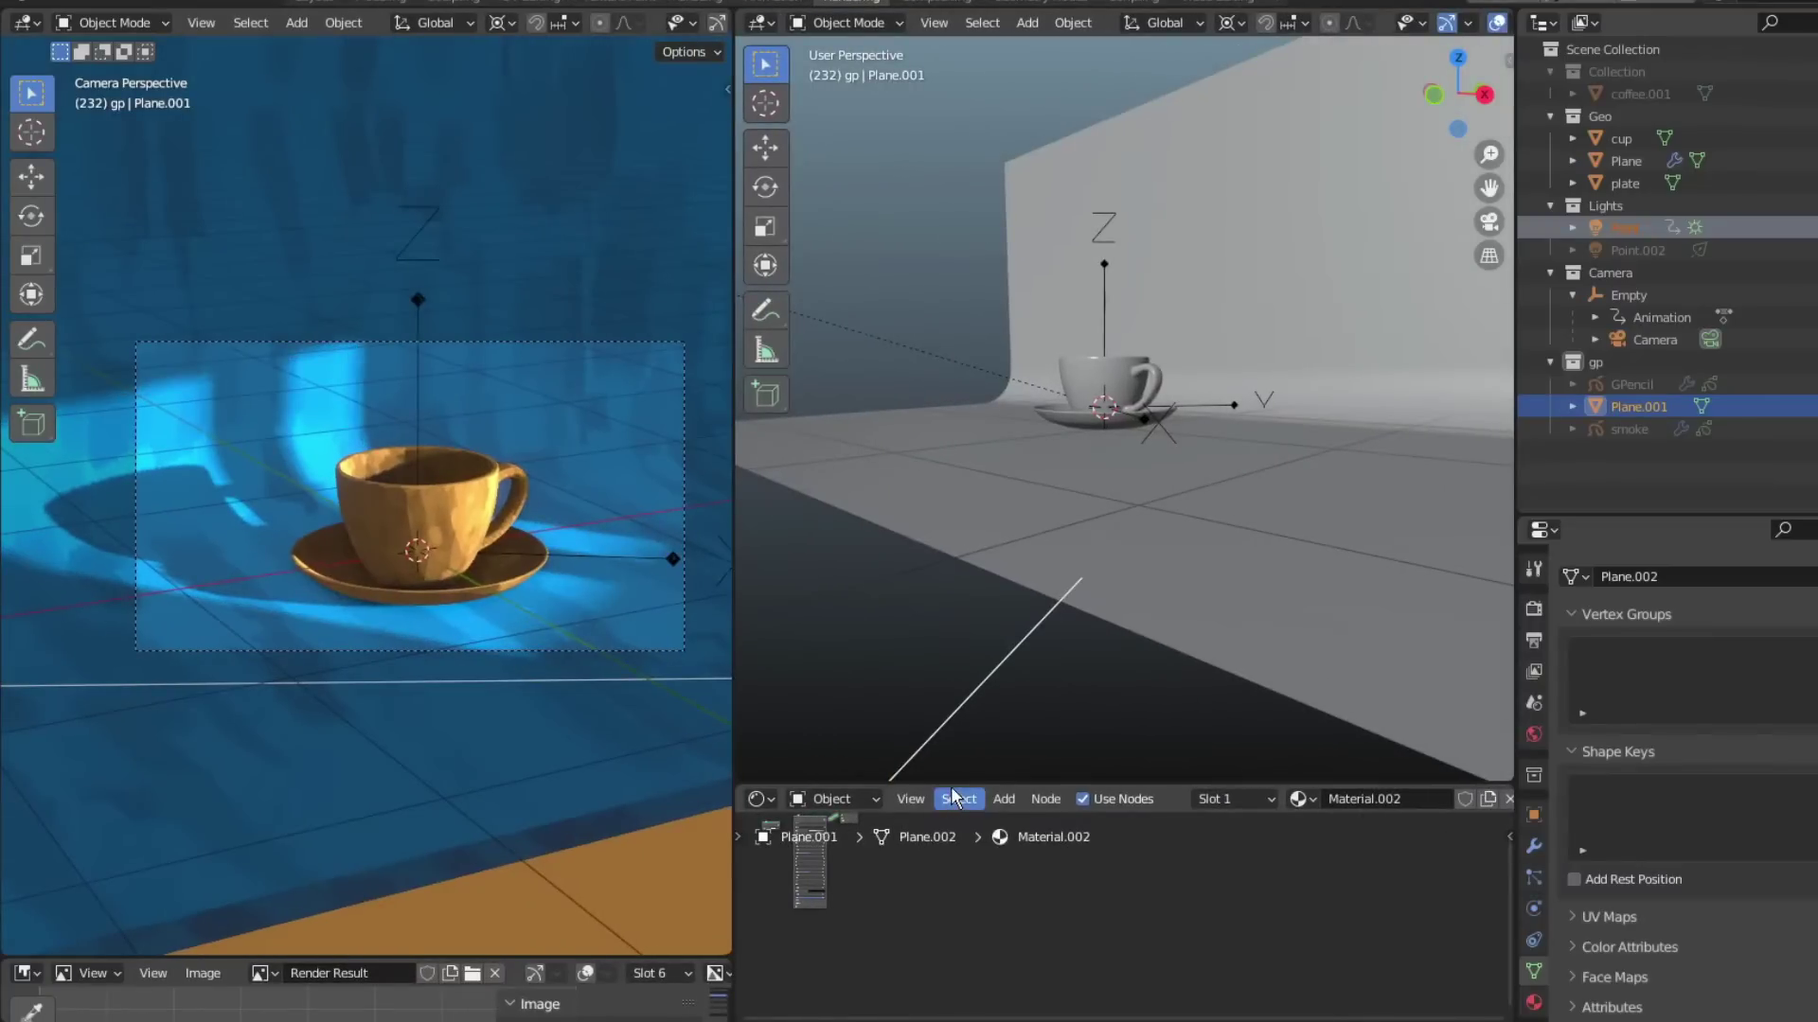
pyautogui.moveTo(949, 785); pyautogui.dragTo(958, 168)
pyautogui.moveTo(862, 448); pyautogui.dragTo(1199, 524, button='middle')
pyautogui.scroll(11, 1222, 553)
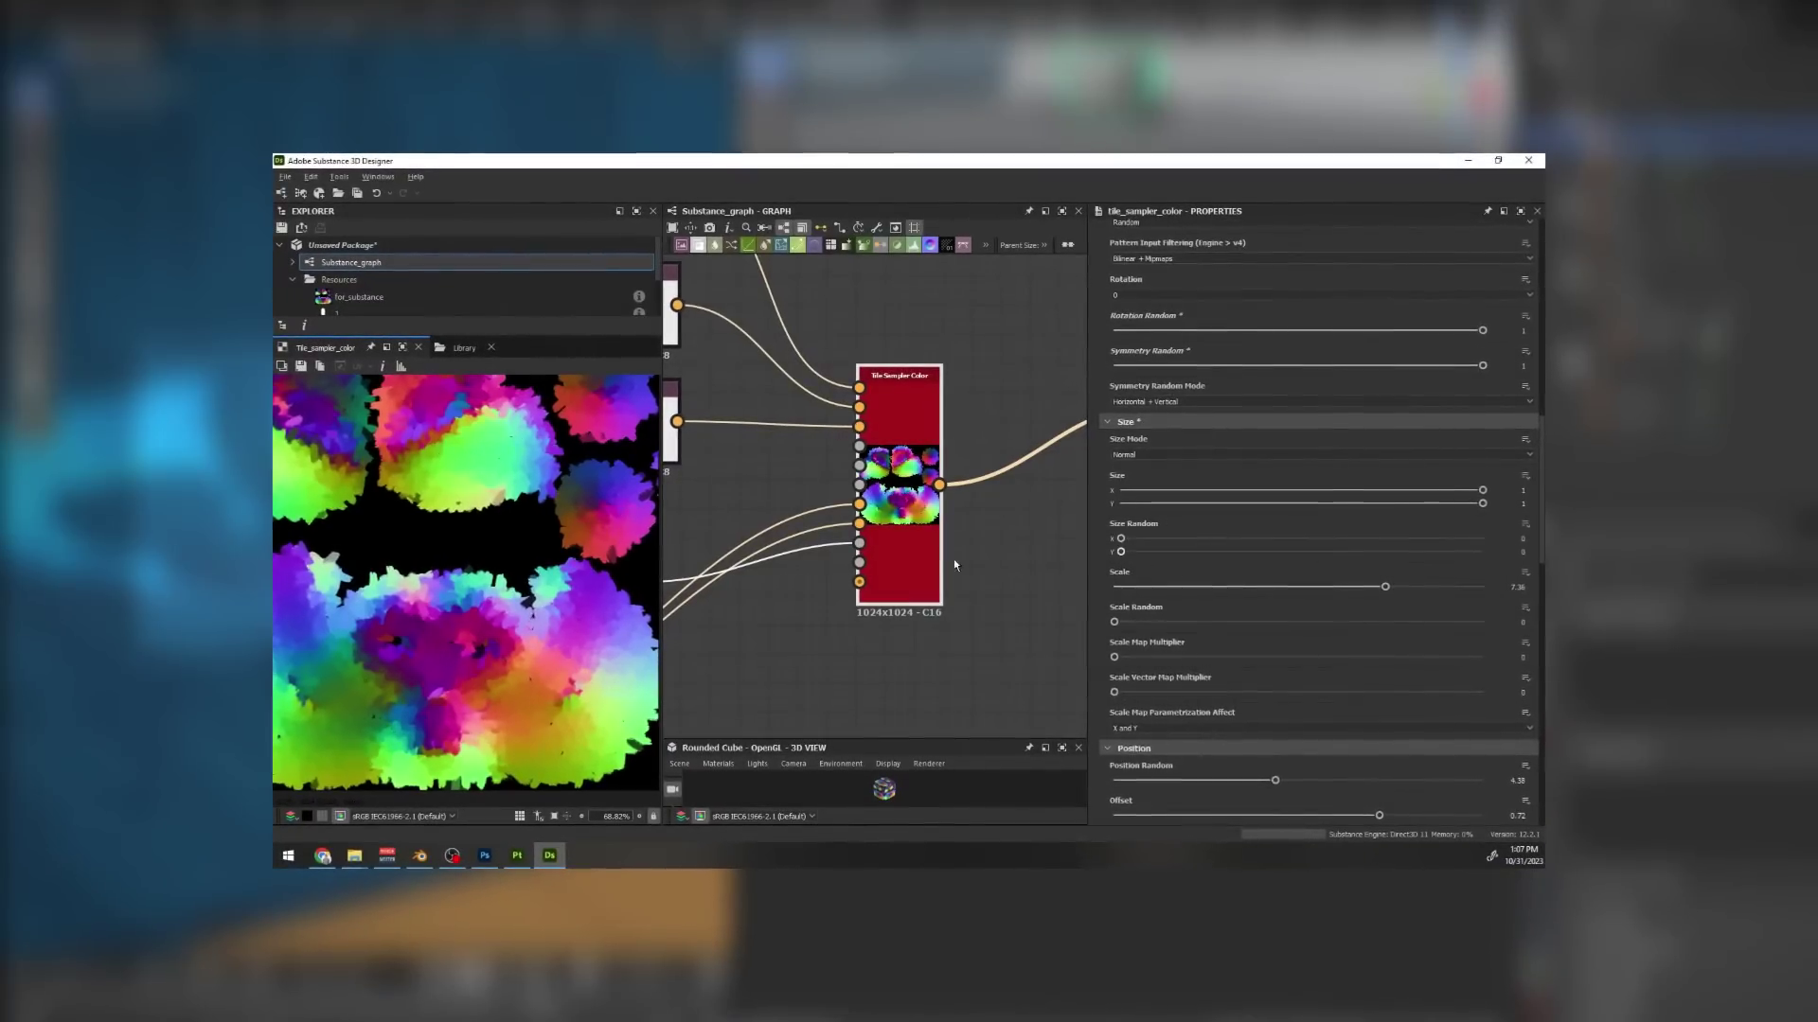
# Switch to Substance 3D Designer and review the Tile Sampler Color node's size, rotation and color parameters
pyautogui.scroll(-5, 1161, 618)
pyautogui.scroll(-10, 1168, 621)
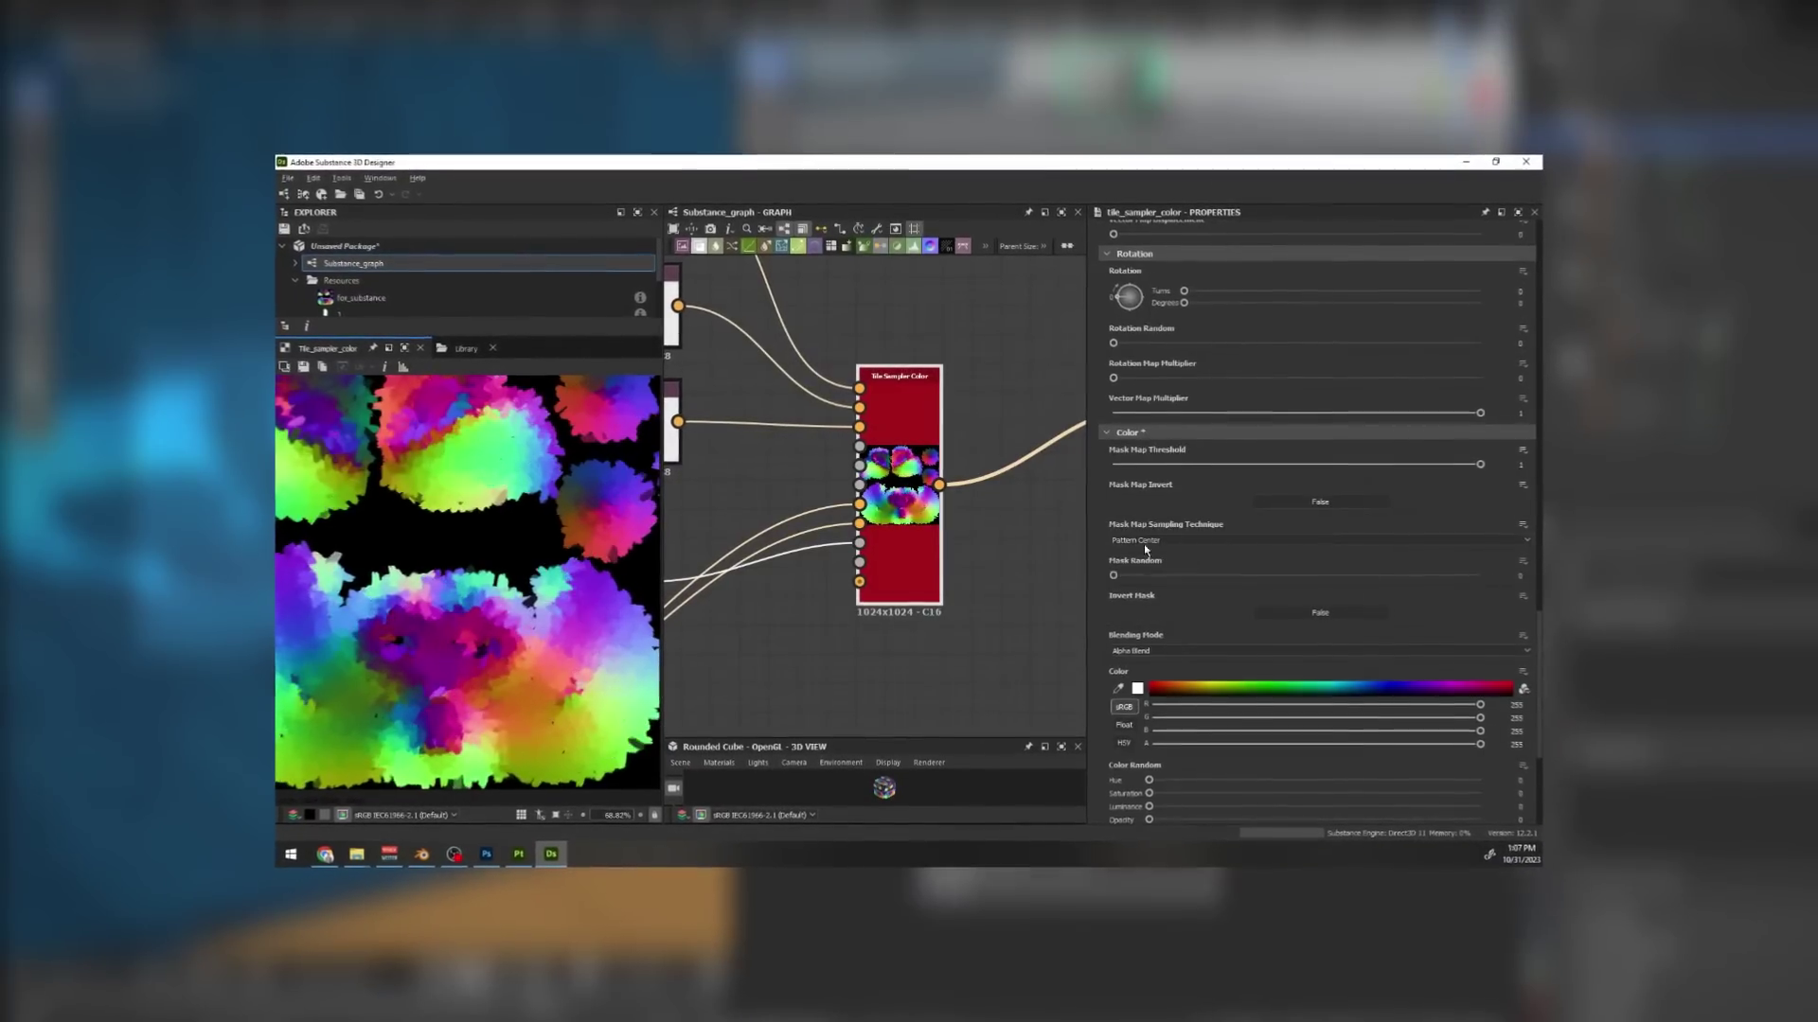
pyautogui.scroll(5, 1149, 557)
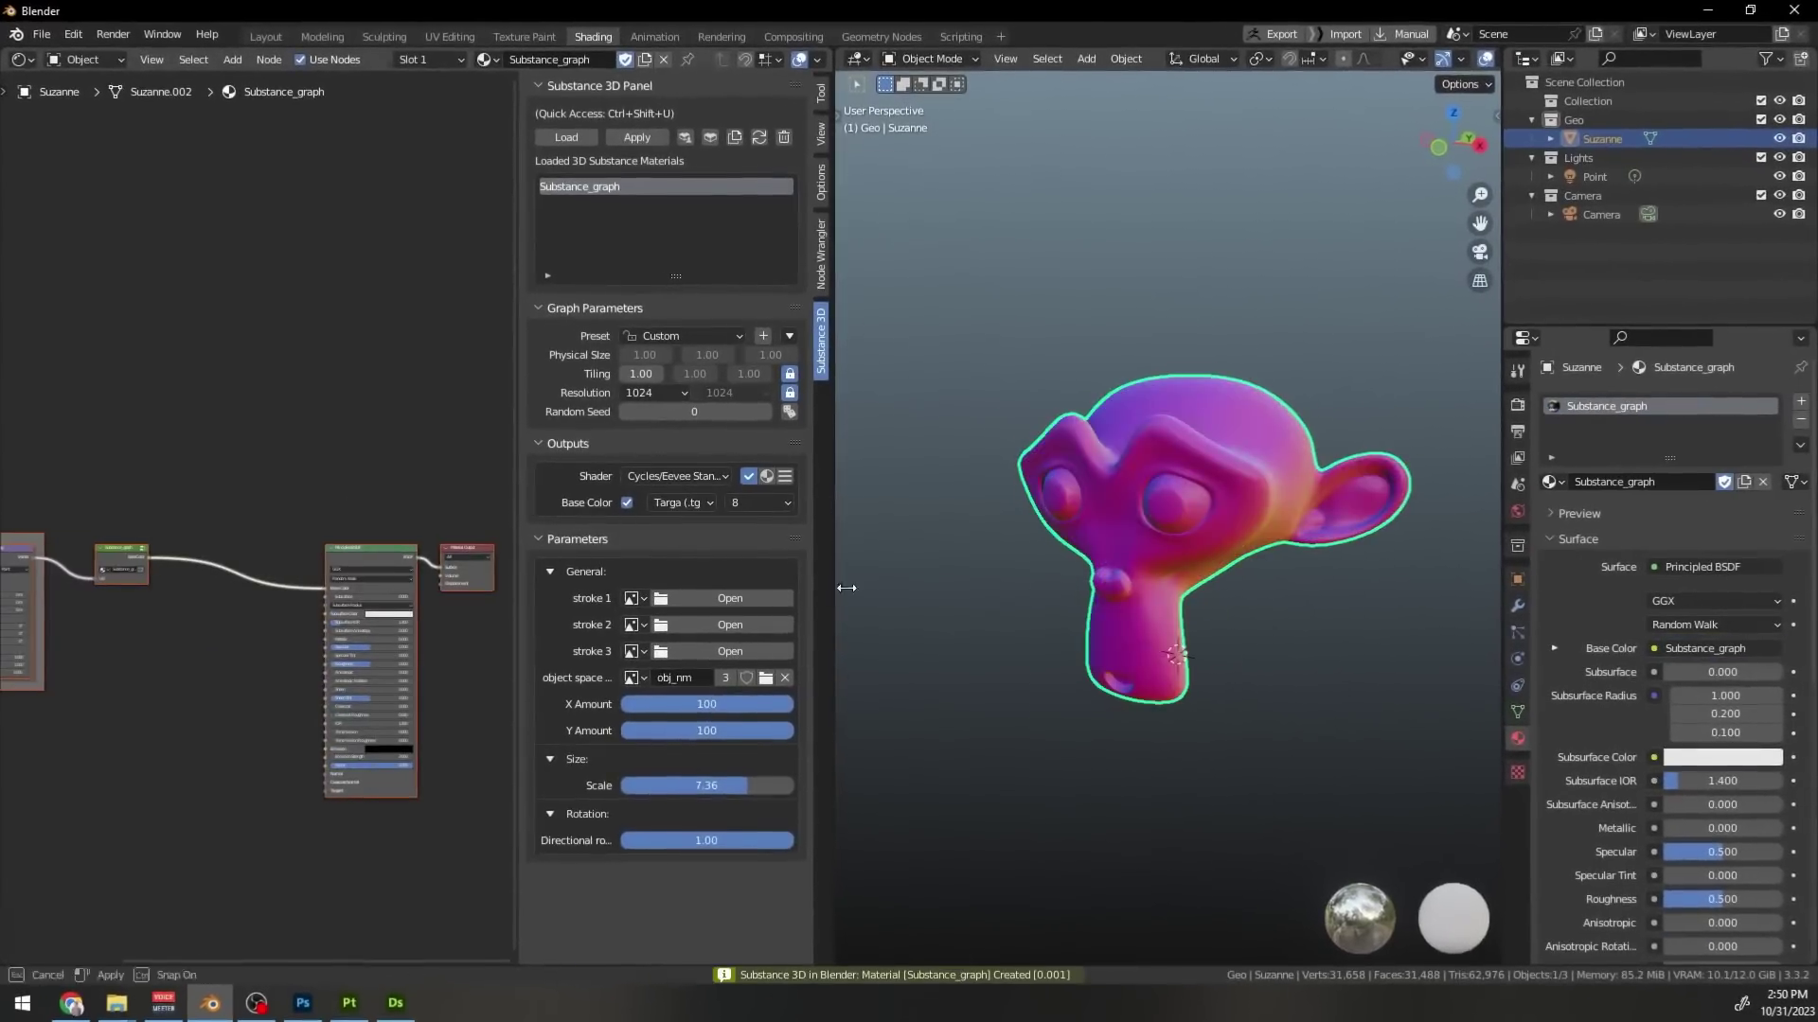
# Switch to Blender and load 3.png, 2.png and 1.png as strokes 1 to 3 of the Substance_graph material
pyautogui.click(771, 678)
pyautogui.click(803, 680)
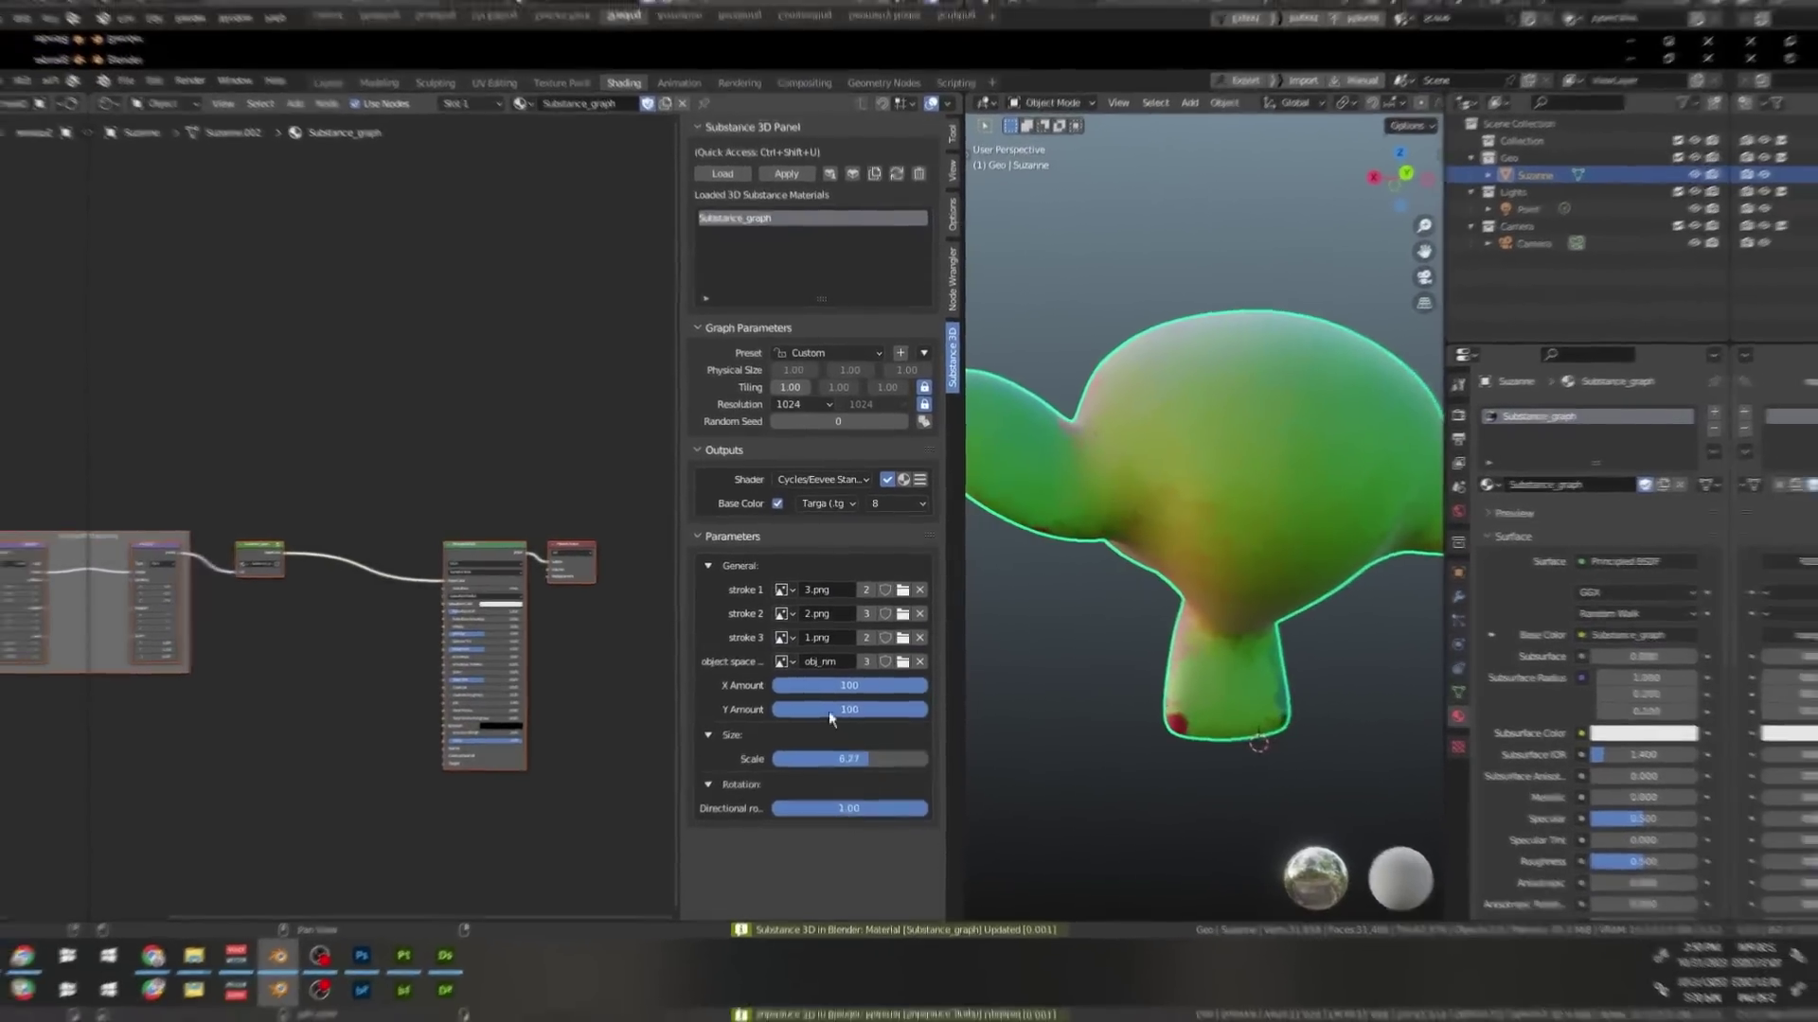
pyautogui.click(1461, 535)
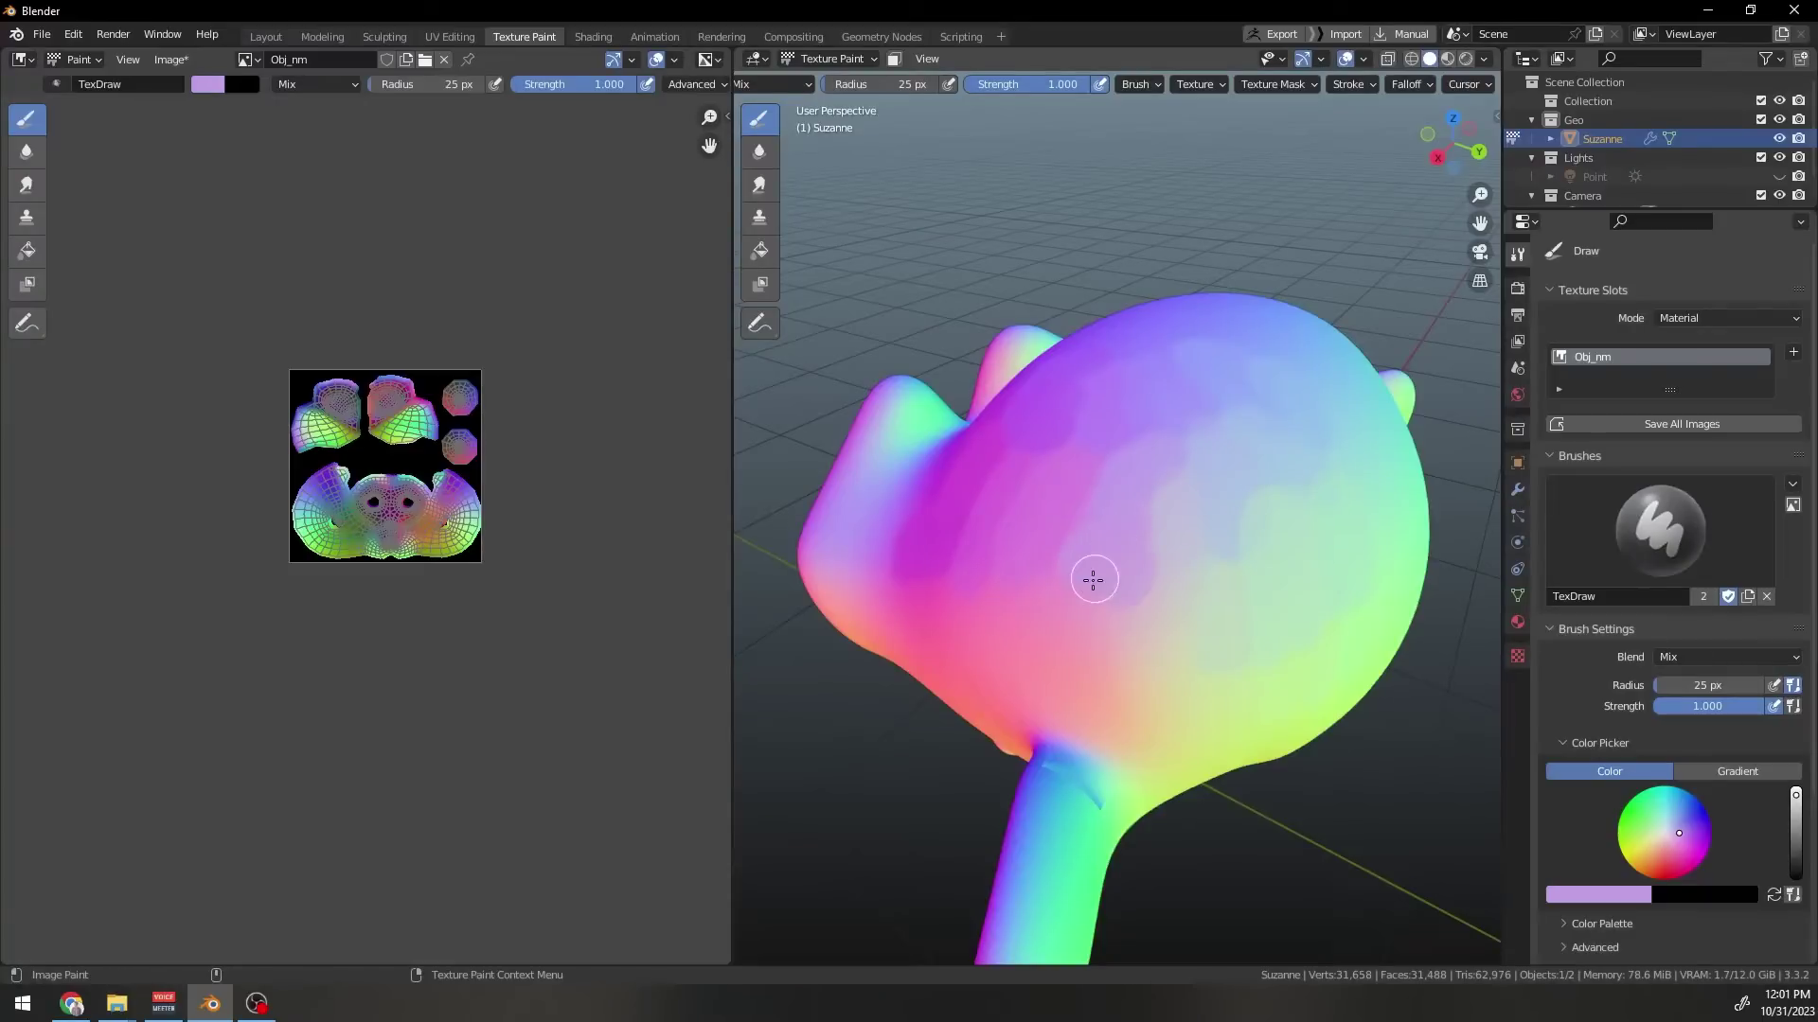
# Sample colors from Suzanne's Obj_nm texture for painting flat dabs on the back of the head
pyautogui.press('s')
pyautogui.press('s')
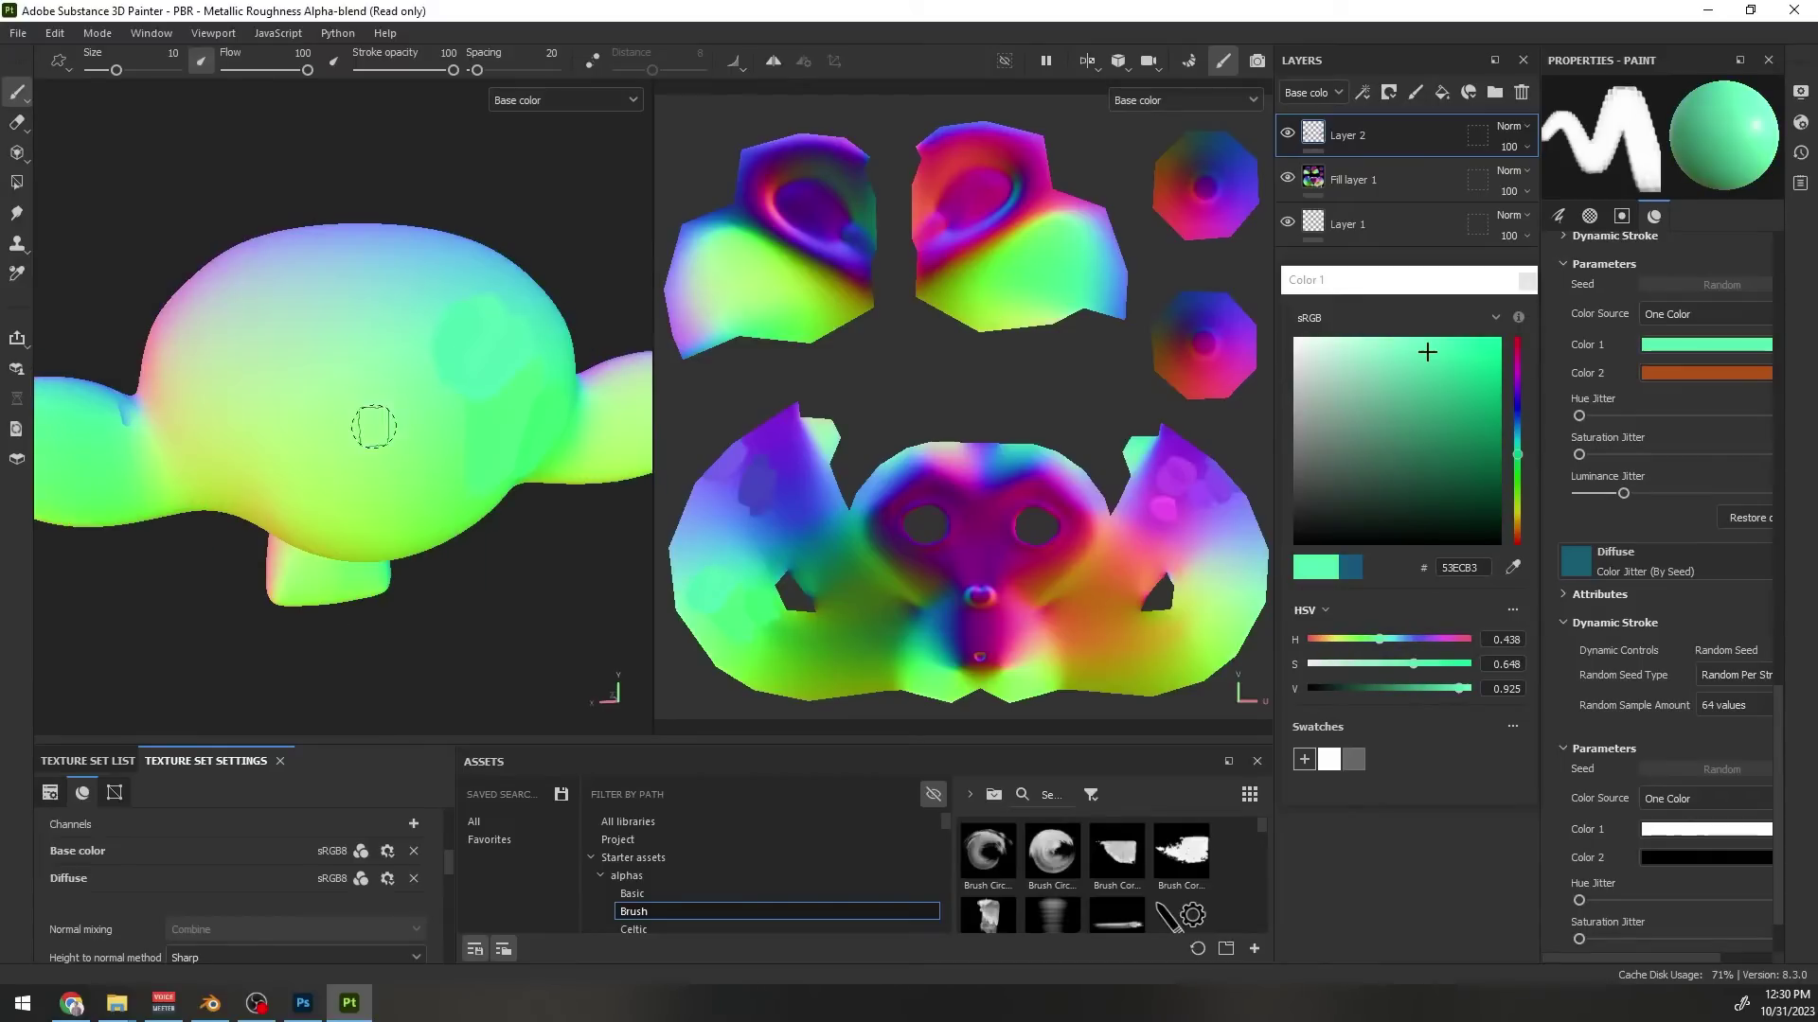
# Switch to Substance 3D Painter, sample surface colors from the monkey head and paint flat strokes with them on Layer 2
pyautogui.press('p')
pyautogui.click(374, 427)
pyautogui.moveTo(424, 394); pyautogui.dragTo(424, 478)
pyautogui.press('p')
pyautogui.click(338, 367)
pyautogui.press('c')
pyautogui.moveTo(367, 329)
pyautogui.keyDown('alt'); pyautogui.mouseDown()
pyautogui.moveTo(417, 350)
pyautogui.moveTo(388, 438)
pyautogui.mouseUp(); pyautogui.keyUp('alt')
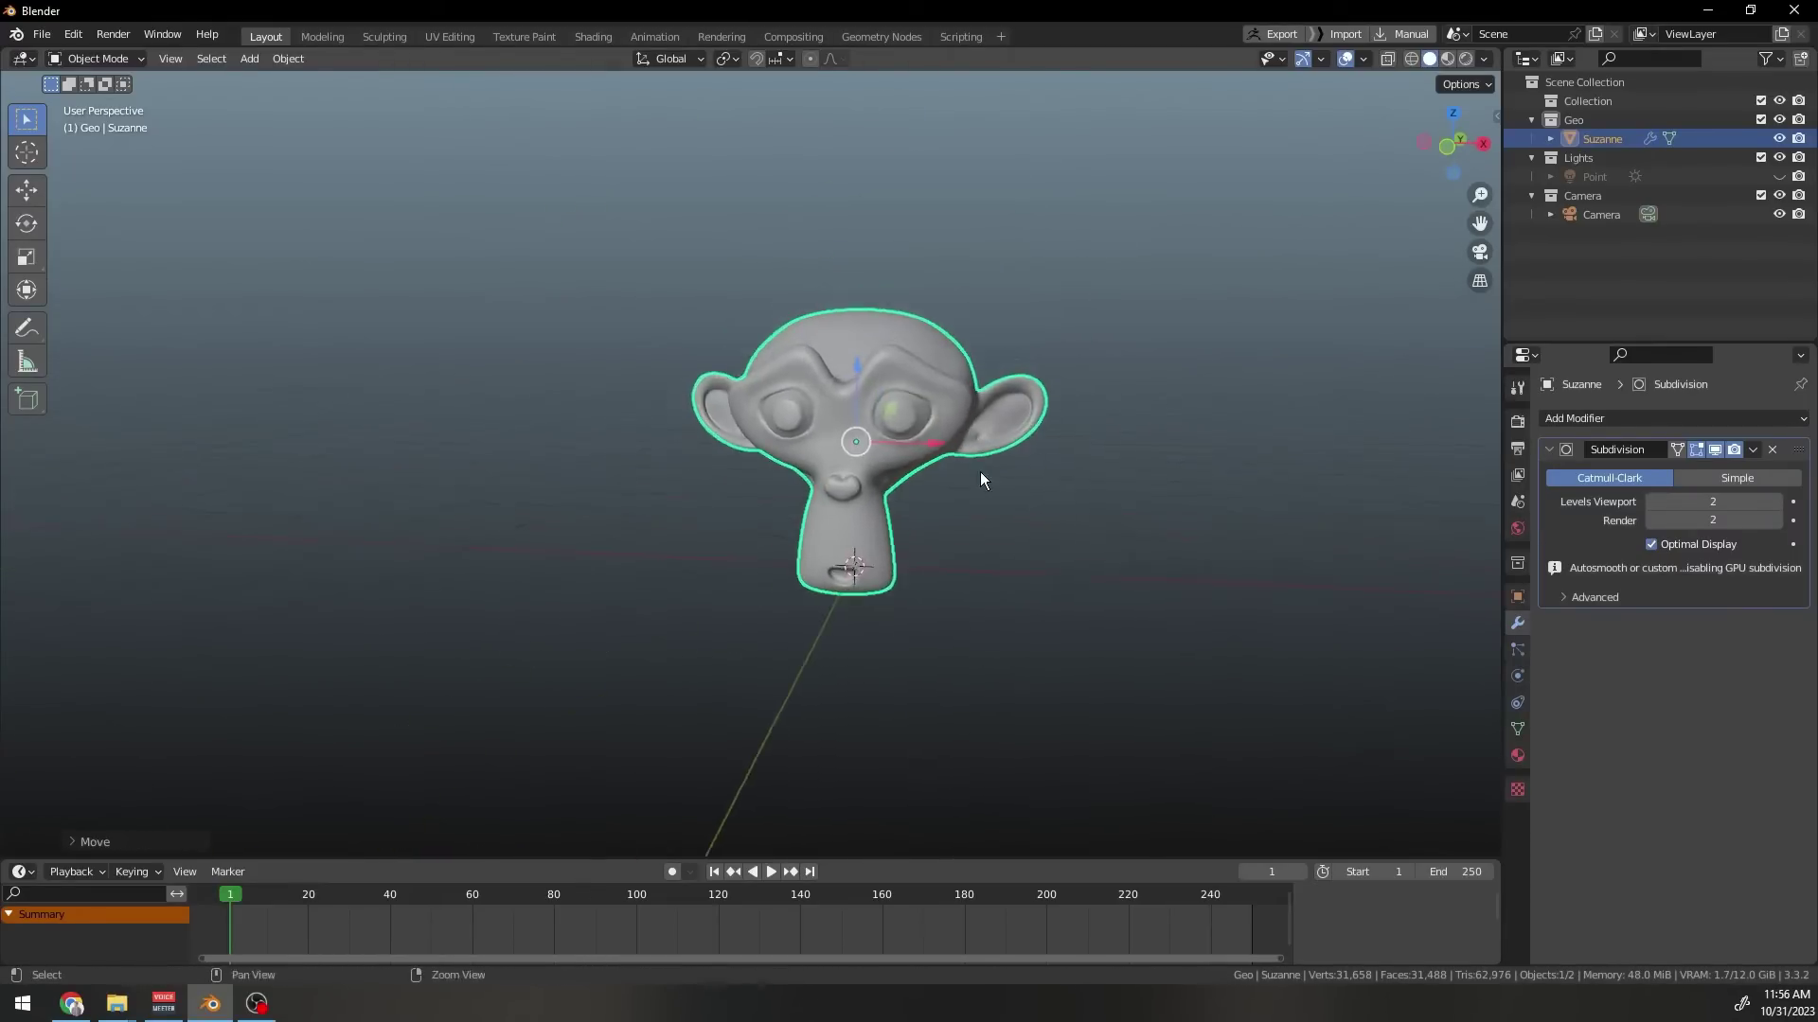
# Switch to Blender, open Suzanne's UV layout for editing and set the UV selection mode to island
pyautogui.press('Tab')
pyautogui.press('Tab')
pyautogui.click(448, 36)
pyautogui.scroll(5, 1132, 481)
pyautogui.moveTo(1131, 481); pyautogui.dragTo(1236, 516, button='middle')
pyautogui.scroll(5, 372, 572)
pyautogui.scroll(-1, 359, 516)
pyautogui.click(132, 60)
# Move the two ear UV islands upward and apart from each other
pyautogui.click(282, 313)
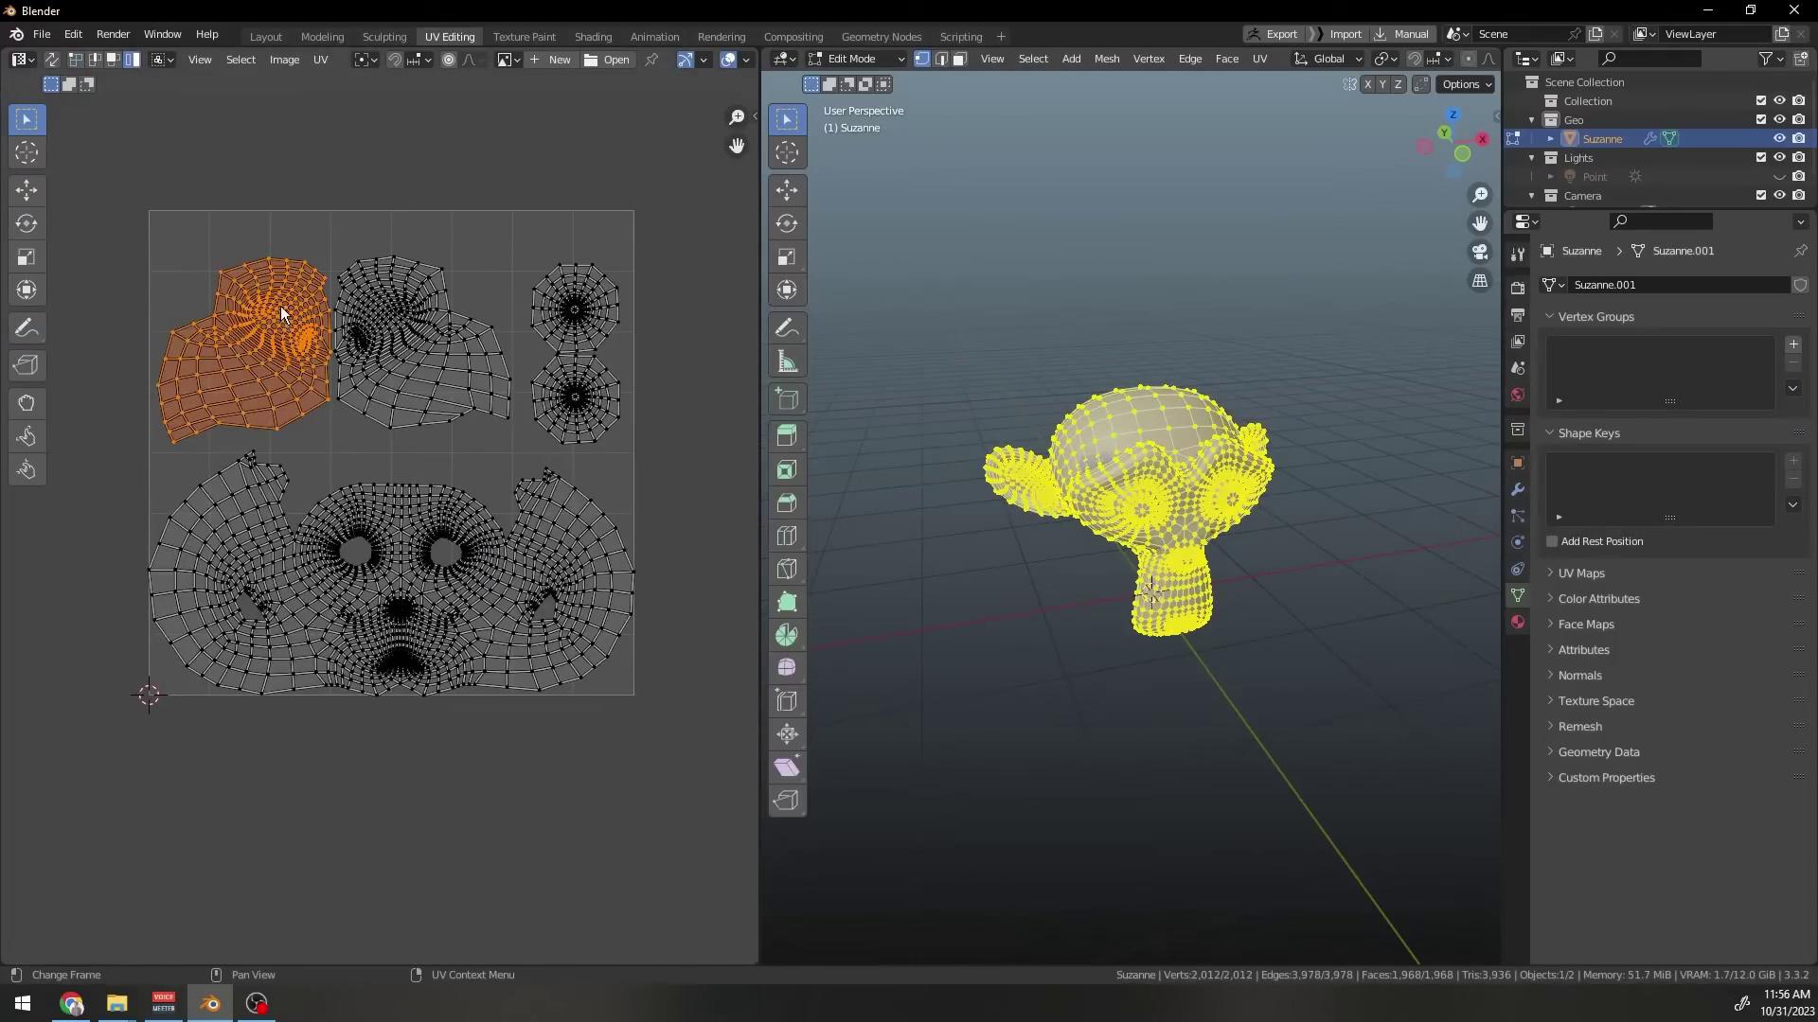
pyautogui.press('g')
pyautogui.click(279, 292)
pyautogui.click(375, 324)
pyautogui.press('g')
pyautogui.click(388, 296)
# Reposition the two round eye UV islands so there is more space between them
pyautogui.click(562, 313)
pyautogui.press('g')
pyautogui.click(566, 287)
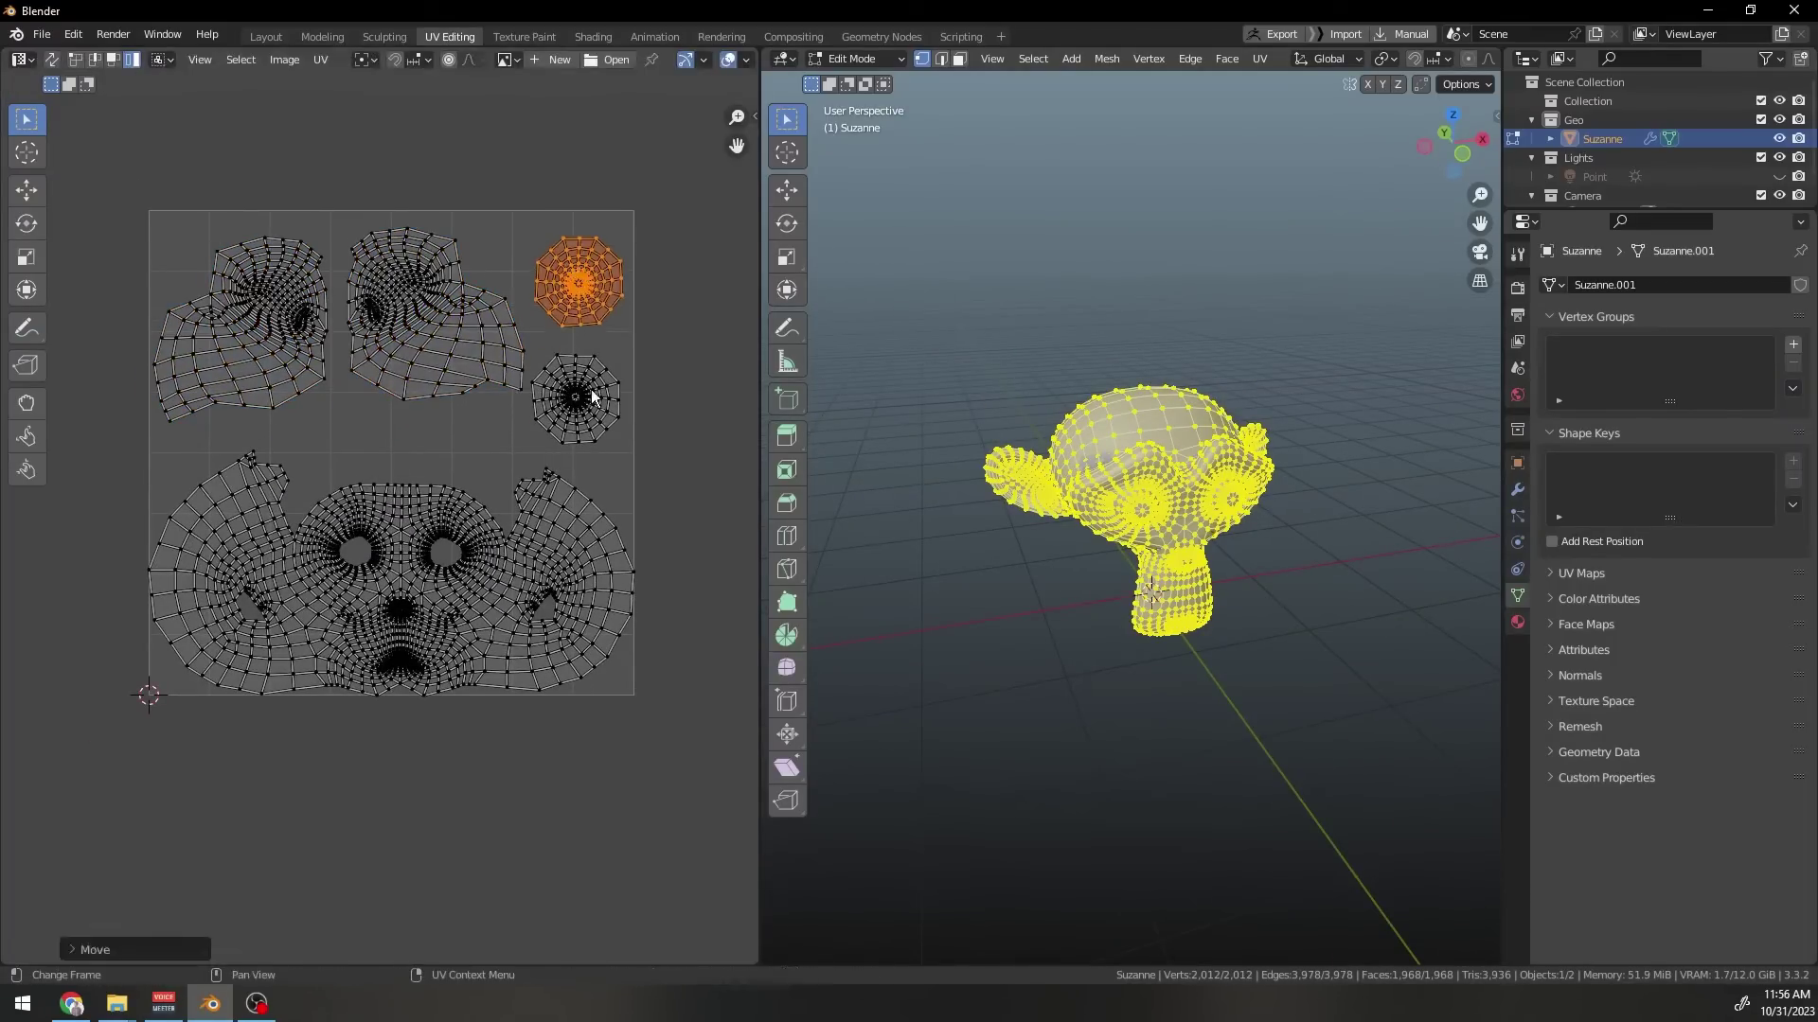
pyautogui.click(591, 398)
pyautogui.press('g')
pyautogui.click(593, 403)
# Nudge the face island upward and scale all UV islands down slightly around their individual origins to fit the UV square
pyautogui.click(571, 581)
pyautogui.press('a')
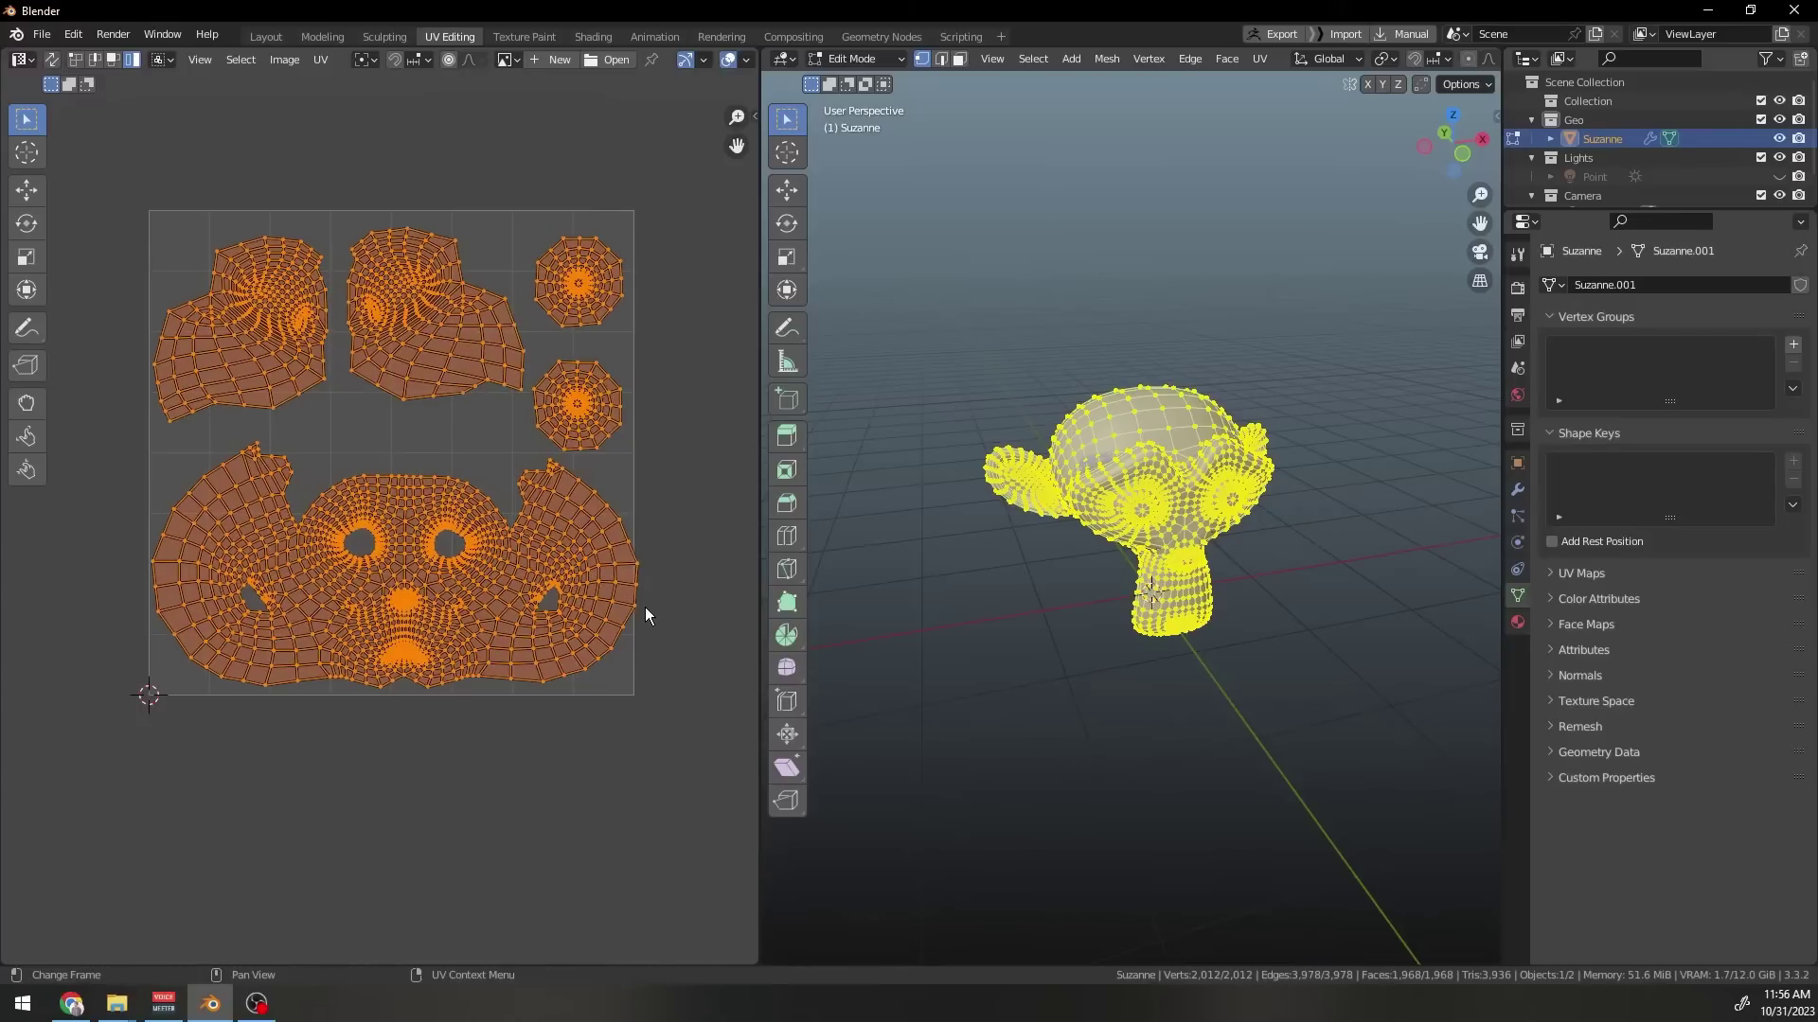
pyautogui.press('.')
pyautogui.click(647, 687)
pyautogui.press('s')
pyautogui.click(633, 646)
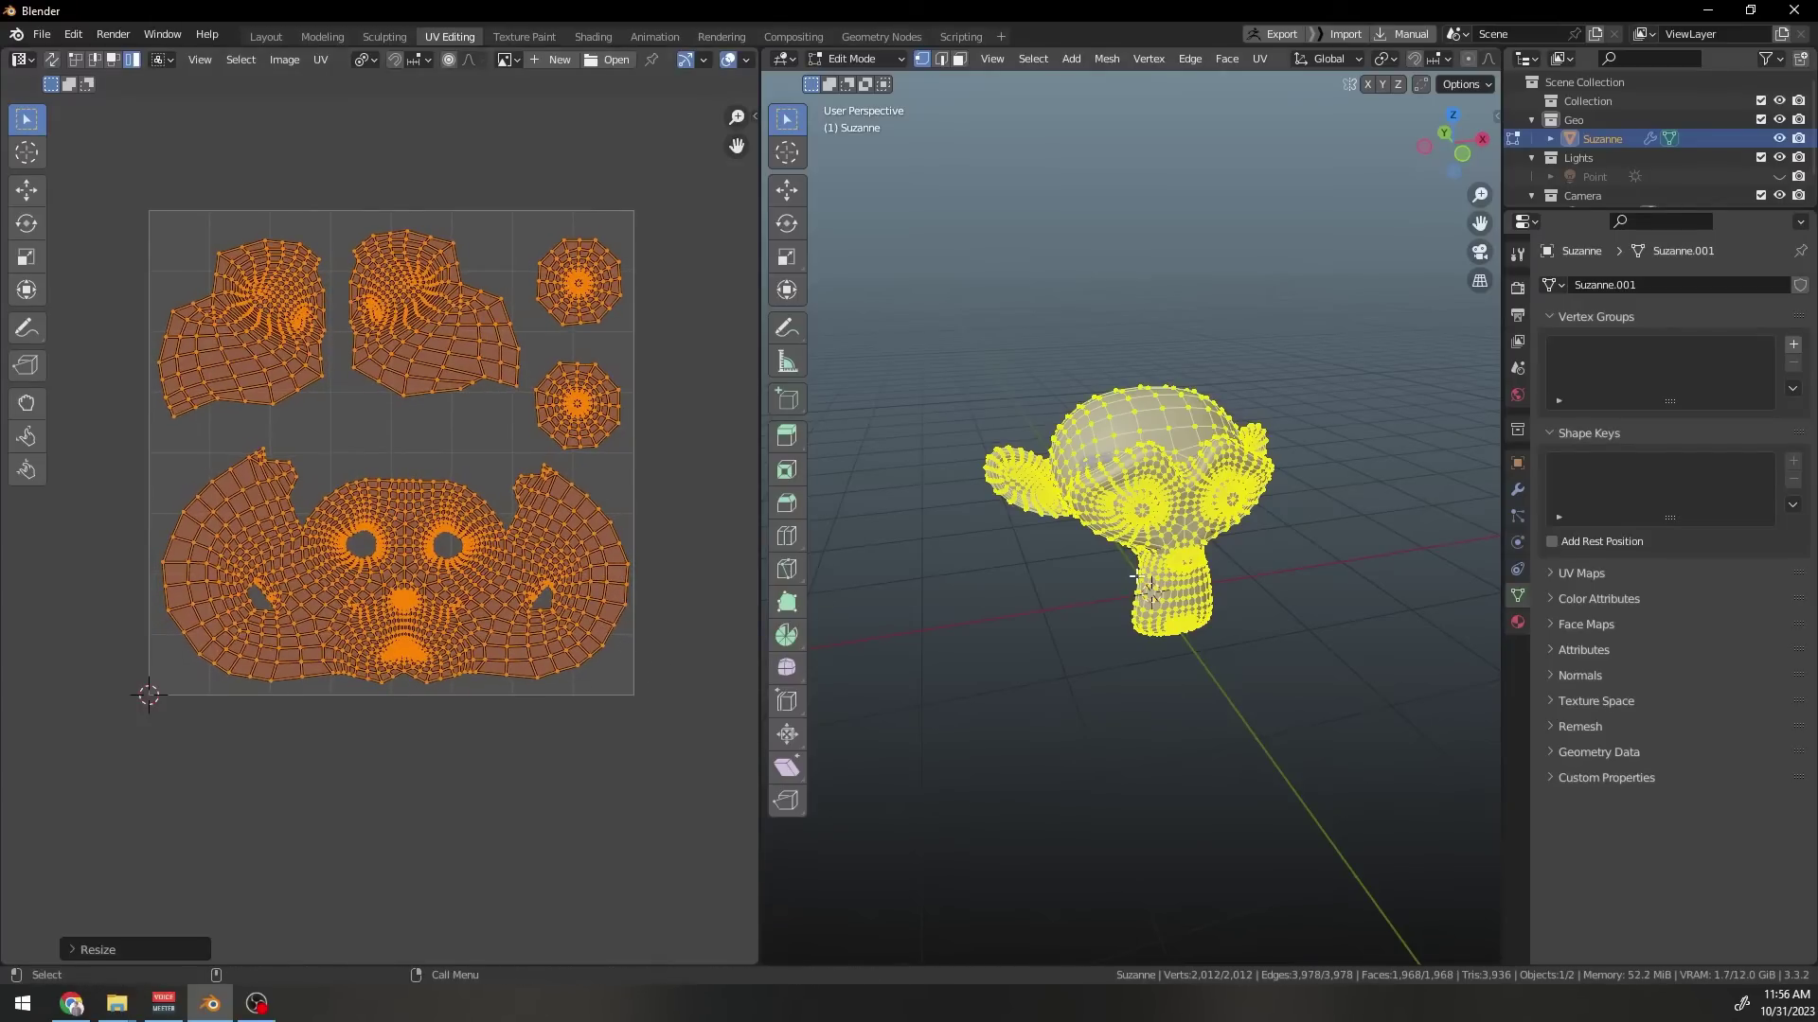
# Return Suzanne to Object Mode and widen the 3D viewport
pyautogui.hotkey('ctrl', 'Tab')
pyautogui.click(1134, 526)
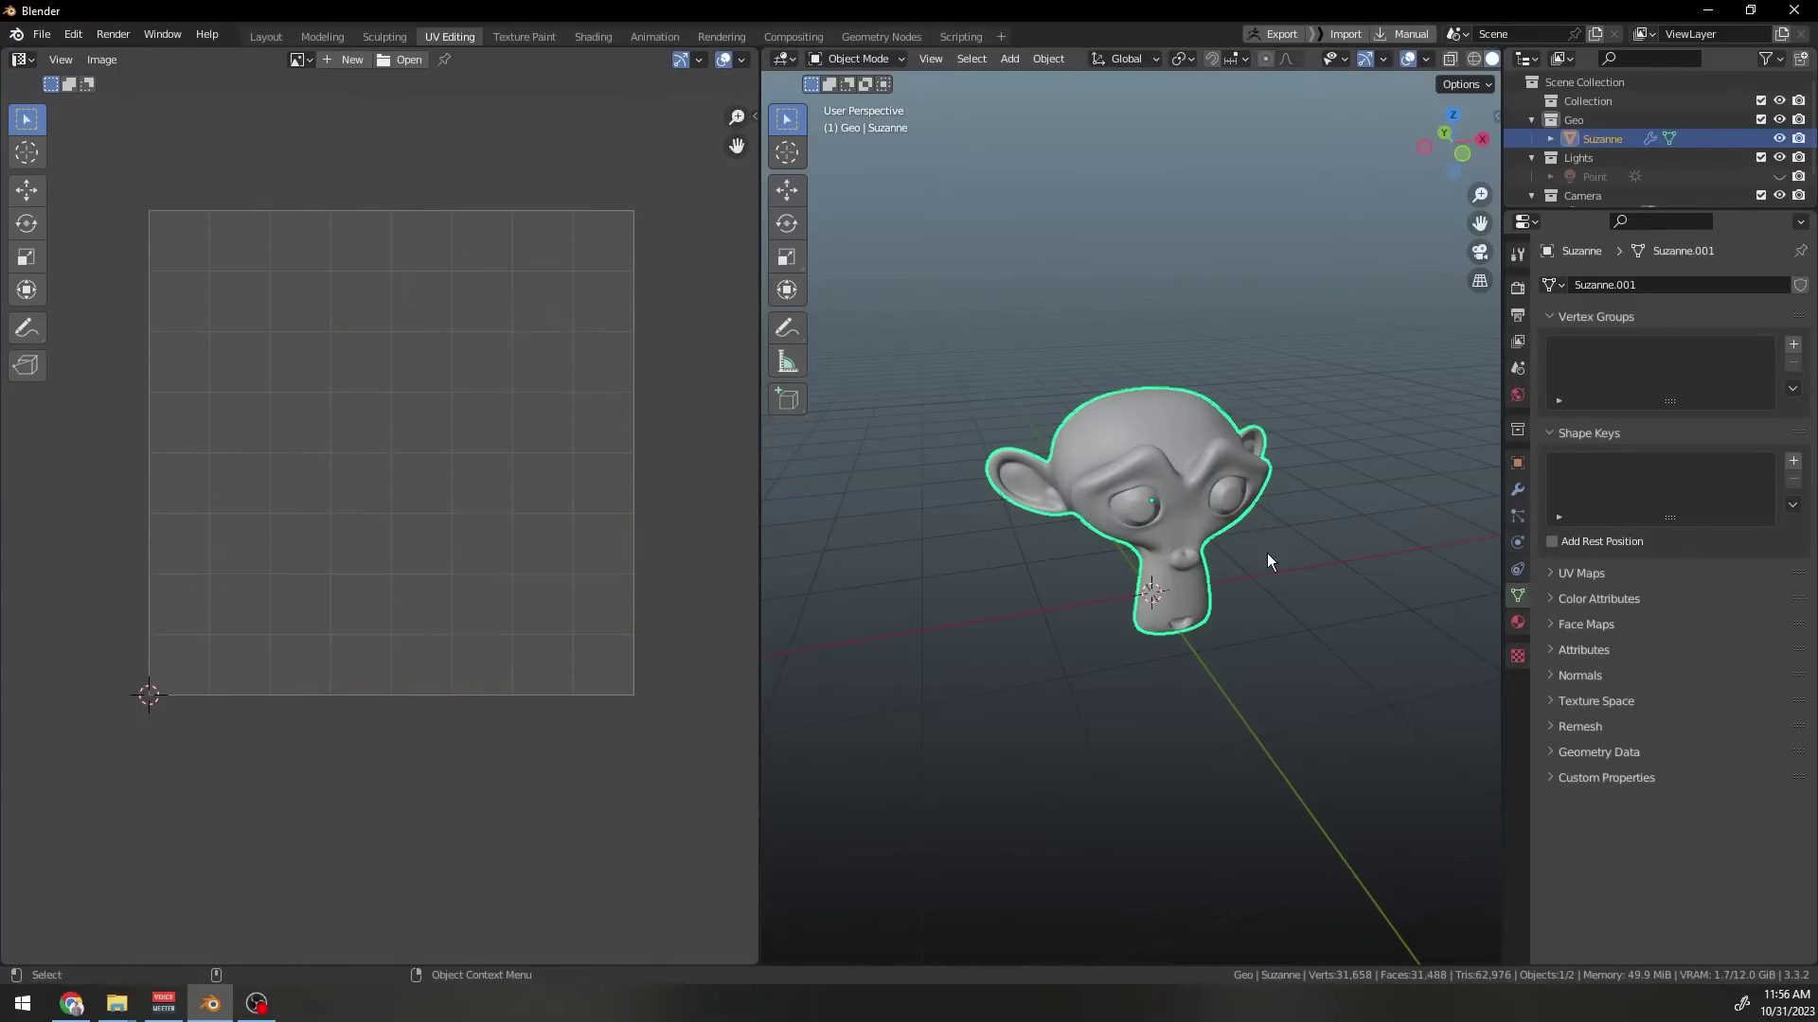
pyautogui.moveTo(758, 499); pyautogui.dragTo(369, 512)
pyautogui.moveTo(1041, 455); pyautogui.dragTo(920, 472, button='middle')
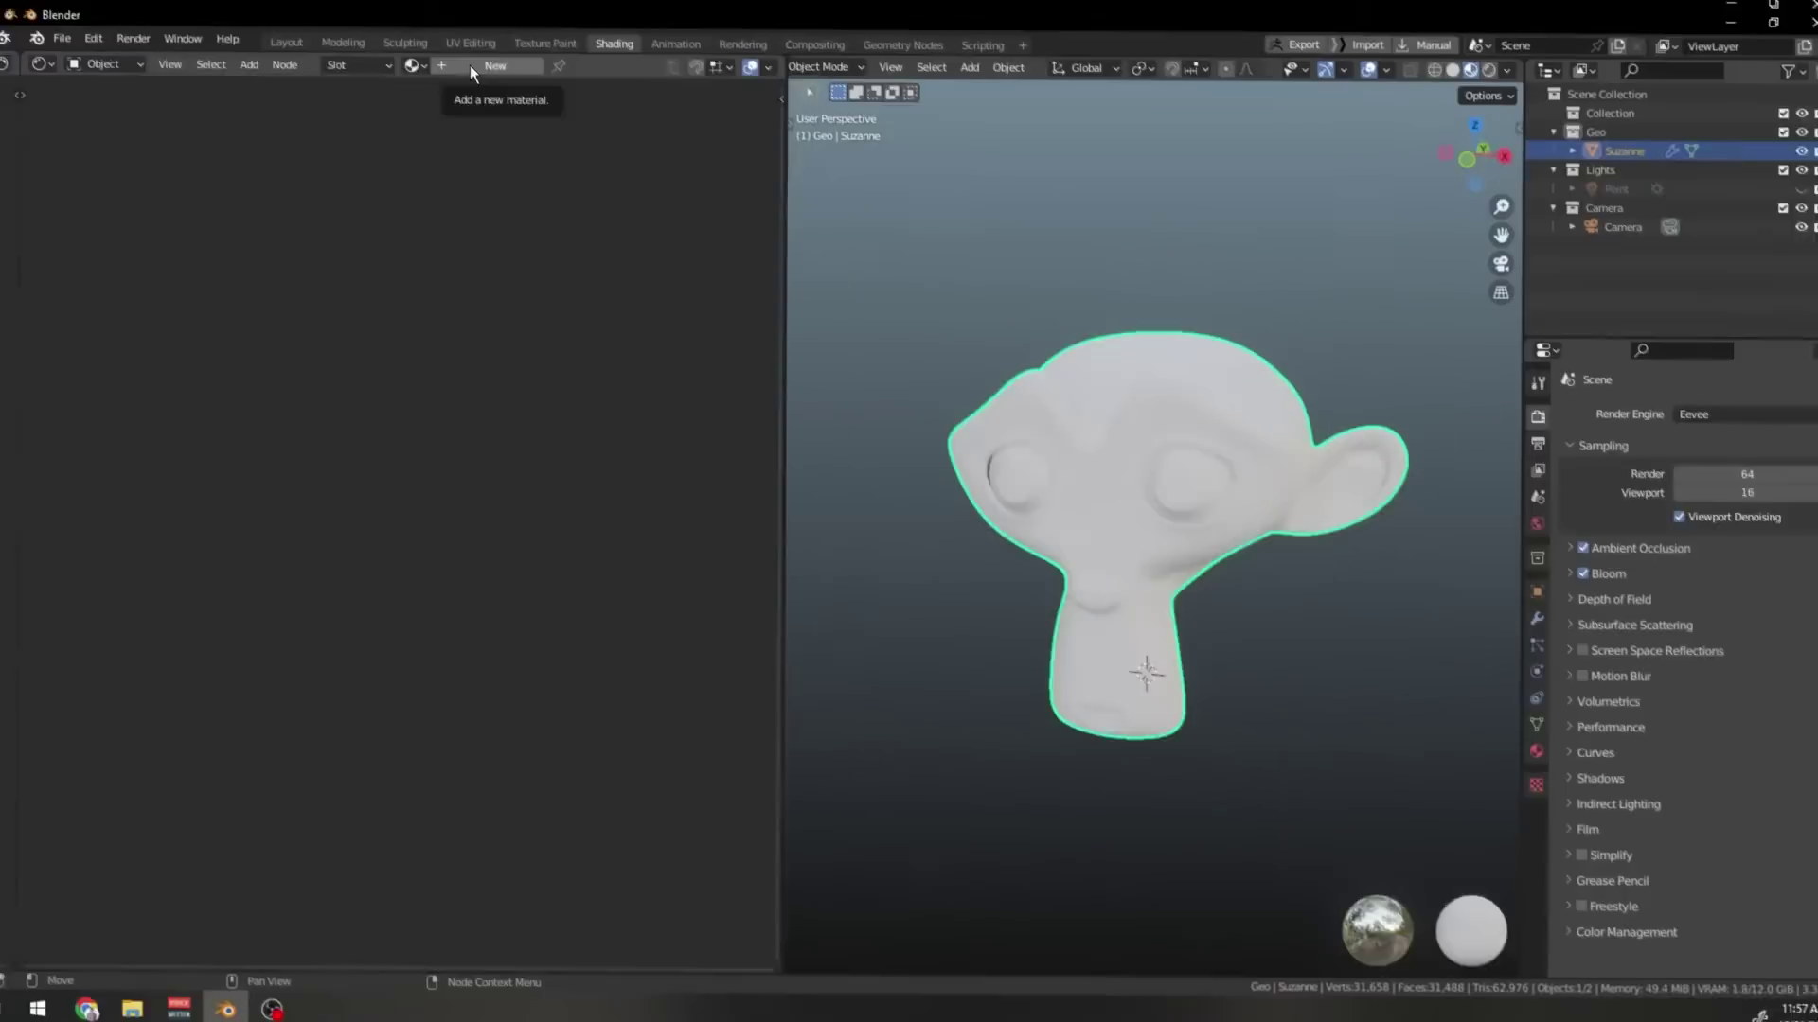
# Create a new material for Suzanne and add an Image Texture node beside its Principled BSDF
pyautogui.click(449, 59)
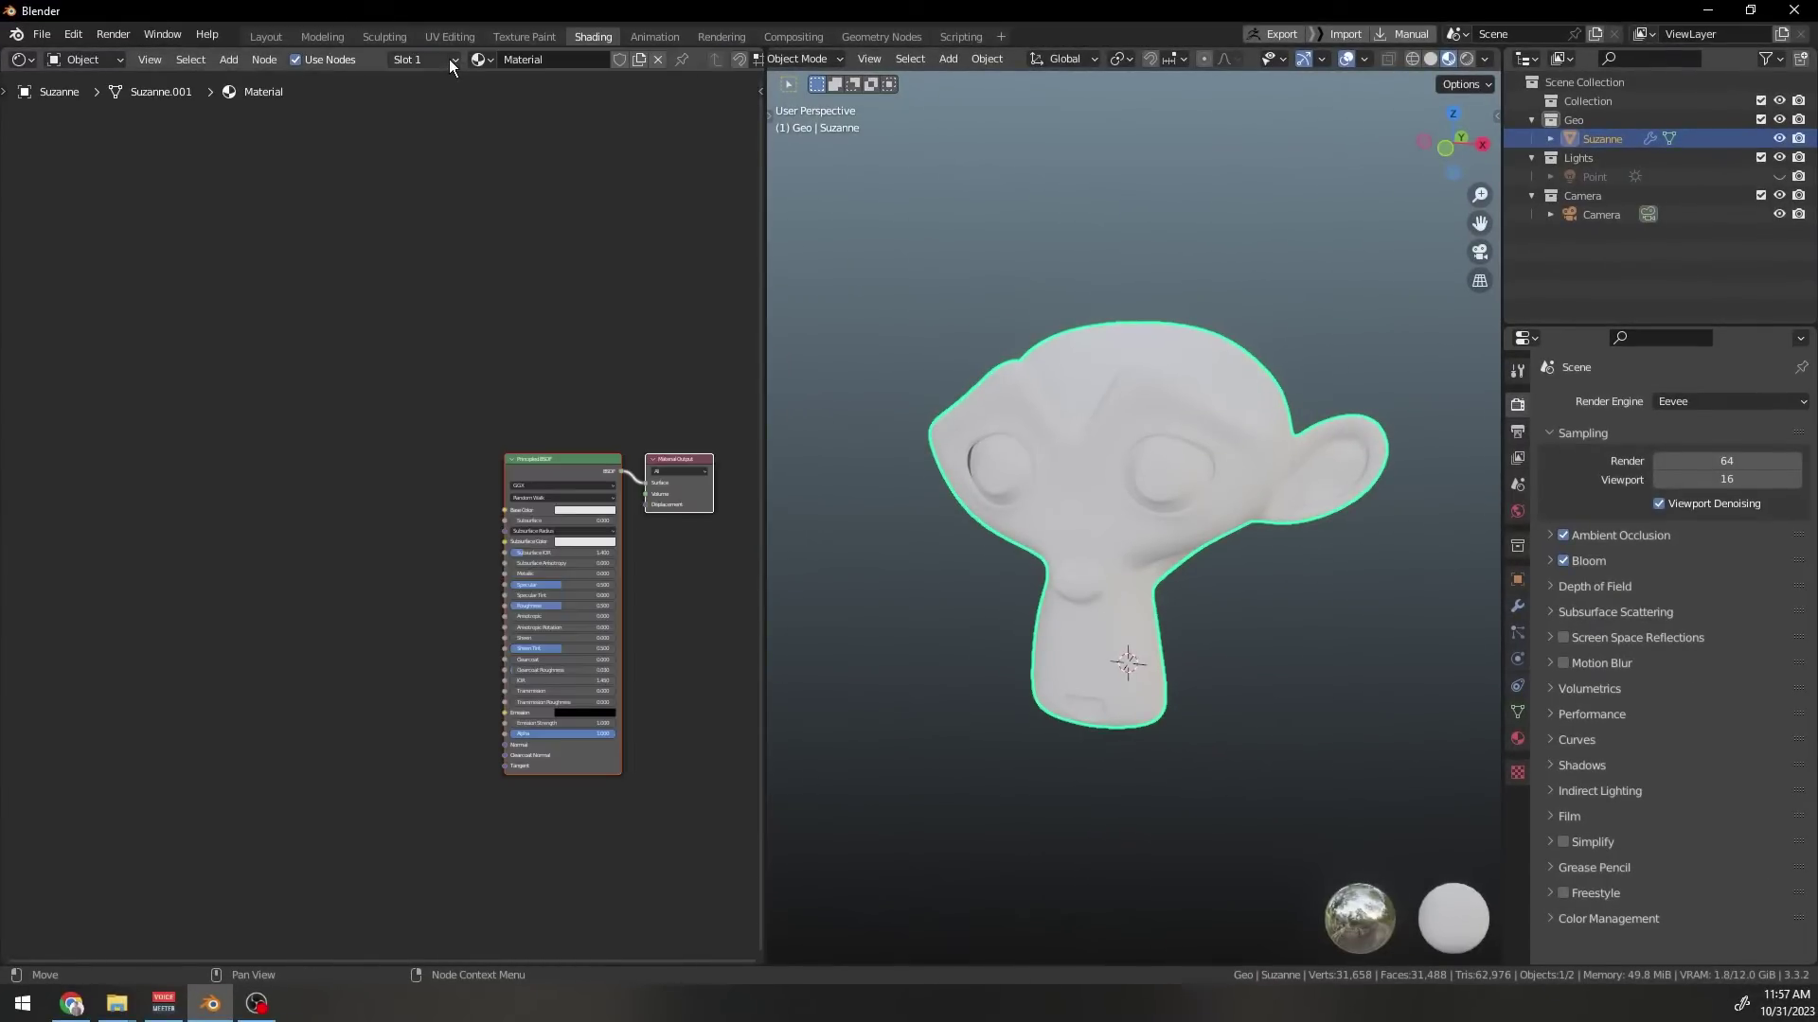
pyautogui.press('F3')
pyautogui.write('image')
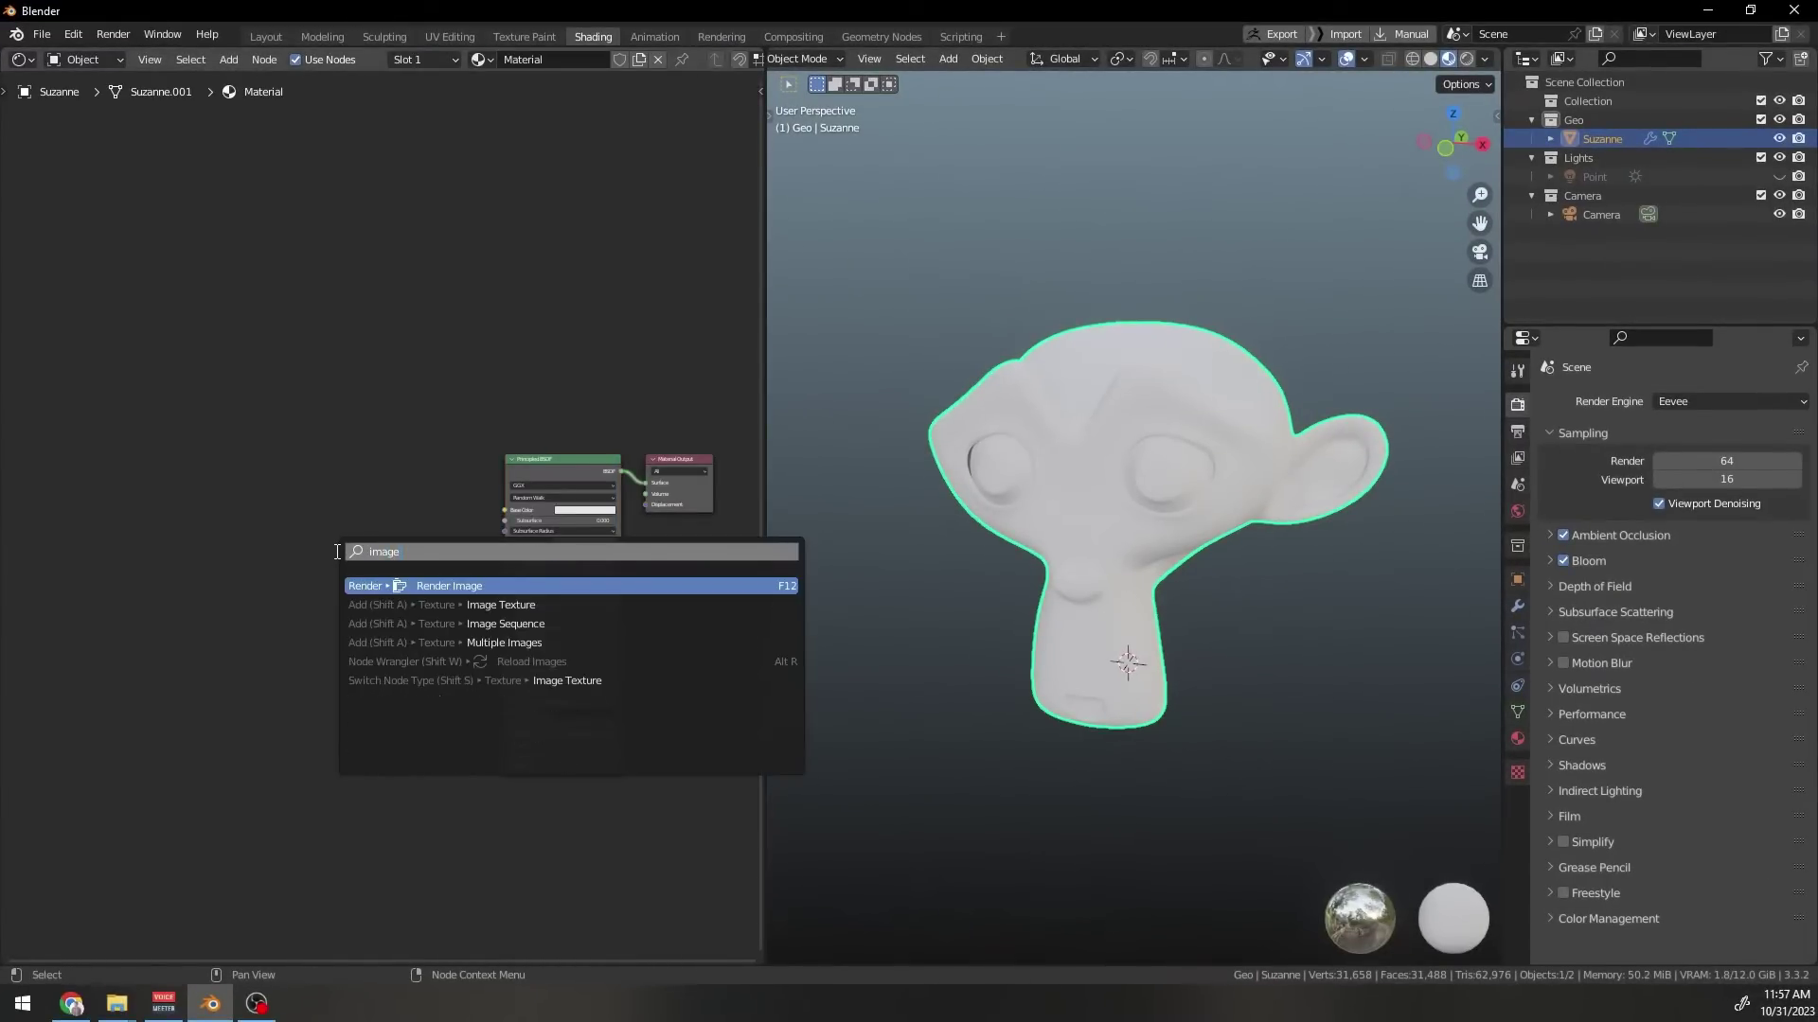
pyautogui.press('Down')
pyautogui.press('Return')
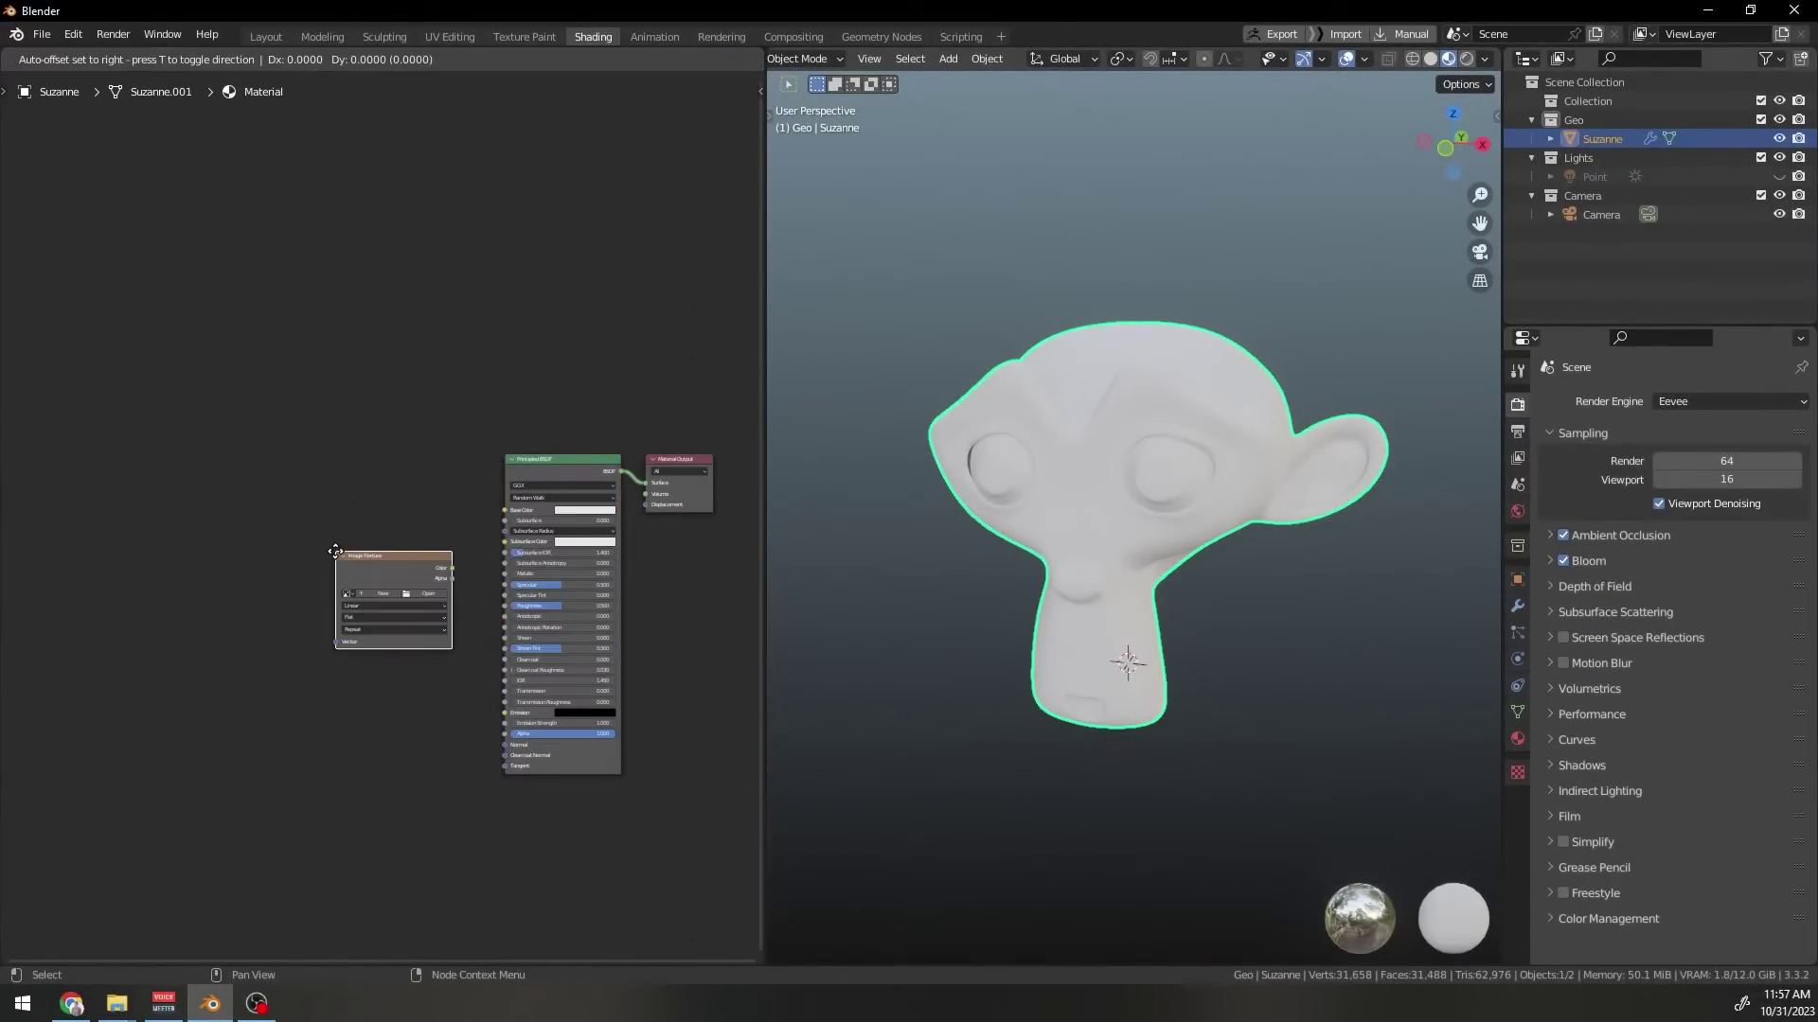
pyautogui.click(280, 503)
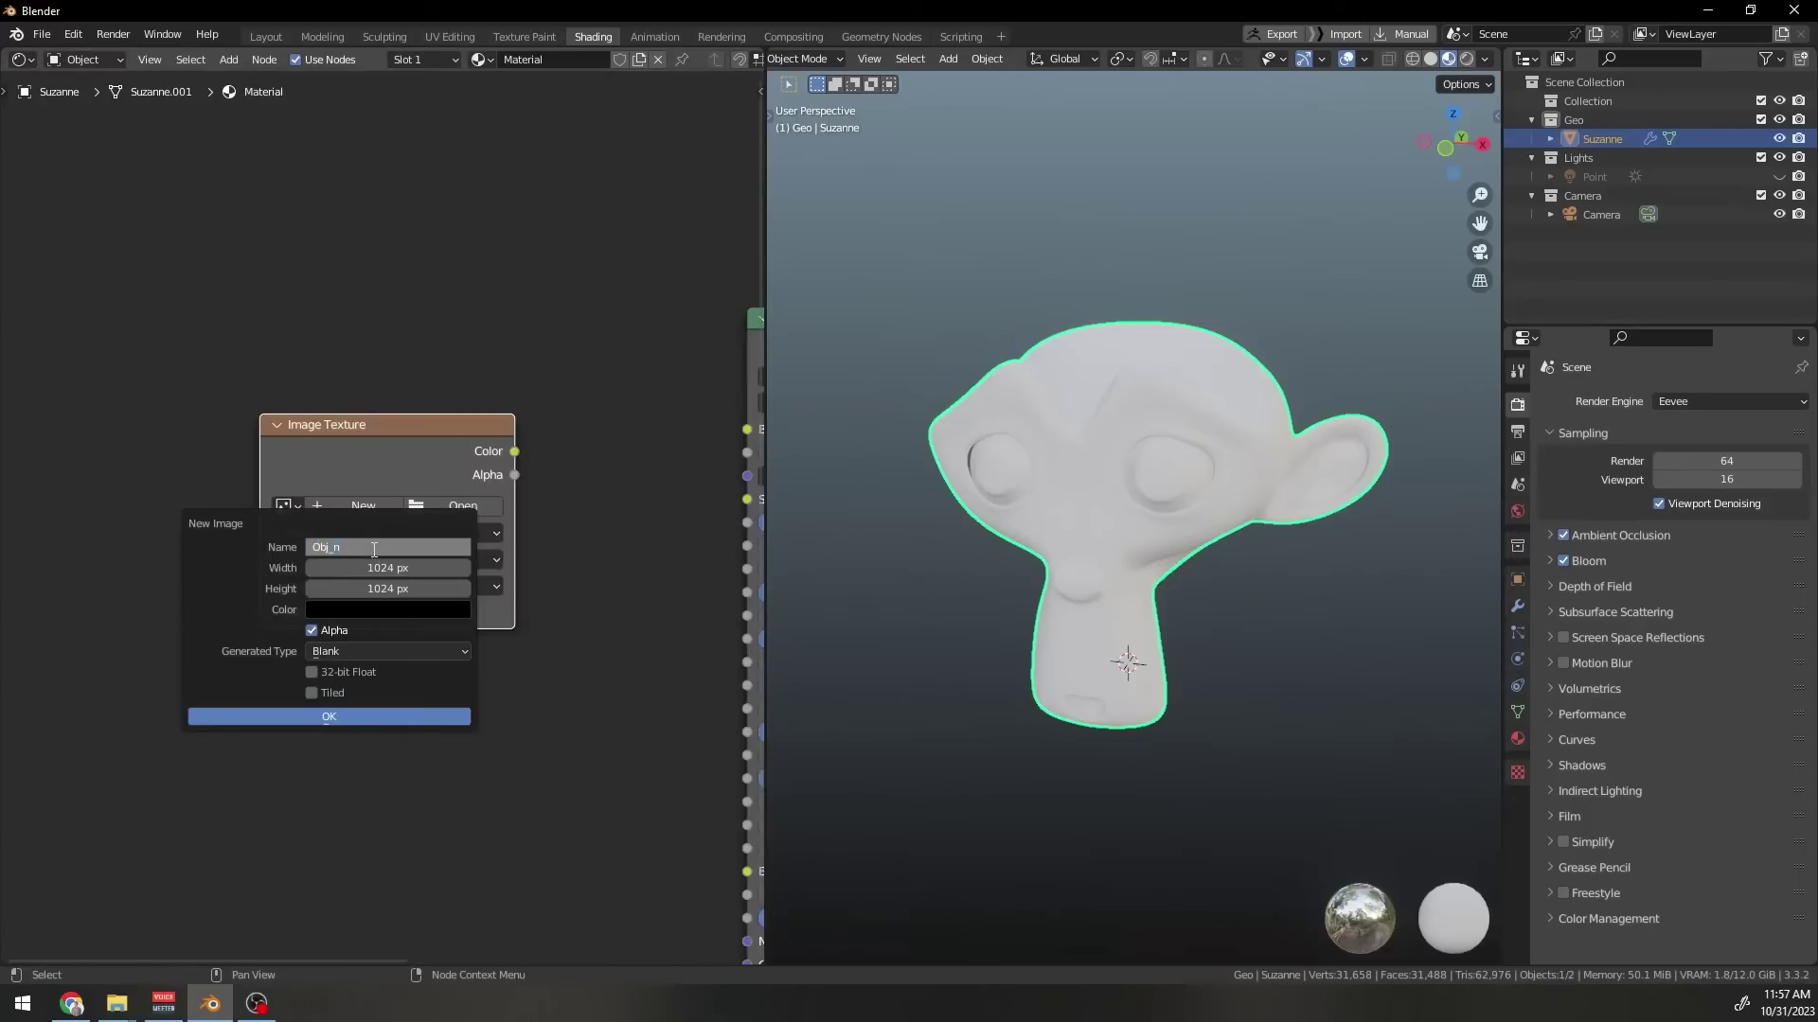
# Create a 1024 × 1024 px image named Obj_nm in the texture node and connect its Color output to Base Color
pyautogui.press('Return')
pyautogui.scroll(-4, 373, 551)
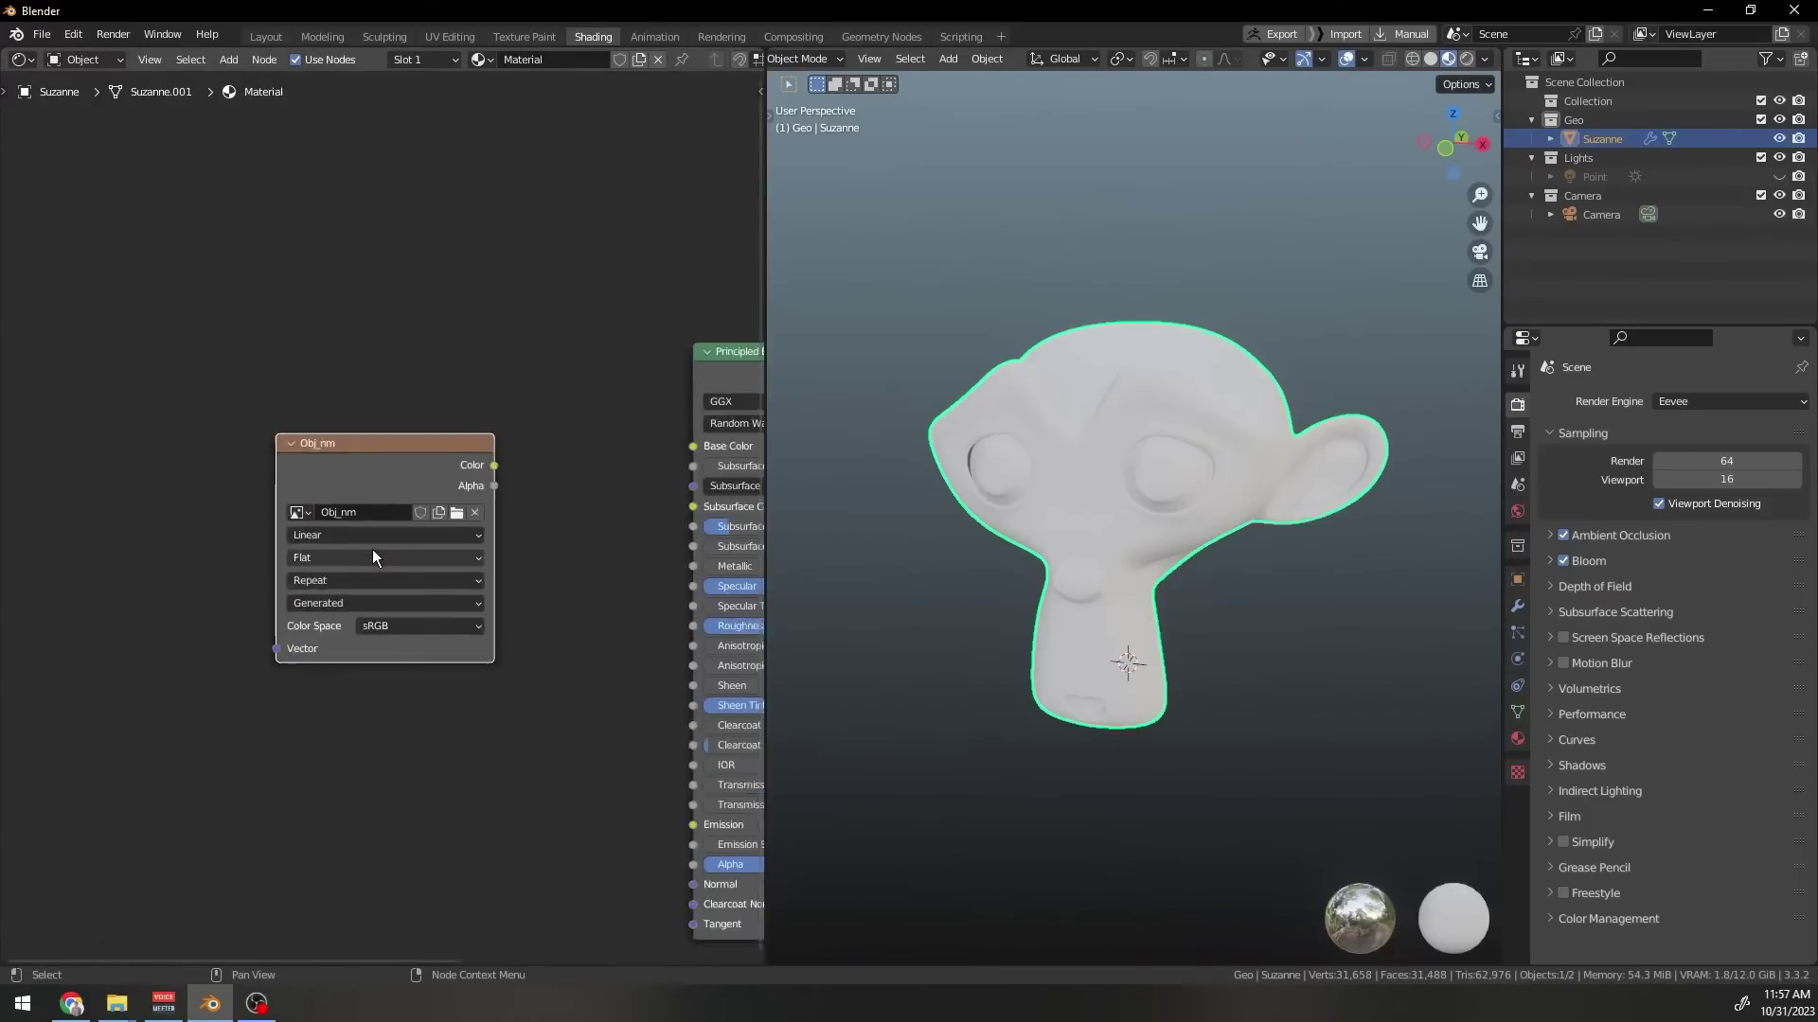
pyautogui.moveTo(373, 551); pyautogui.dragTo(218, 551, button='middle')
pyautogui.moveTo(322, 478); pyautogui.dragTo(491, 461)
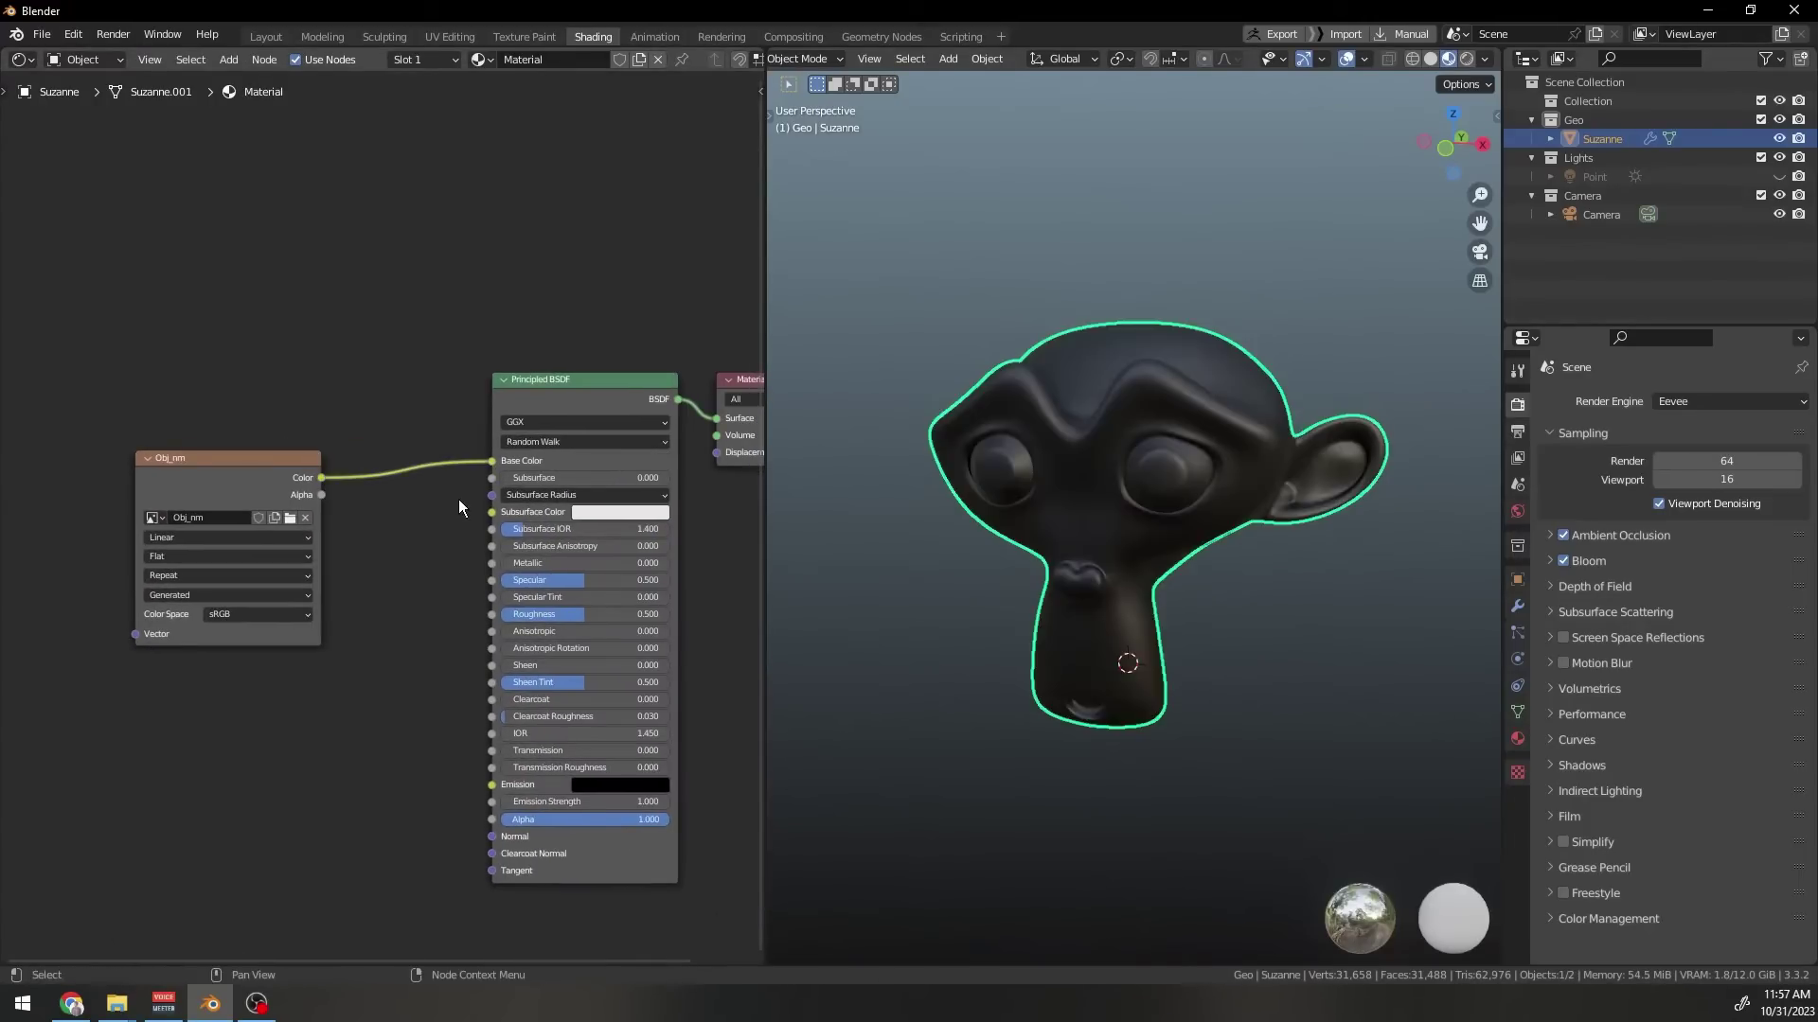
# Switch the render engine to Cycles and expand the Bake settings
pyautogui.click(1671, 402)
pyautogui.click(1688, 465)
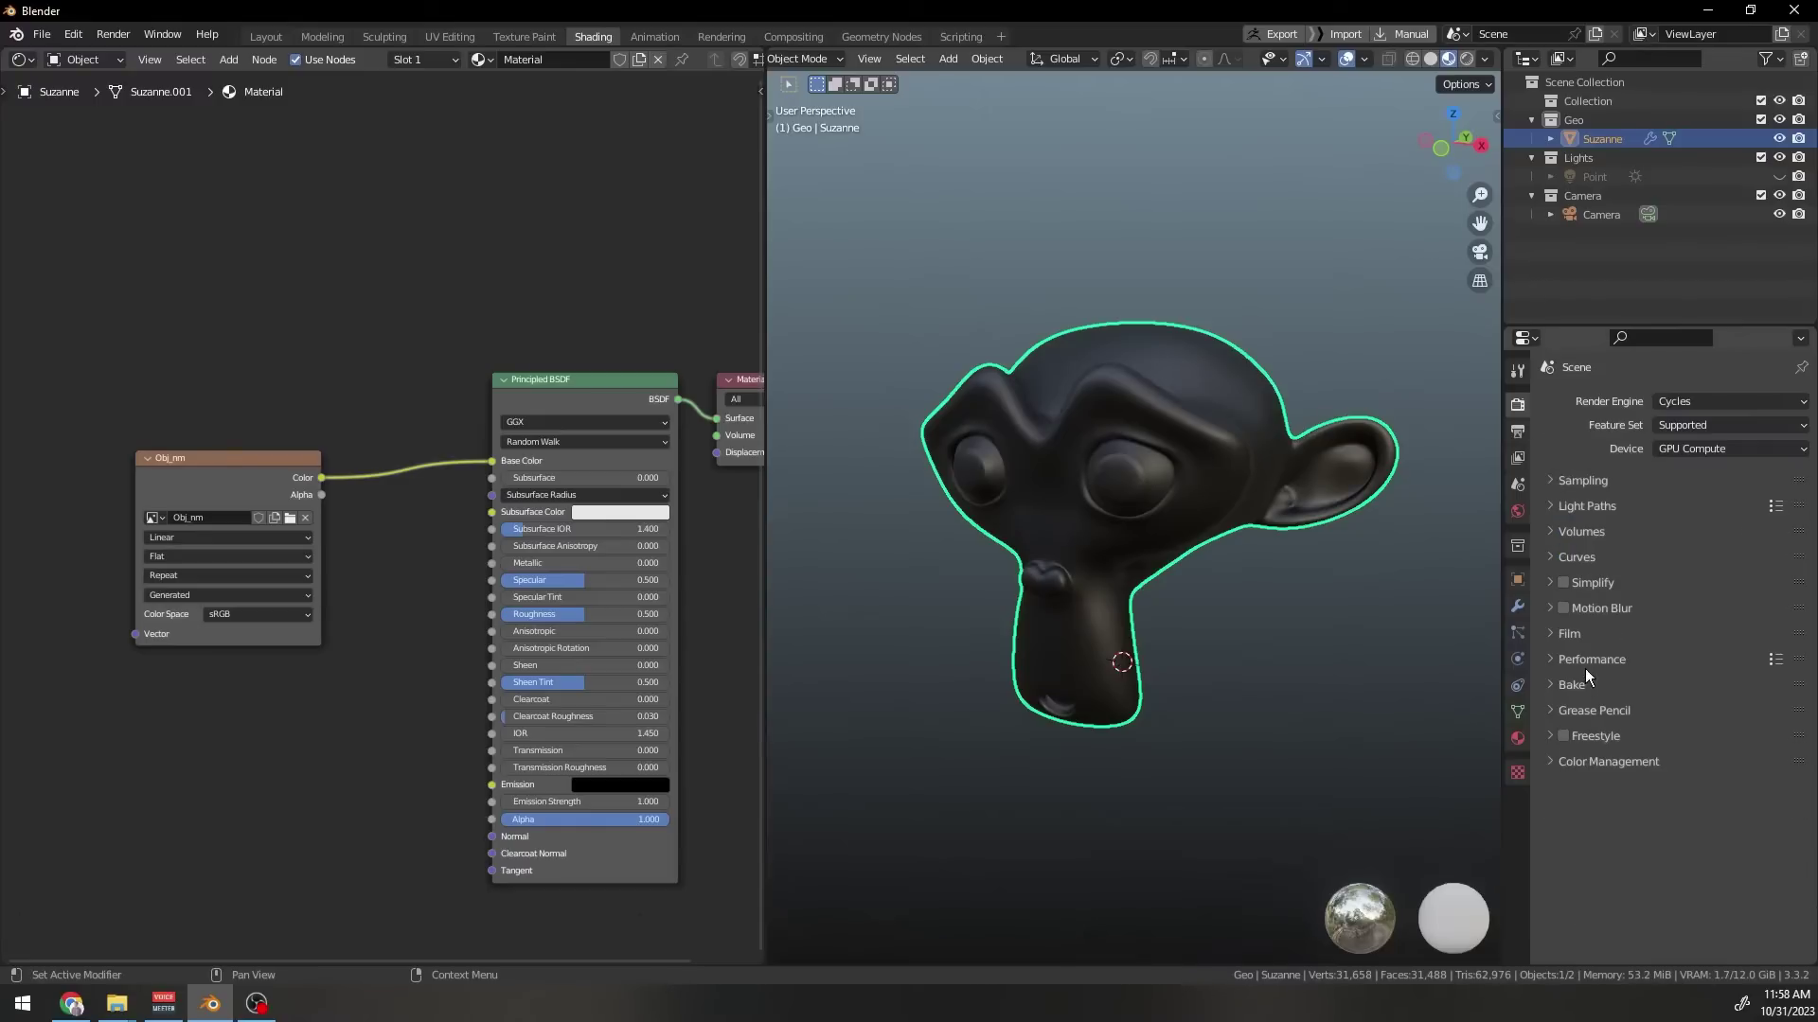
pyautogui.click(1585, 685)
pyautogui.scroll(-5, 1623, 695)
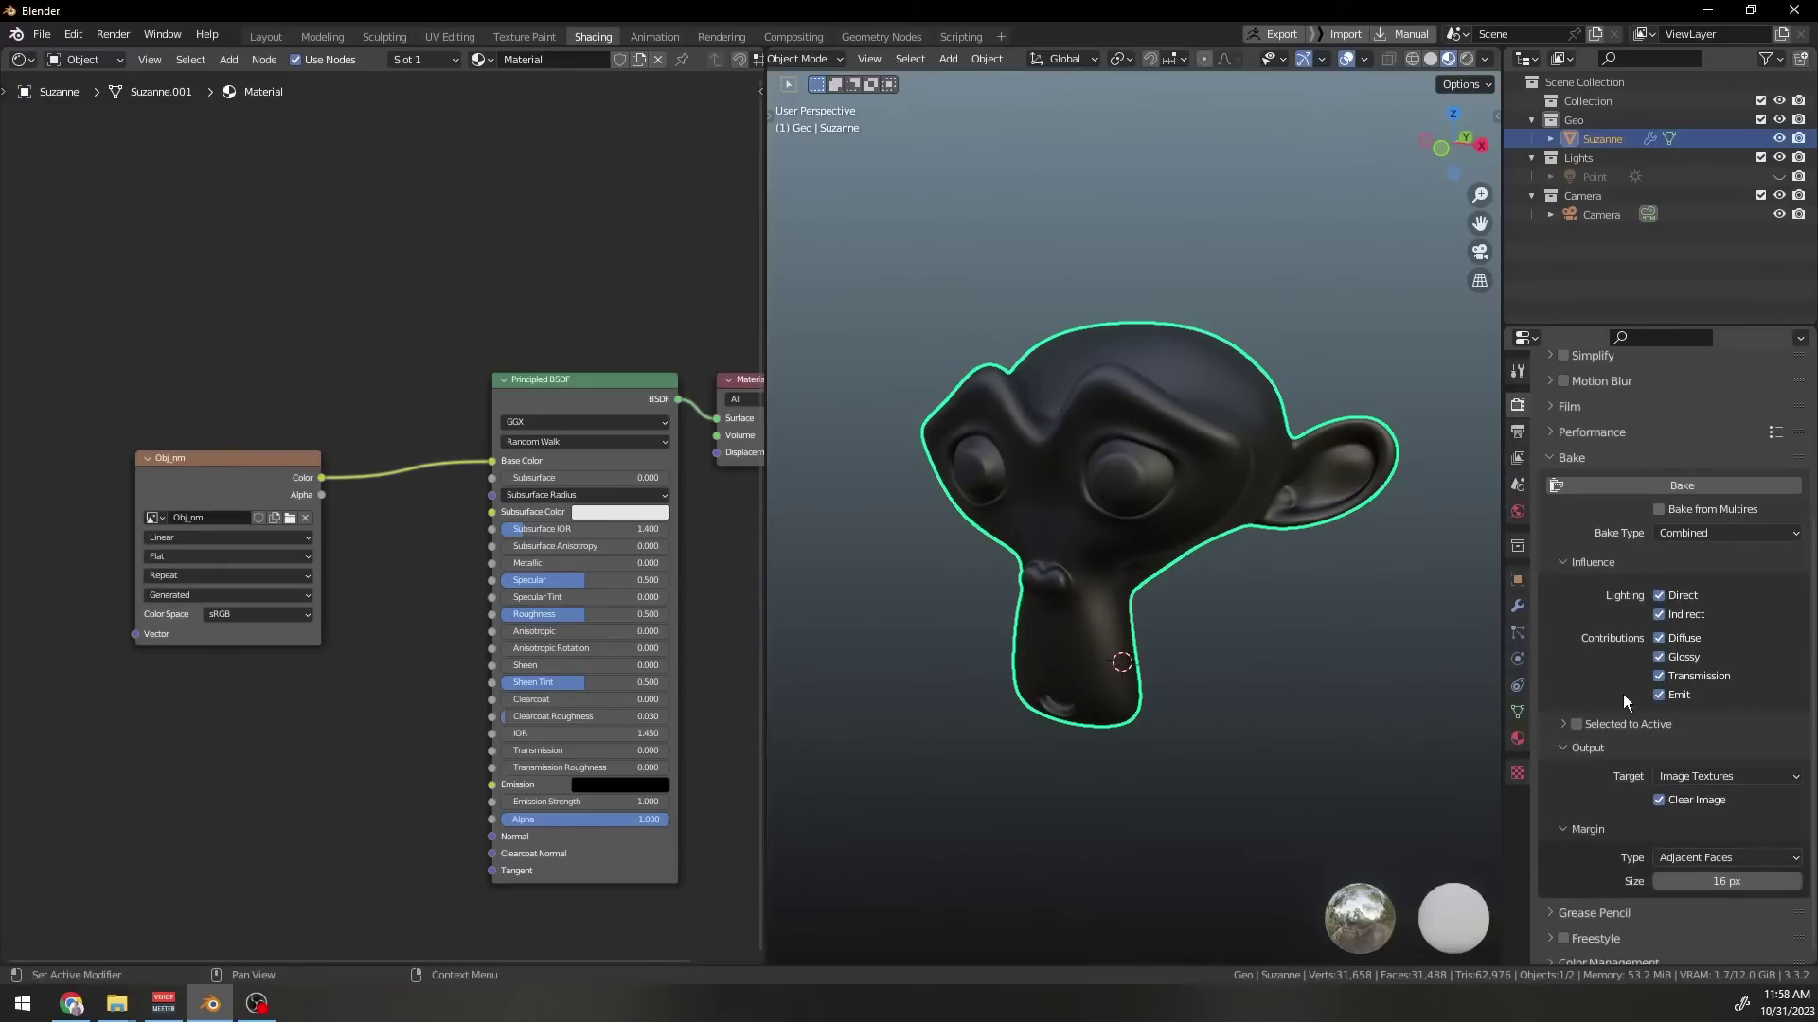
# Set the bake type to Normal in Object space and bake Suzanne's normals to the Obj_nm image
pyautogui.click(1712, 532)
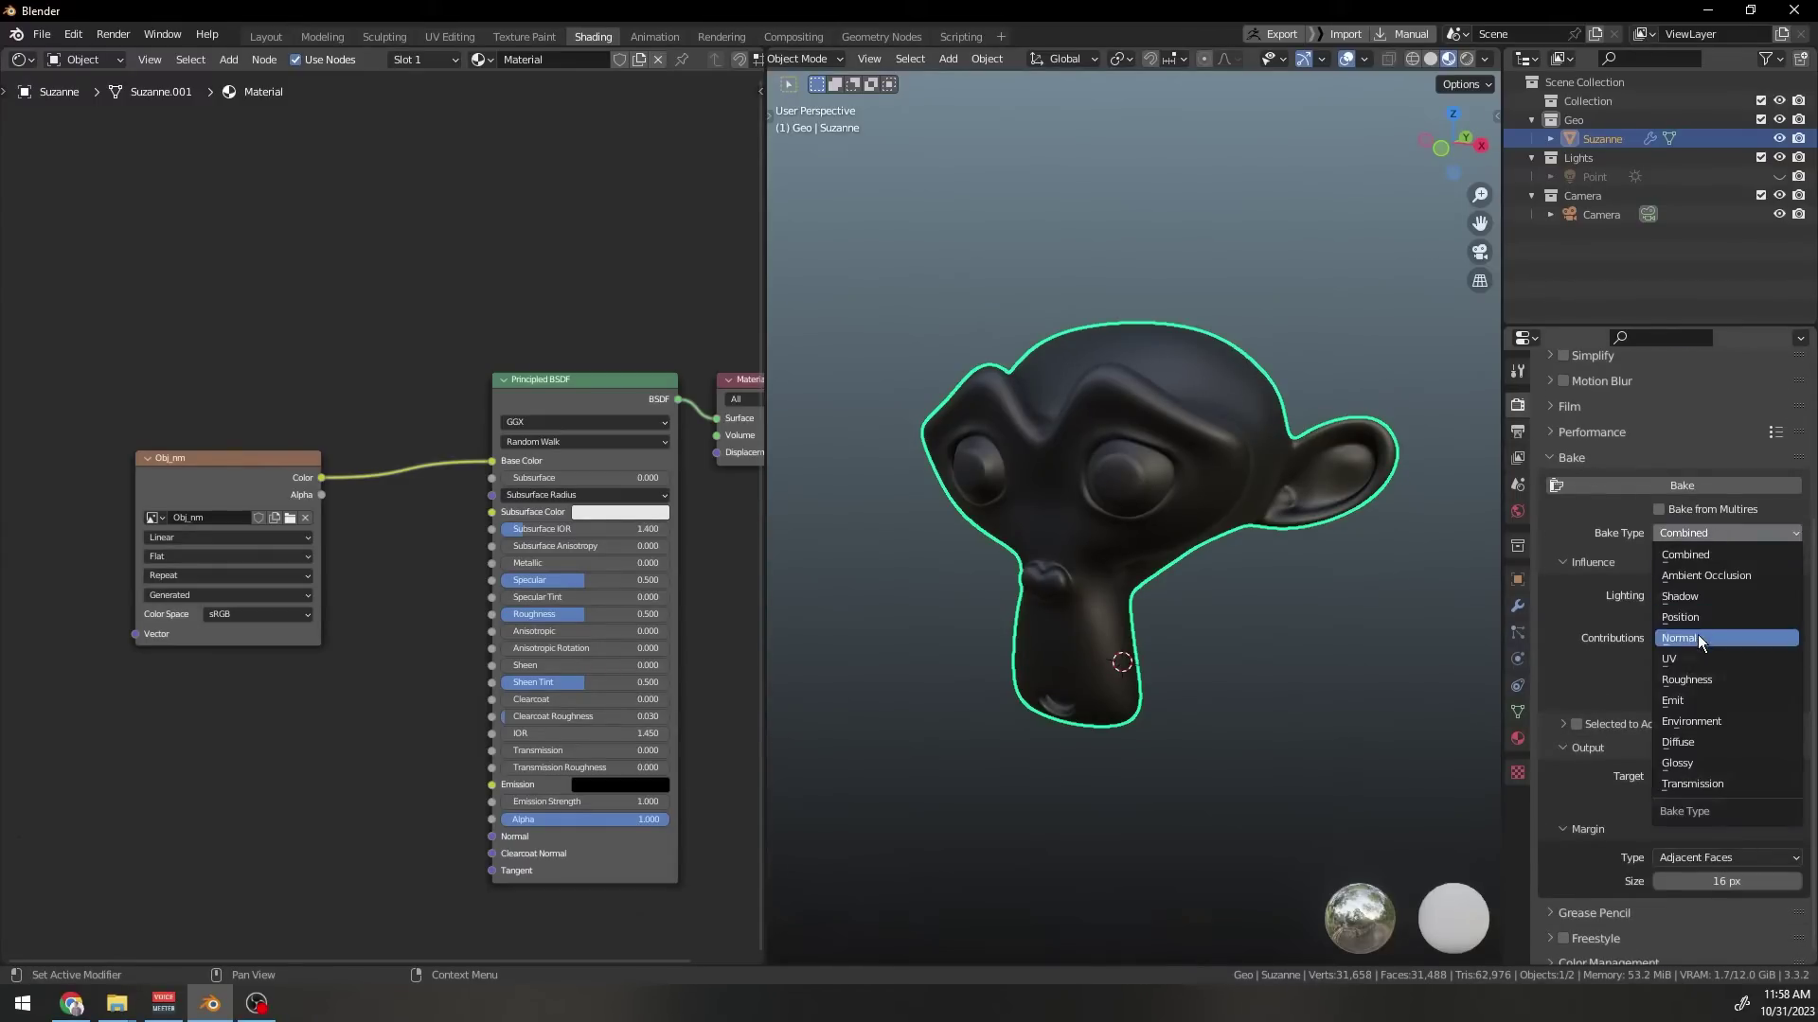
pyautogui.click(1696, 636)
pyautogui.click(1695, 649)
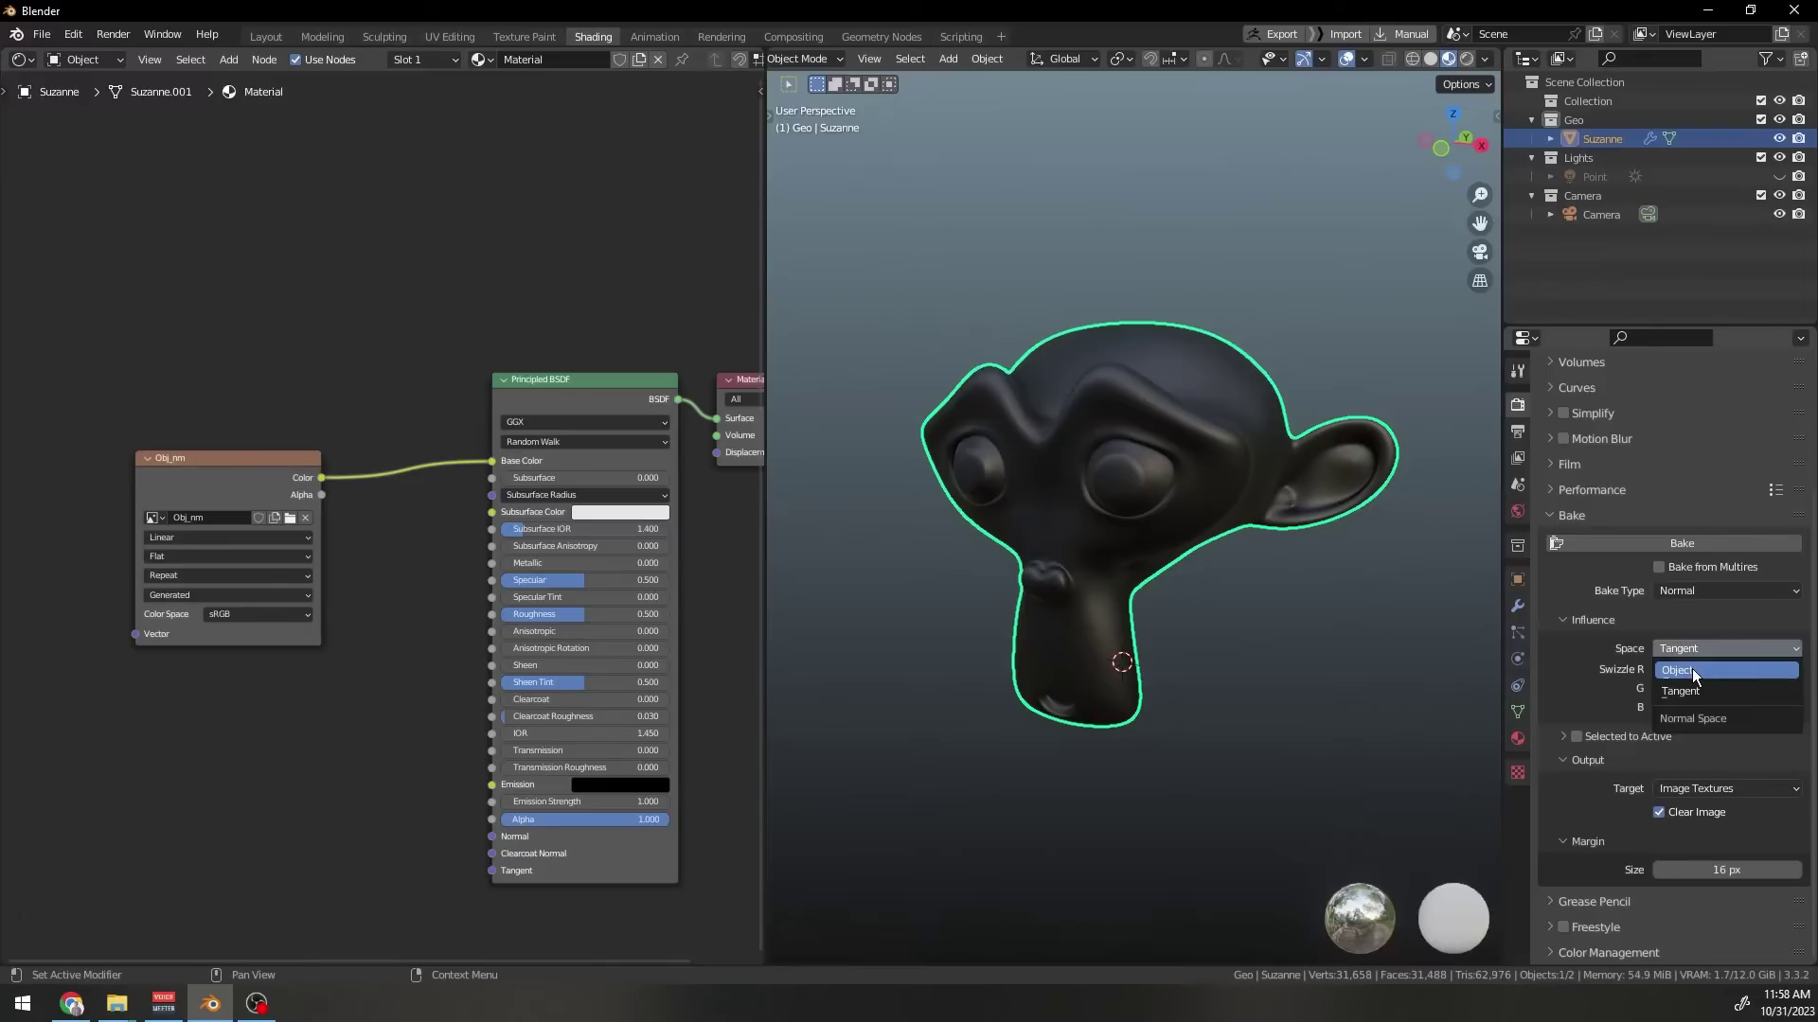
pyautogui.click(1690, 669)
pyautogui.click(1742, 542)
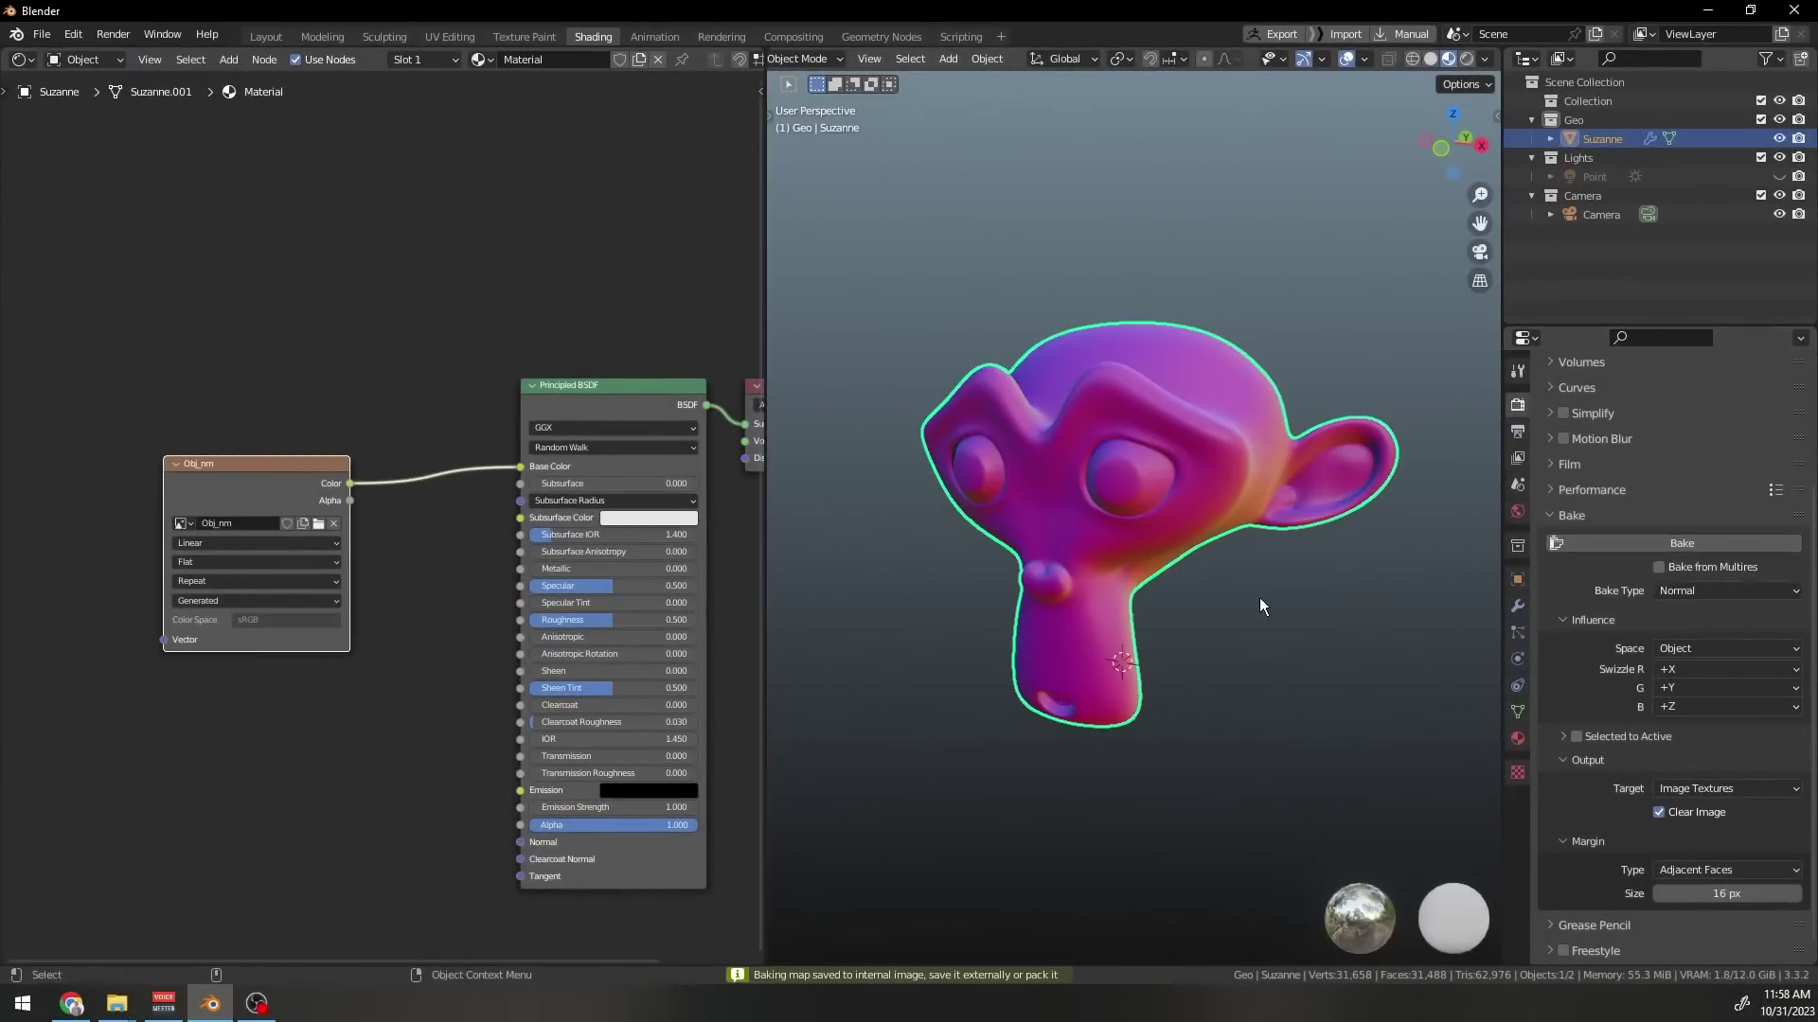
# Open Obj_nm for texture painting, set the brush radius to 25 px and paint the first purple dabs on Suzanne's forehead
pyautogui.moveTo(1287, 614); pyautogui.dragTo(922, 454, button='middle')
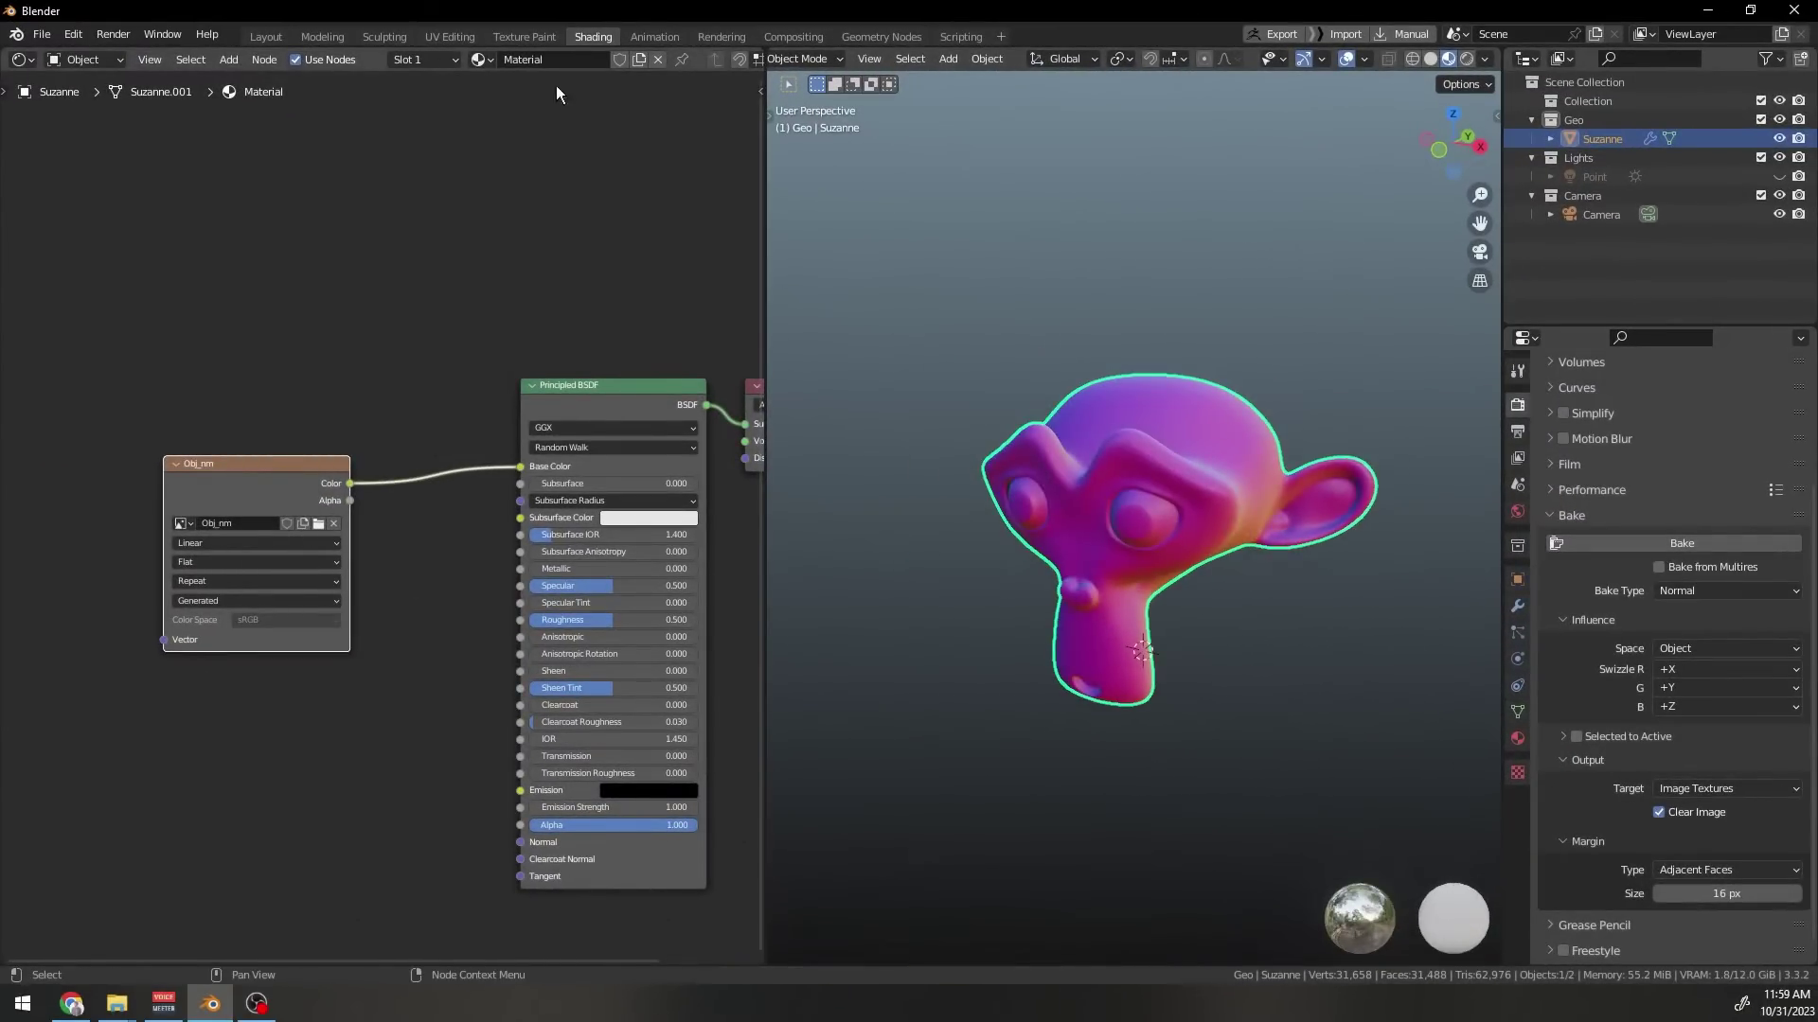
pyautogui.click(526, 36)
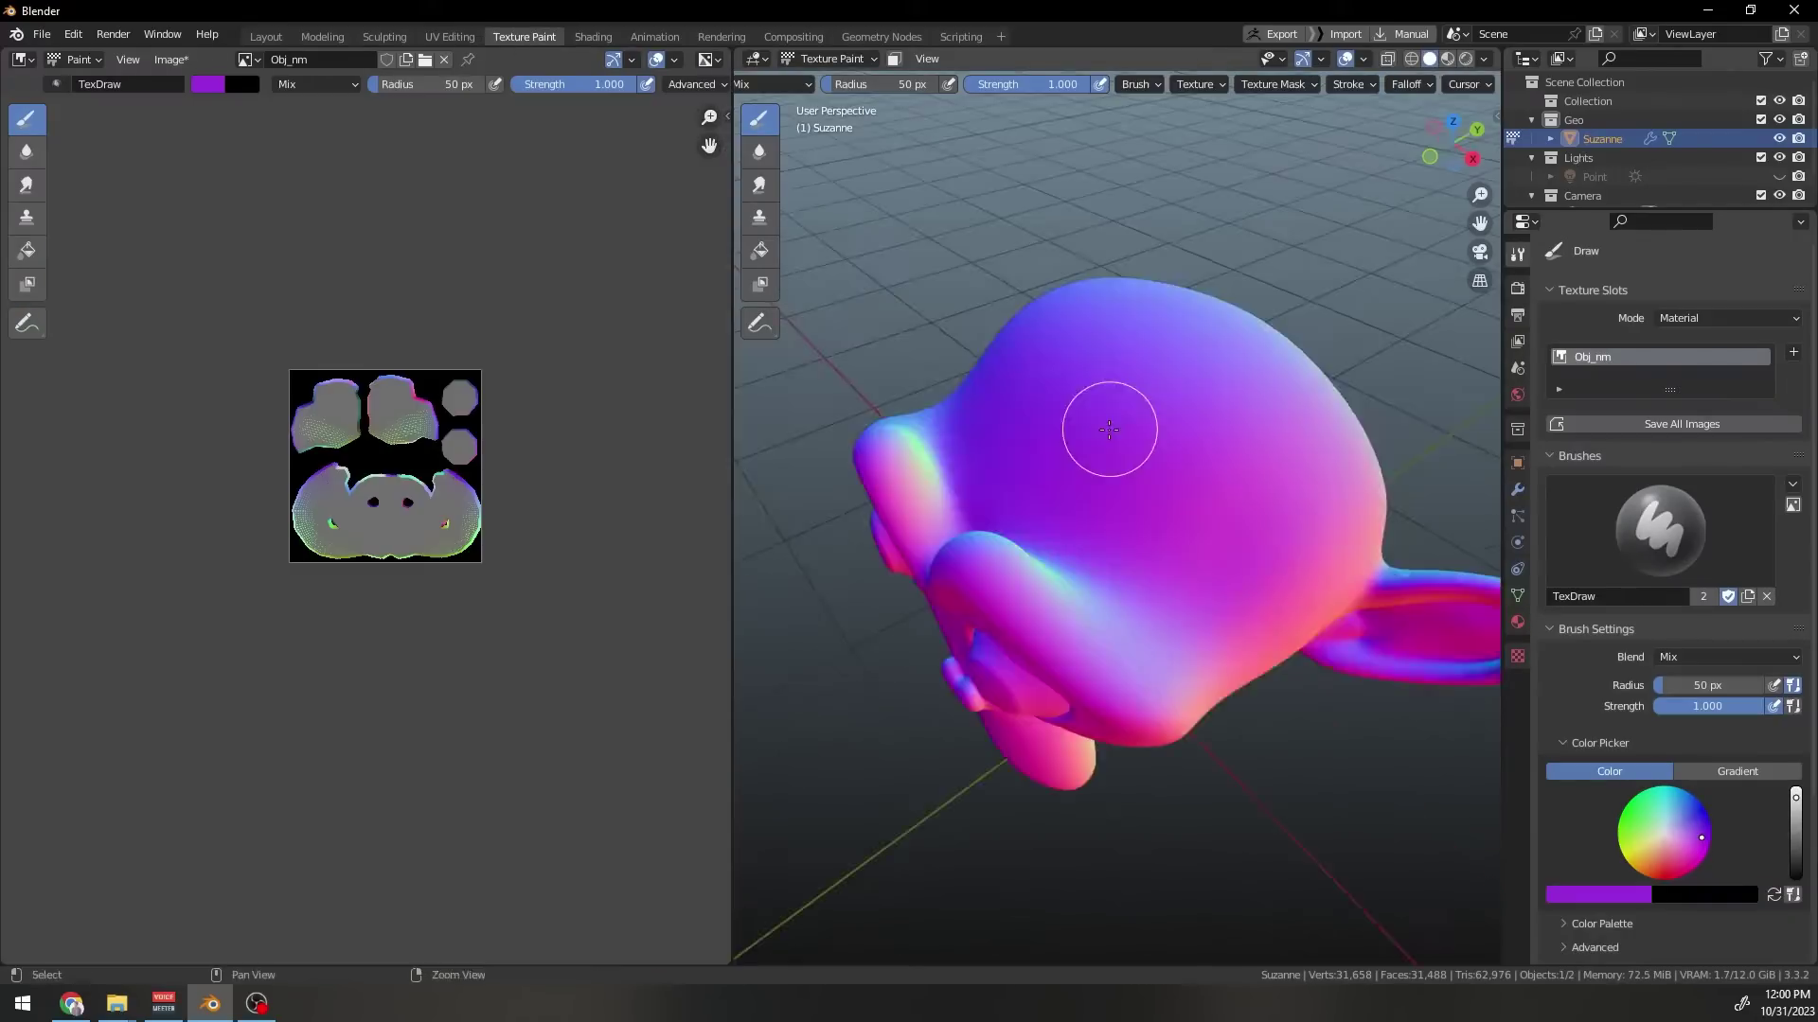
pyautogui.moveTo(1115, 426)
pyautogui.mouseDown(button='middle')
pyautogui.moveTo(1143, 486)
pyautogui.moveTo(1219, 499)
pyautogui.moveTo(1176, 503)
pyautogui.moveTo(1176, 463)
pyautogui.moveTo(1141, 417)
pyautogui.mouseUp(button='middle')
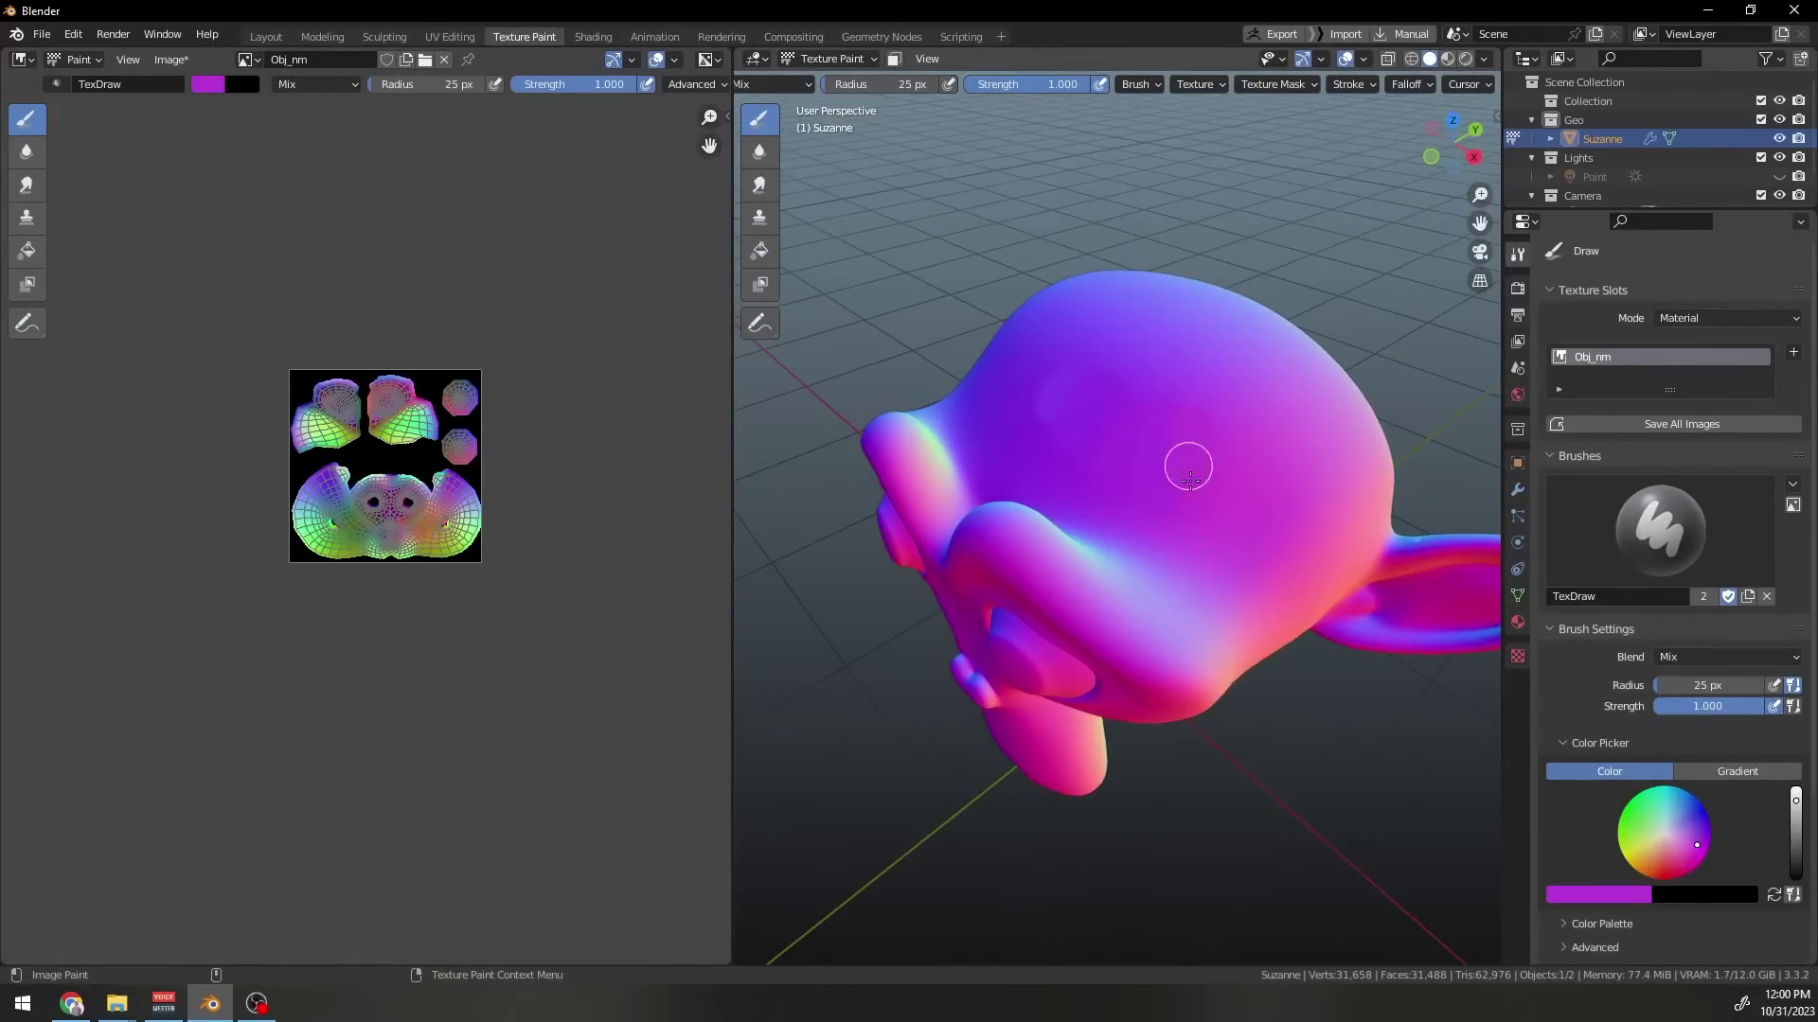
pyautogui.moveTo(1189, 478); pyautogui.dragTo(1096, 399, button='middle')
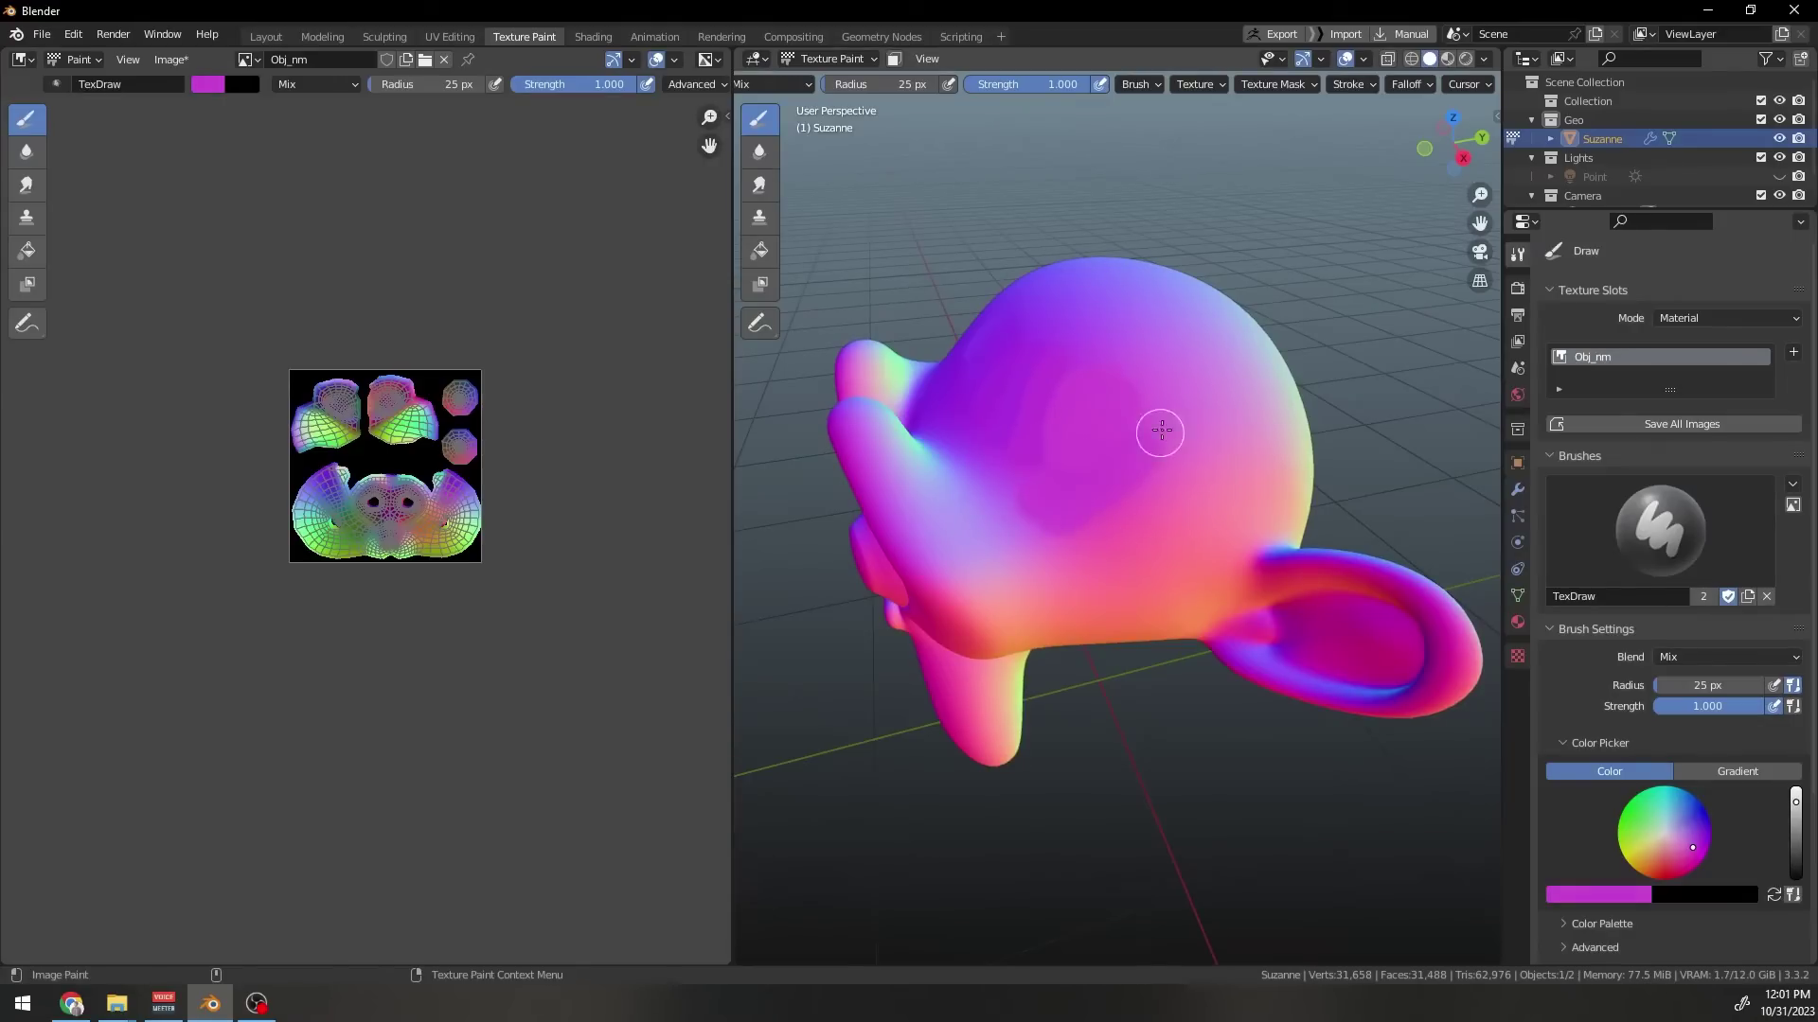
# Repeatedly sample neighboring surface colors and paint flat dabs across the crown and back of Suzanne's head
pyautogui.press('s')
pyautogui.moveTo(1194, 392); pyautogui.dragTo(1230, 508, button='middle')
pyautogui.press('s')
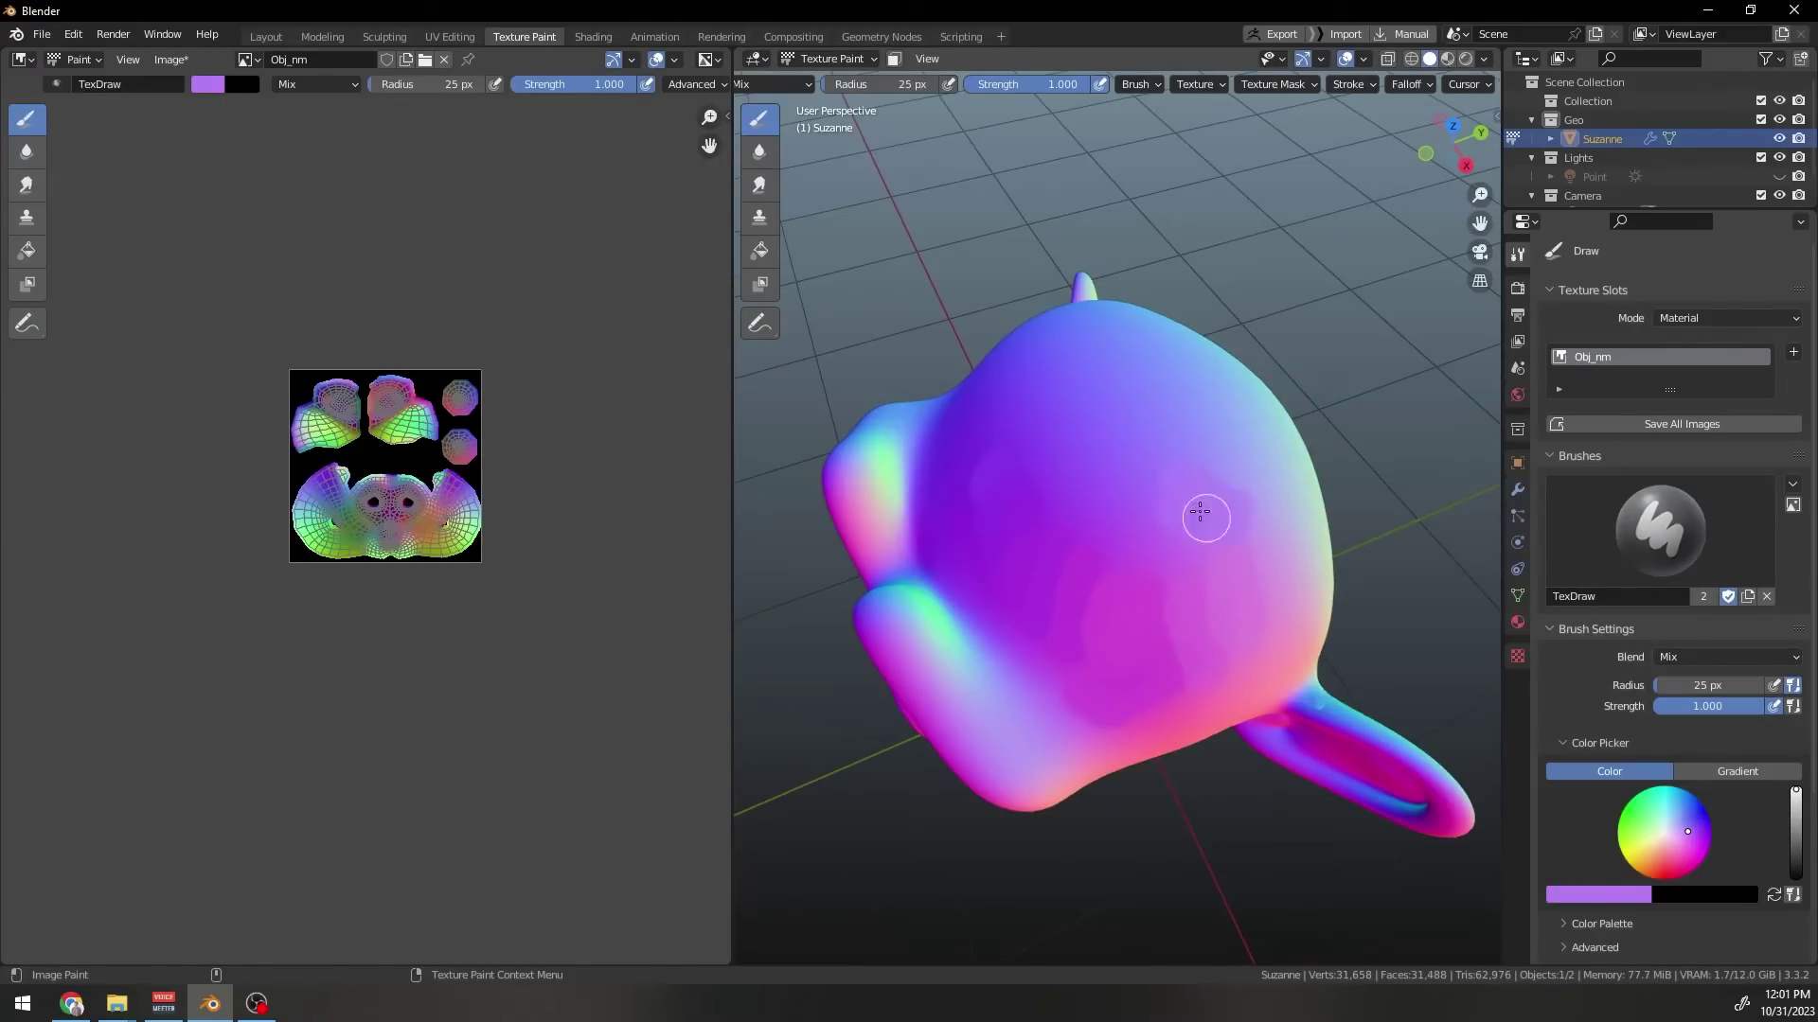
pyautogui.press('s')
pyautogui.moveTo(1189, 451)
pyautogui.mouseDown(button='middle')
pyautogui.moveTo(1269, 528)
pyautogui.moveTo(1006, 451)
pyautogui.moveTo(972, 361)
pyautogui.moveTo(1116, 349)
pyautogui.moveTo(1042, 499)
pyautogui.moveTo(966, 438)
pyautogui.moveTo(1119, 469)
pyautogui.moveTo(1088, 471)
pyautogui.moveTo(1184, 544)
pyautogui.mouseUp(button='middle')
pyautogui.press('s')
pyautogui.press('s')
pyautogui.press('s')
pyautogui.press('s')
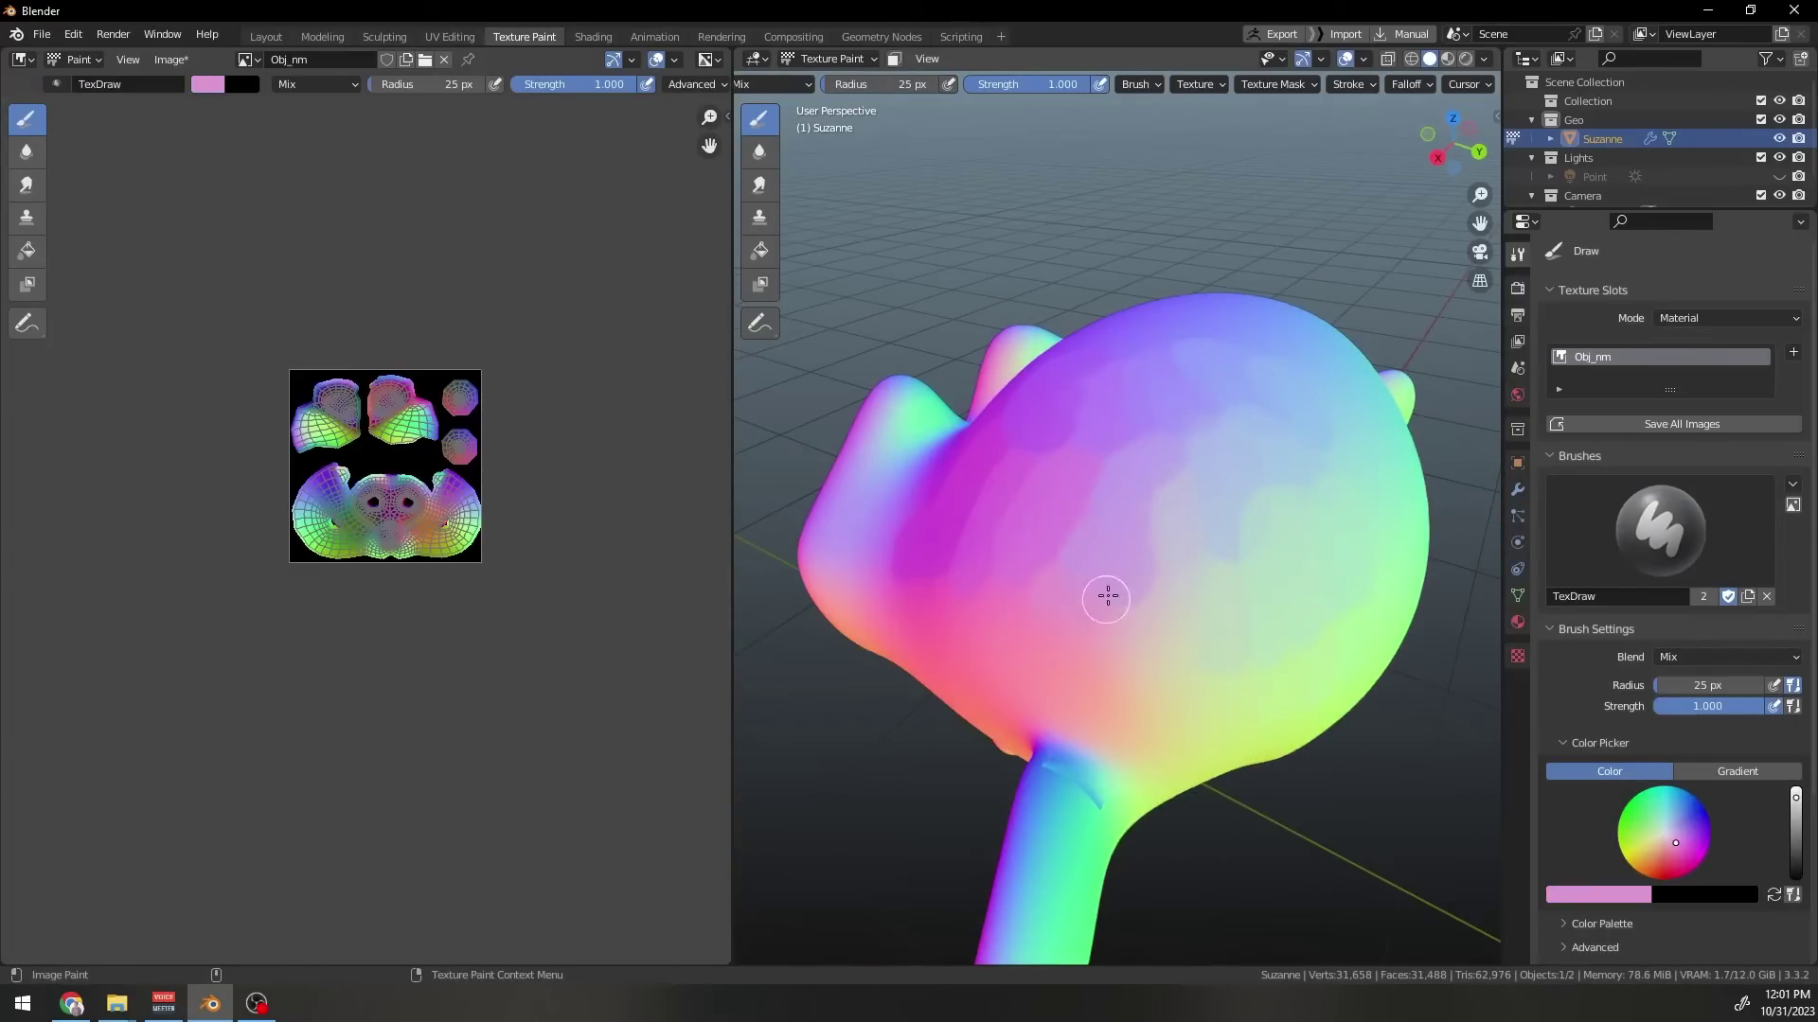
# Sample neighboring pink, red and orange surface colors and paint flat dabs down the side of Suzanne's head toward the ear
pyautogui.press('s')
pyautogui.moveTo(1124, 662); pyautogui.dragTo(1222, 504, button='middle')
pyautogui.press('s')
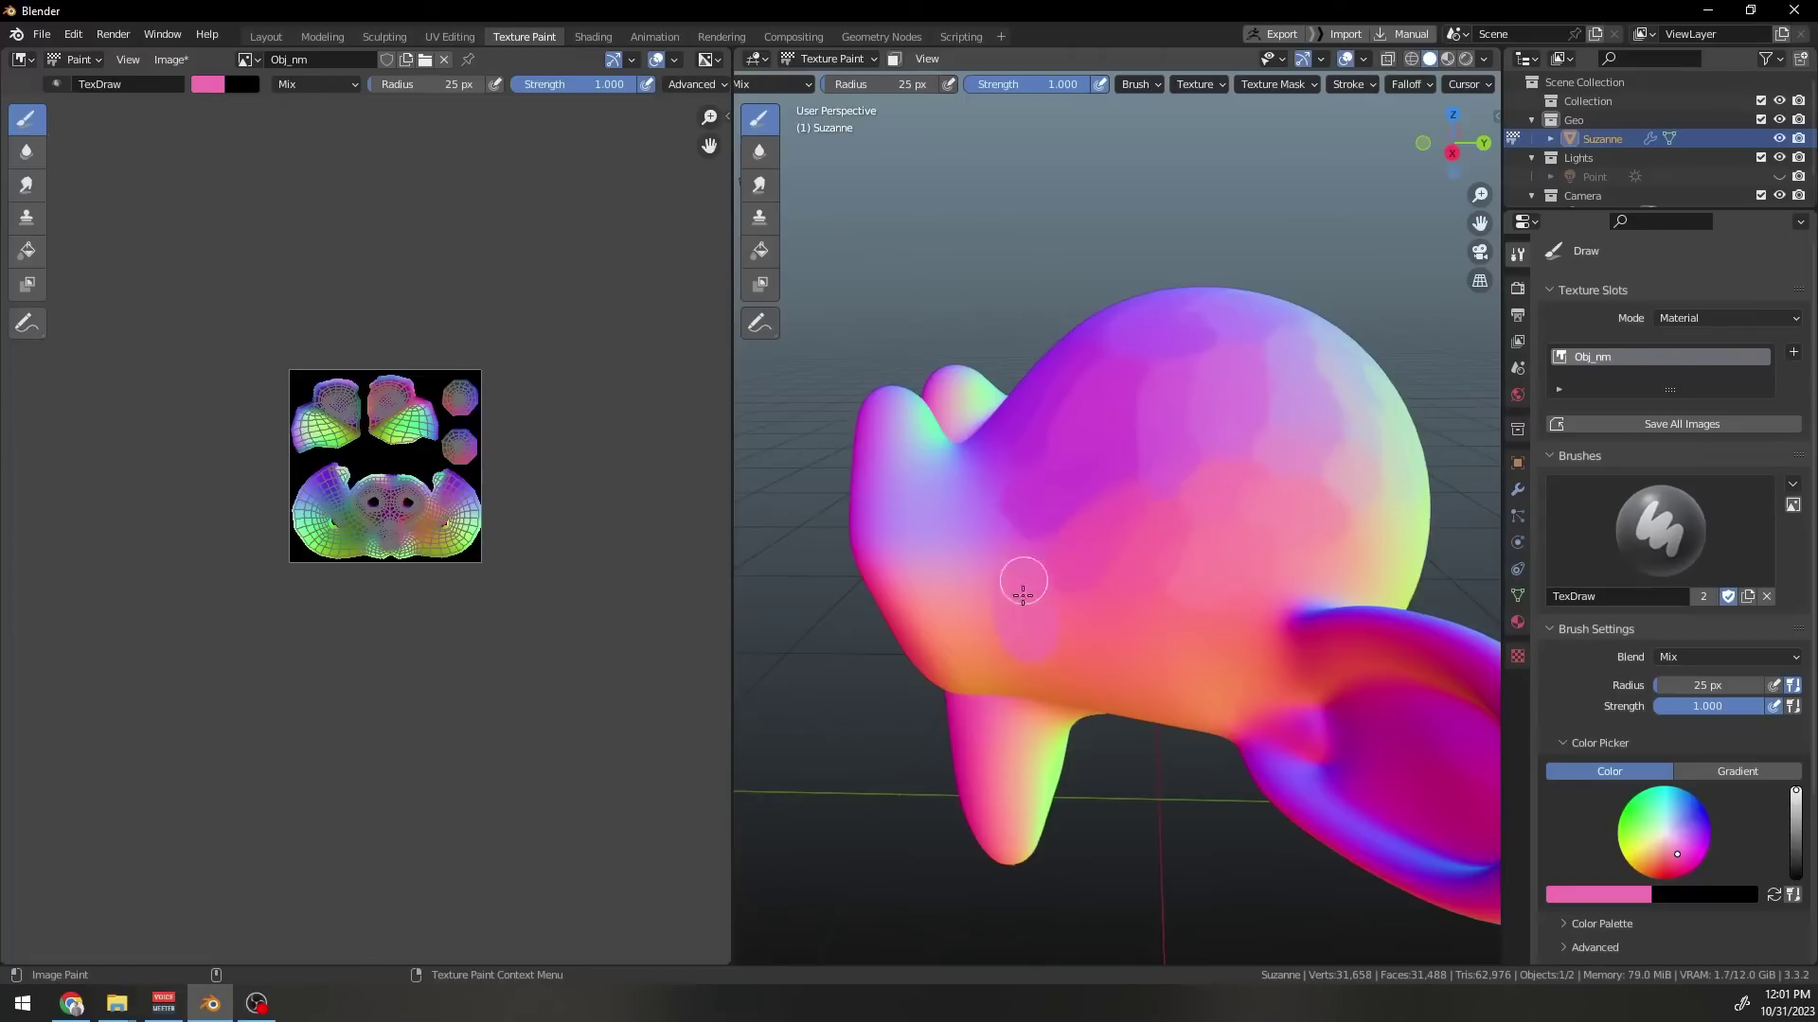
pyautogui.moveTo(1023, 595); pyautogui.dragTo(1034, 519, button='middle')
pyautogui.press('s')
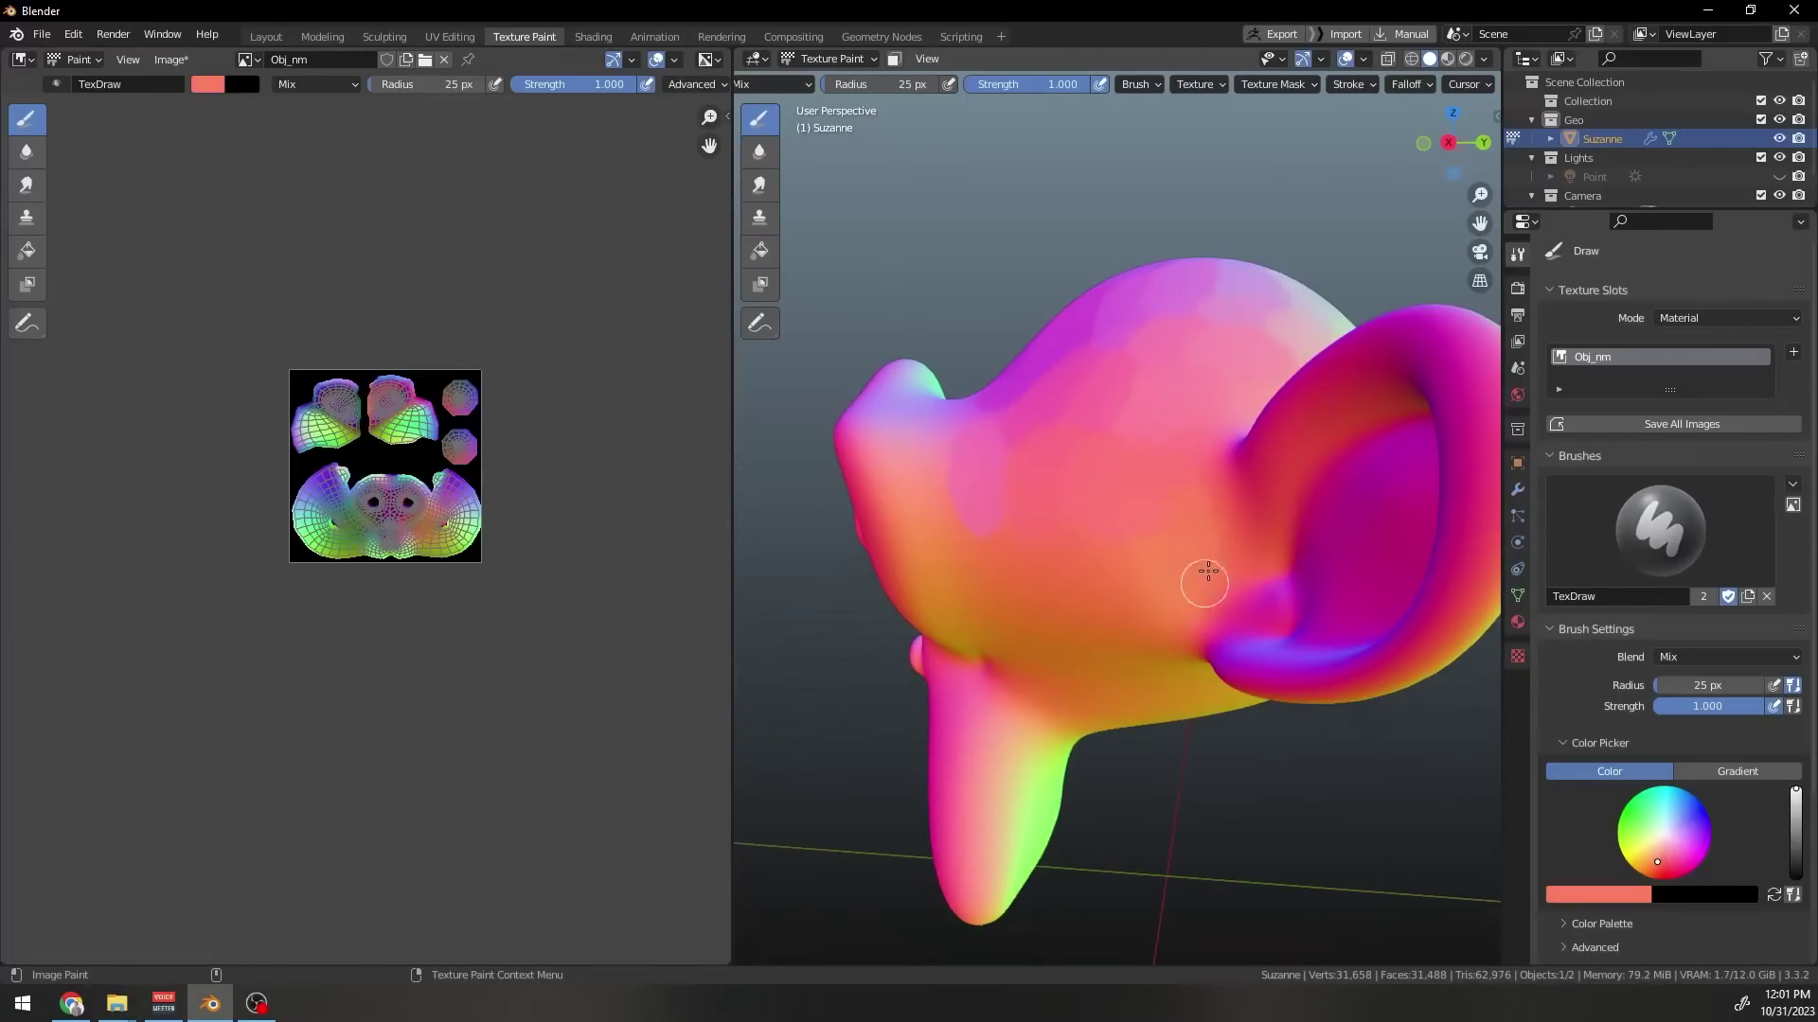
pyautogui.moveTo(1129, 557); pyautogui.dragTo(1161, 522, button='middle')
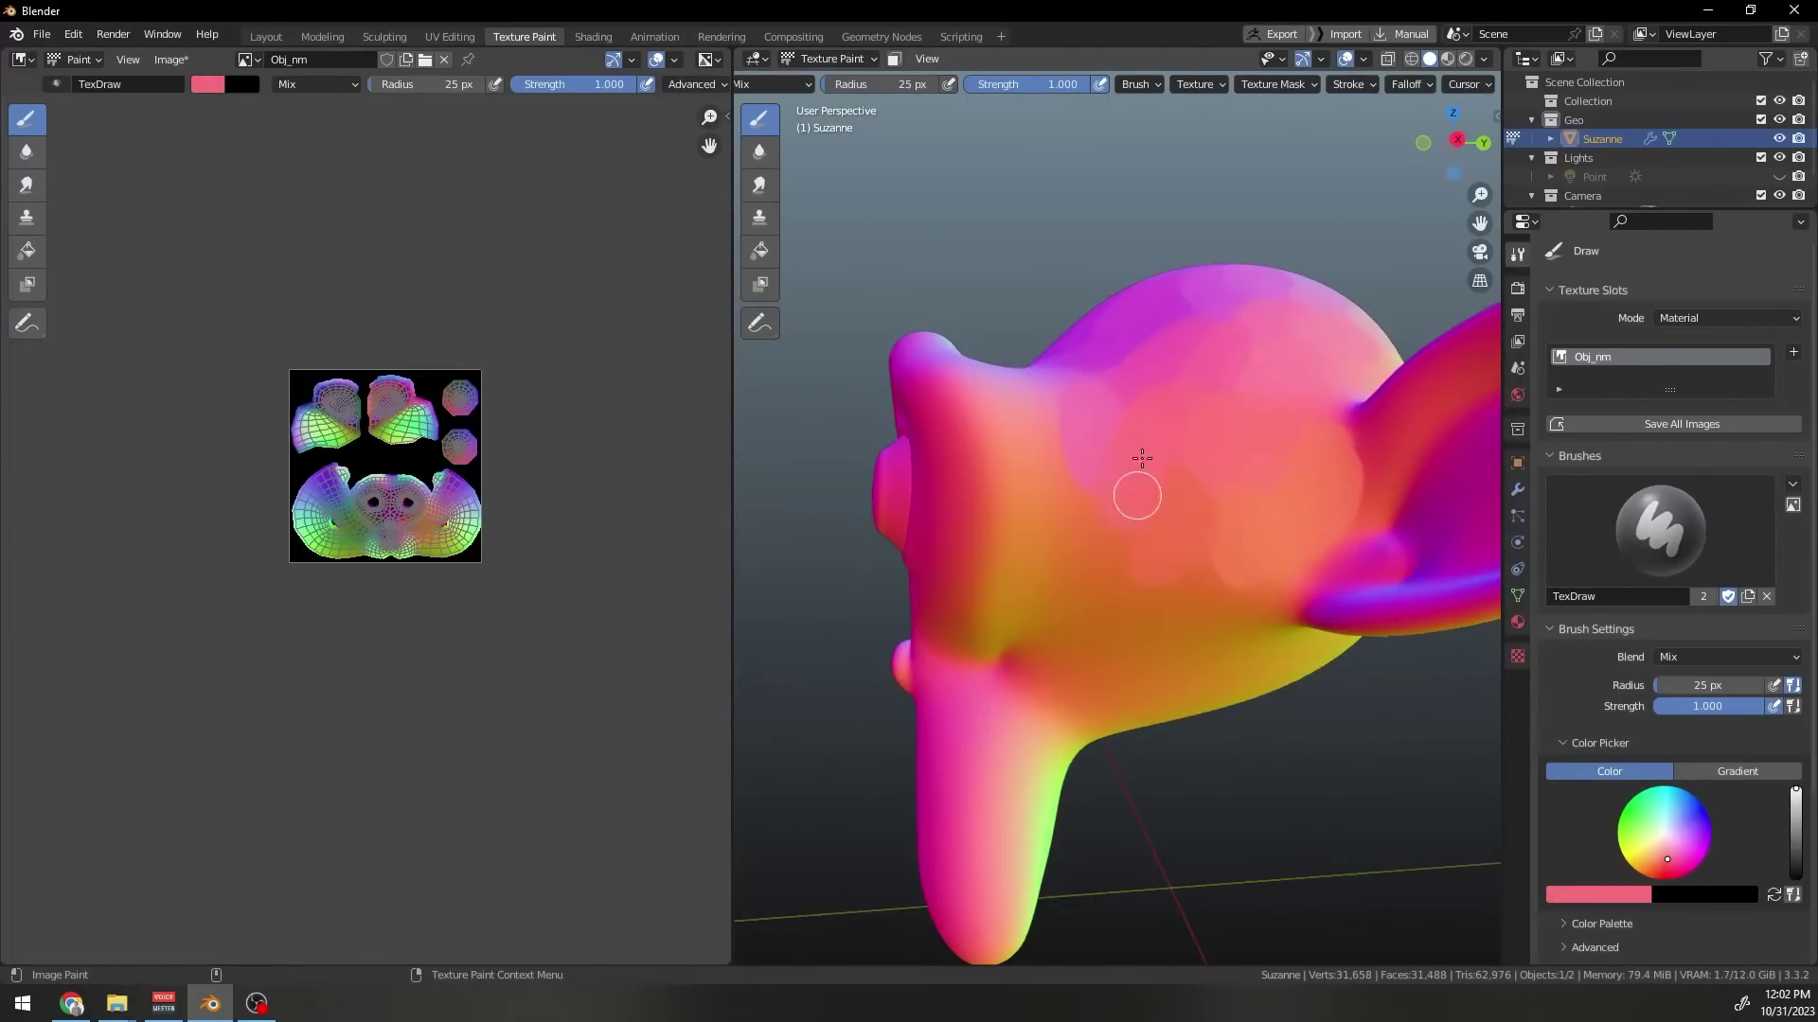
pyautogui.press('s')
pyautogui.press('s')
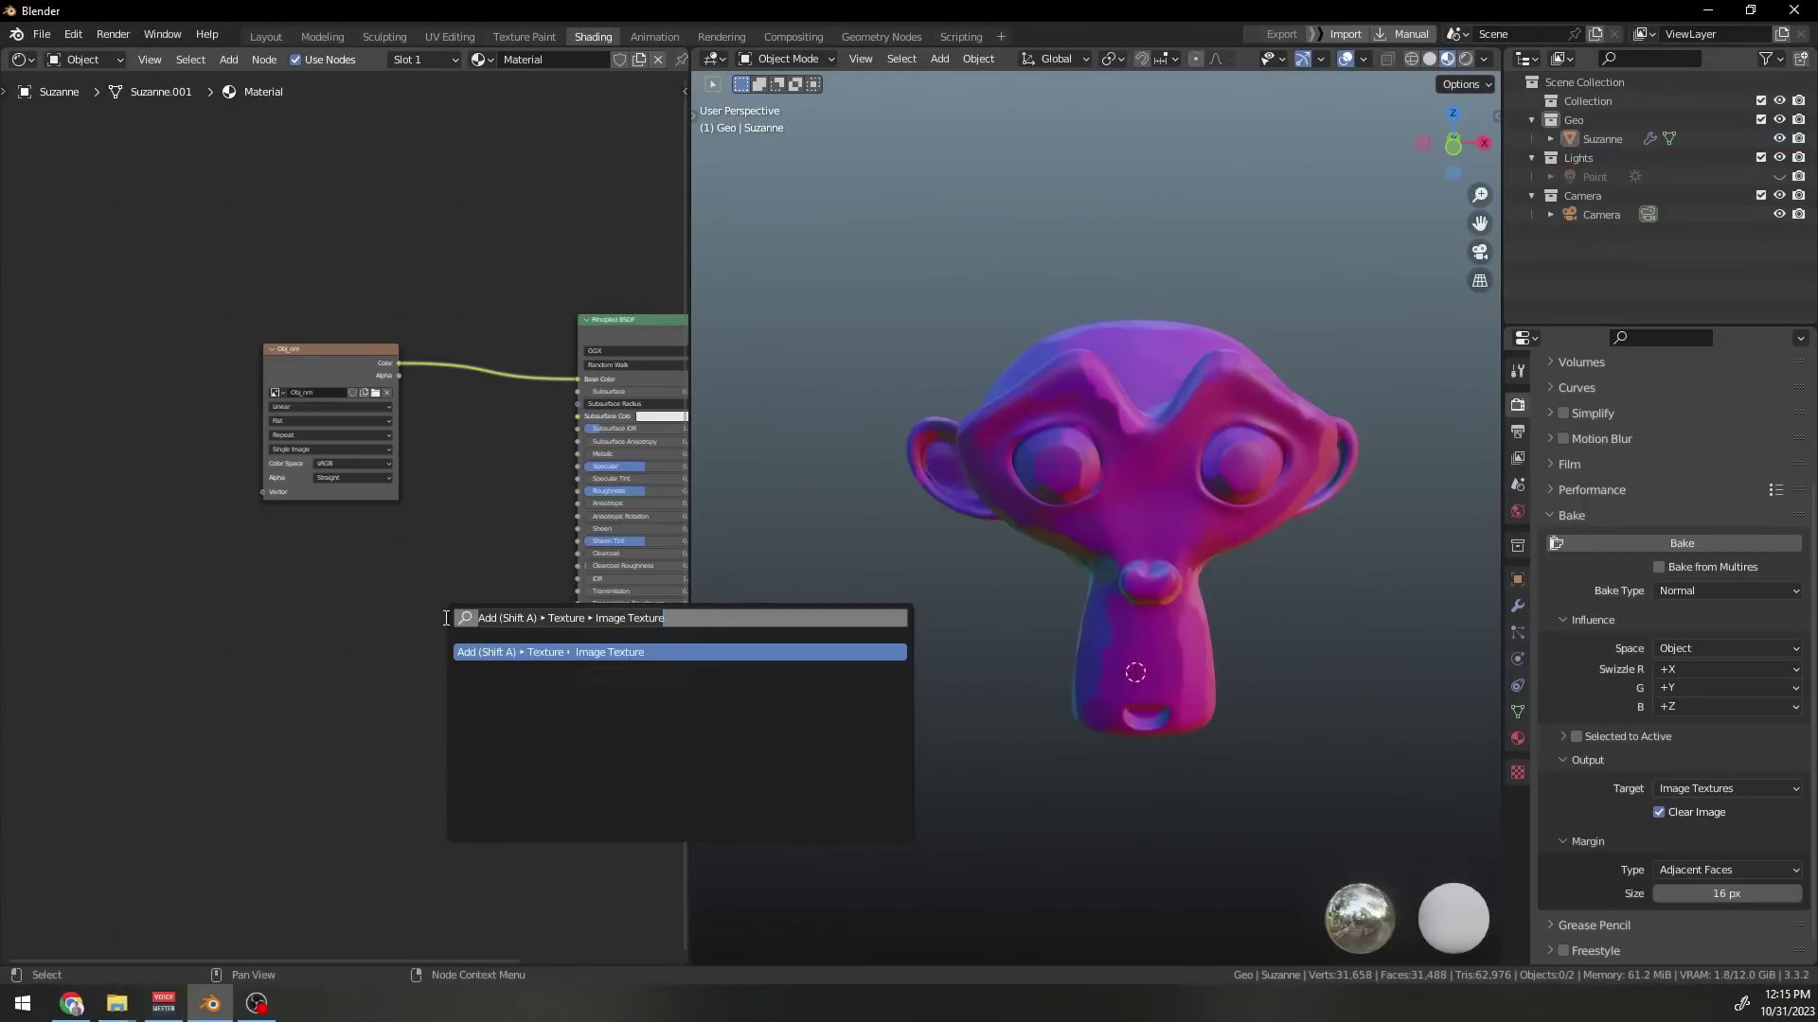
# Add a Normal Map node set to Object Space and connect its Normal output to the Principled BSDF's Normal input
pyautogui.write('normal')
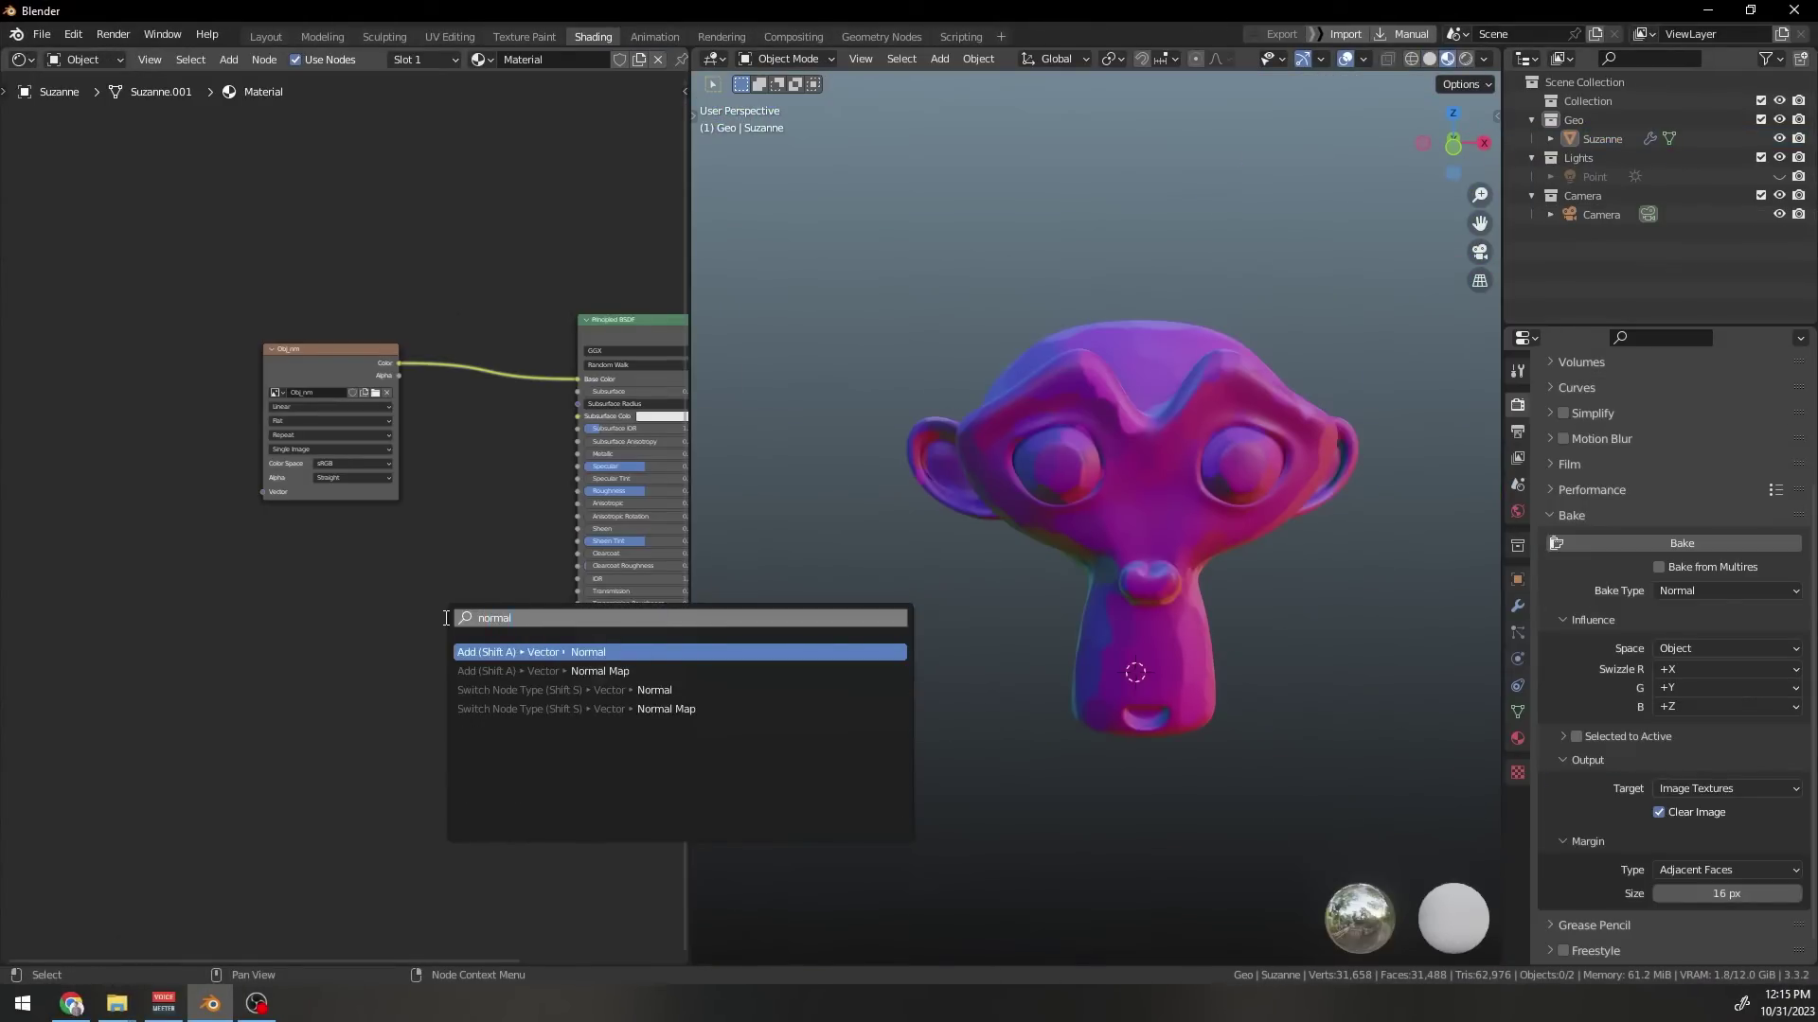
pyautogui.press('Down')
pyautogui.press('Return')
pyautogui.click(446, 618)
pyautogui.scroll(2, 475, 640)
pyautogui.click(481, 662)
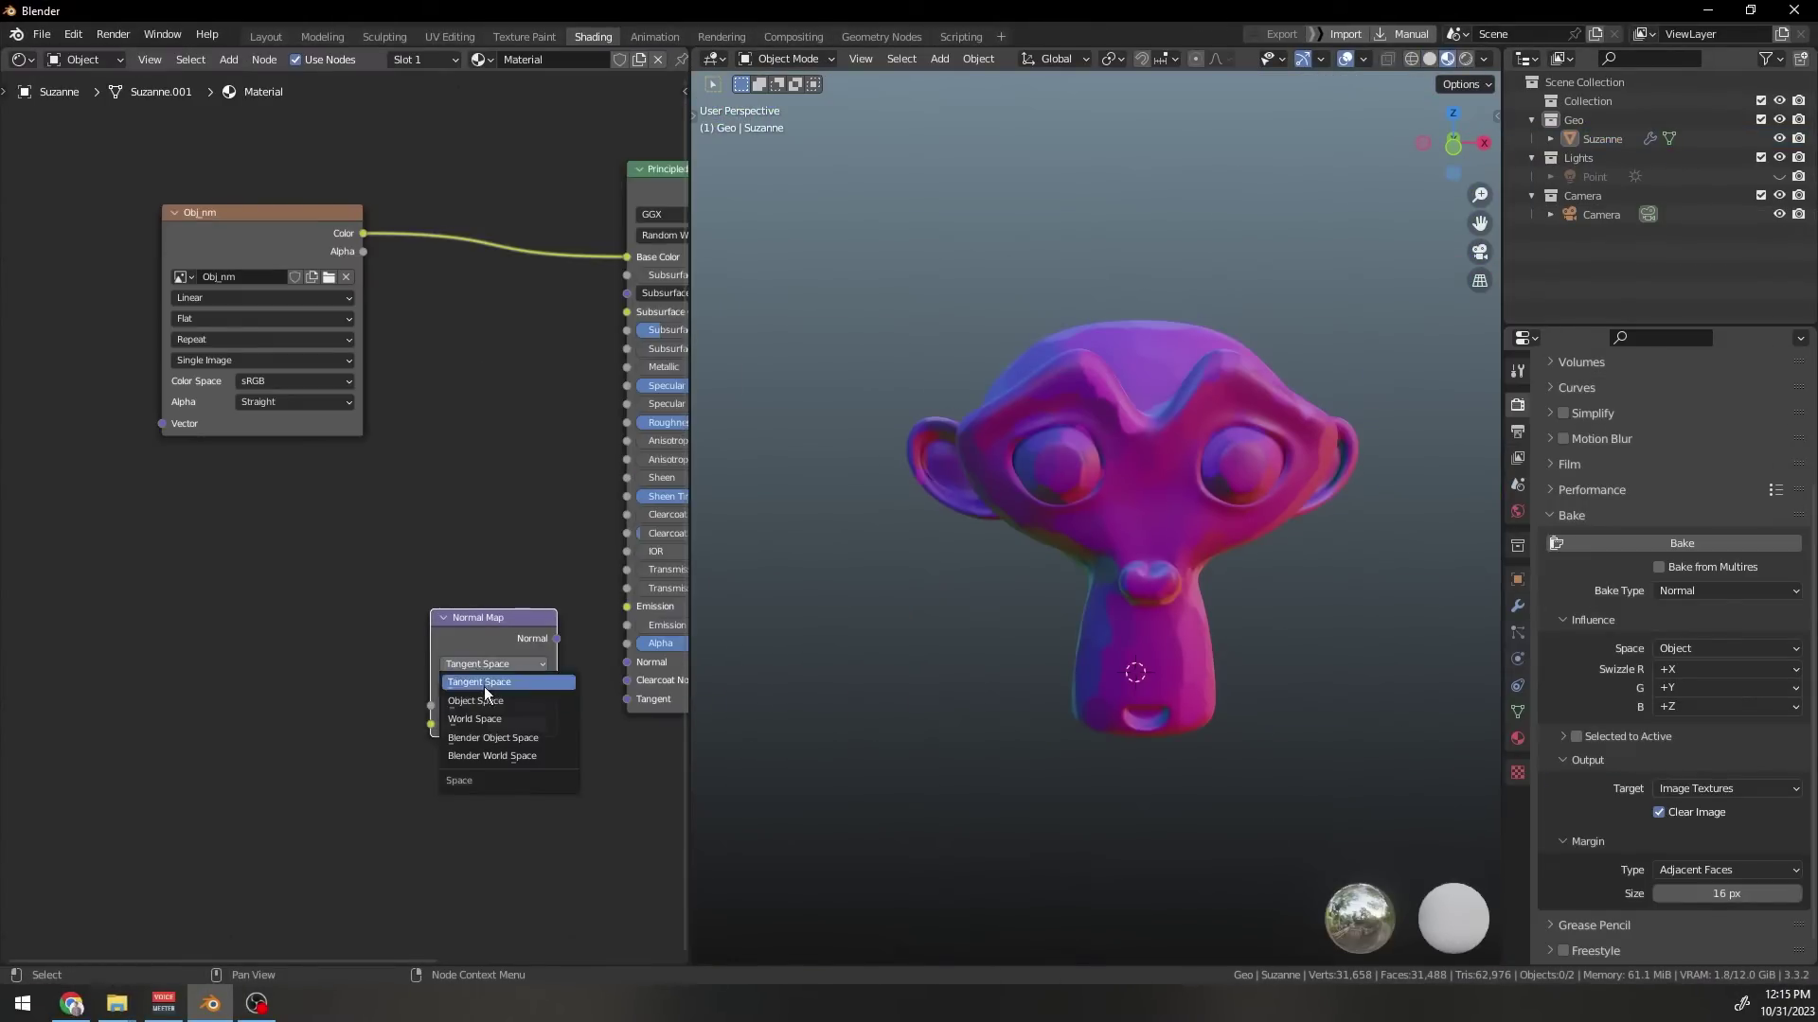
pyautogui.click(486, 703)
pyautogui.moveTo(557, 639); pyautogui.dragTo(627, 662)
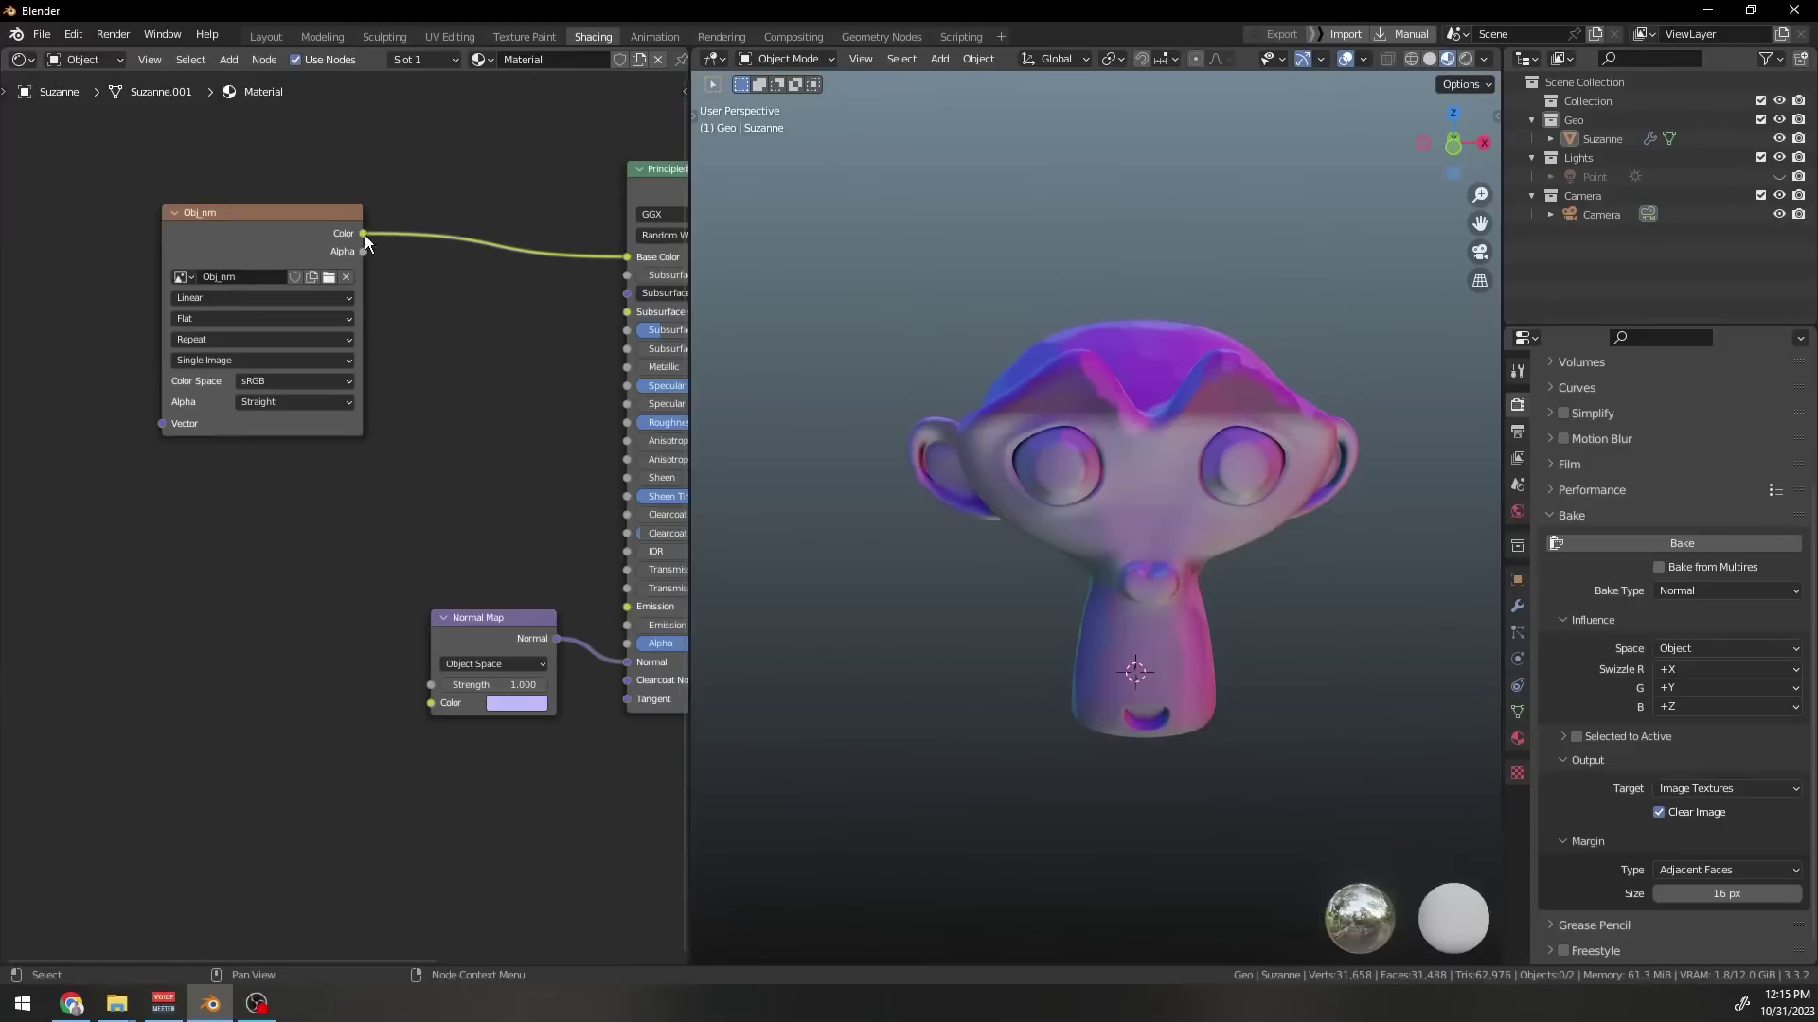
# Reroute the Obj_nm texture's color from Base Color into the Normal Map node, and change the image's color space
pyautogui.moveTo(365, 235)
pyautogui.mouseDown()
pyautogui.moveTo(447, 674)
pyautogui.moveTo(431, 702)
pyautogui.mouseUp()
pyautogui.keyDown('ctrl'); pyautogui.moveTo(472, 201); pyautogui.dragTo(457, 304, button='right'); pyautogui.keyUp('ctrl')
pyautogui.moveTo(283, 252); pyautogui.dragTo(239, 493)
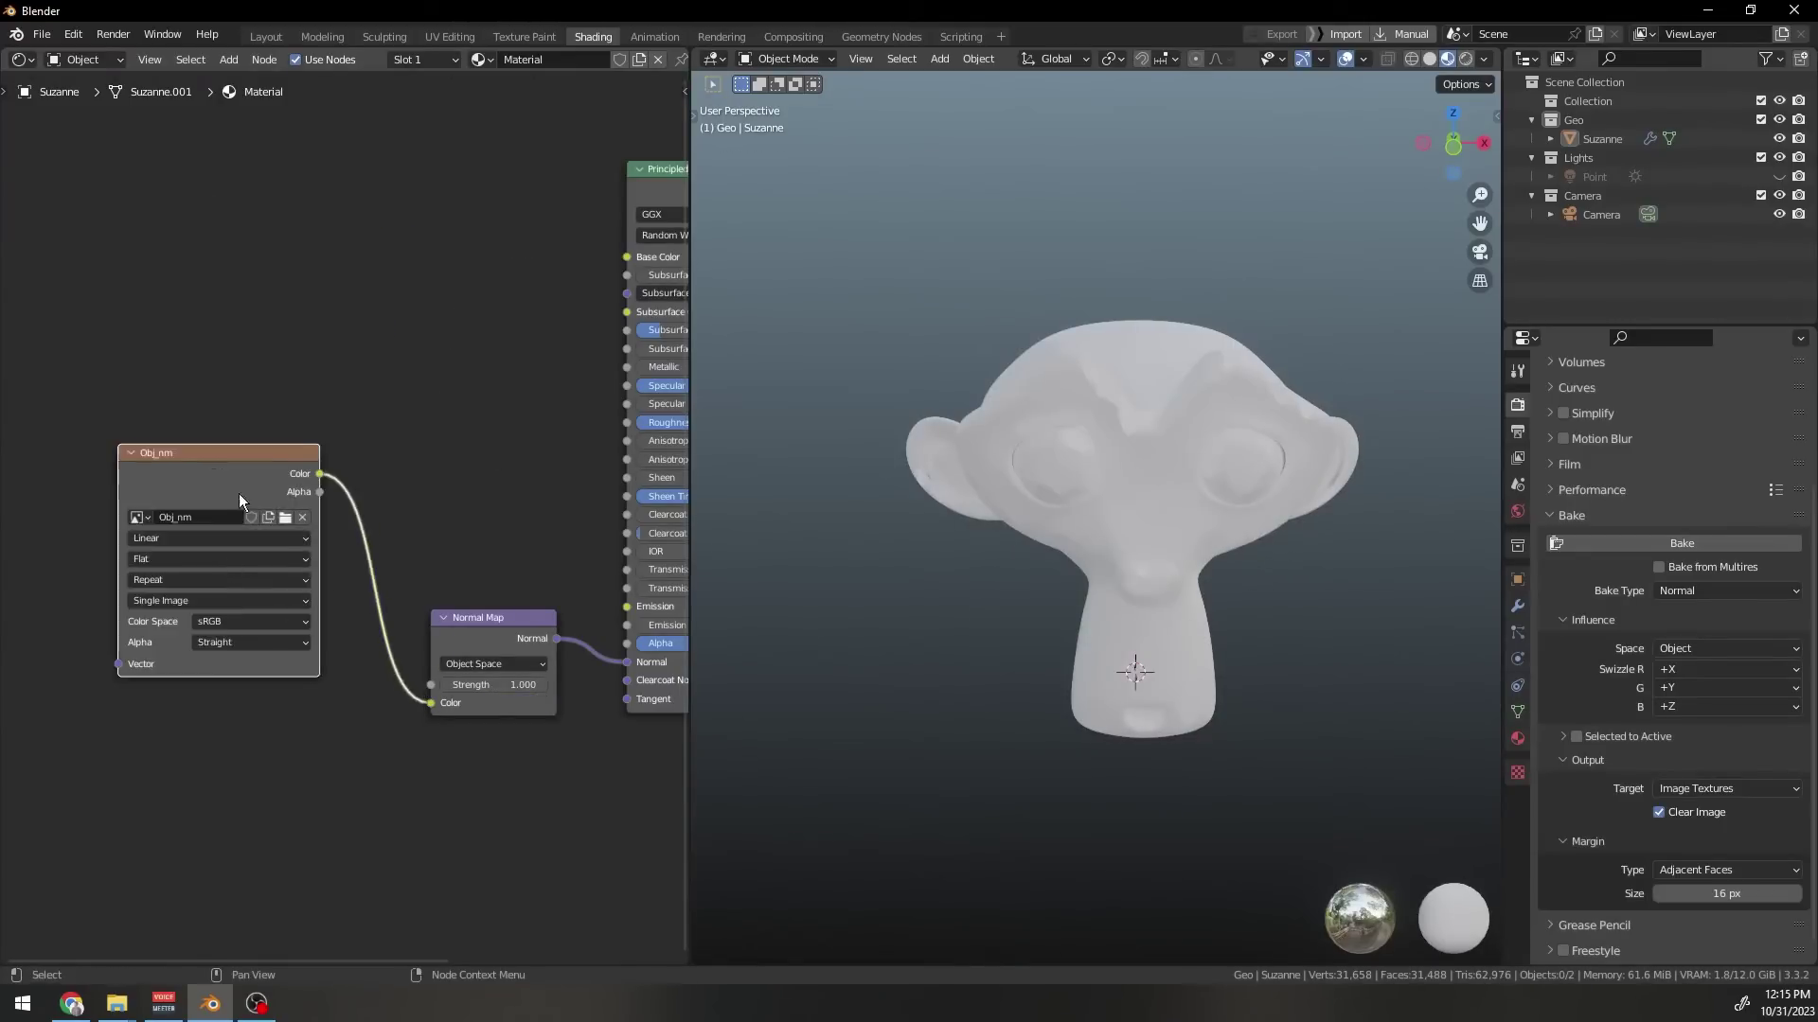
pyautogui.scroll(2, 221, 622)
pyautogui.click(221, 622)
pyautogui.click(246, 775)
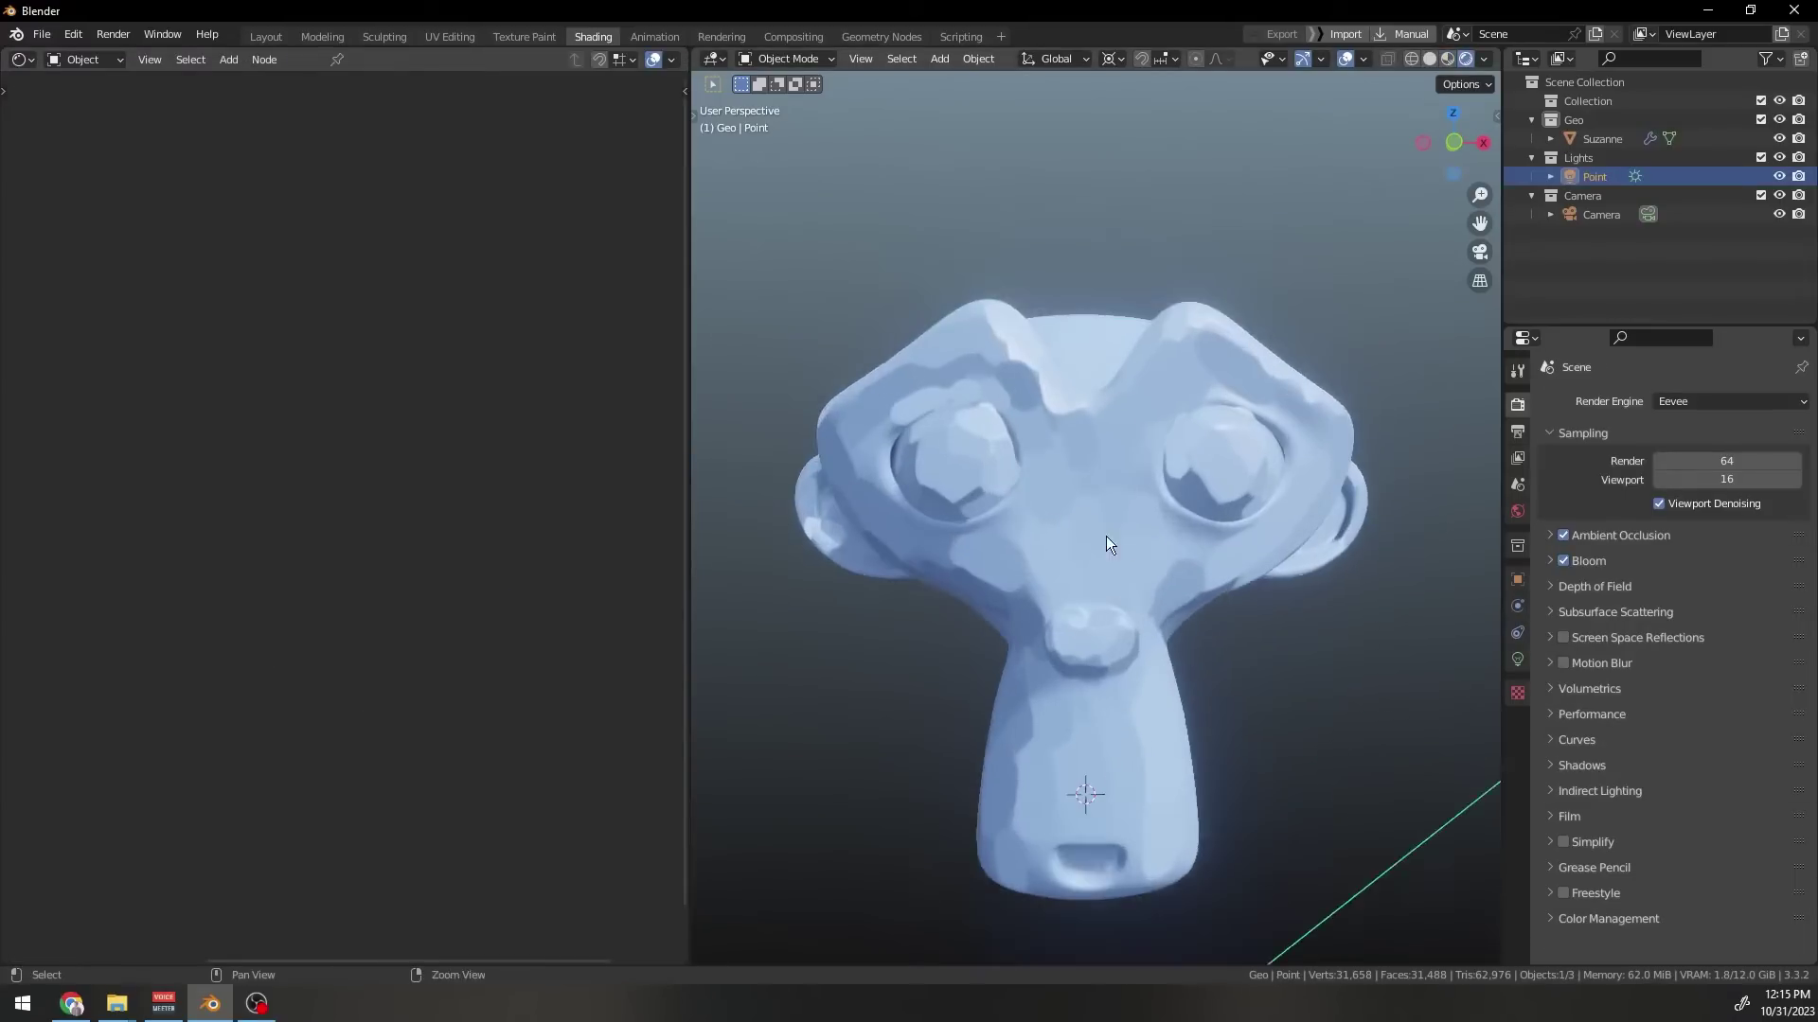
# Select Suzanne and change the Principled BSDF's base color to a deeper, more saturated blue
pyautogui.click(1106, 536)
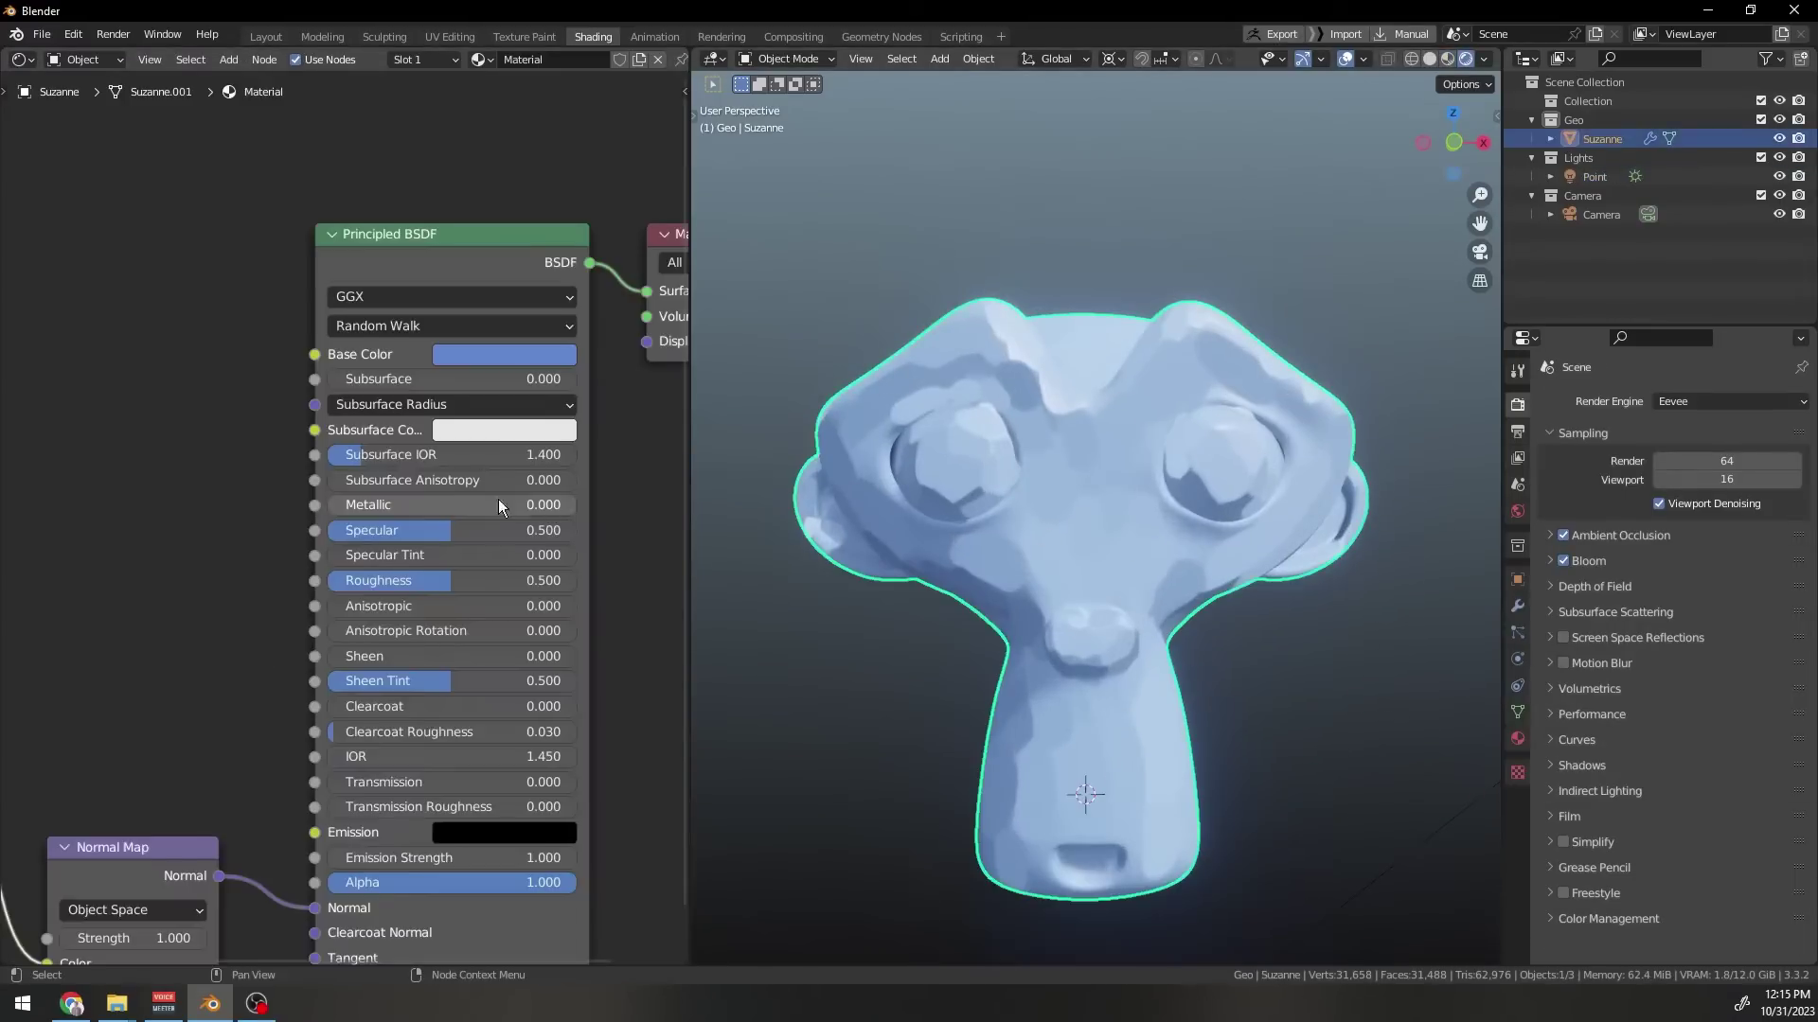
pyautogui.click(481, 344)
pyautogui.click(439, 366)
pyautogui.click(492, 365)
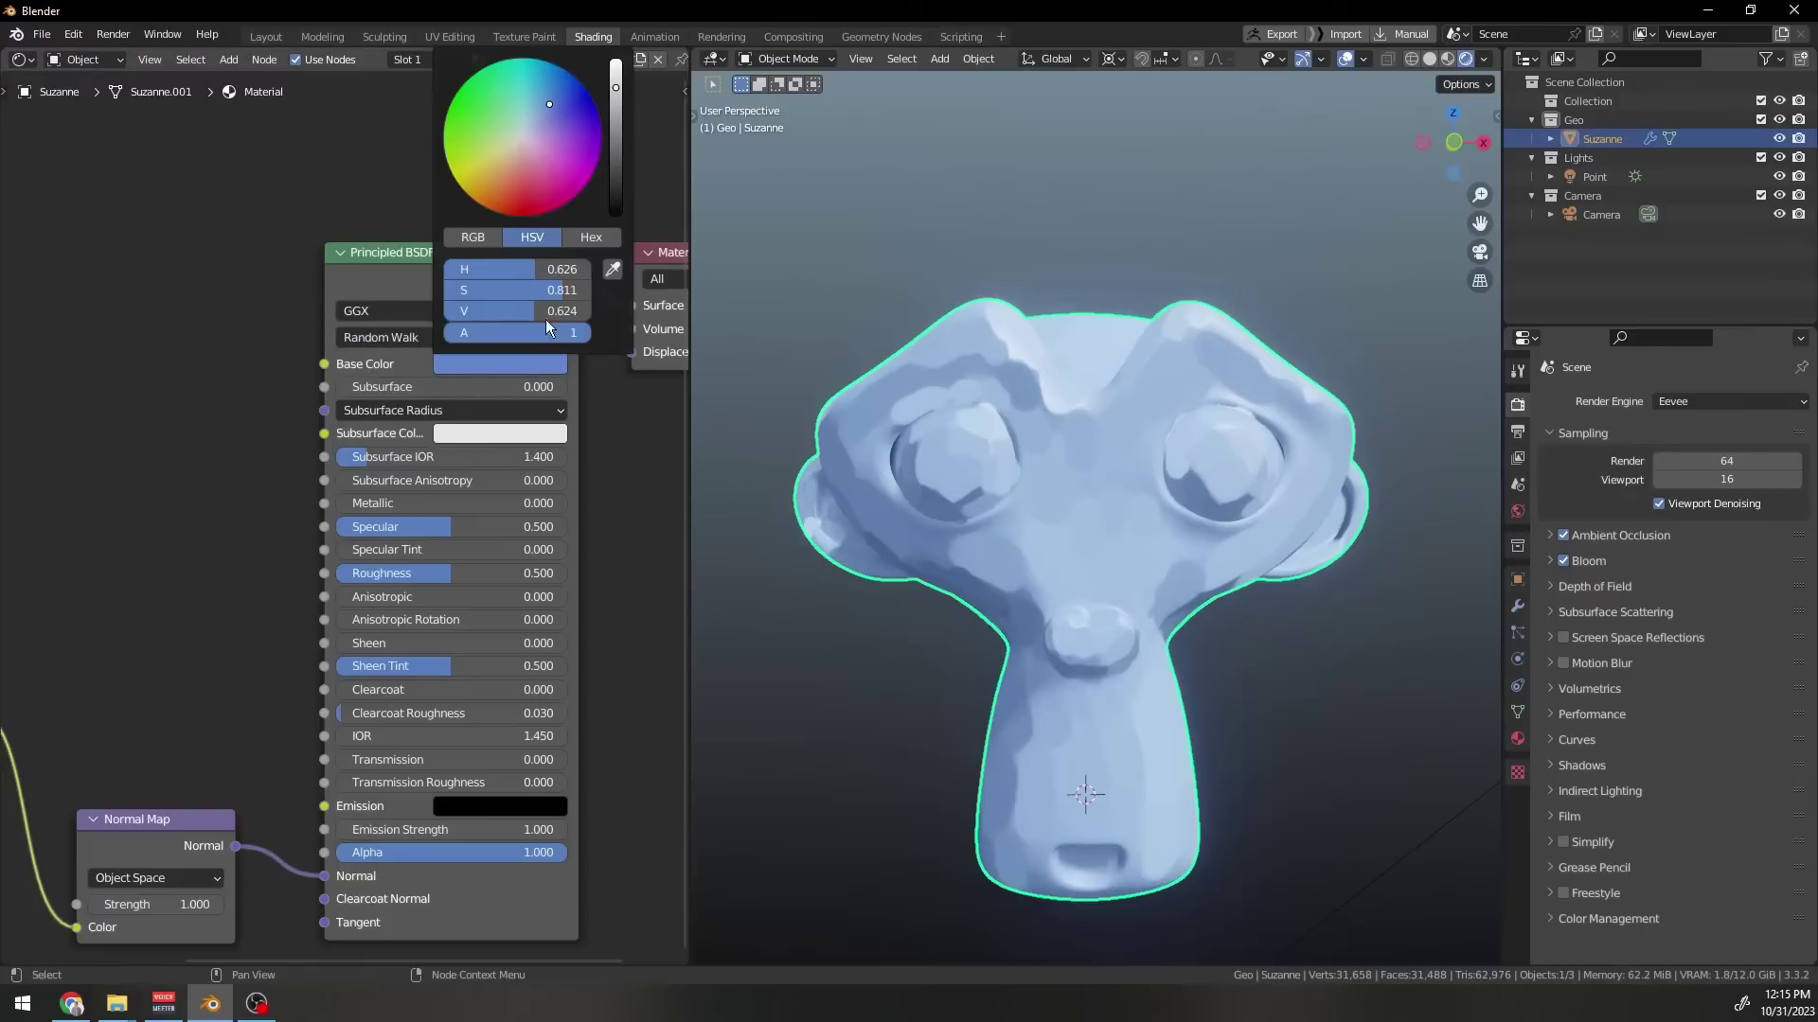
pyautogui.moveTo(570, 135); pyautogui.dragTo(563, 81)
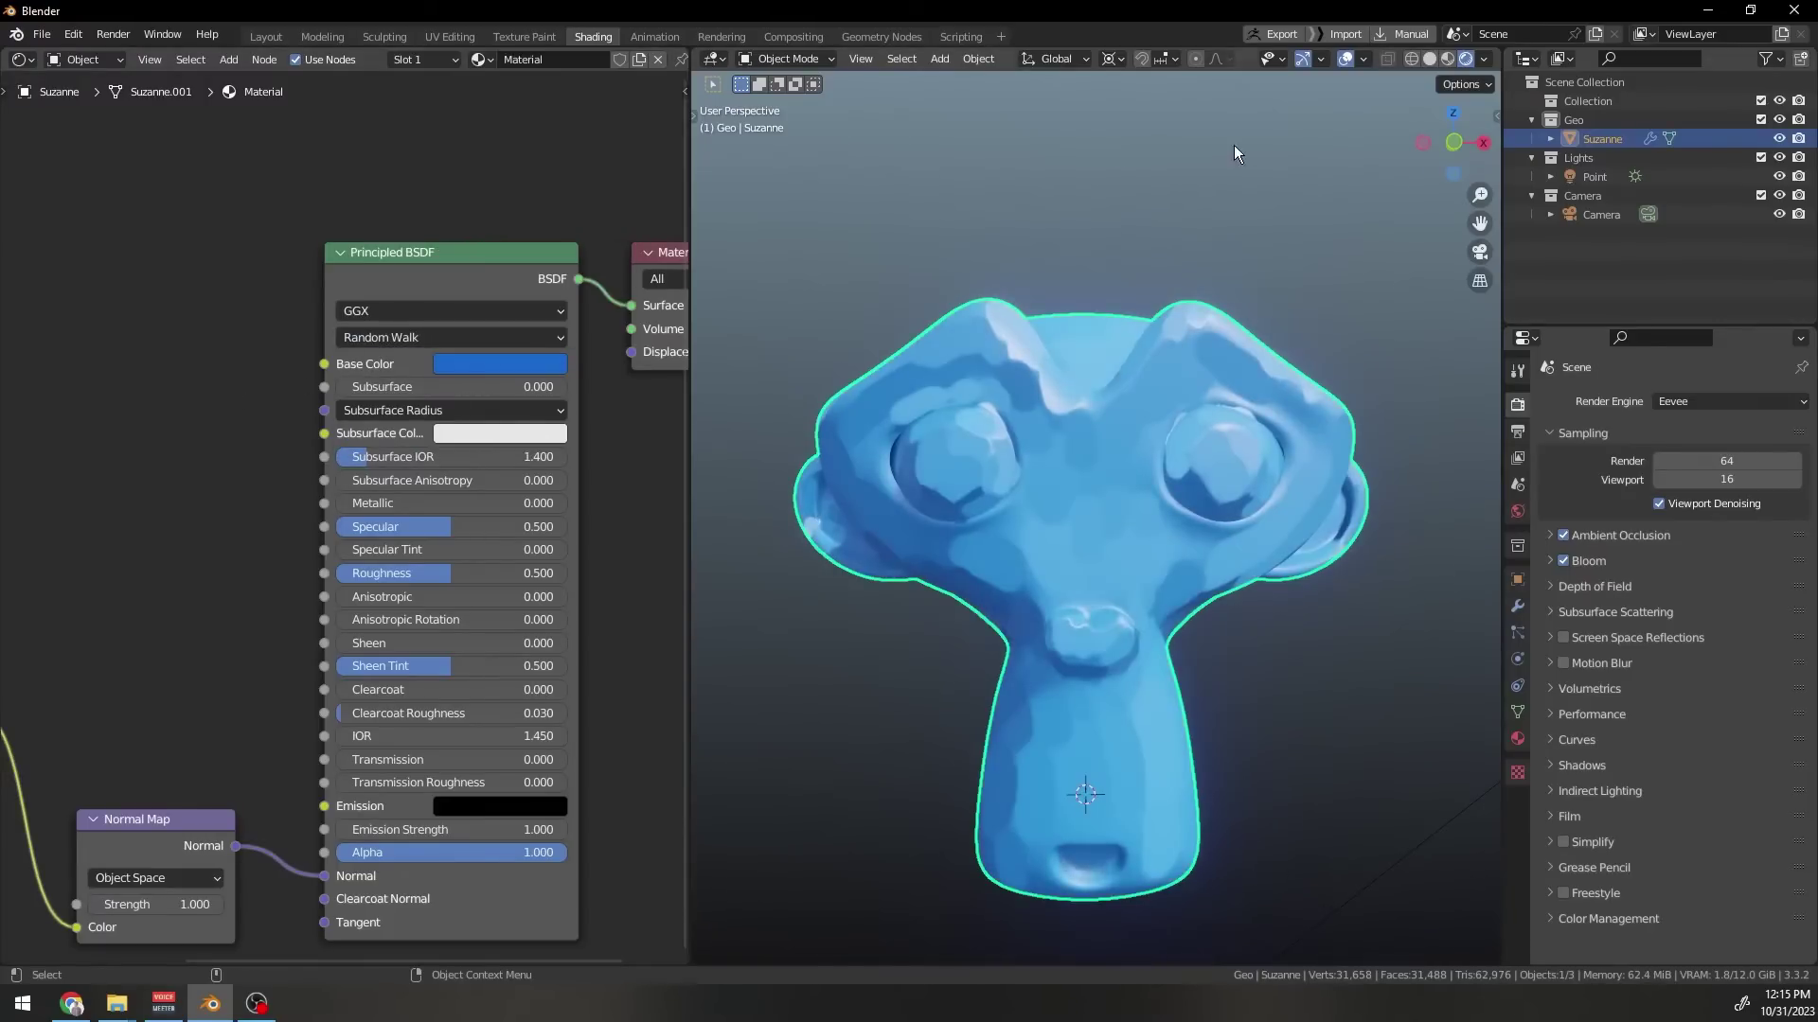
pyautogui.click(1235, 145)
pyautogui.click(1133, 496)
pyautogui.moveTo(1242, 589); pyautogui.dragTo(1126, 514, button='middle')
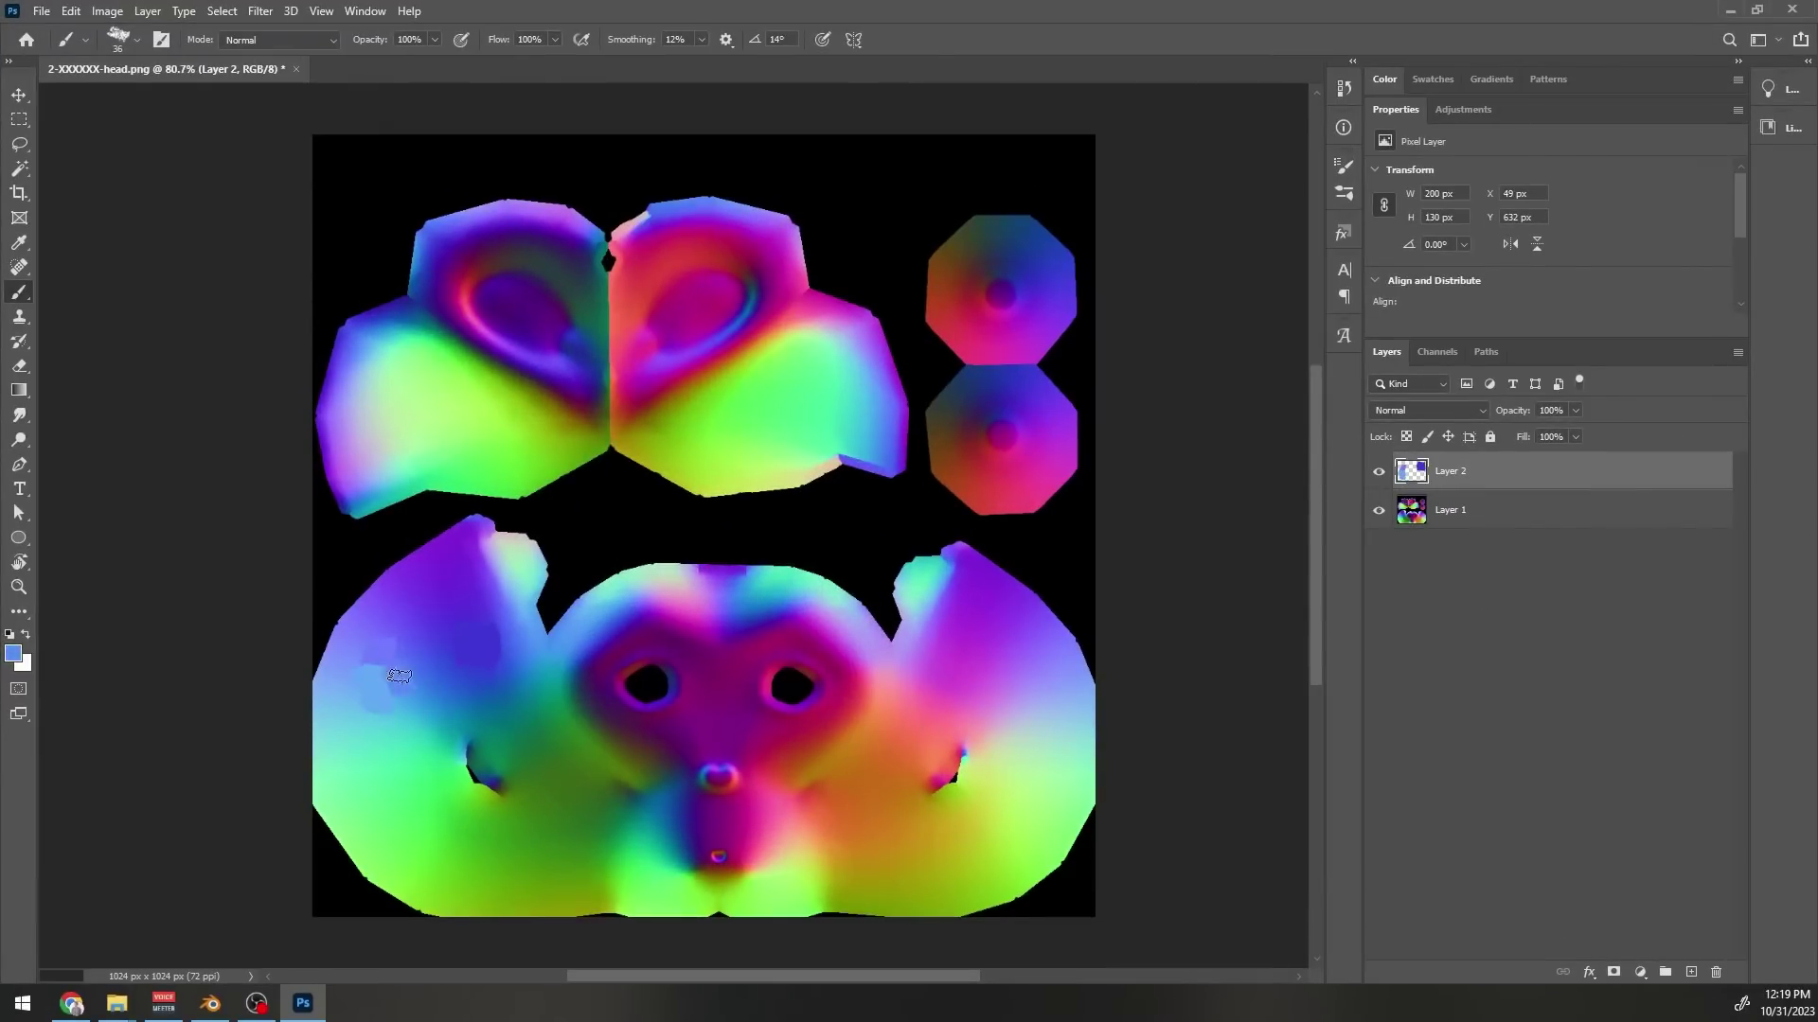
# In Photoshop, paint a color-sampled dab on Layer 2 over the normal map and adjust the brush's Shape Dynamics
pyautogui.keyDown('alt'); pyautogui.click(398, 630); pyautogui.keyUp('alt')
pyautogui.click(396, 630)
pyautogui.click(1346, 170)
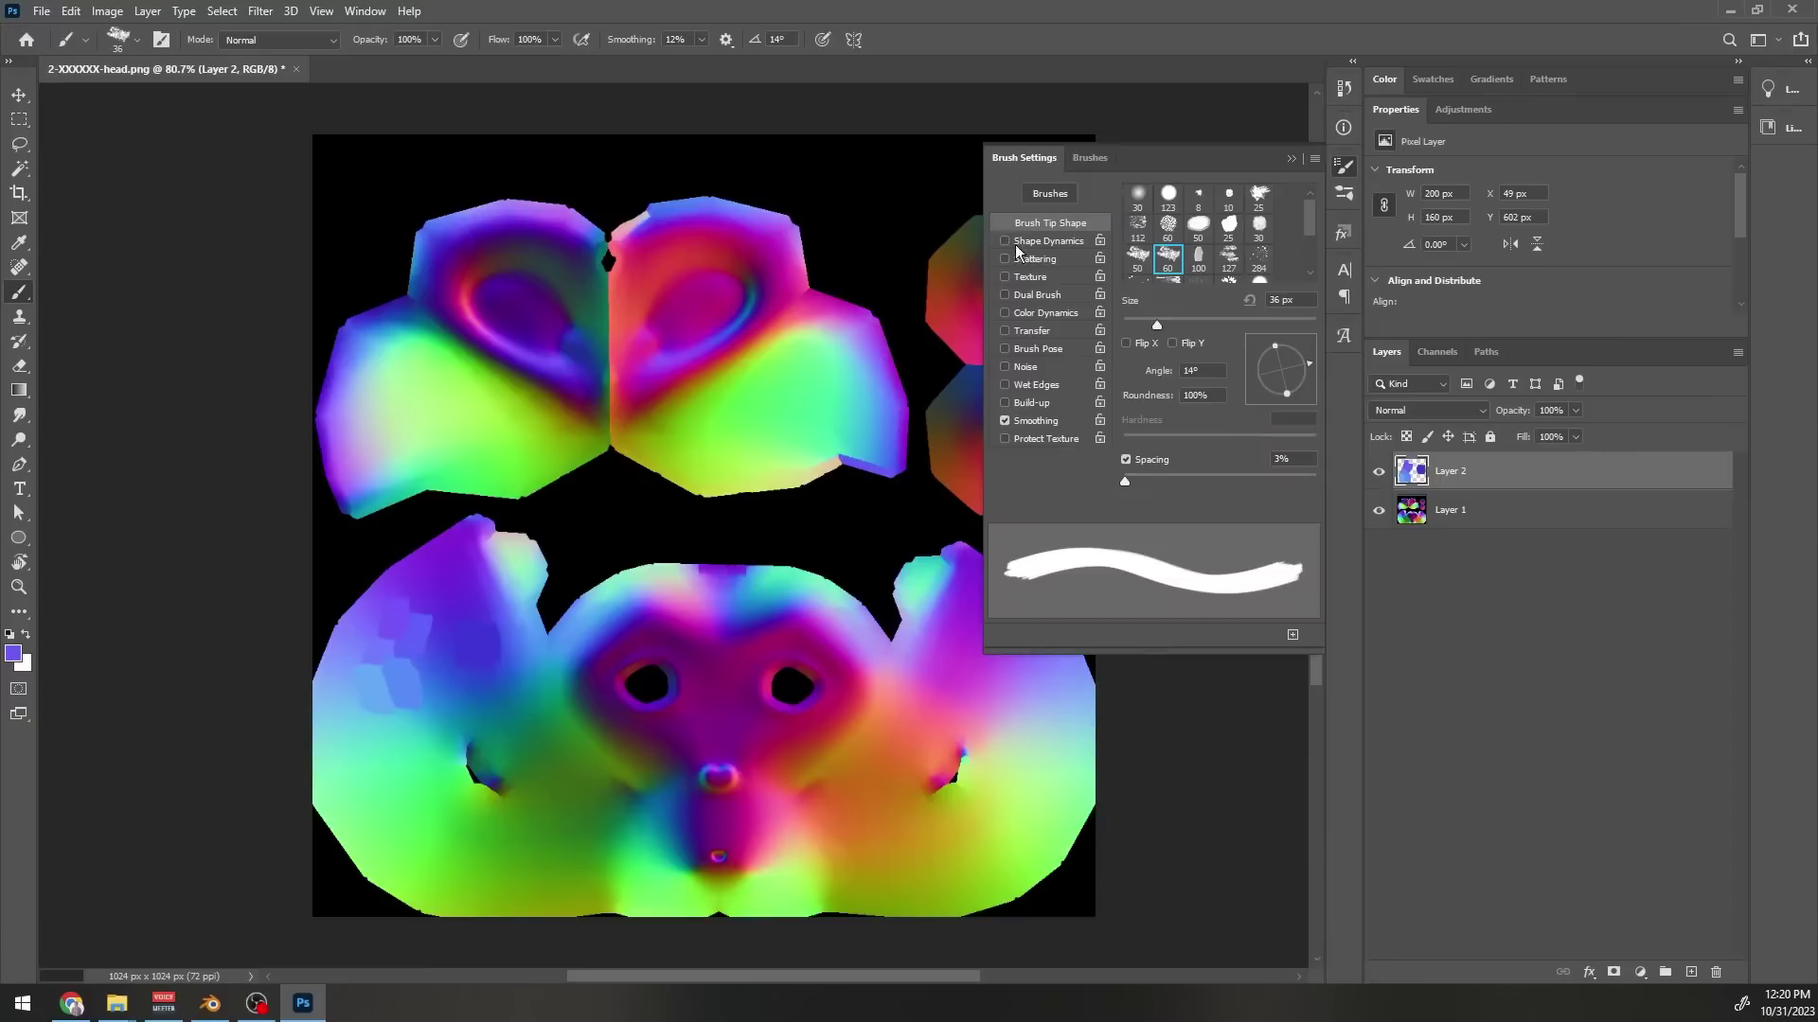
pyautogui.click(1041, 241)
pyautogui.moveTo(1181, 370); pyautogui.dragTo(1179, 358)
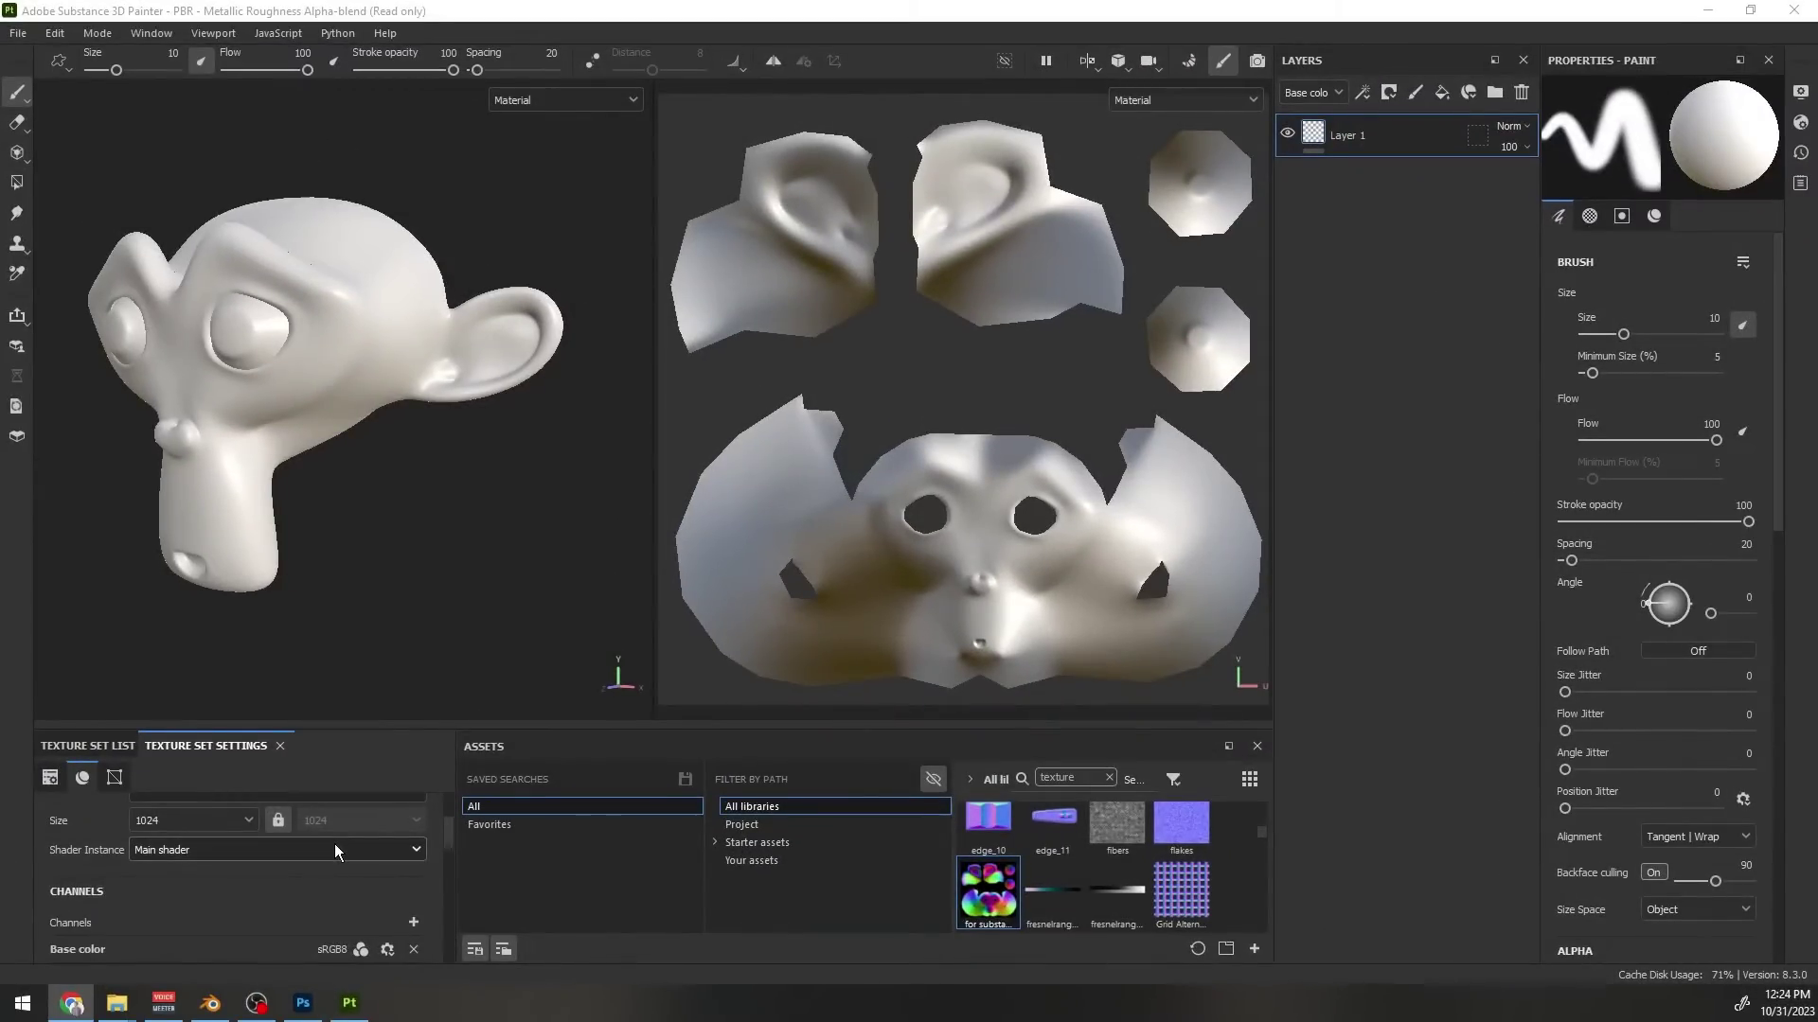
# In Substance 3D Painter, enlarge the texture set settings and look through the texture set's channels and mesh maps
pyautogui.scroll(3, 335, 850)
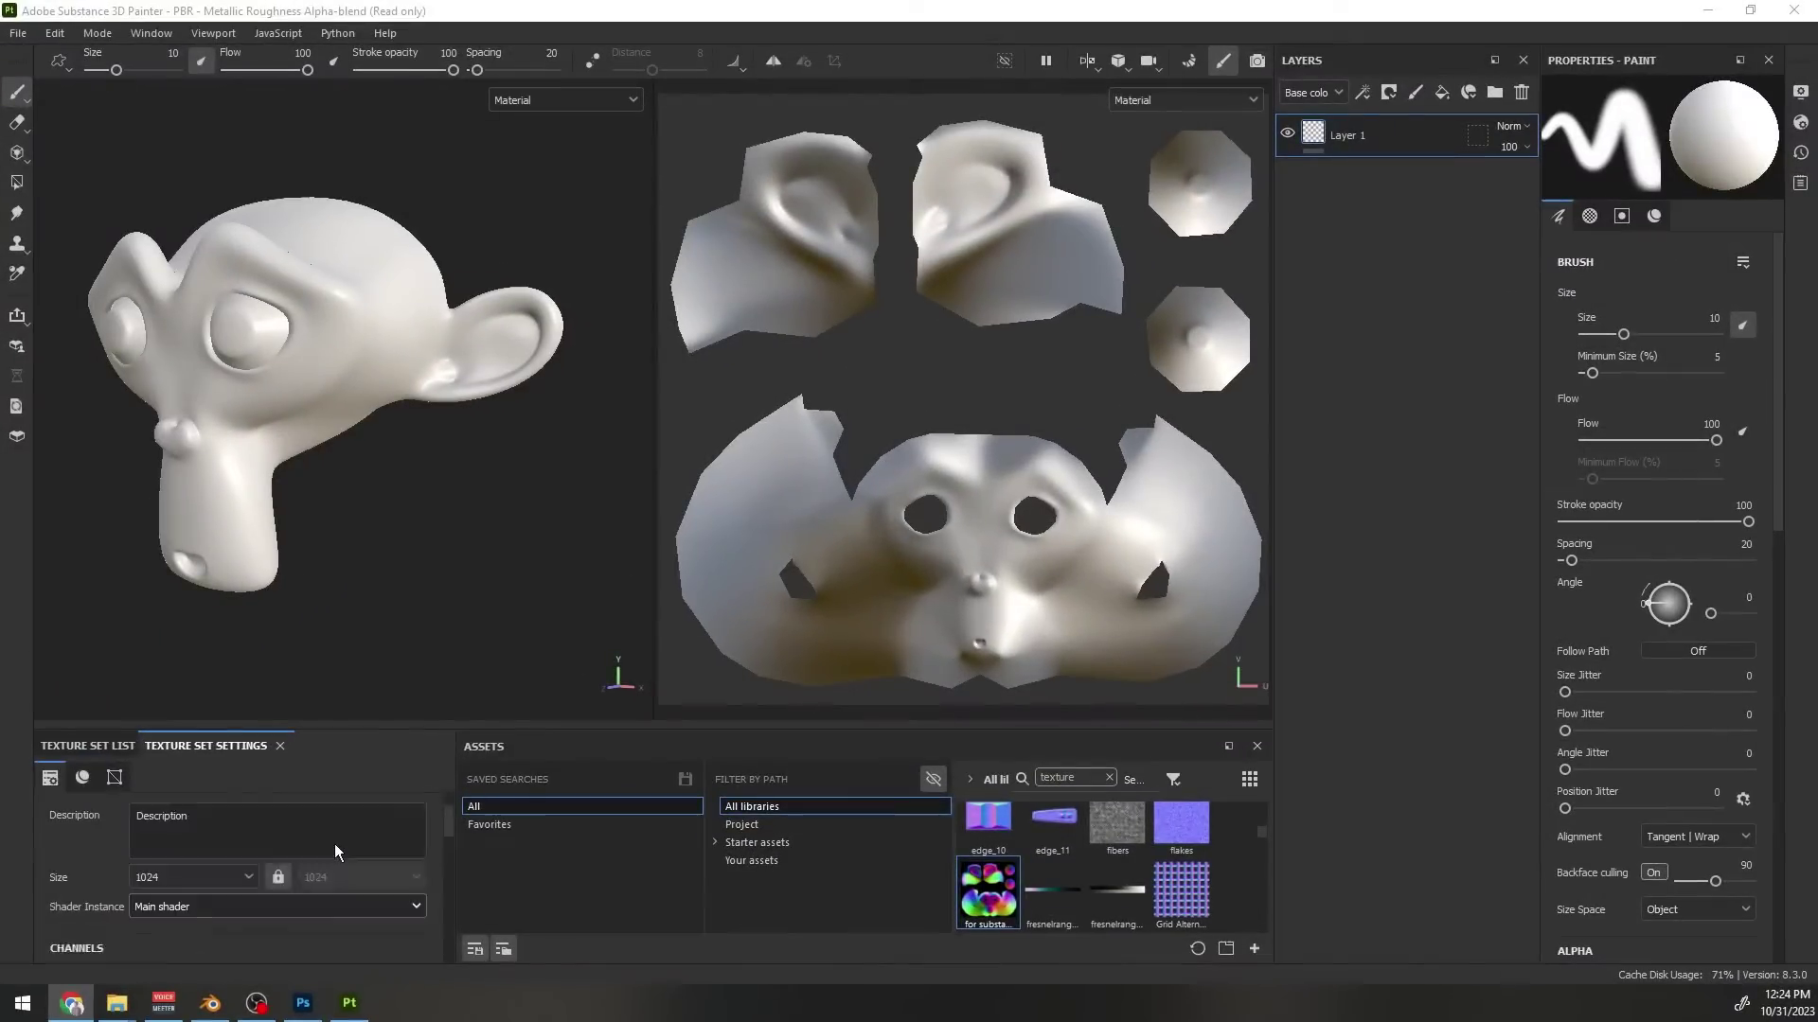
pyautogui.moveTo(364, 729); pyautogui.dragTo(363, 565)
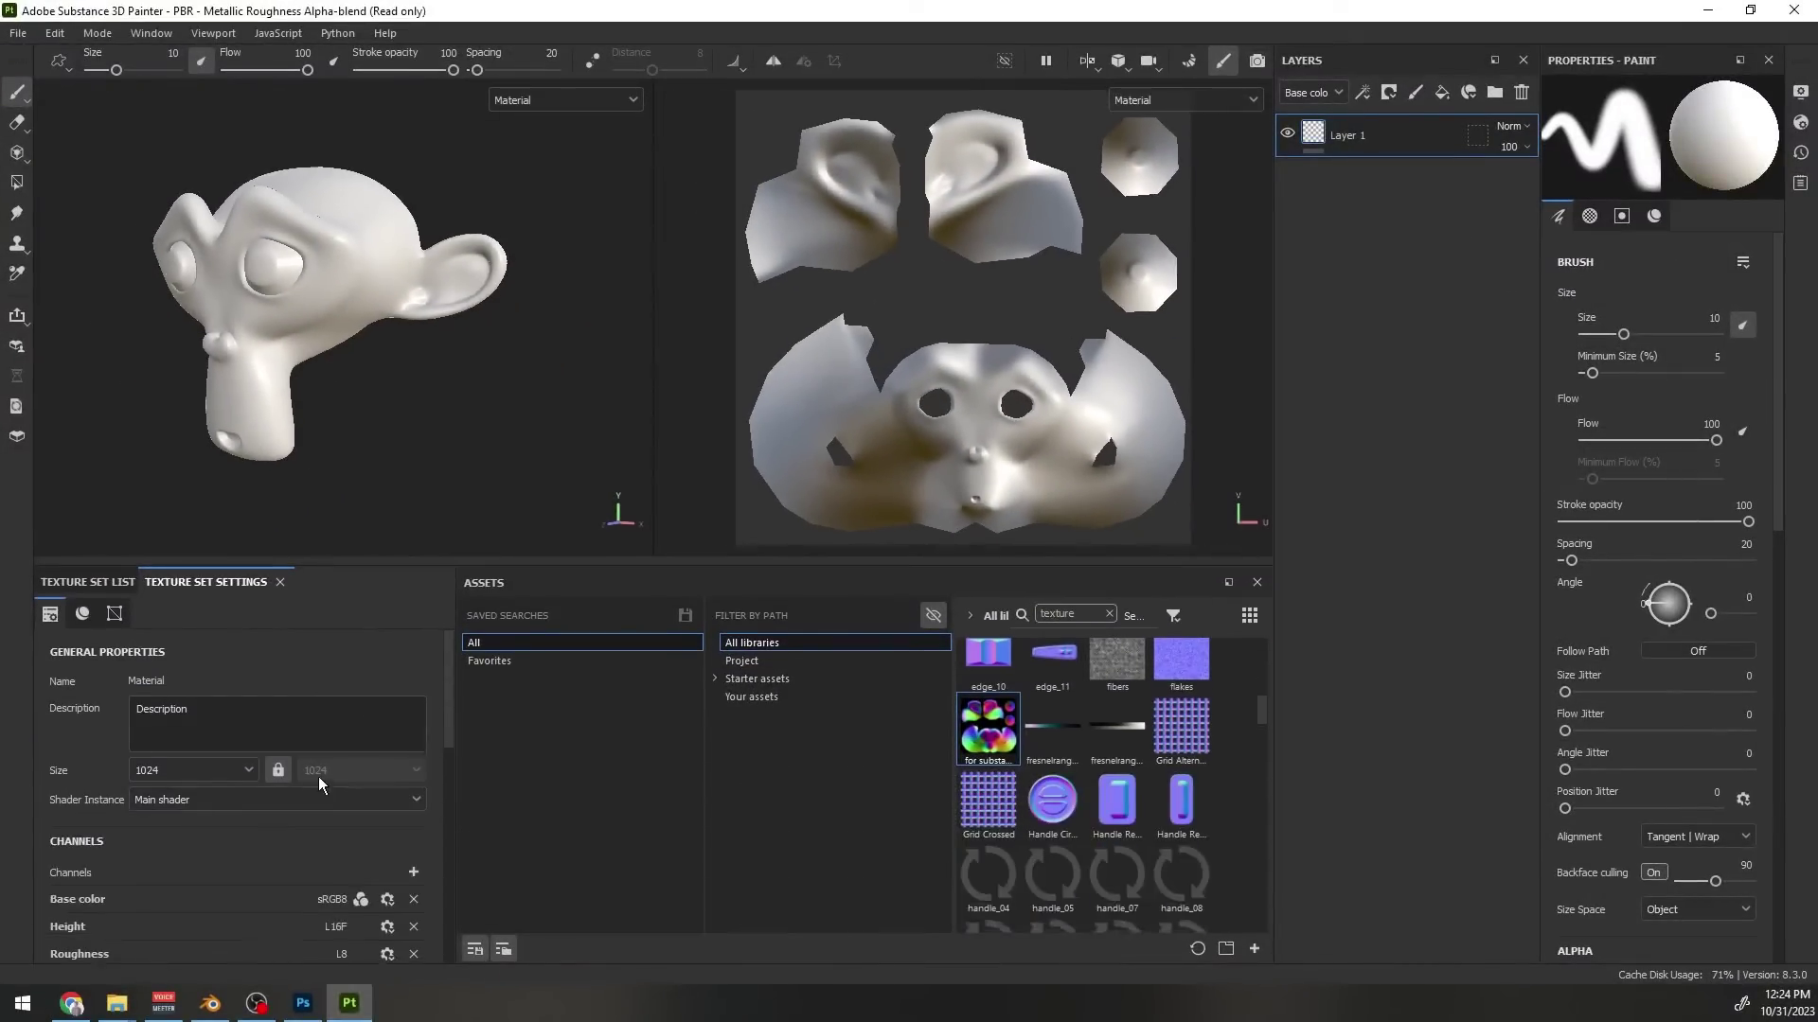
pyautogui.scroll(-5, 316, 786)
pyautogui.click(88, 581)
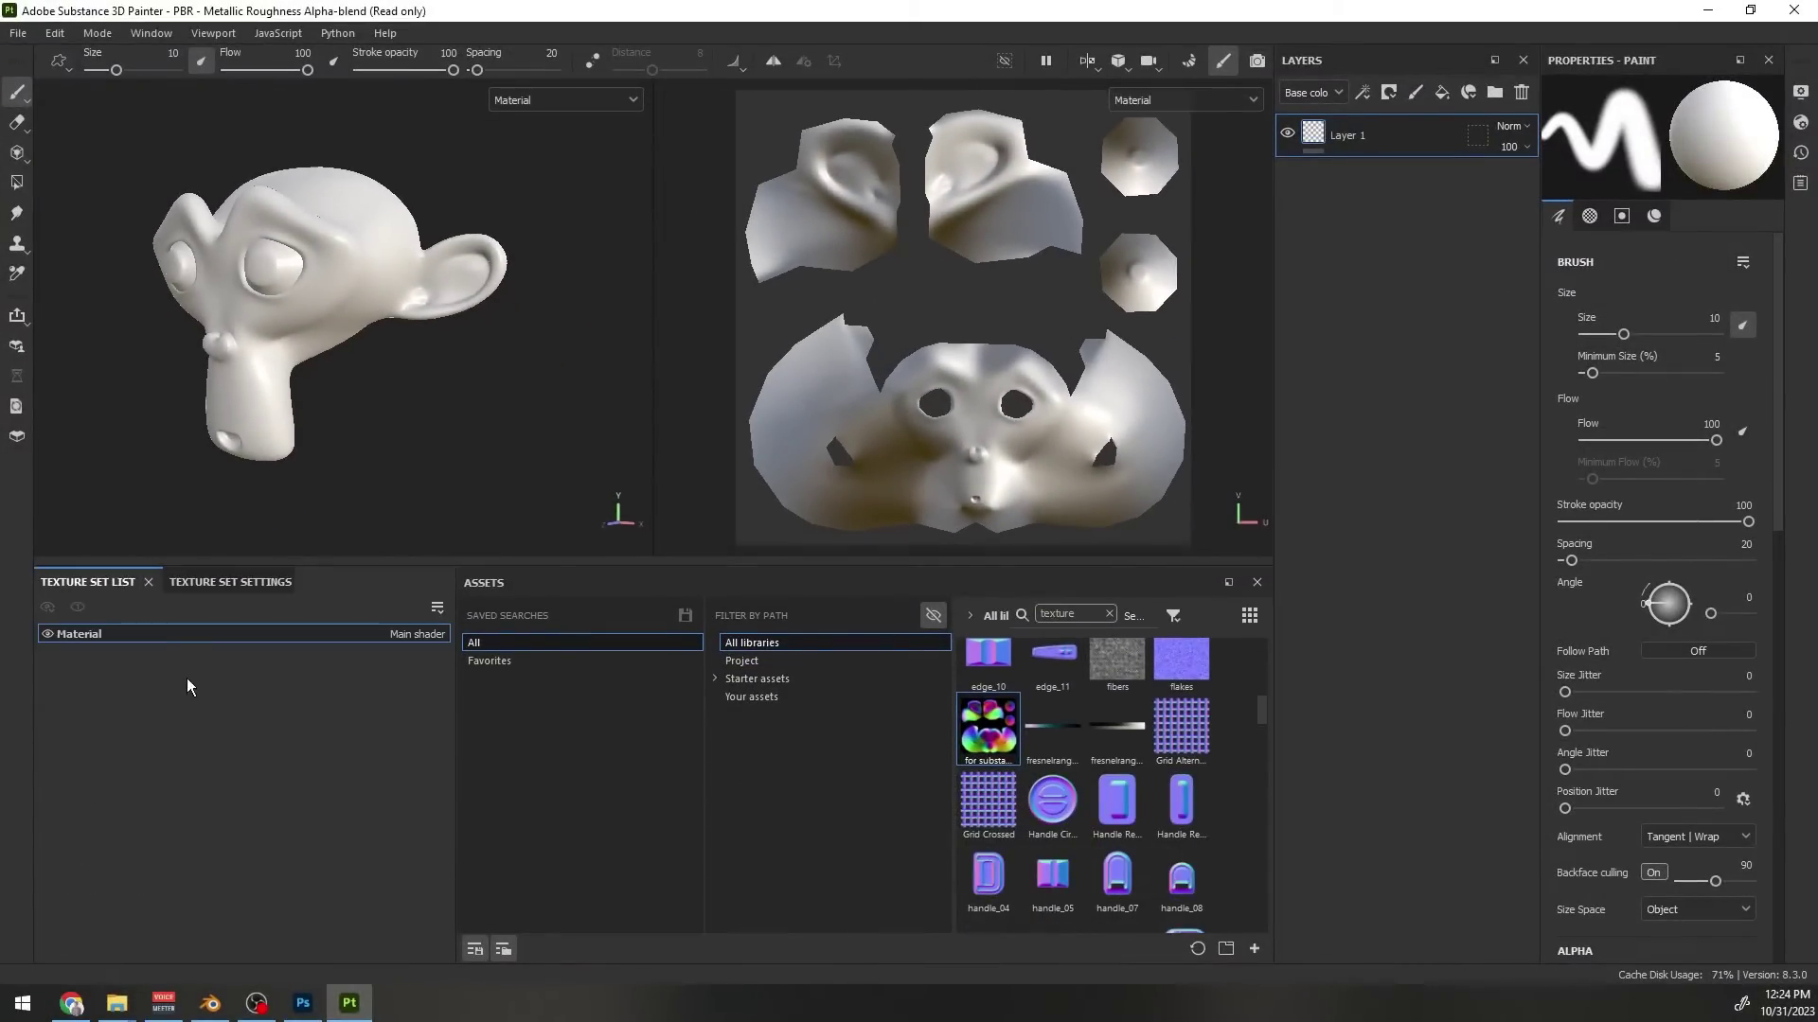
pyautogui.click(185, 583)
pyautogui.scroll(-2, 286, 747)
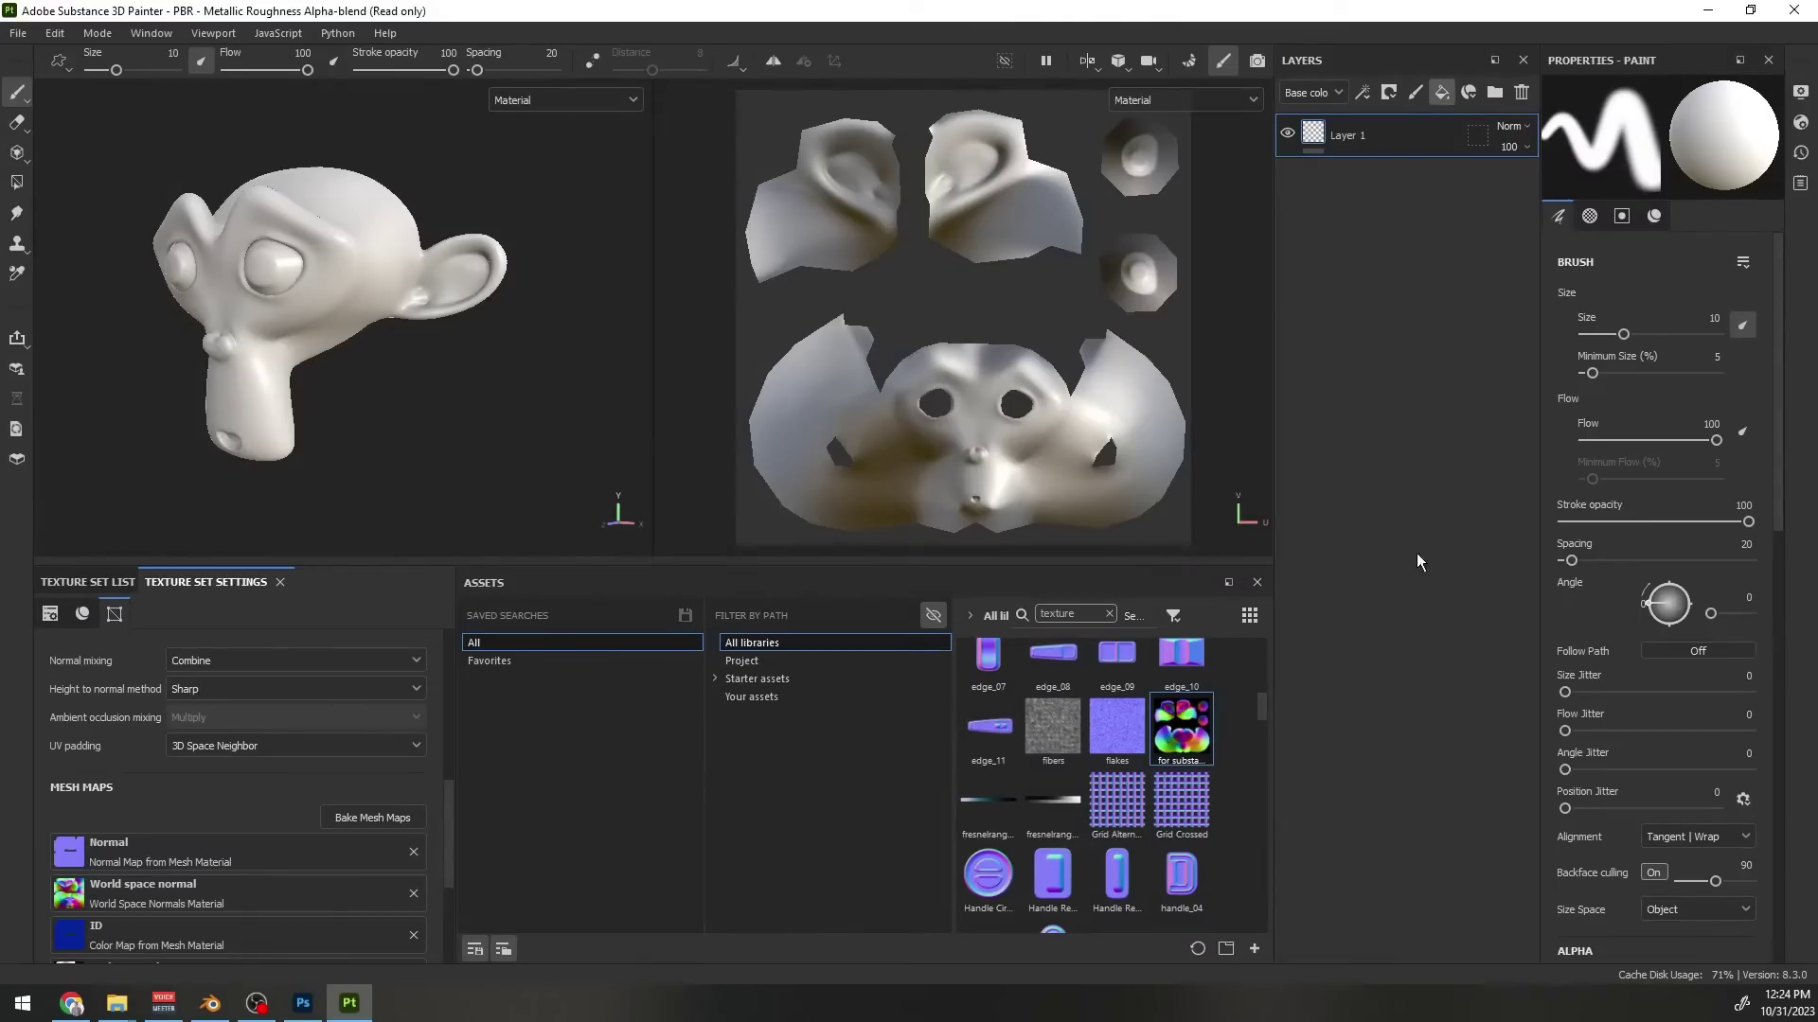
# Add a fill layer and assign the "for substance" normal map image as its base color
pyautogui.hotkey('ctrl', 'shift', 'f')
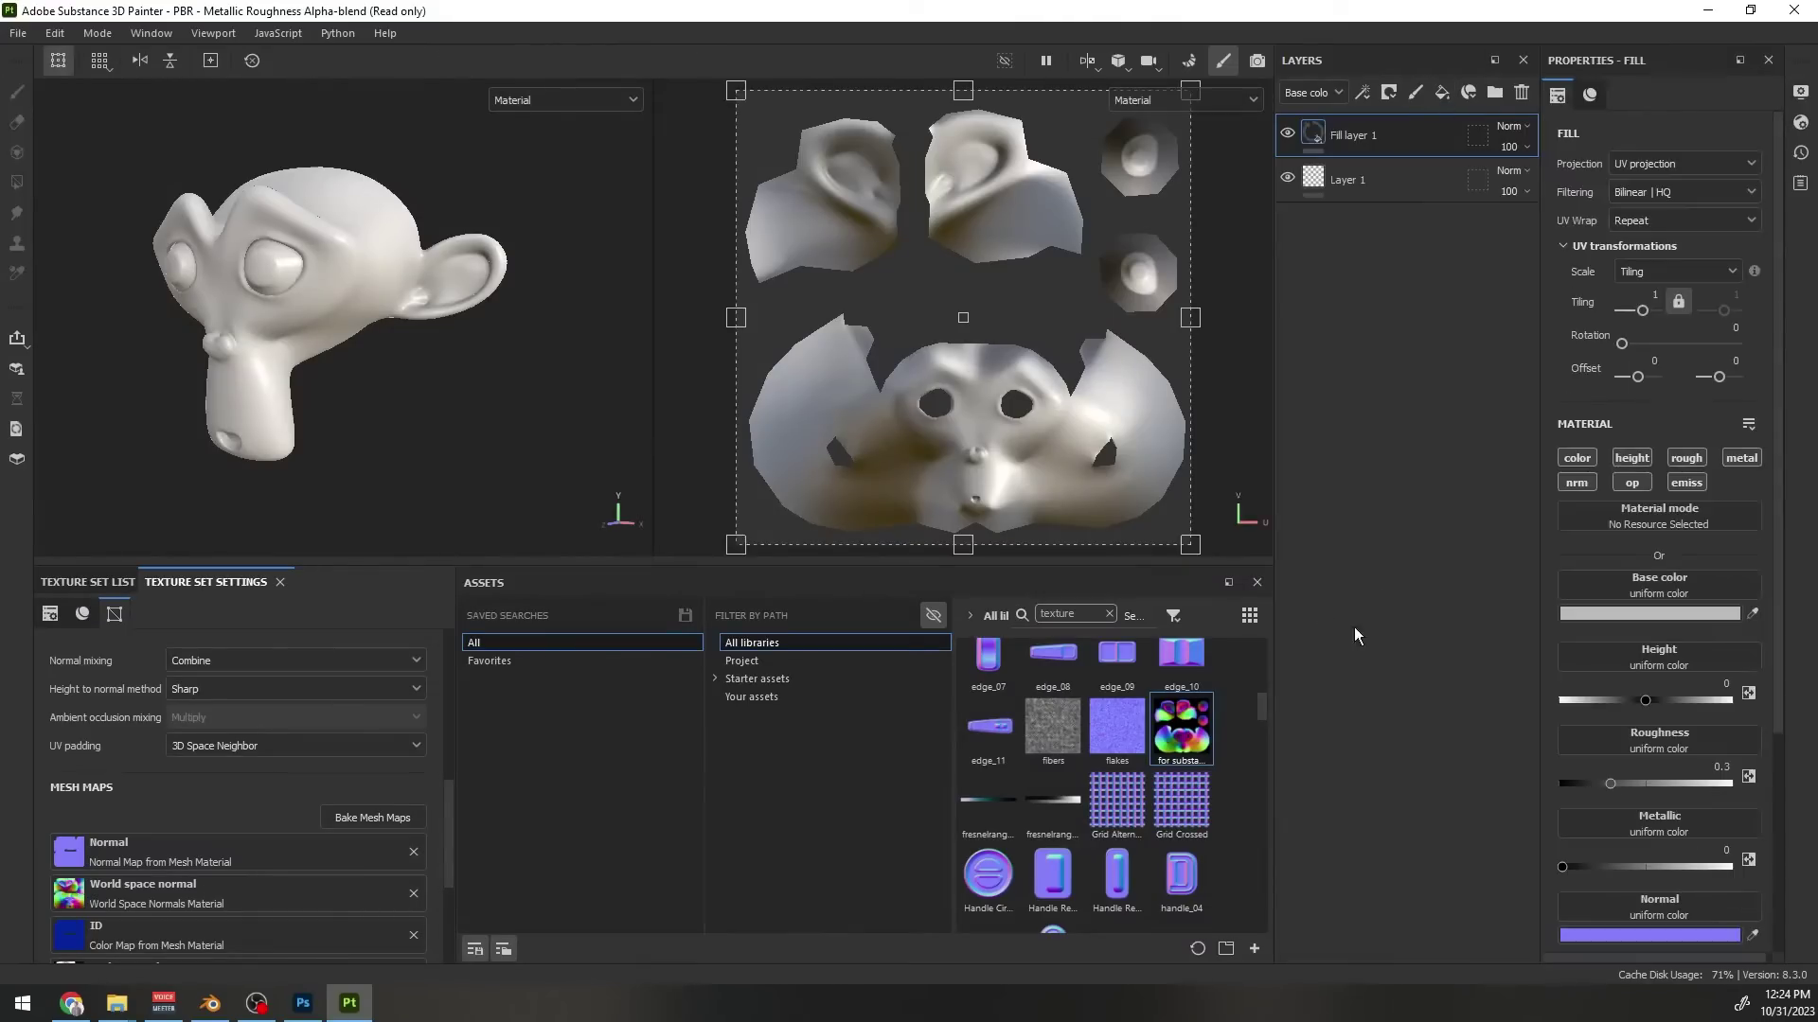
pyautogui.moveTo(1579, 610); pyautogui.dragTo(1579, 611)
# Add a Diffuse channel to the texture set from the channels unsupported by the shader
pyautogui.scroll(4, 303, 780)
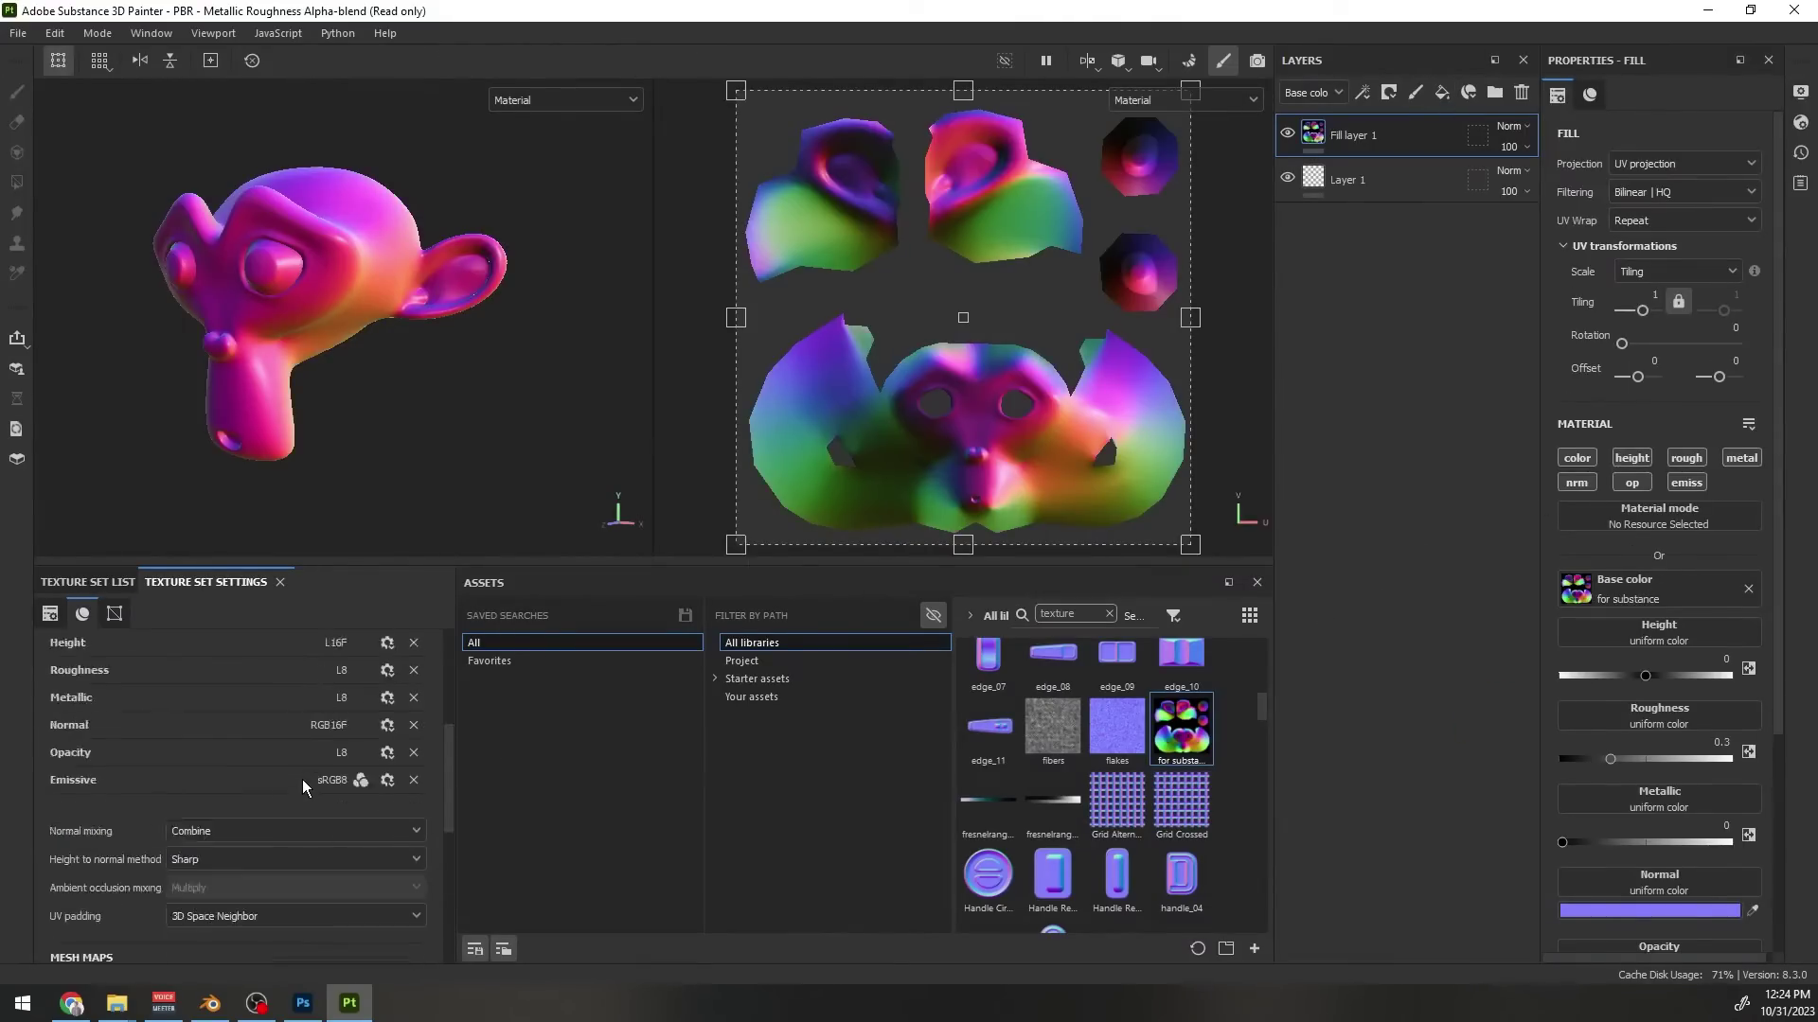
pyautogui.click(421, 646)
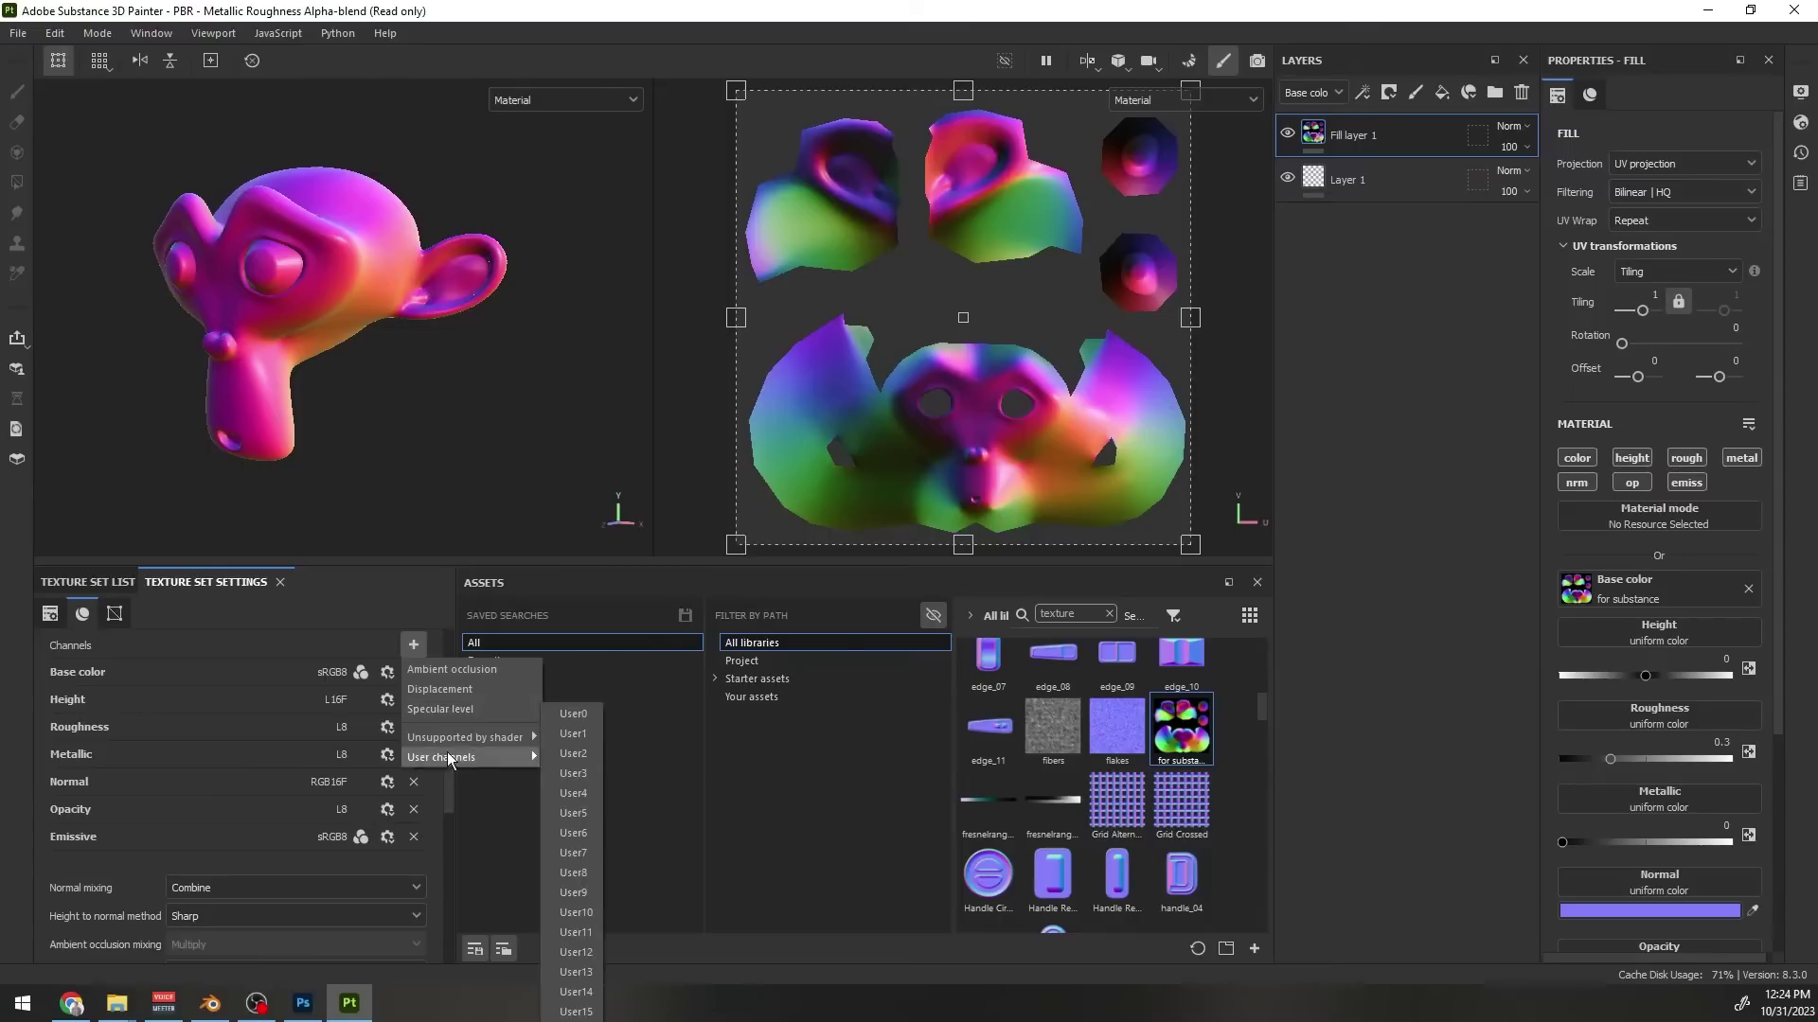
pyautogui.moveTo(446, 743)
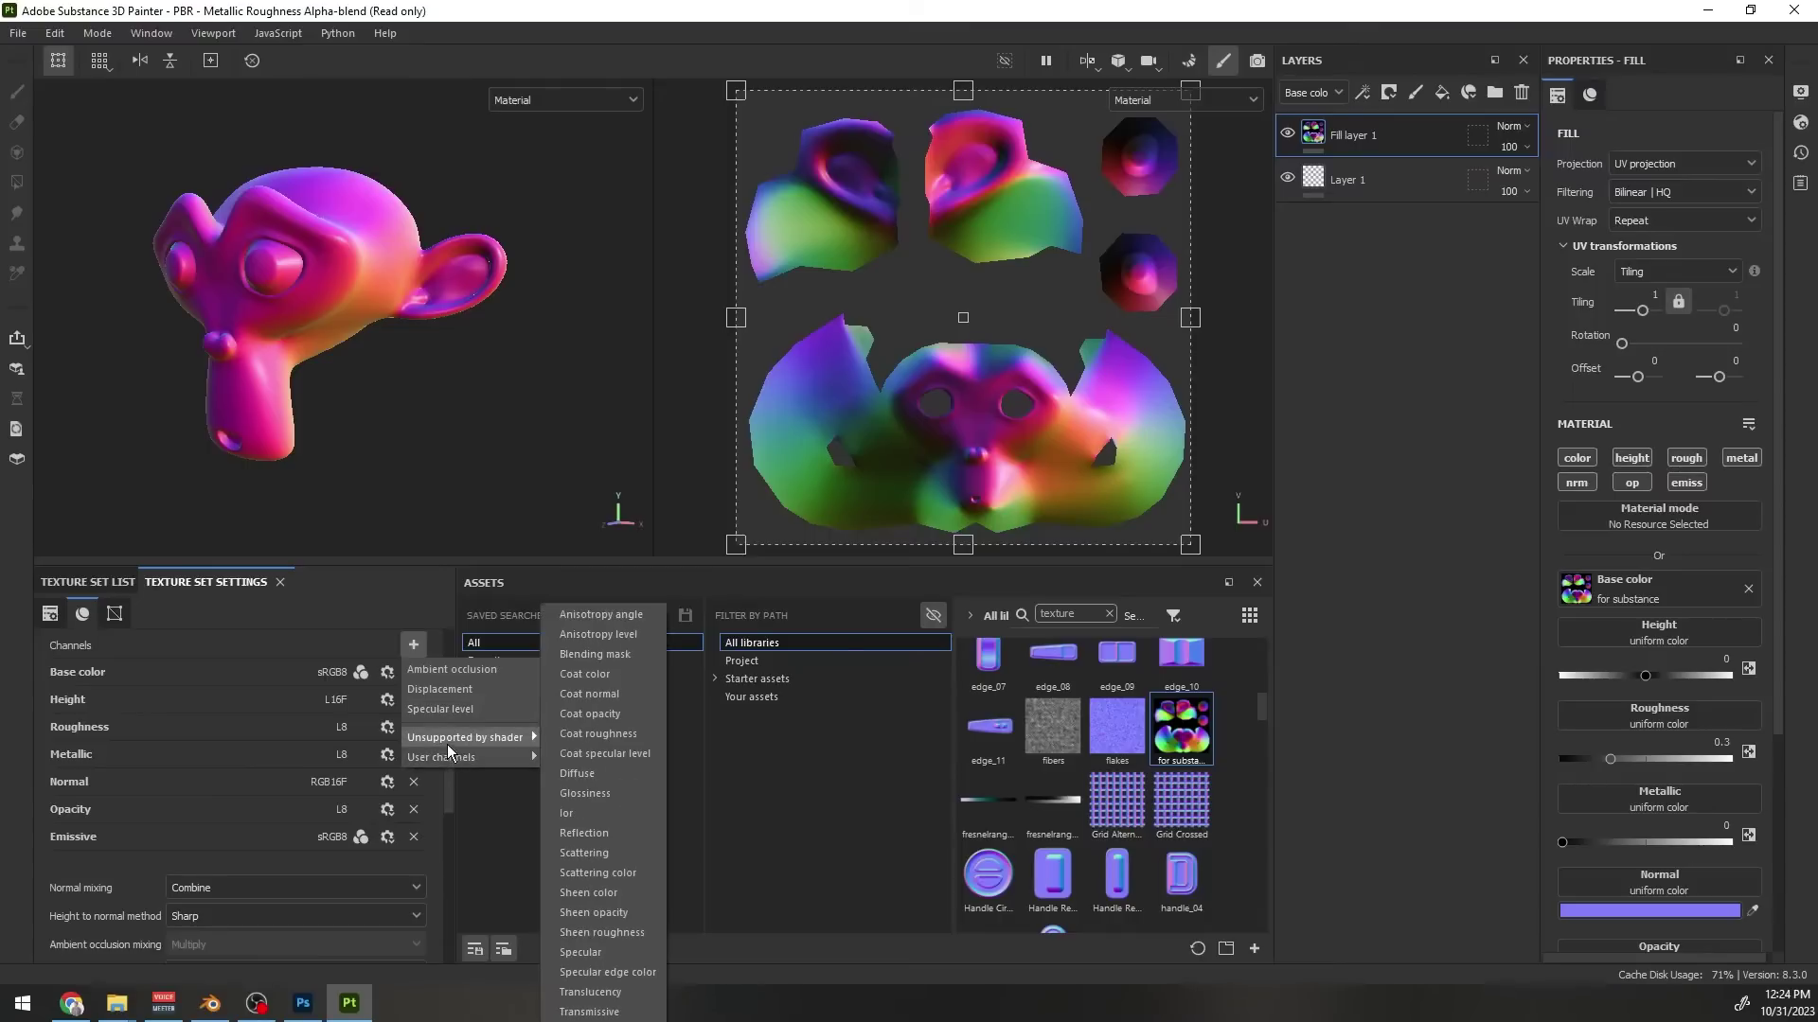
pyautogui.click(593, 774)
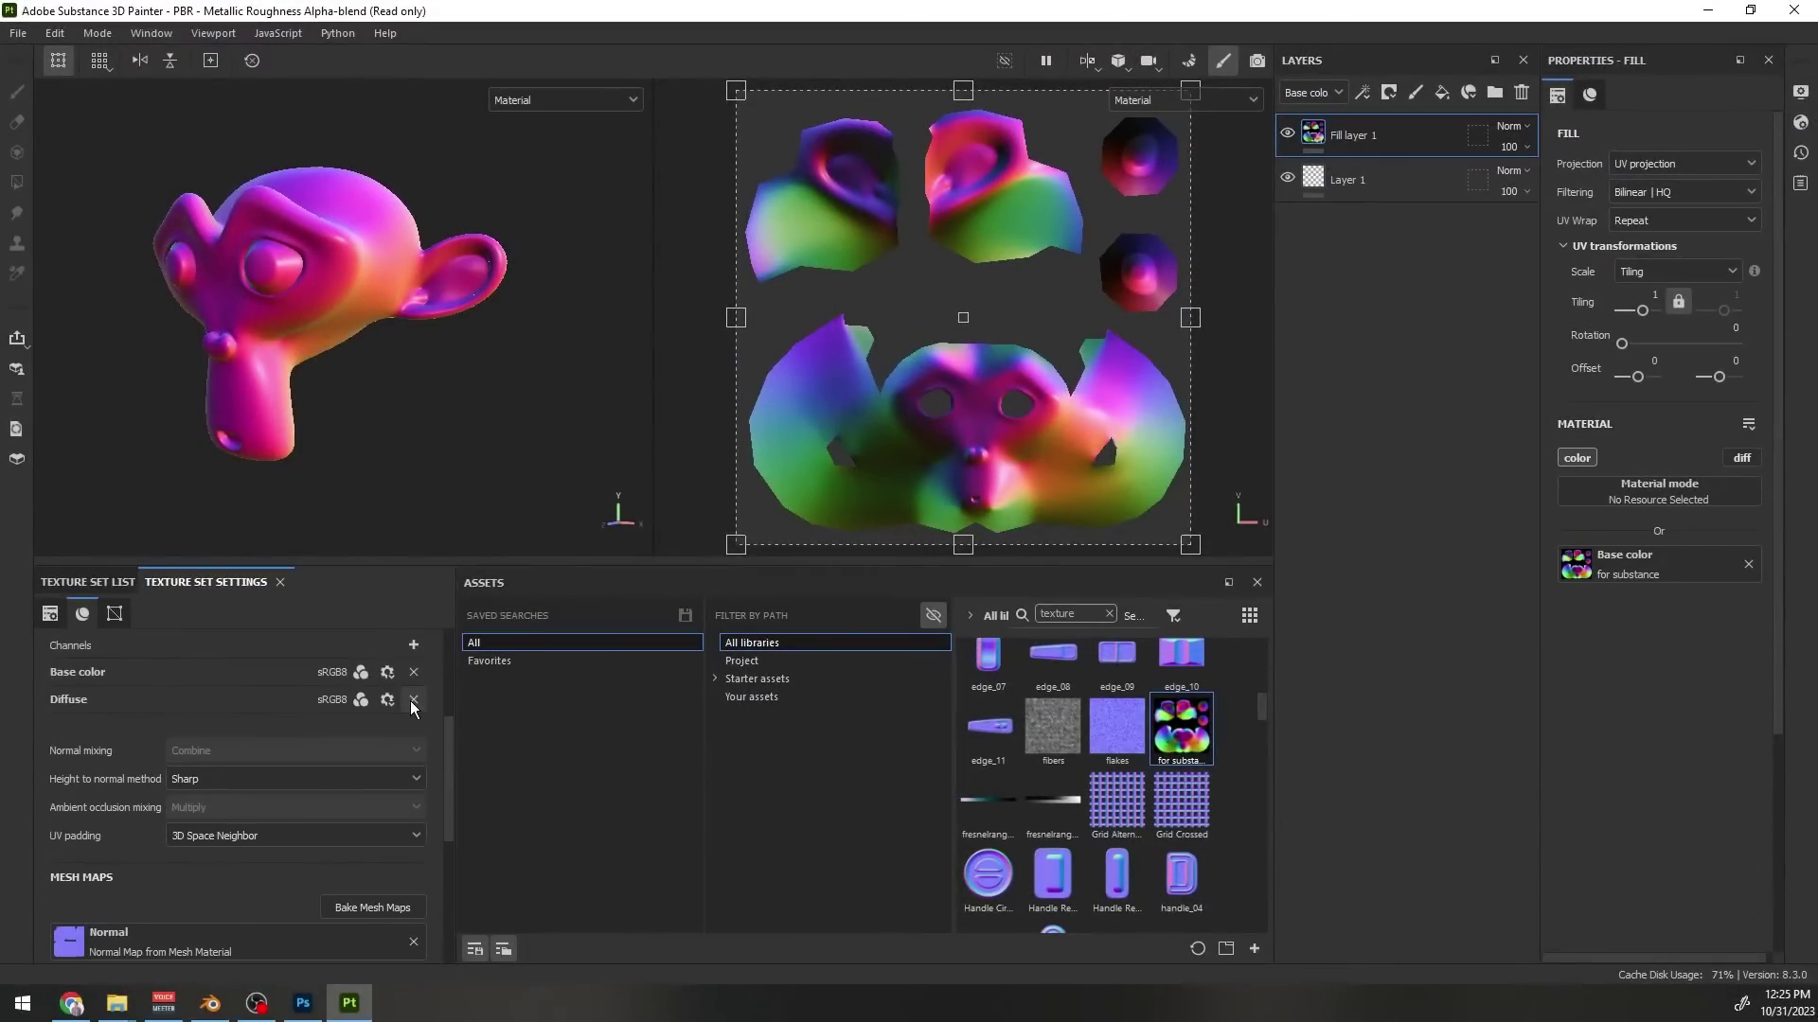
# Add a paint layer and assign the Color Jitter (By Seed) procedural to the brush's Base color and Diffuse
pyautogui.click(1415, 95)
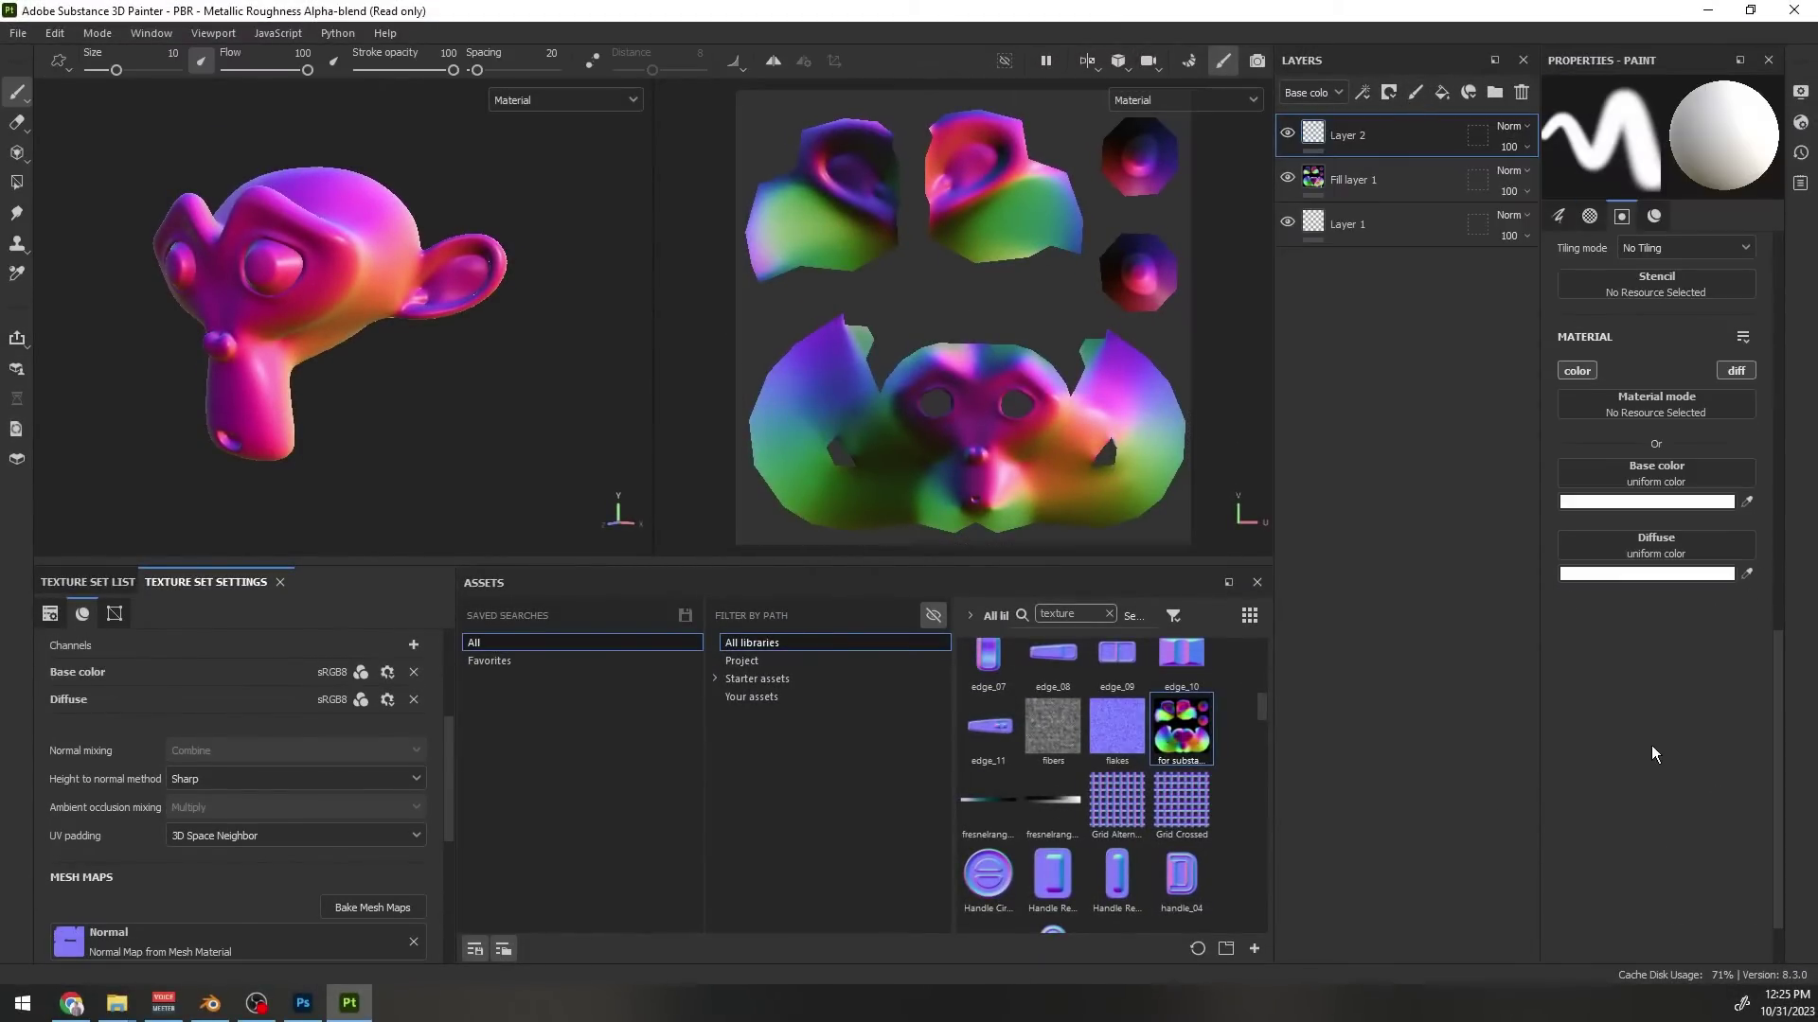
pyautogui.click(1572, 483)
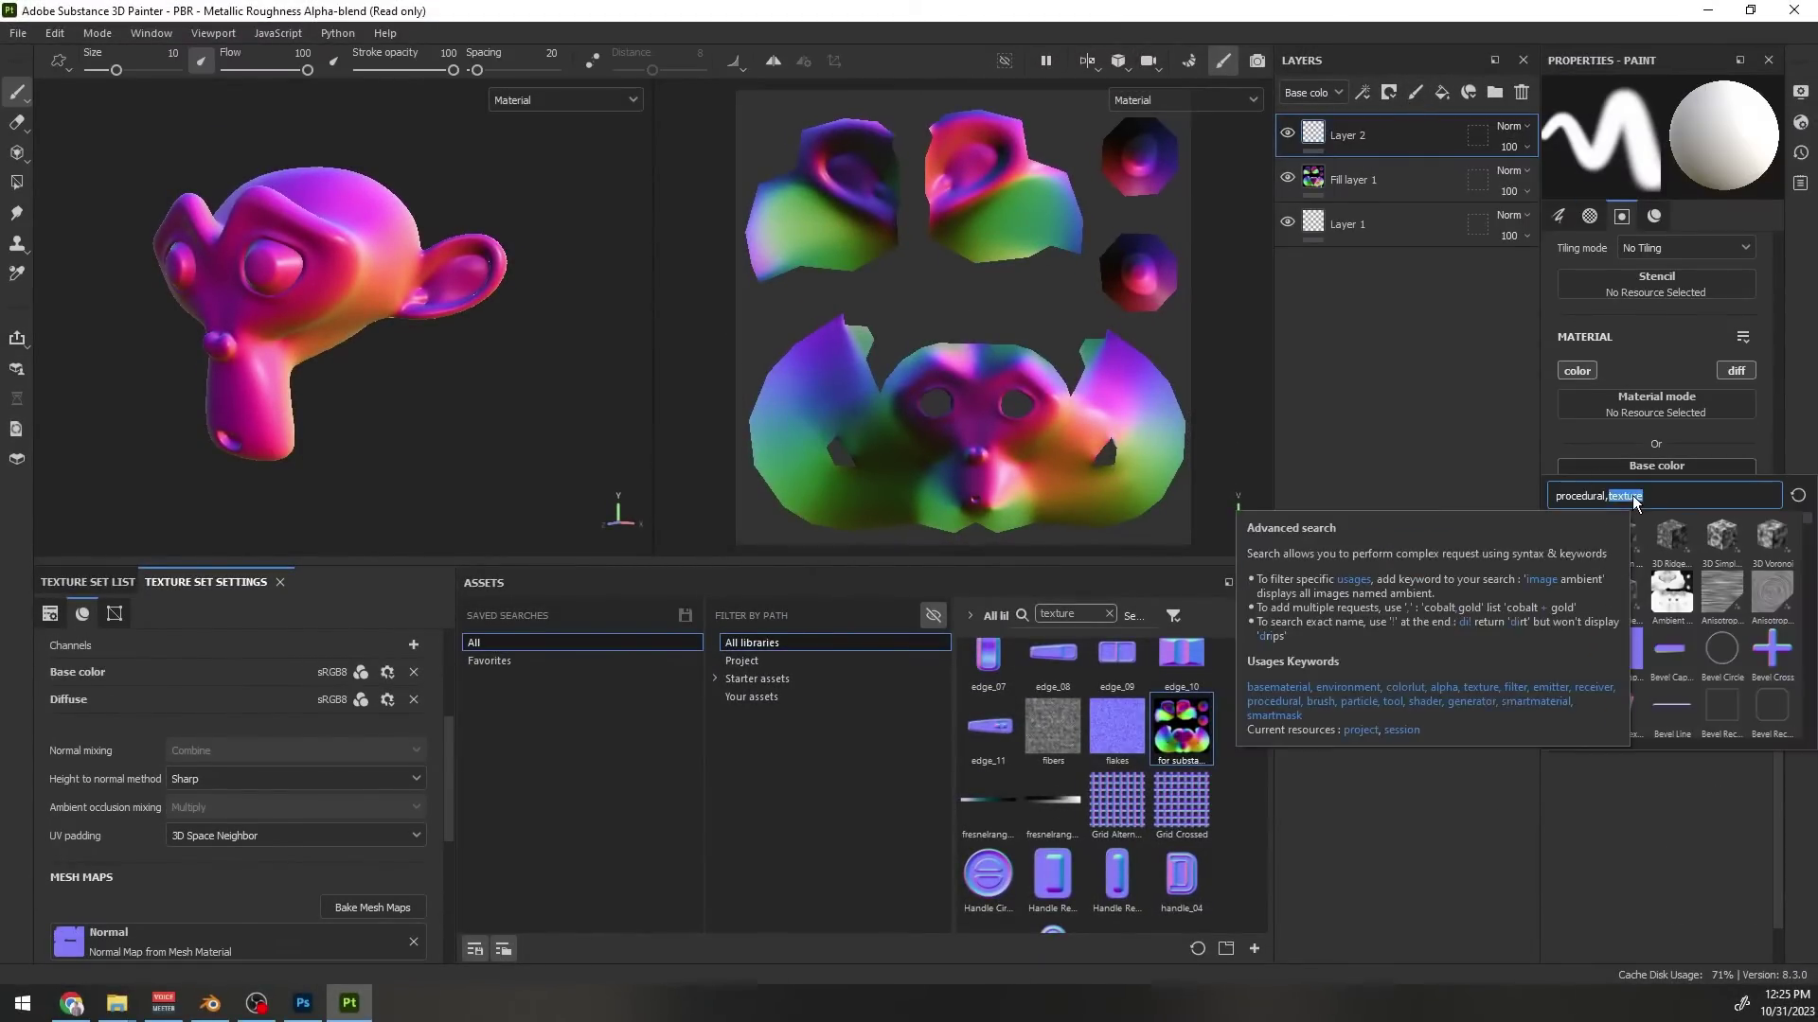
pyautogui.write('color diff')
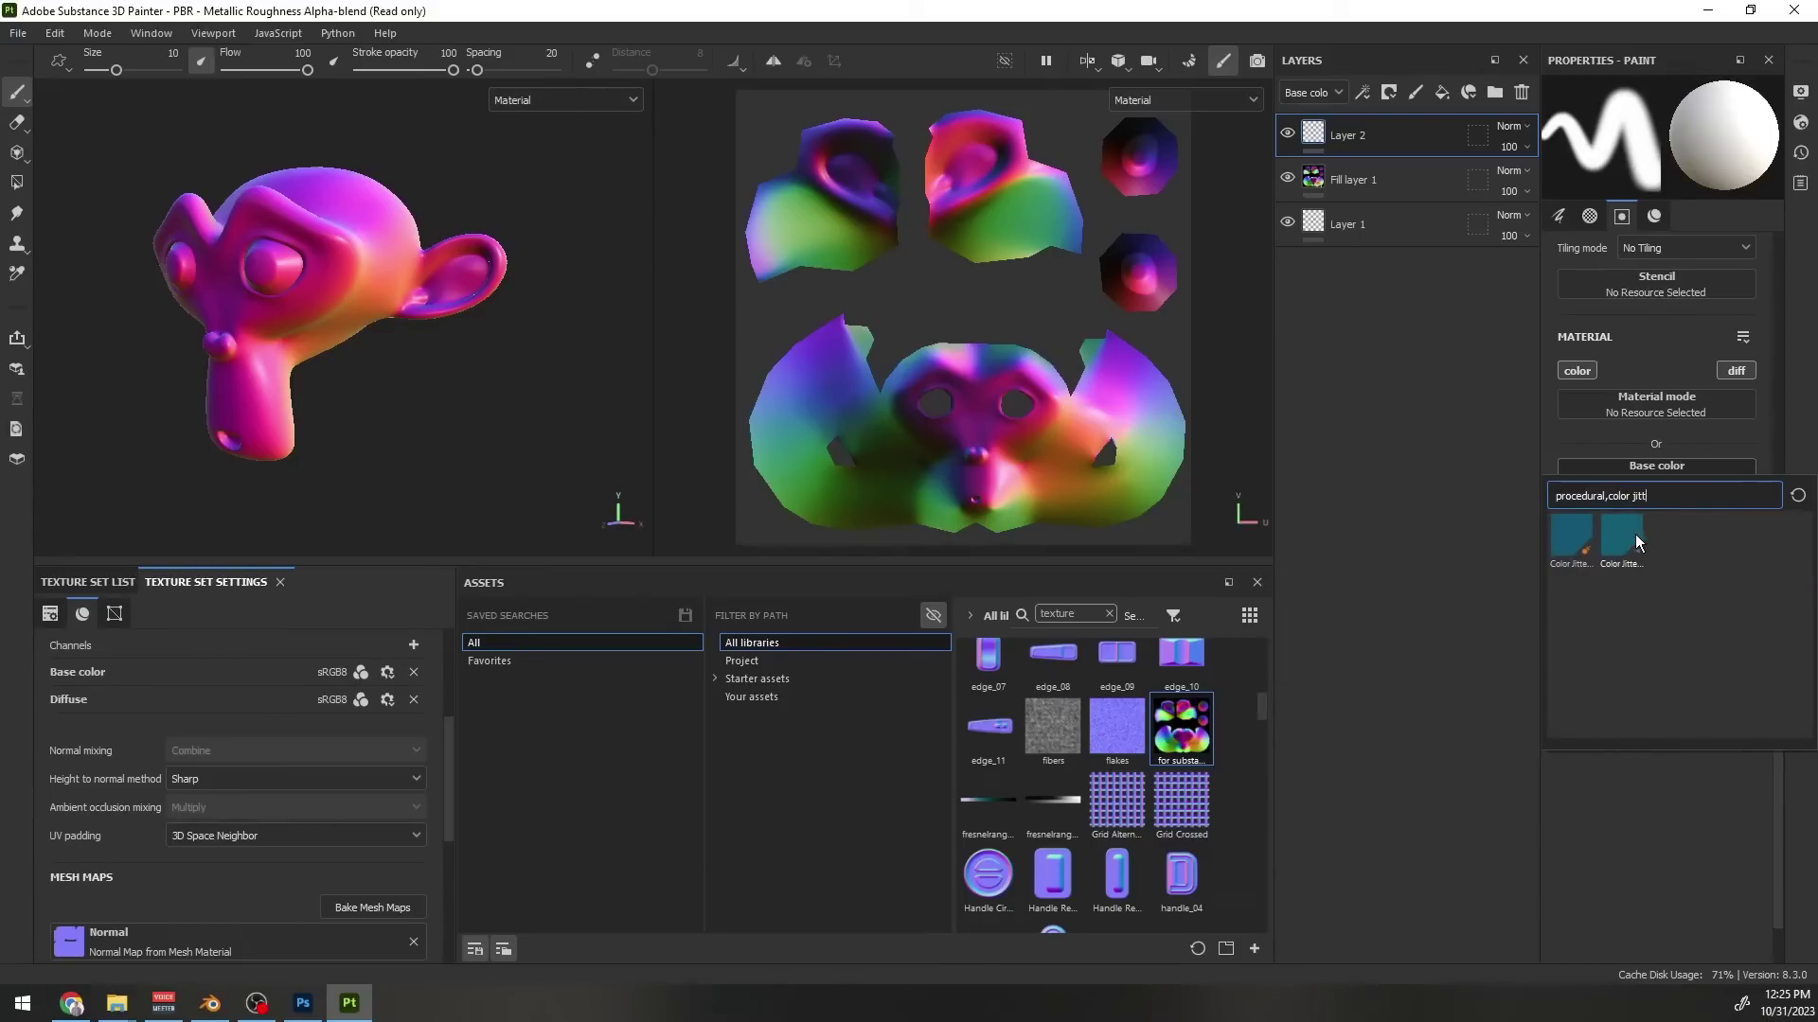
pyautogui.click(1628, 531)
pyautogui.click(1663, 765)
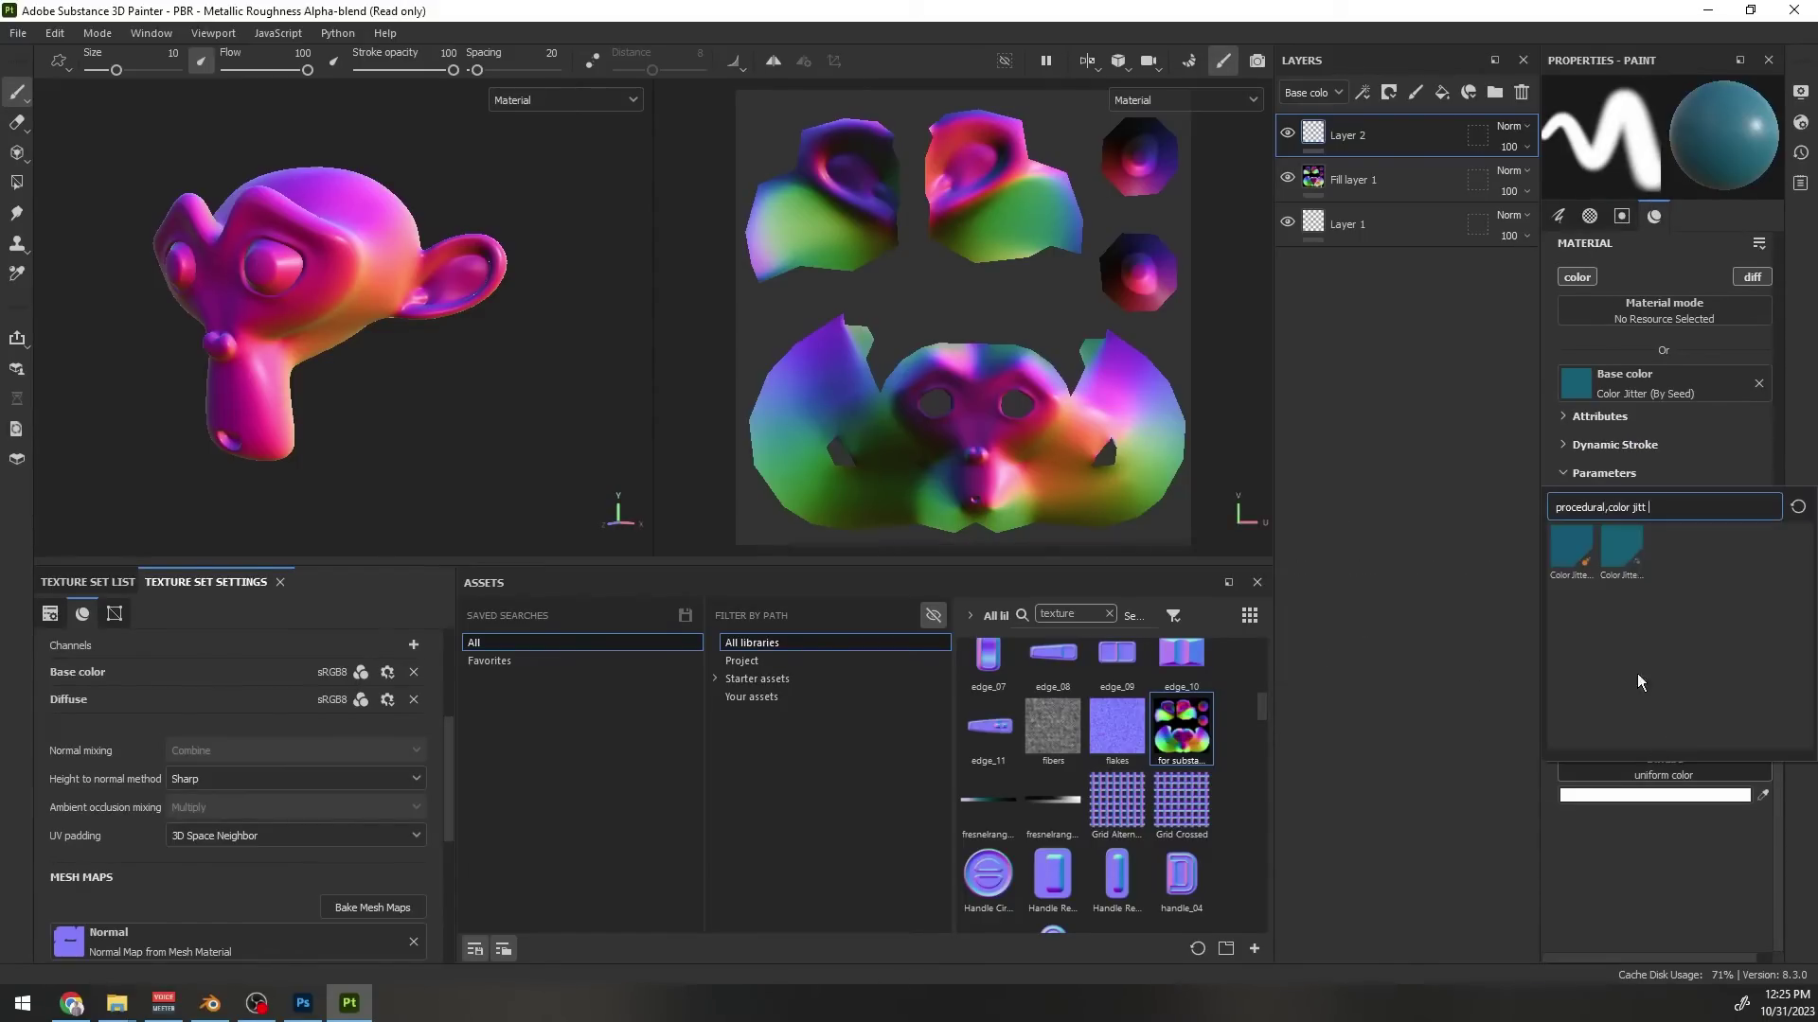
pyautogui.click(1627, 571)
# Set the Random Seed Type in the Diffuse color jitter's Dynamic Stroke settings to Random Per Stroke
pyautogui.scroll(-2, 1632, 606)
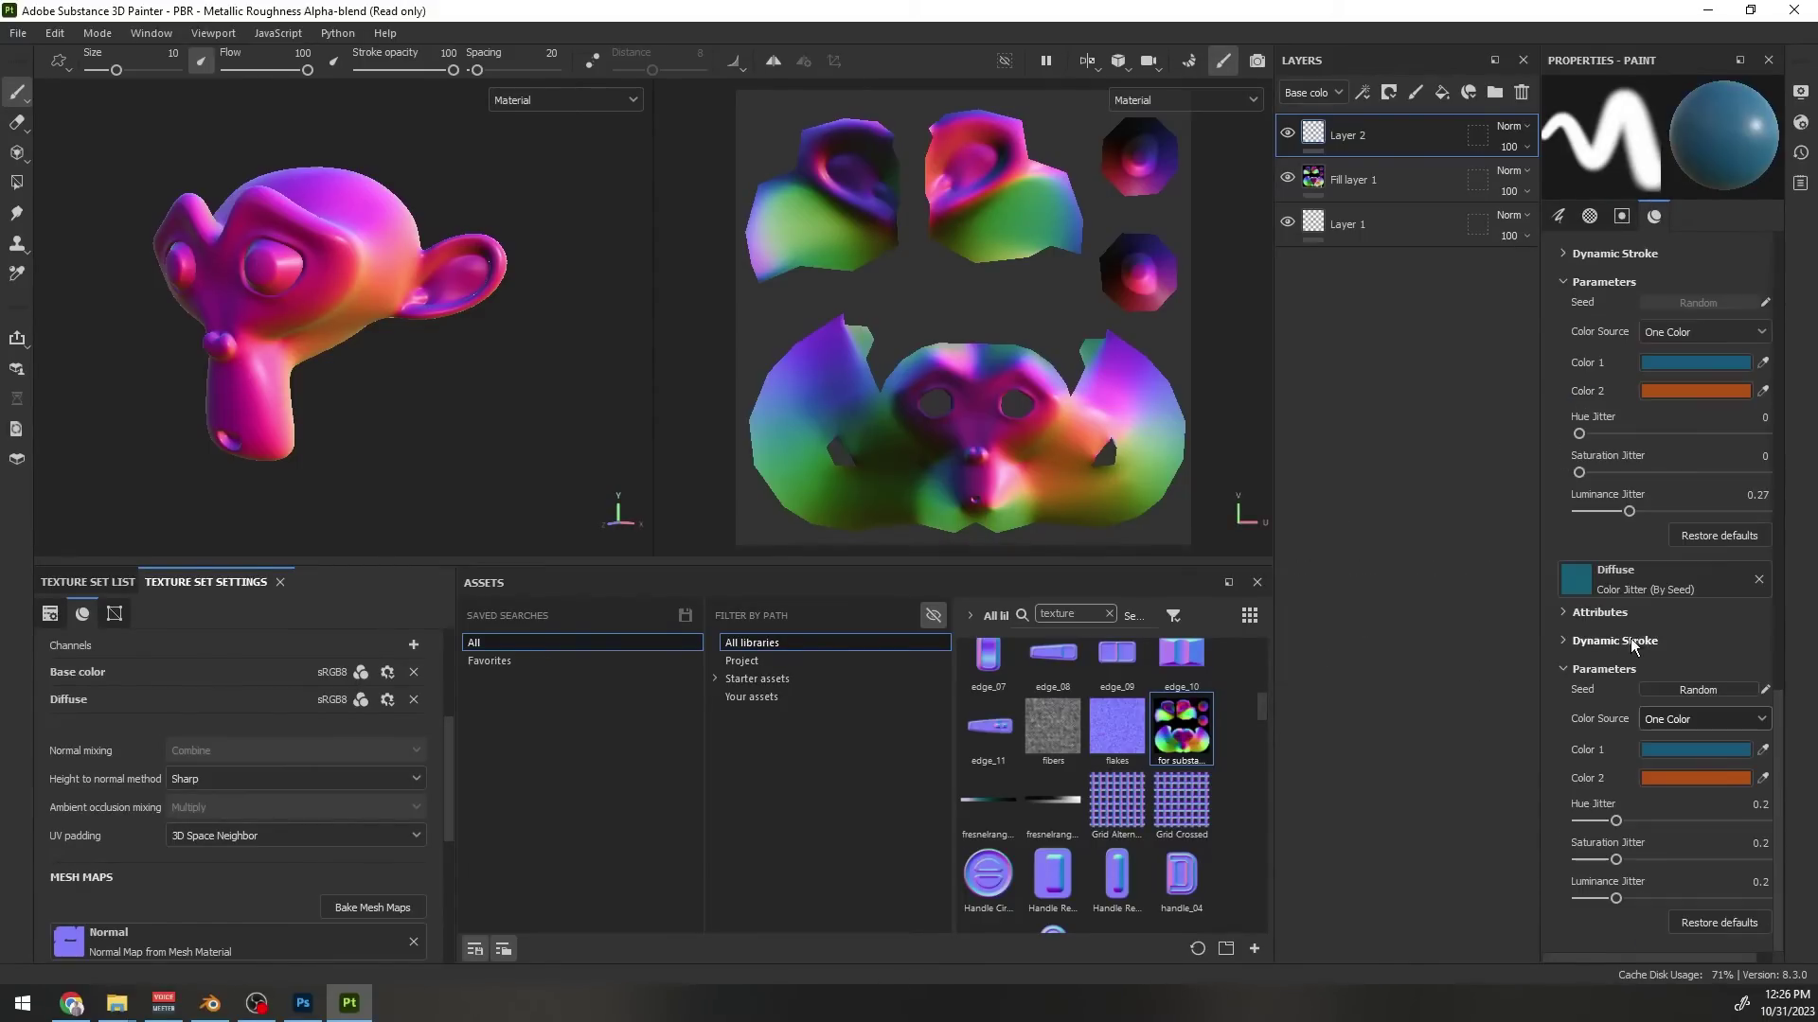
pyautogui.click(1620, 640)
pyautogui.click(1714, 692)
pyautogui.click(1715, 737)
# Set the Diffuse color jitter's Color 1 to white and Color 2 to black
pyautogui.scroll(-2, 1666, 757)
pyautogui.click(1670, 749)
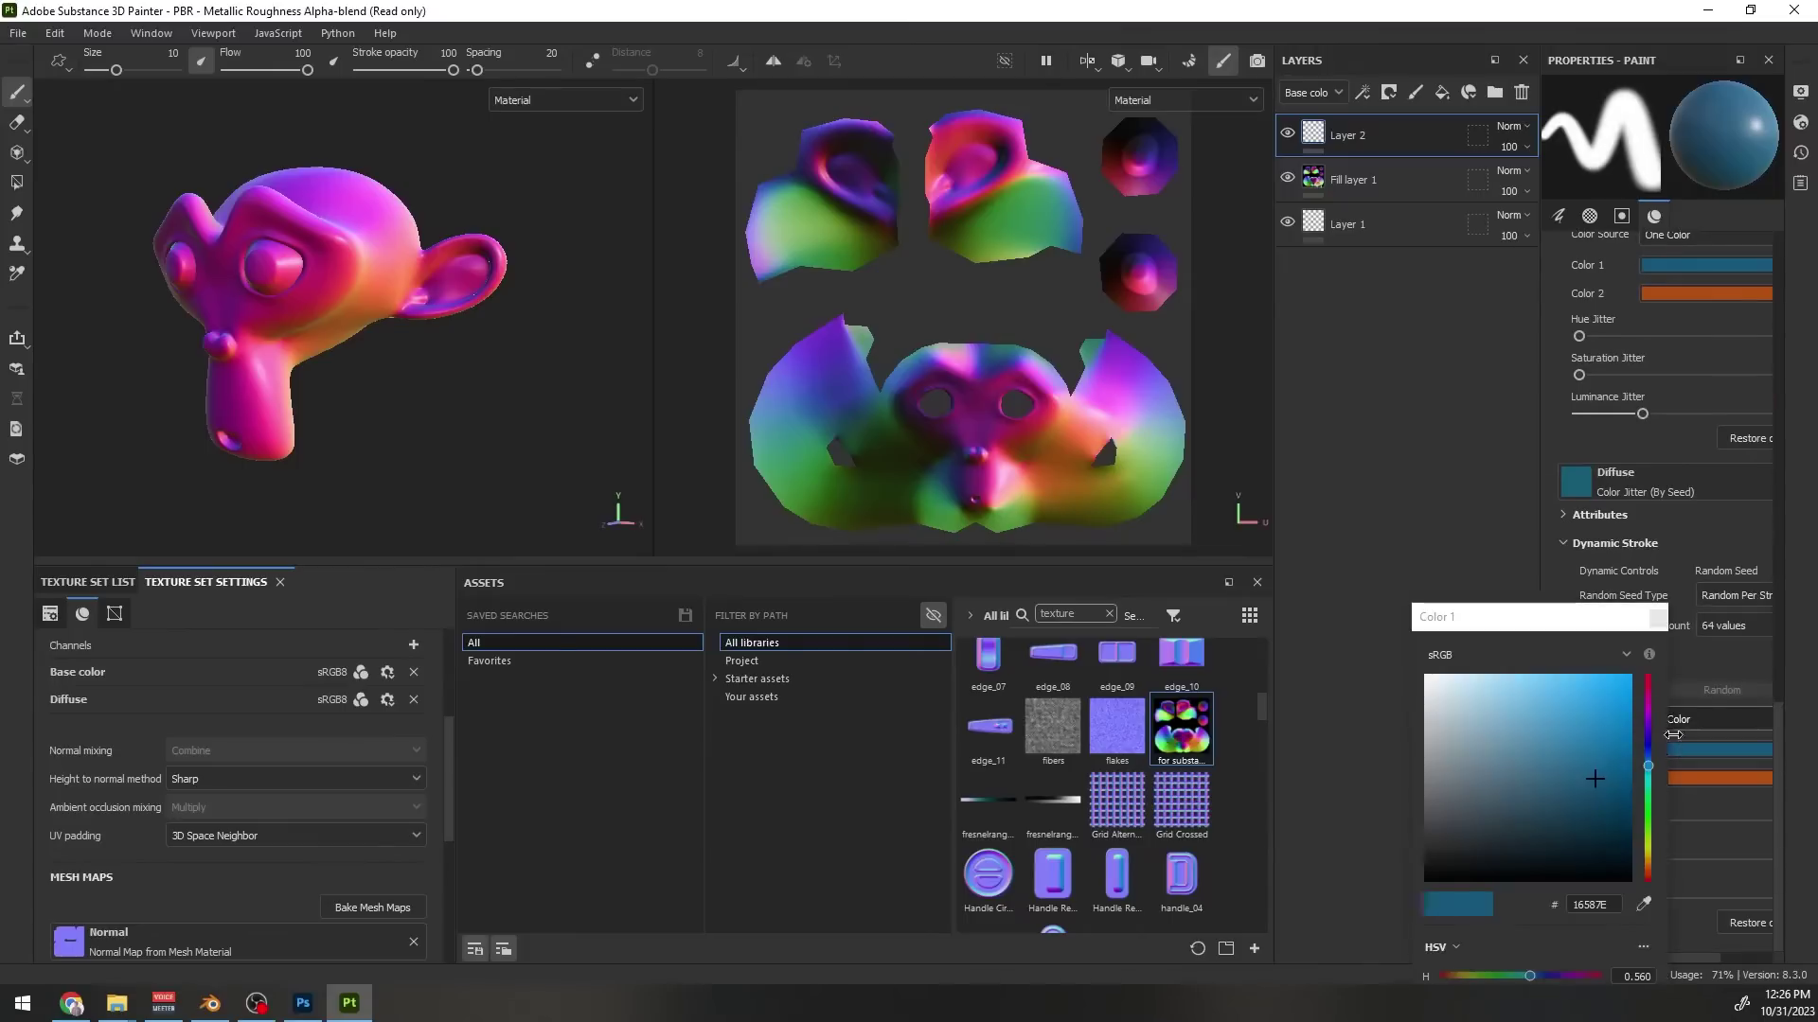
pyautogui.moveTo(1457, 701); pyautogui.dragTo(1392, 660)
pyautogui.click(1657, 618)
pyautogui.click(1695, 778)
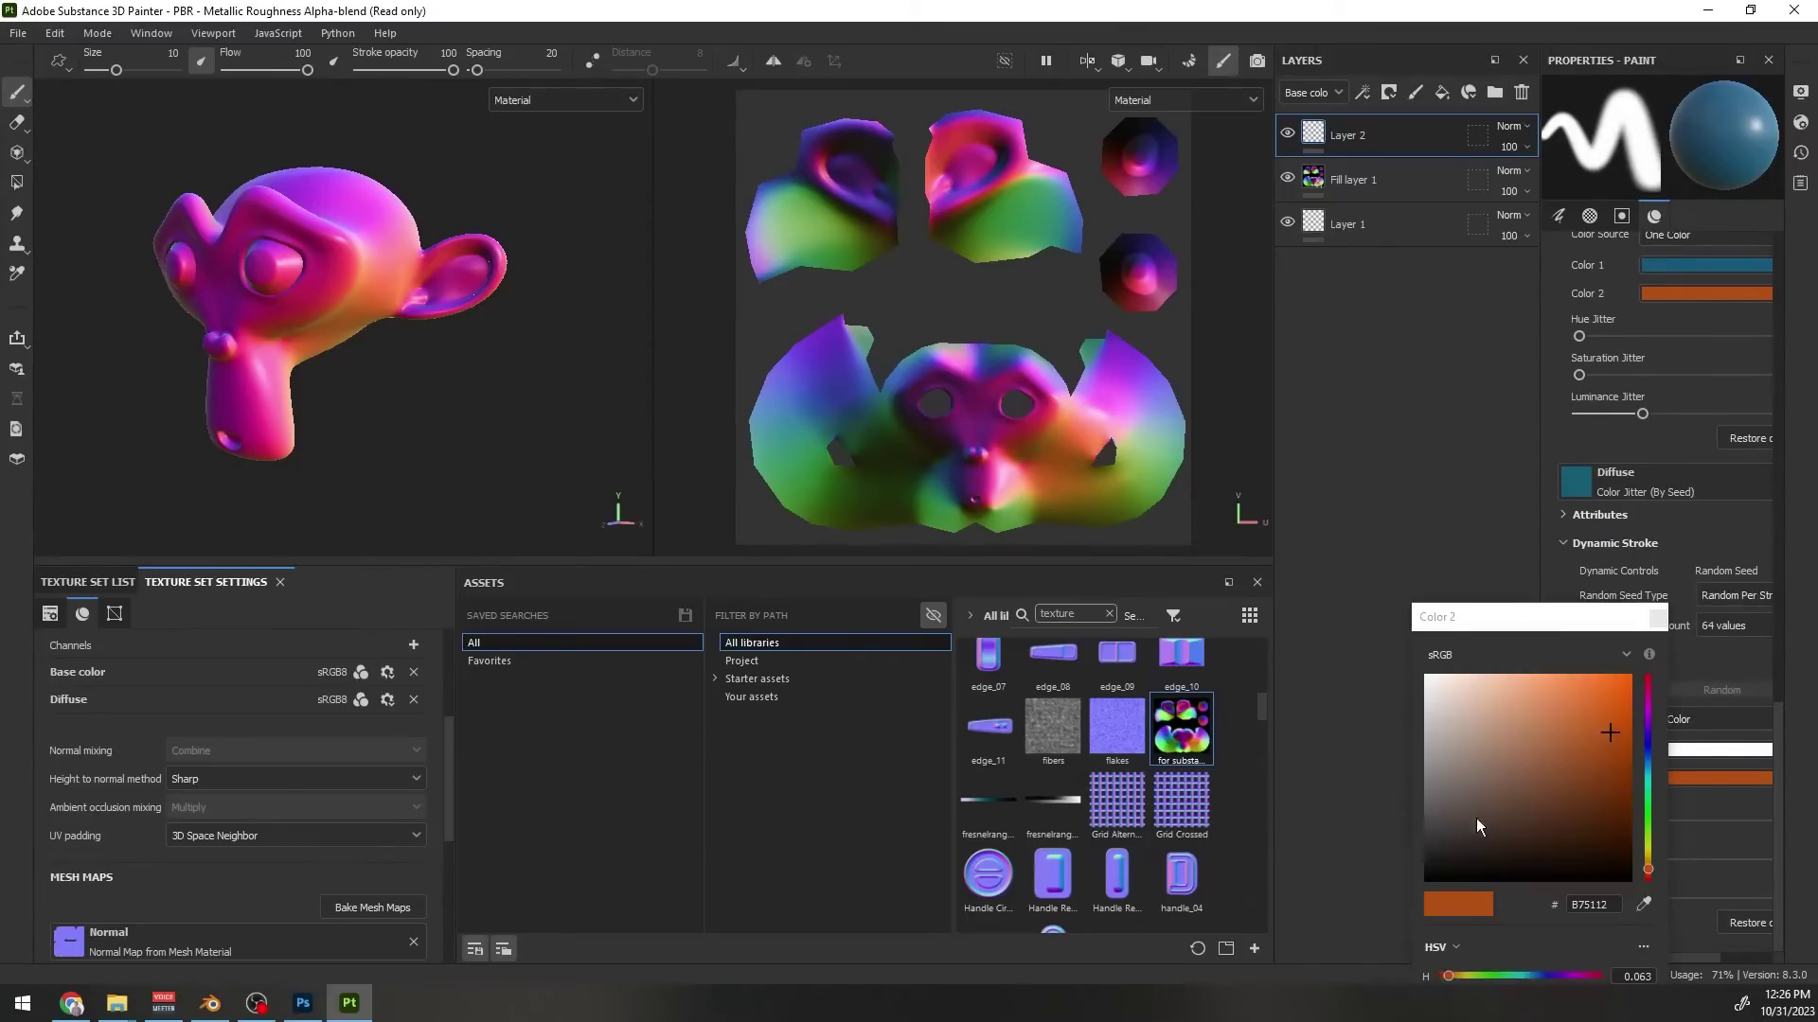
pyautogui.moveTo(1475, 818); pyautogui.dragTo(1420, 885)
pyautogui.click(1657, 619)
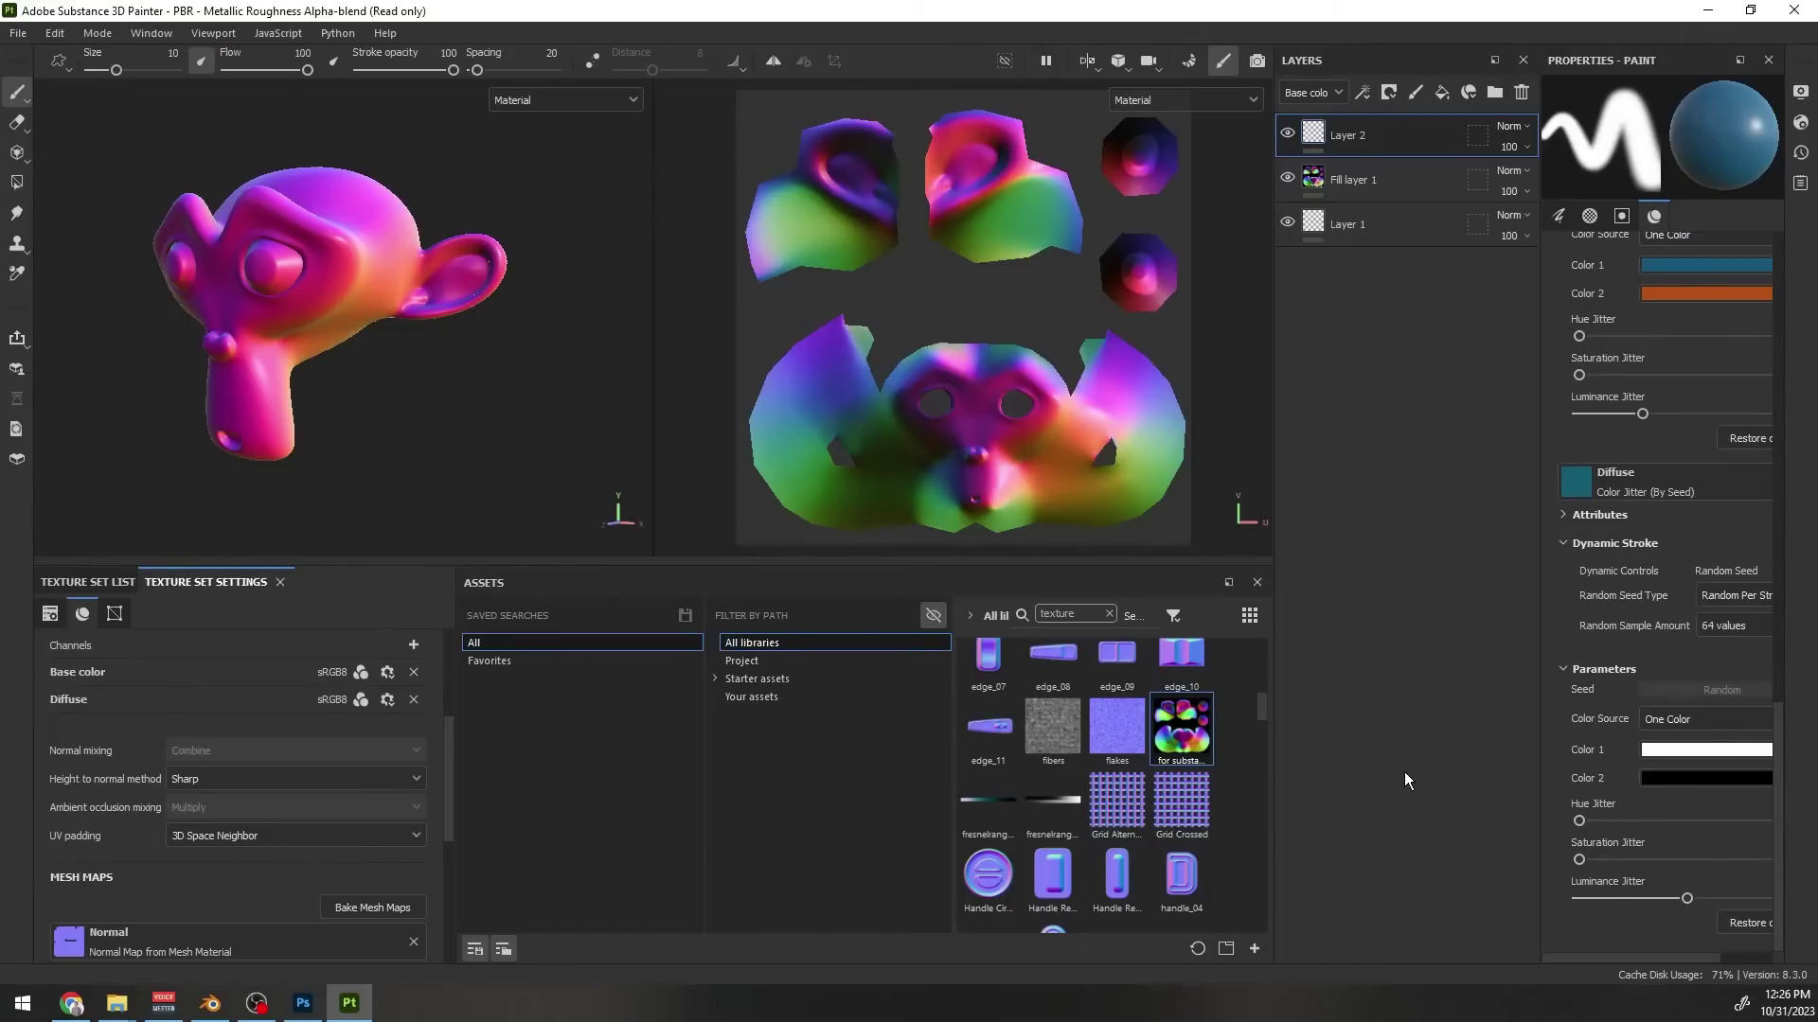
# Sample a color from Suzanne's head into the base color jitter's Color 1 and paint a first stroke on the crown
pyautogui.scroll(2, 1706, 713)
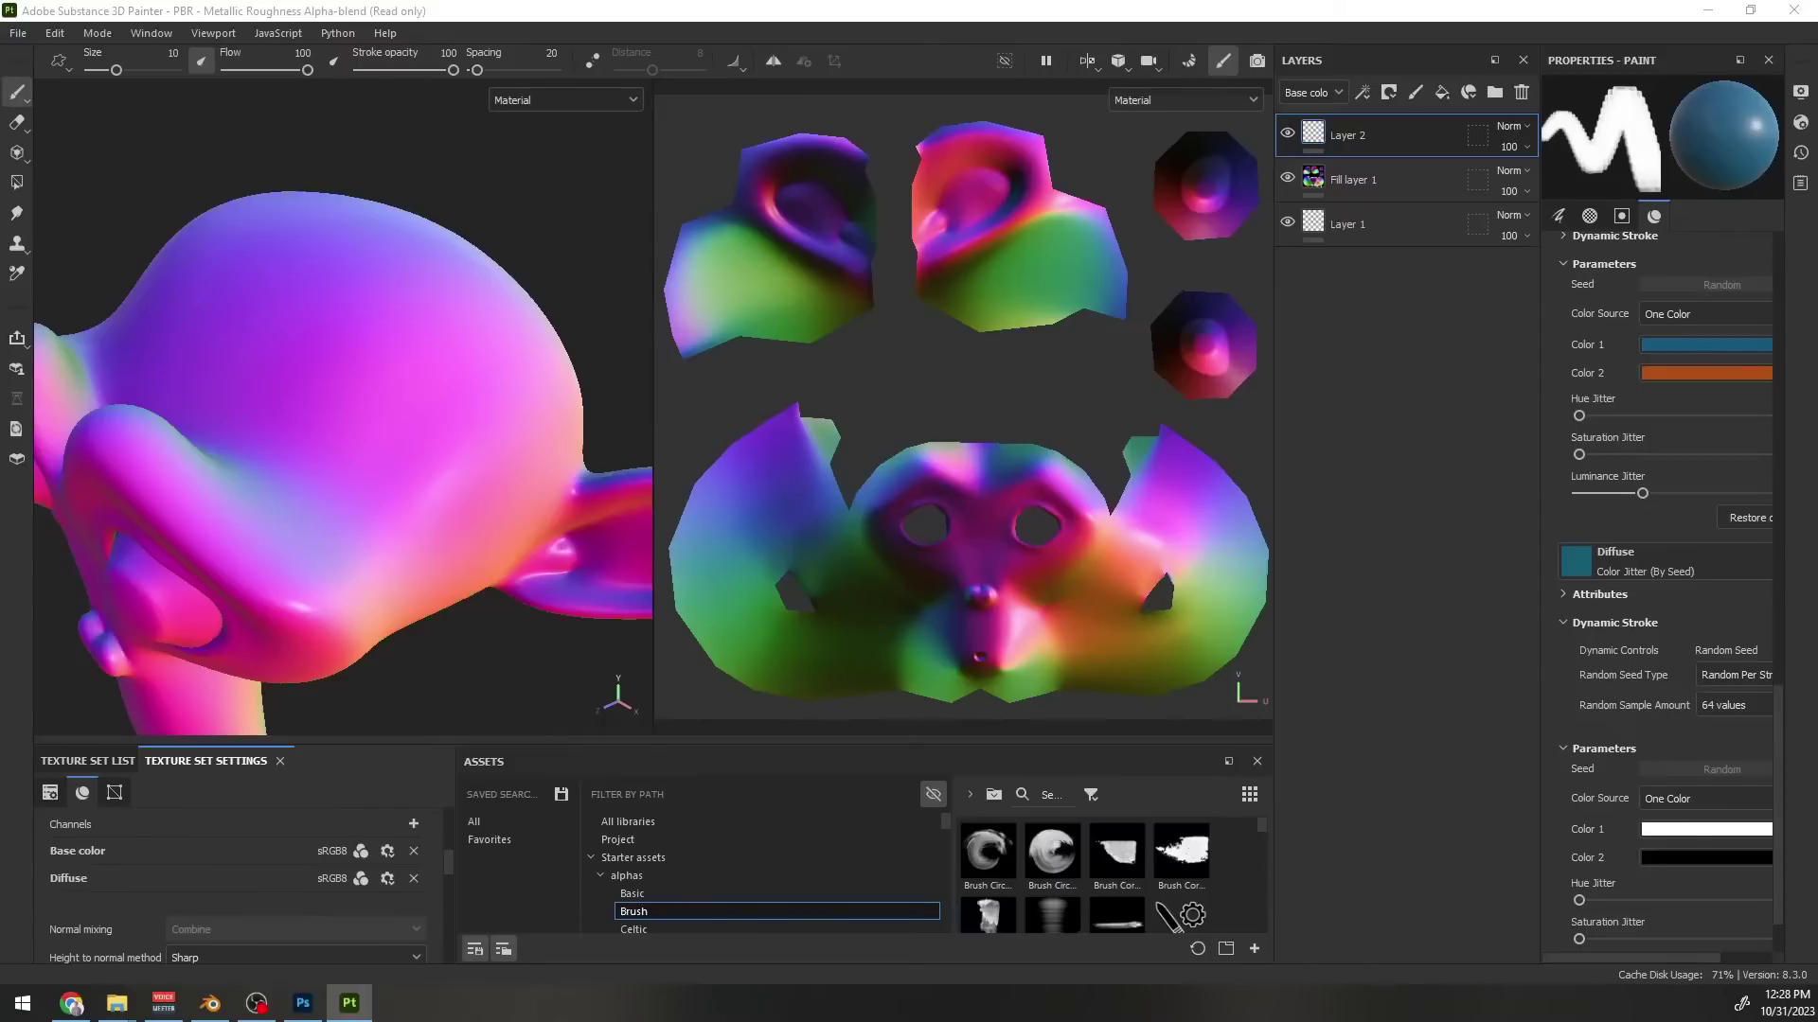
pyautogui.click(1704, 343)
pyautogui.moveTo(1415, 349); pyautogui.dragTo(1314, 286)
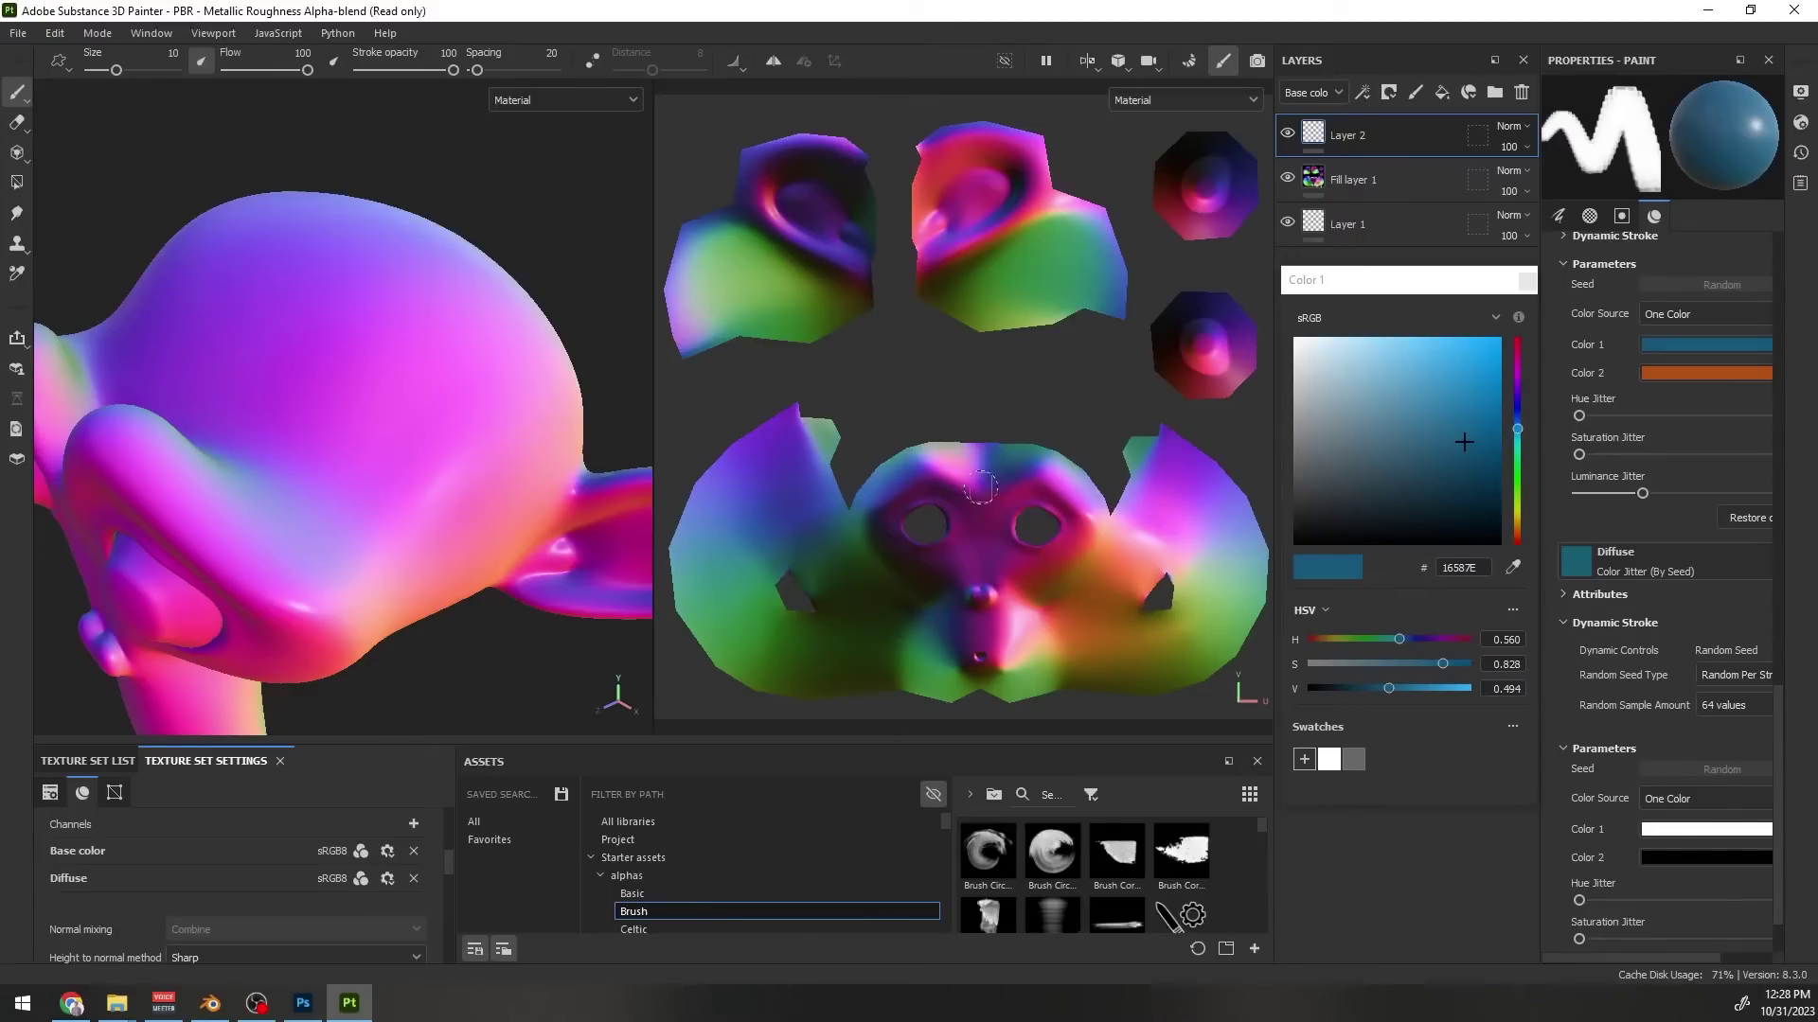
pyautogui.press('p')
pyautogui.click(458, 481)
pyautogui.moveTo(377, 377); pyautogui.dragTo(343, 437)
# Lower the base color's Luminance Jitter and paint further strokes on another part of Suzanne's head
pyautogui.keyDown('alt'); pyautogui.moveTo(369, 388); pyautogui.dragTo(450, 460); pyautogui.keyUp('alt')
pyautogui.moveTo(1642, 493); pyautogui.dragTo(1622, 493)
pyautogui.click(379, 365)
pyautogui.moveTo(398, 426)
pyautogui.mouseDown()
pyautogui.moveTo(297, 476)
pyautogui.moveTo(383, 397)
pyautogui.moveTo(331, 417)
pyautogui.moveTo(416, 379)
pyautogui.mouseUp()
# Sample another surface color, paint a broad stroke across Suzanne's head and display the Diffuse channel
pyautogui.press('p')
pyautogui.press('p')
pyautogui.press('p')
pyautogui.moveTo(265, 374); pyautogui.dragTo(398, 402)
pyautogui.press('c')
pyautogui.press('b')
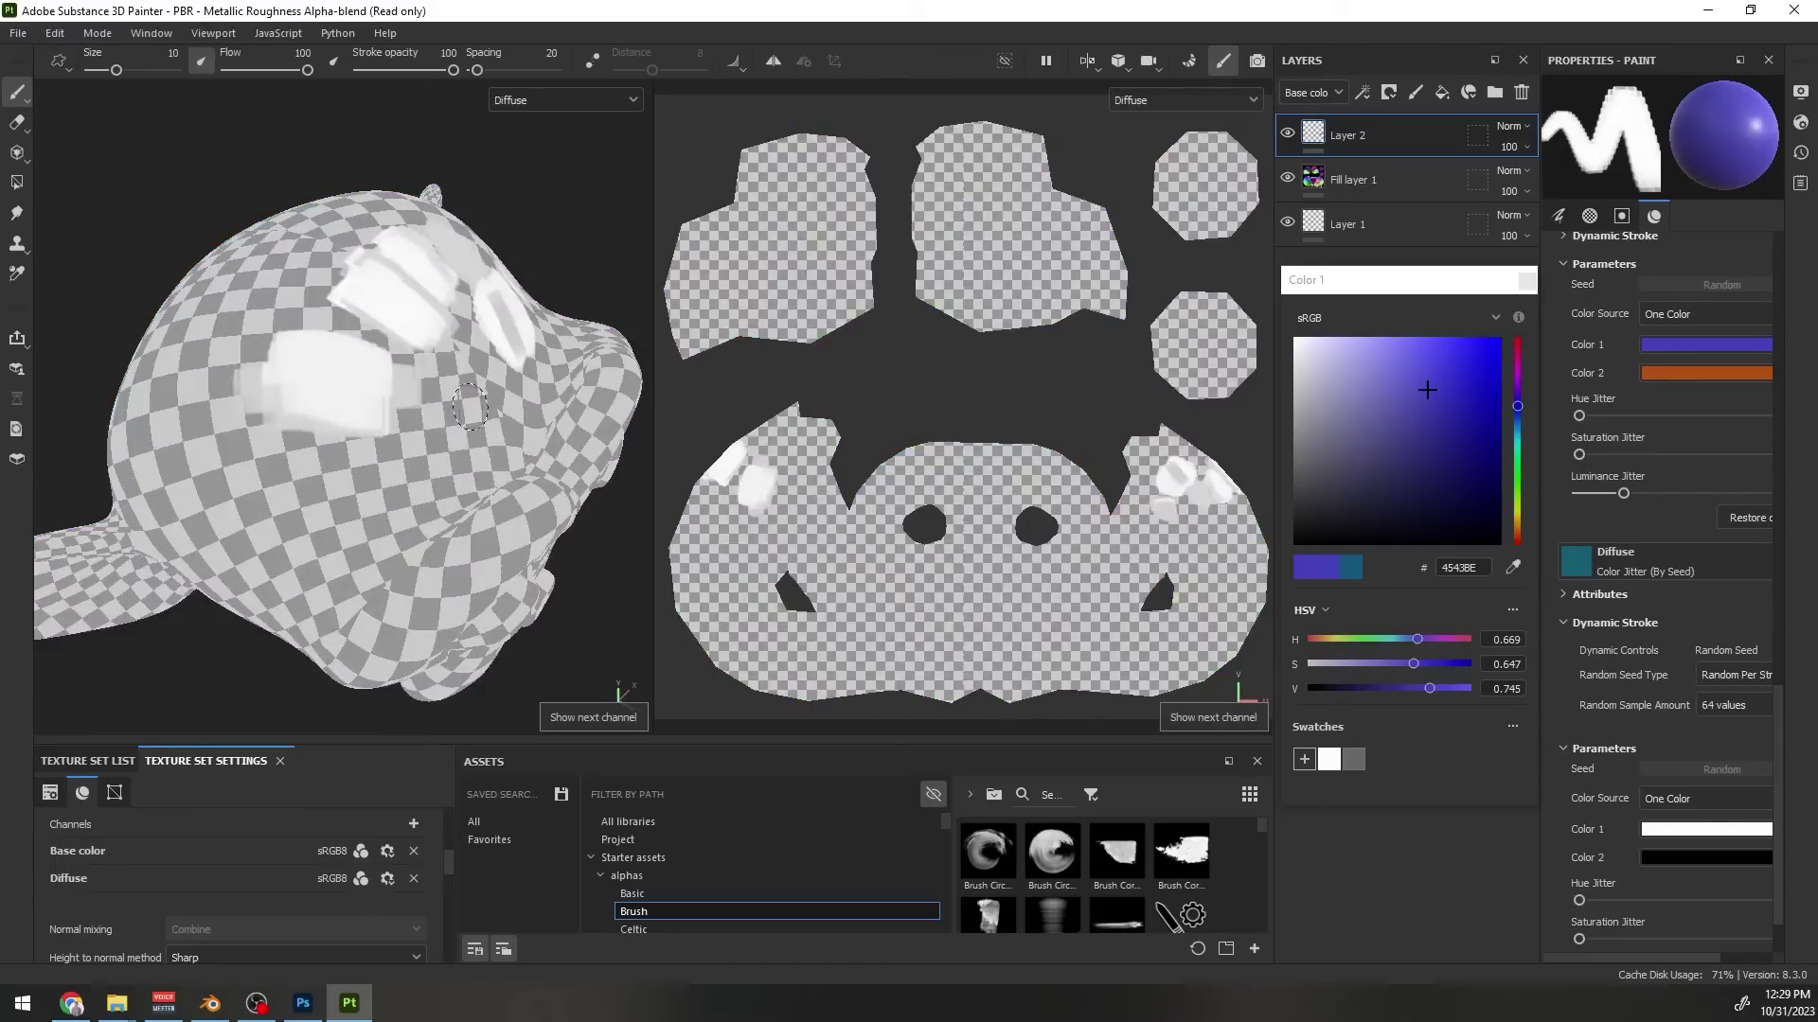
# Sample a surface color from the base color view and paint another stroke on the side of Suzanne's head
pyautogui.moveTo(494, 396)
pyautogui.keyDown('alt'); pyautogui.mouseDown()
pyautogui.moveTo(519, 378)
pyautogui.moveTo(438, 378)
pyautogui.moveTo(326, 423)
pyautogui.moveTo(353, 386)
pyautogui.moveTo(304, 382)
pyautogui.moveTo(375, 358)
pyautogui.moveTo(373, 432)
pyautogui.mouseUp(); pyautogui.keyUp('alt')
pyautogui.press('b')
pyautogui.press('p')
pyautogui.moveTo(490, 475)
pyautogui.mouseDown()
pyautogui.moveTo(280, 474)
pyautogui.moveTo(413, 361)
pyautogui.moveTo(504, 333)
pyautogui.moveTo(387, 438)
pyautogui.mouseUp()
pyautogui.press('c')
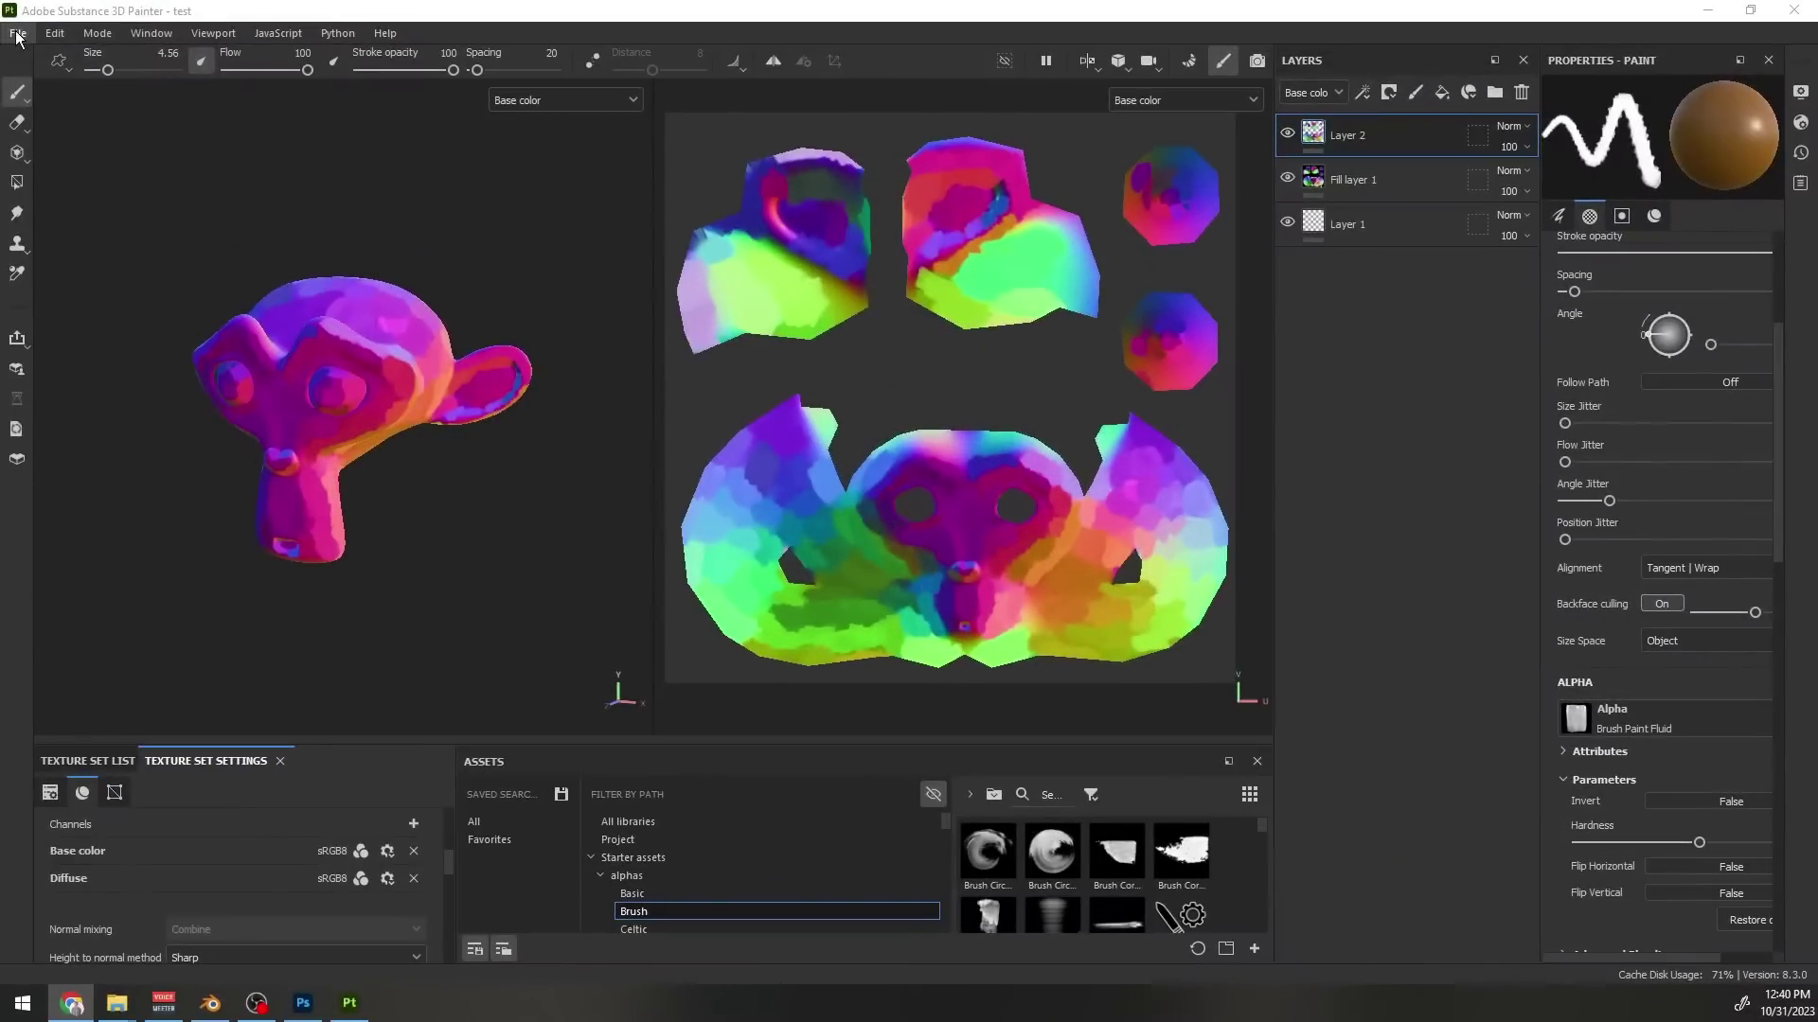
# Duplicate the PBR Metallic Roughness export template and name the copy paint
pyautogui.click(17, 36)
pyautogui.click(171, 295)
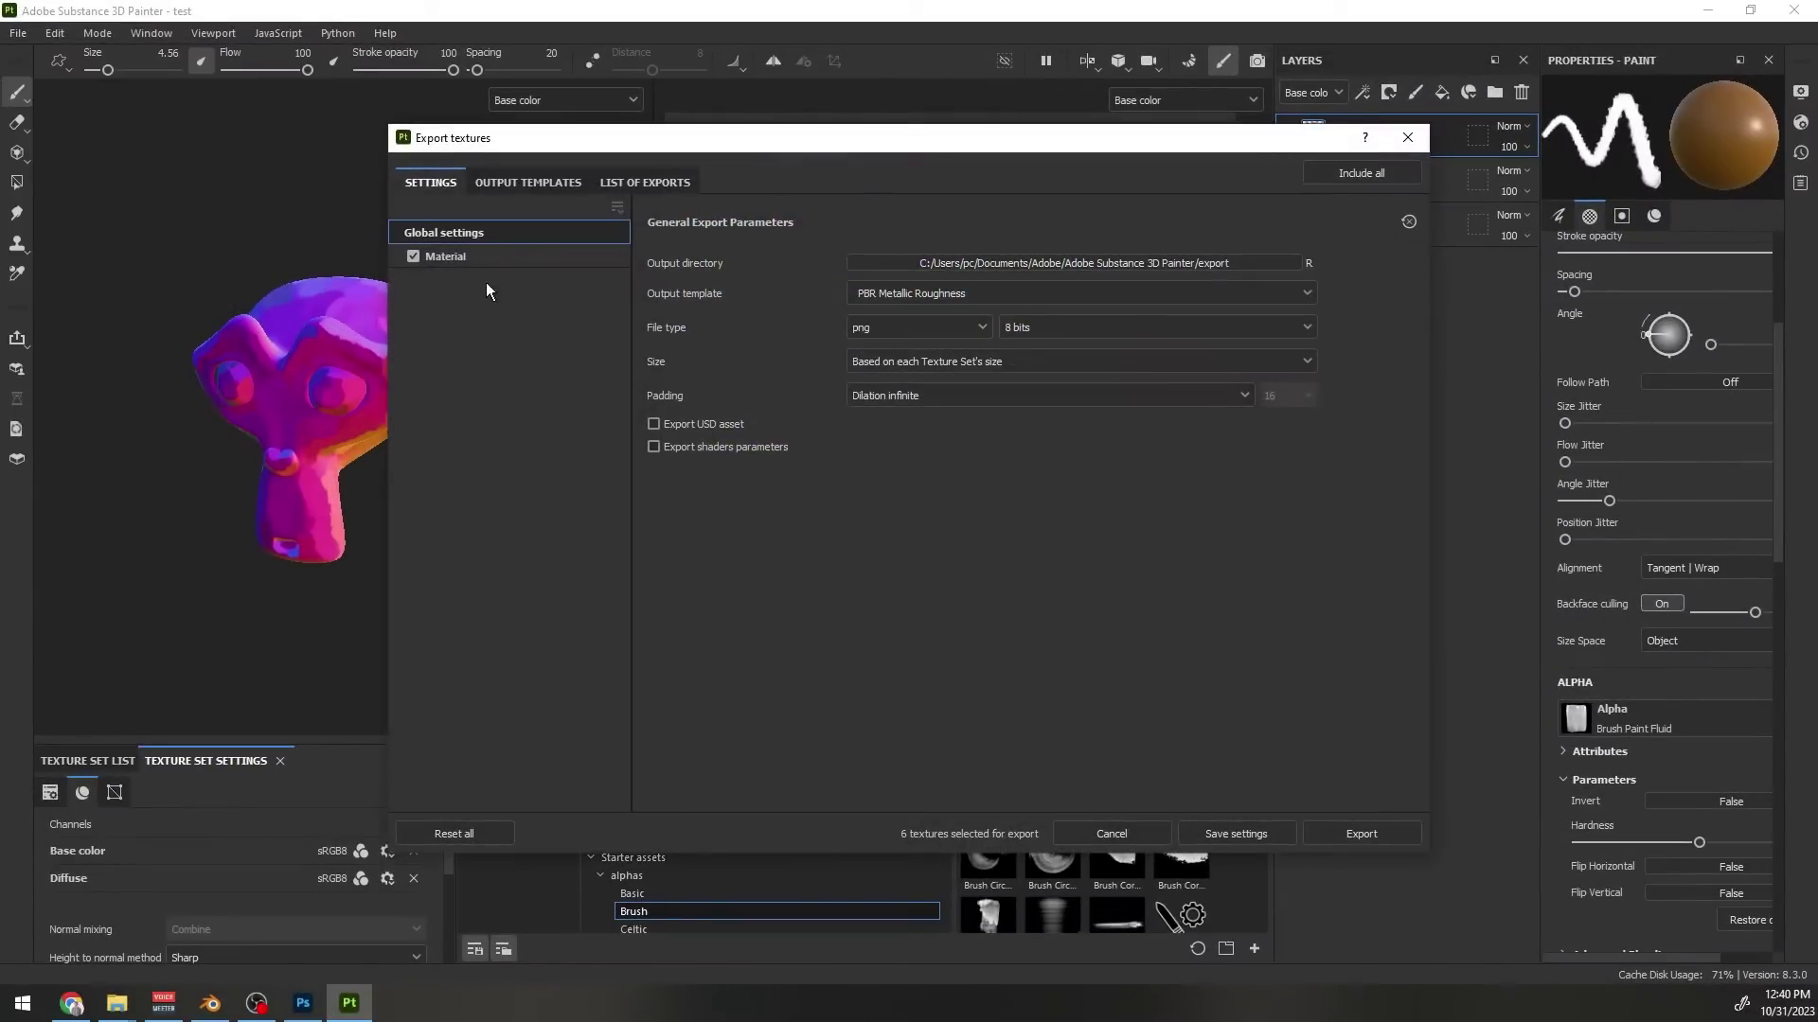
pyautogui.click(498, 186)
pyautogui.click(540, 219)
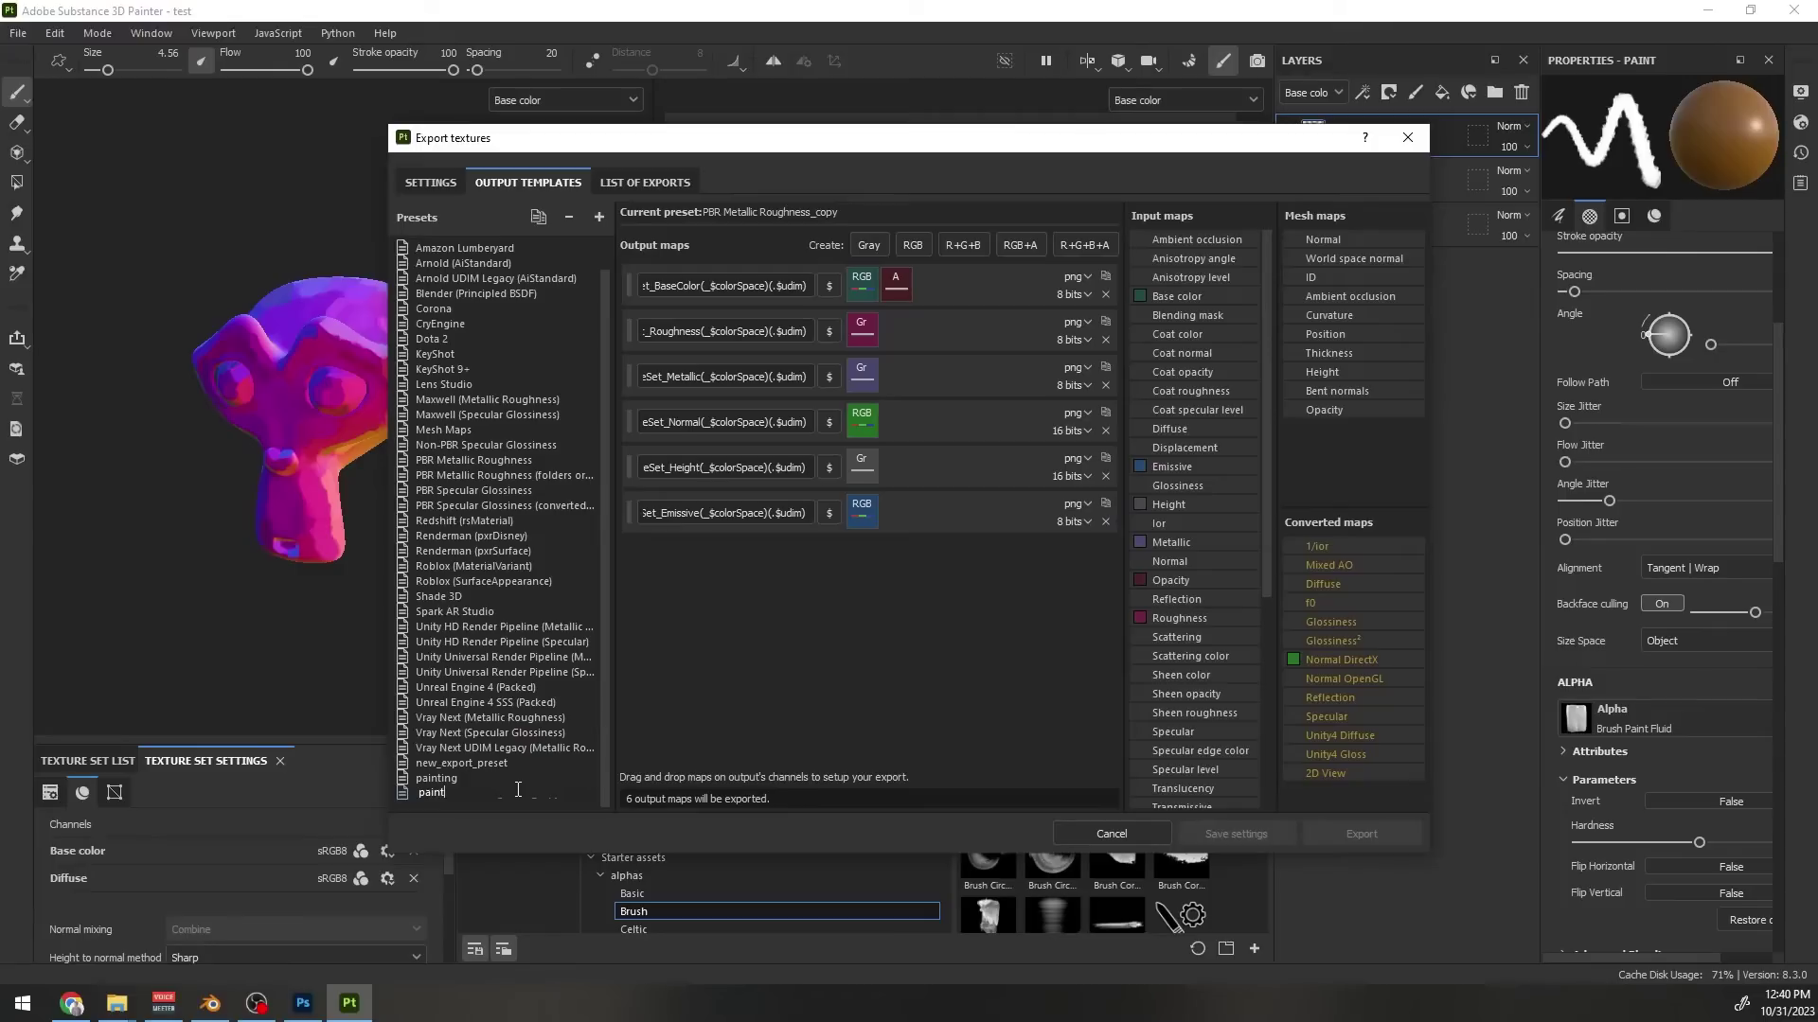
# Remove the Roughness, Metallic, Normal, Height and Emissive output maps from the paint template, keeping only BaseColor
pyautogui.click(1105, 340)
pyautogui.click(1104, 340)
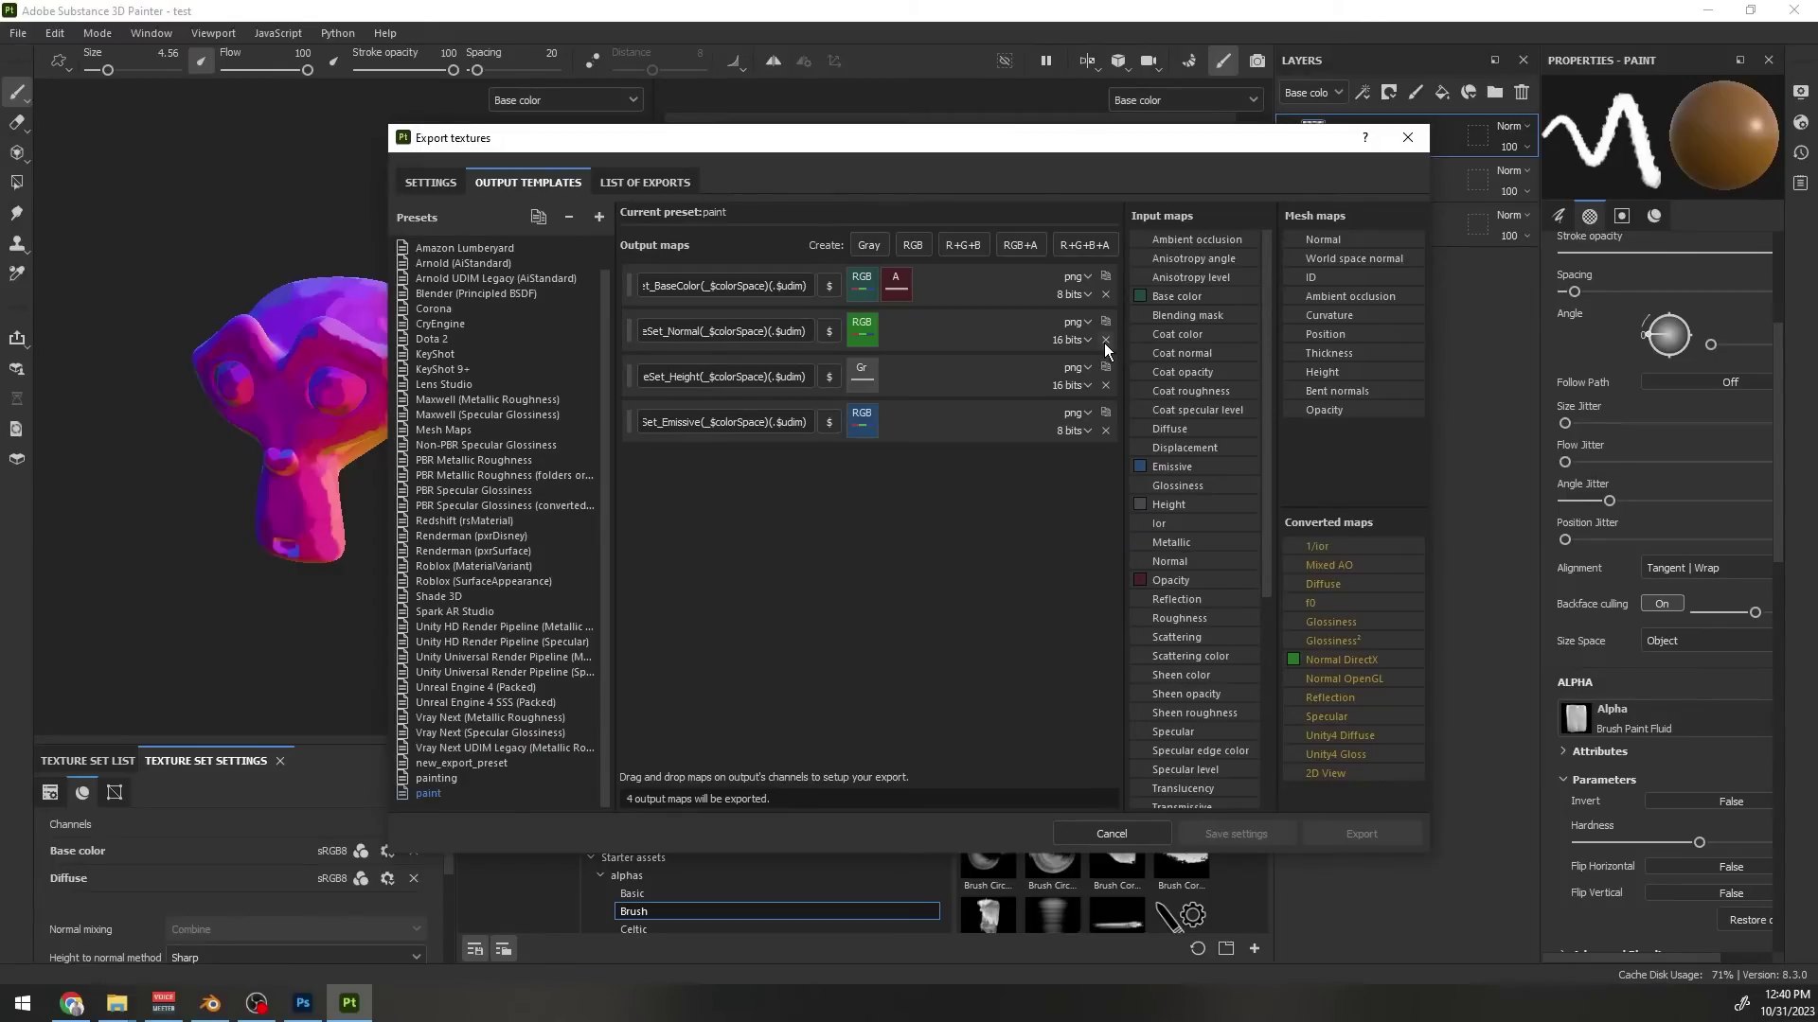
pyautogui.click(1105, 340)
pyautogui.click(1105, 340)
pyautogui.click(1105, 340)
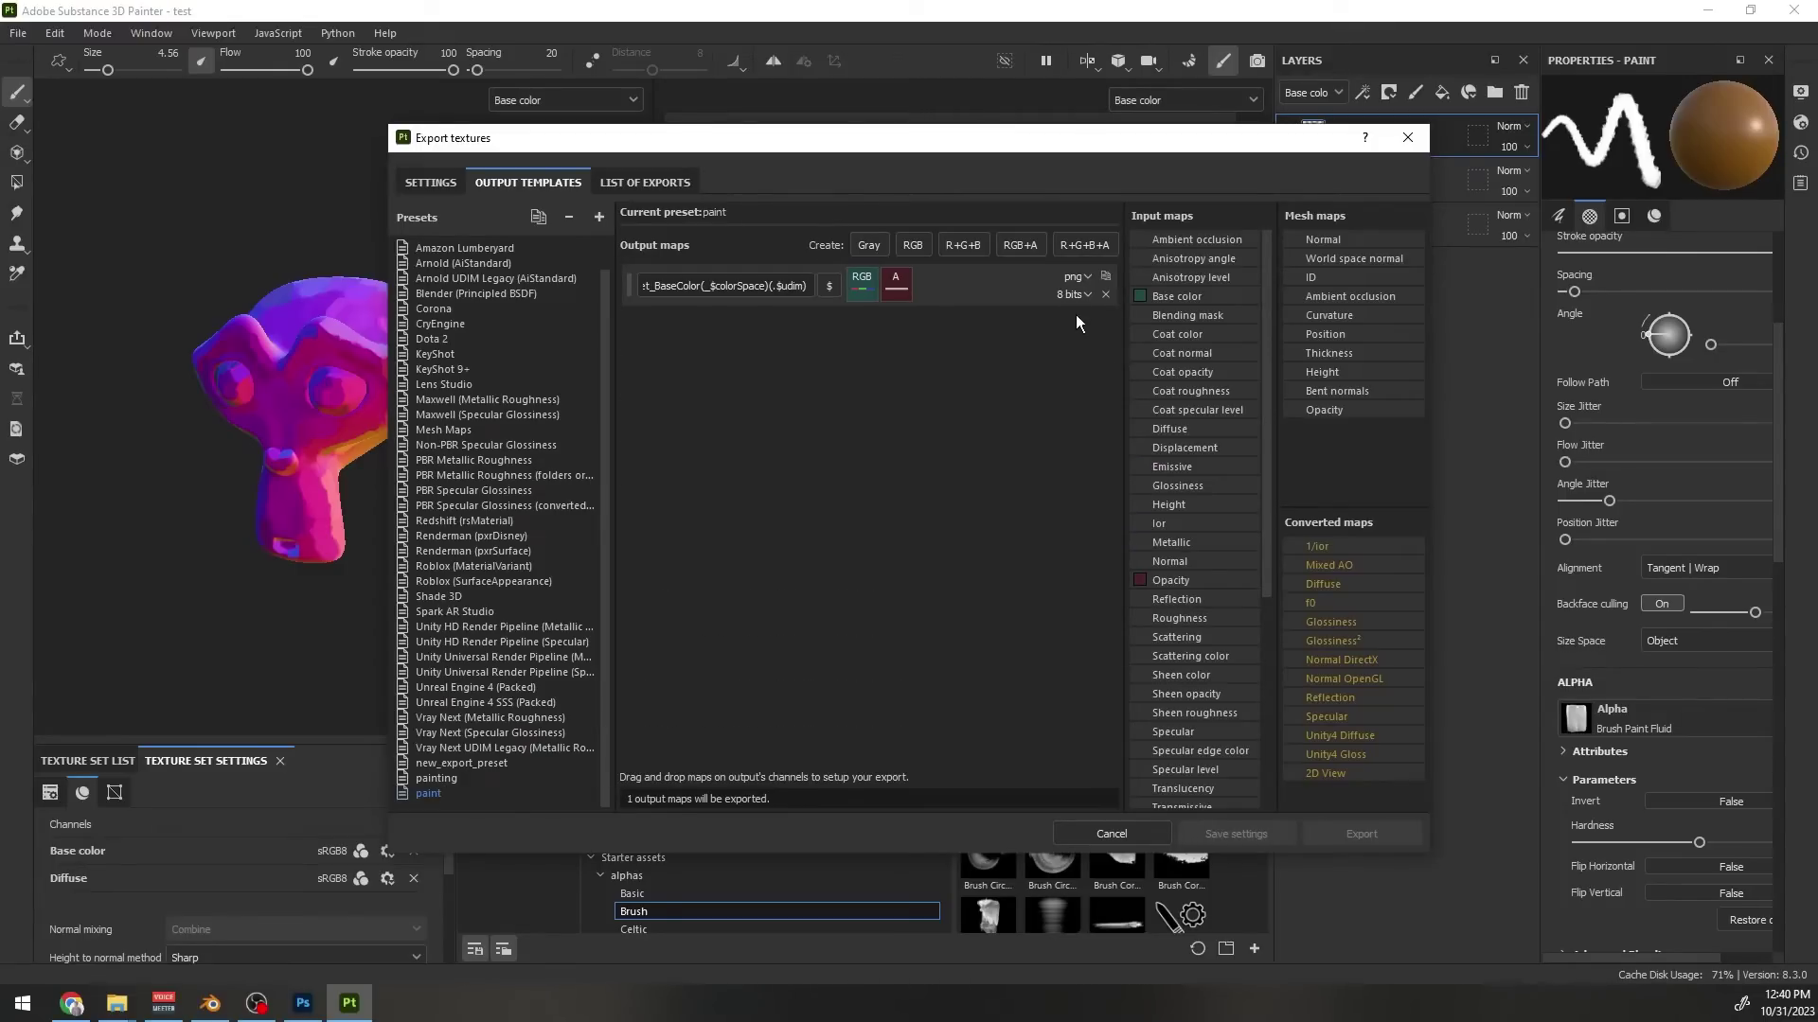
# Duplicate the BaseColor output map, change its name suffix to _$diffuse and assign Diffuse to its RGB channels
pyautogui.click(1105, 276)
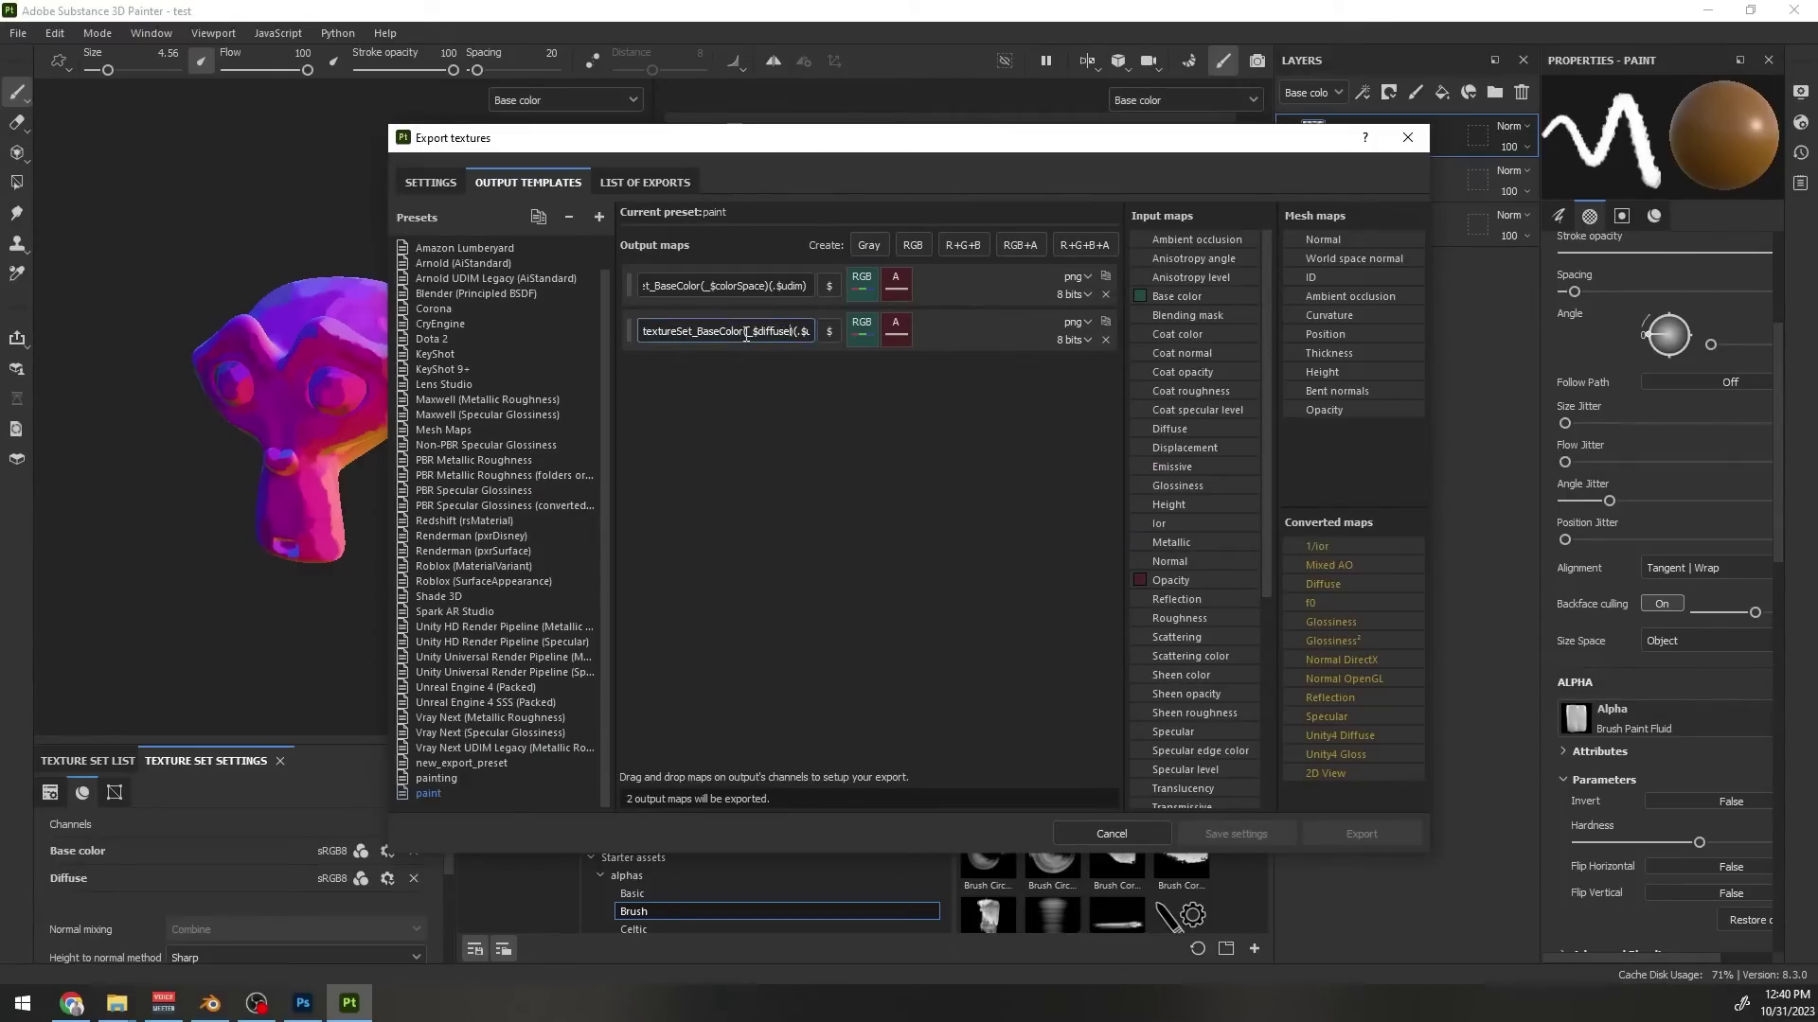
pyautogui.moveTo(1169, 429); pyautogui.dragTo(867, 333)
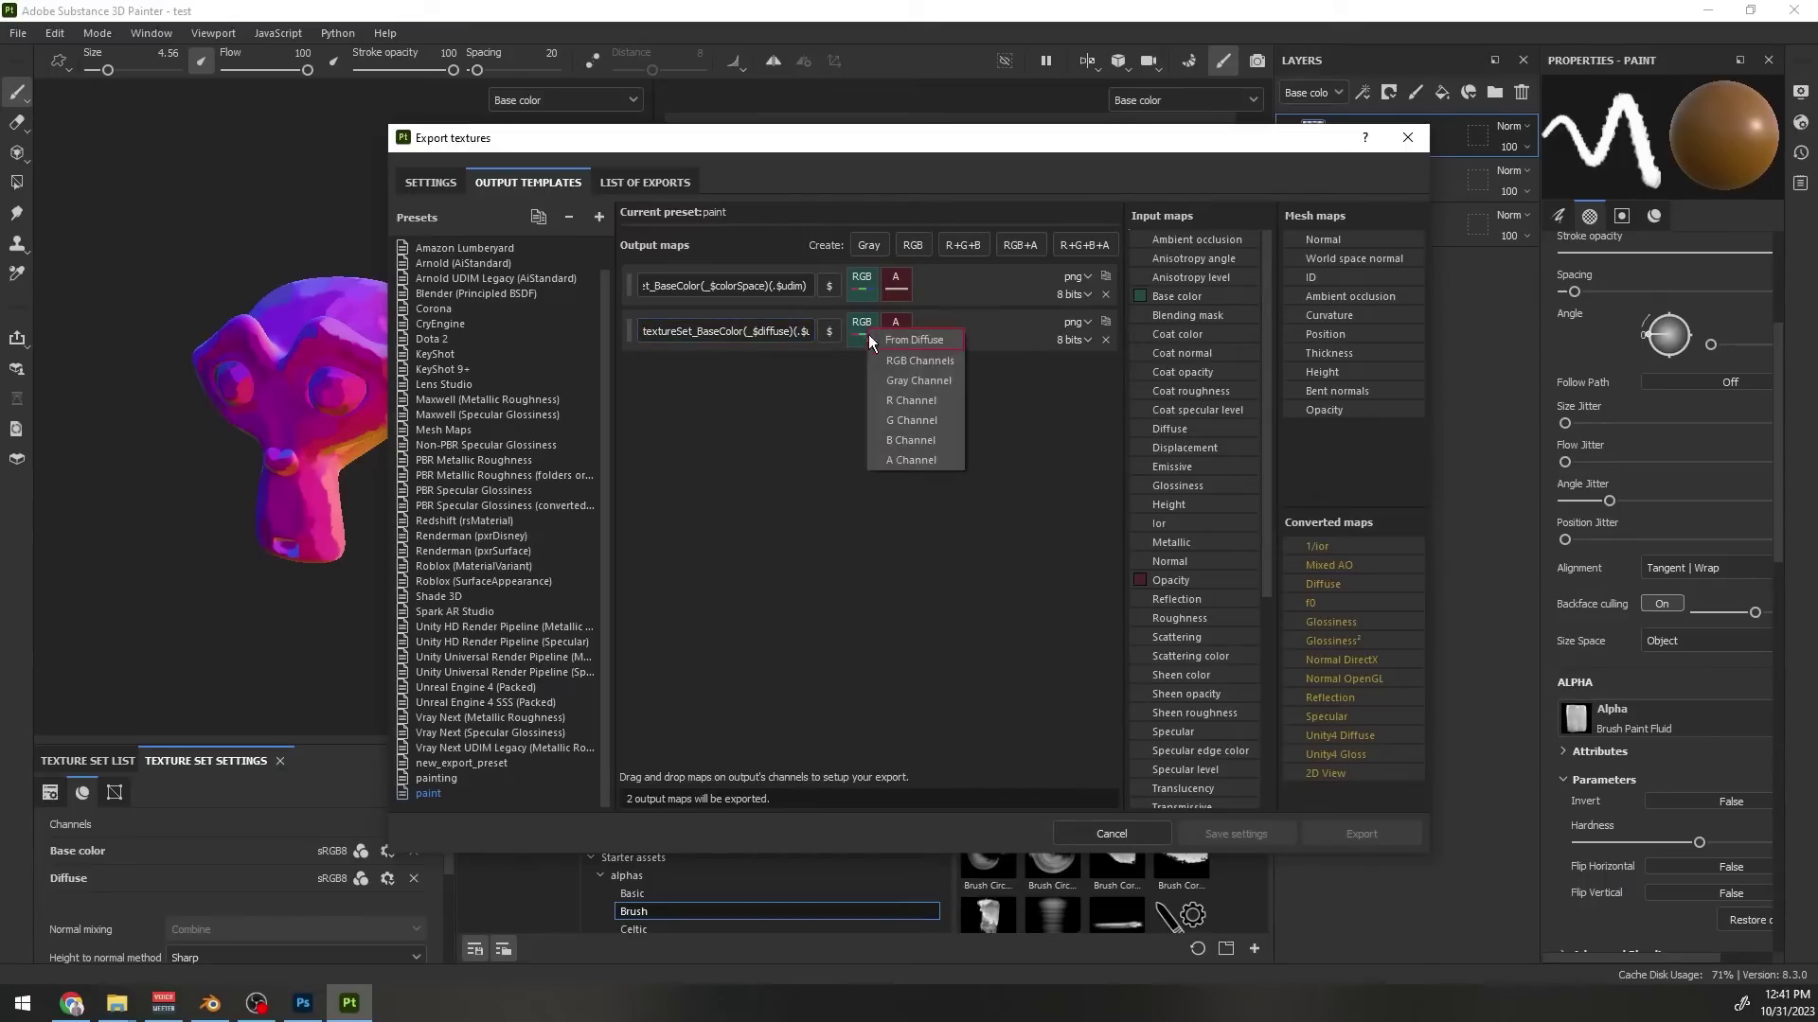
pyautogui.click(892, 368)
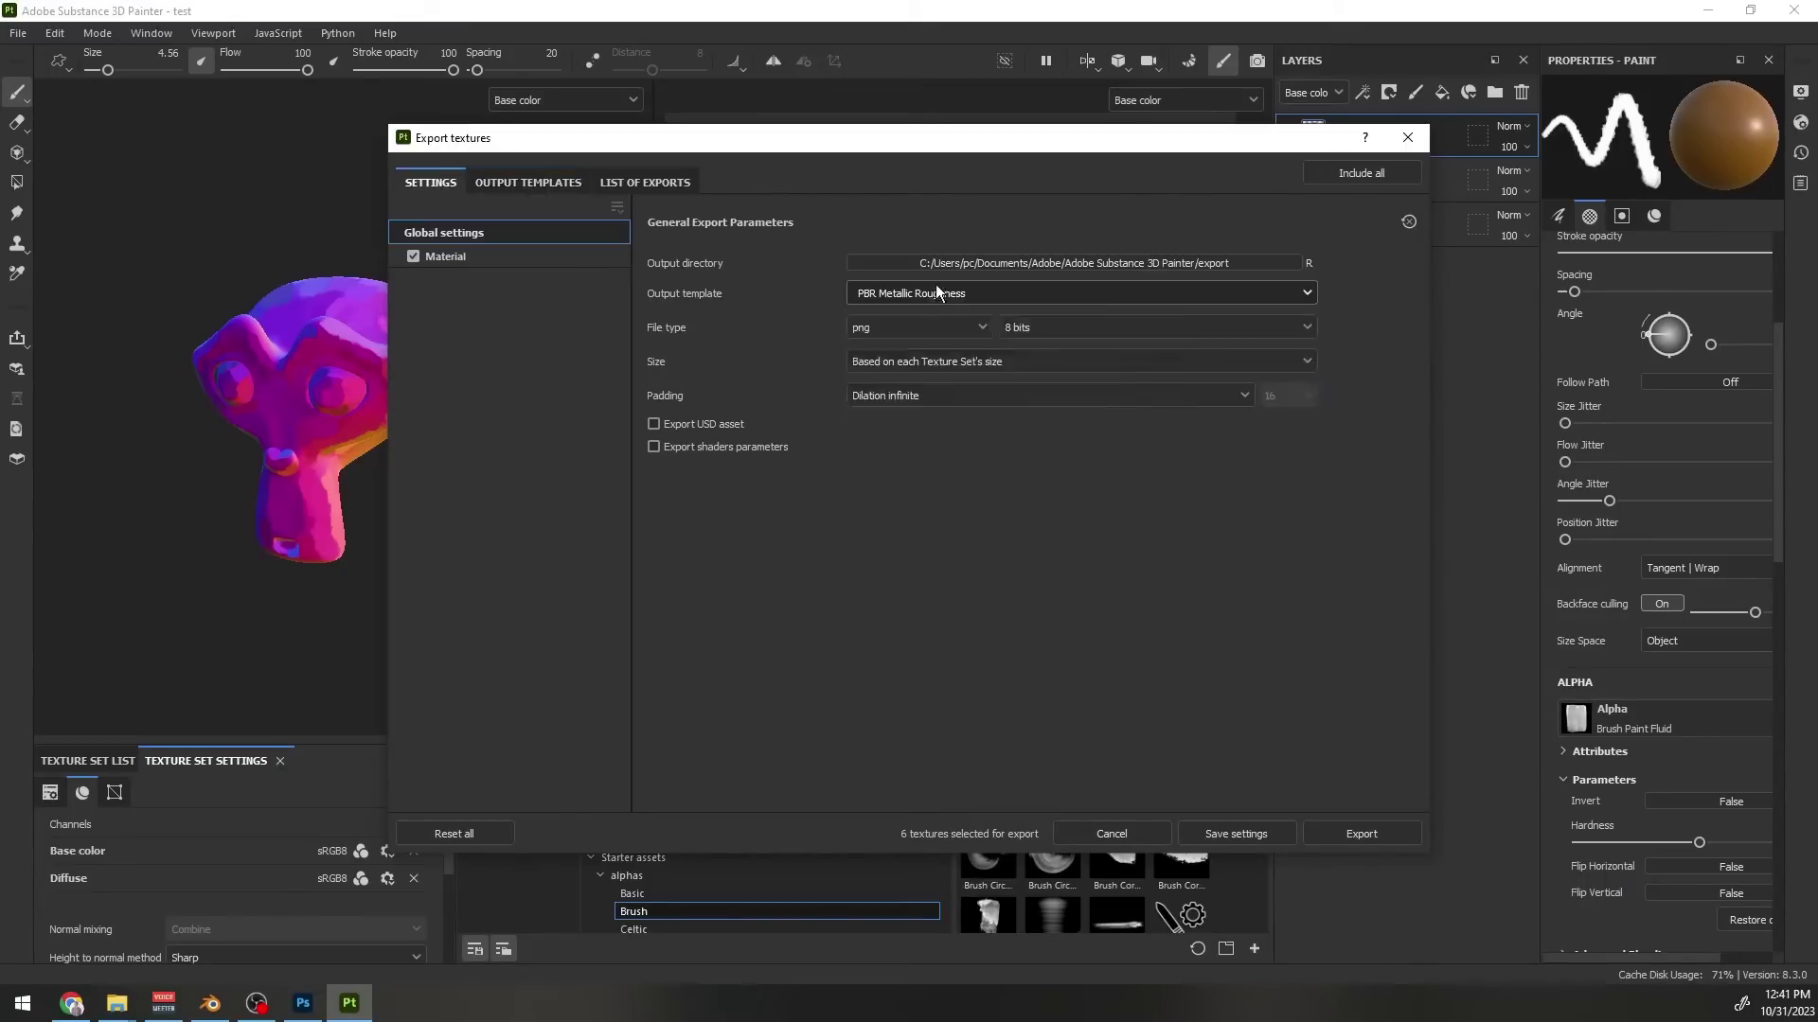
# Use the paint output template, choose the output directory and export the textures
pyautogui.click(935, 293)
pyautogui.scroll(-4, 918, 366)
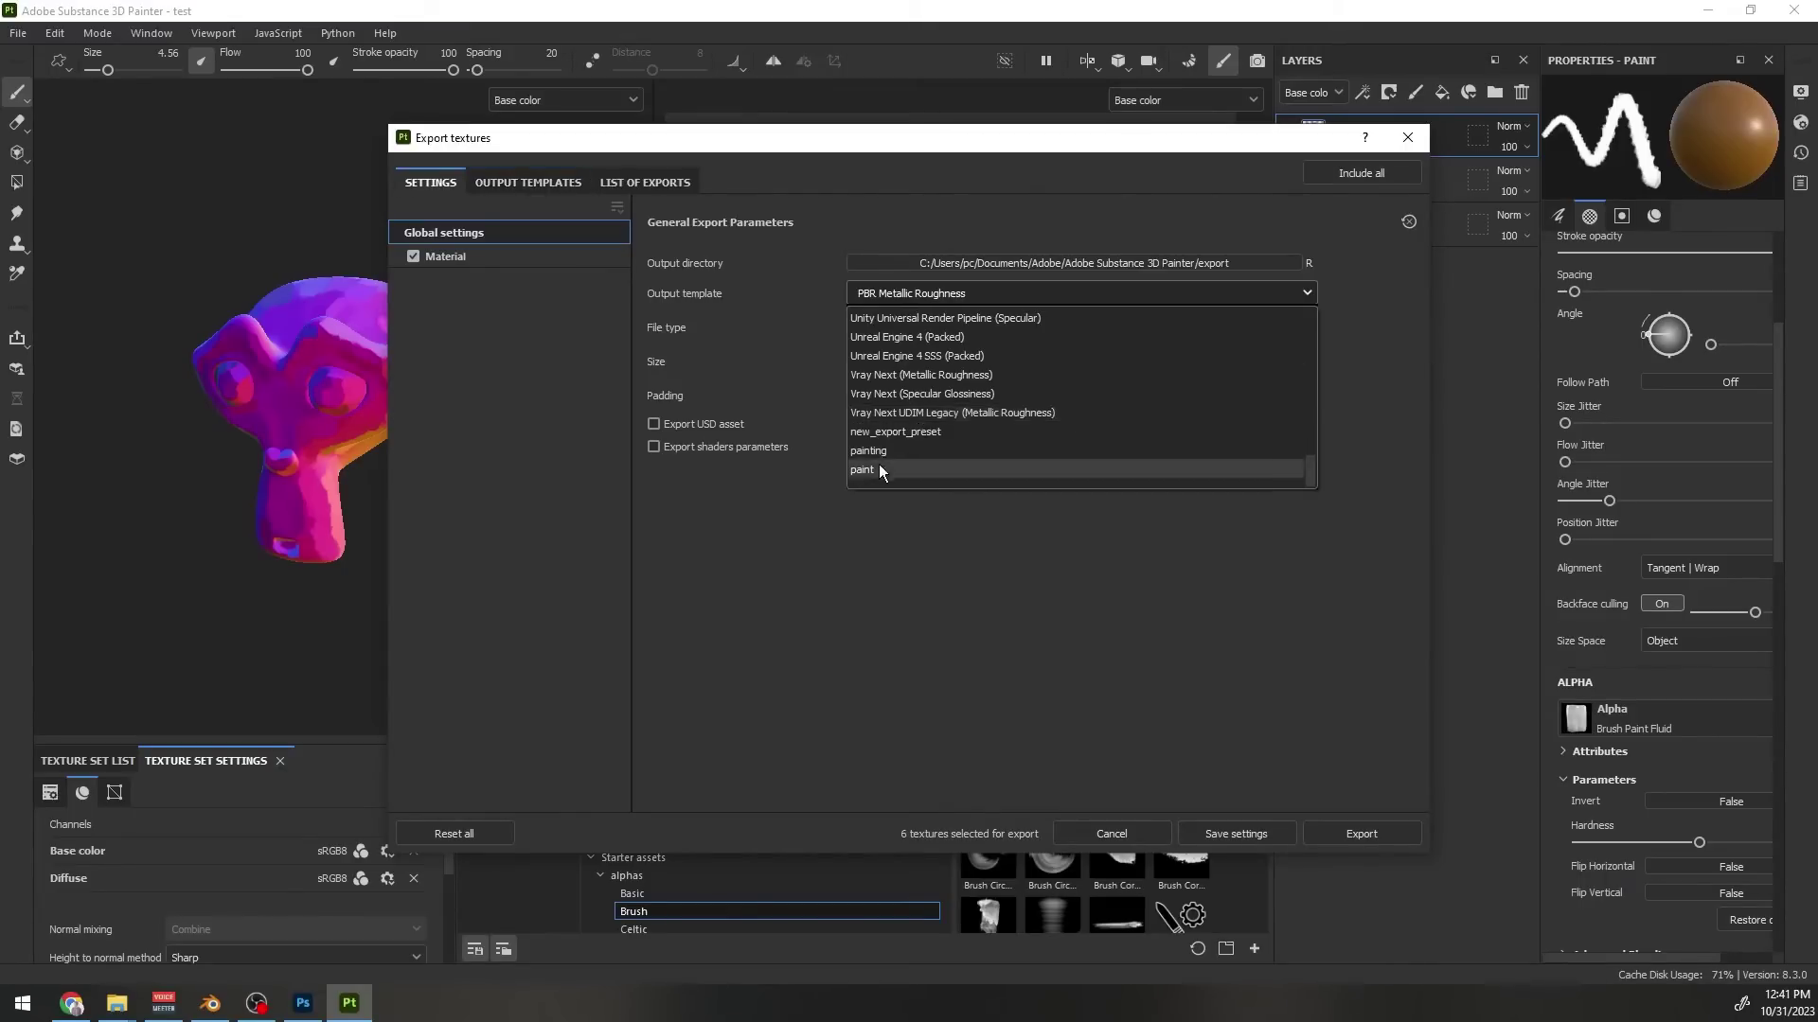
pyautogui.click(879, 467)
pyautogui.click(976, 262)
pyautogui.click(1125, 630)
pyautogui.click(1321, 831)
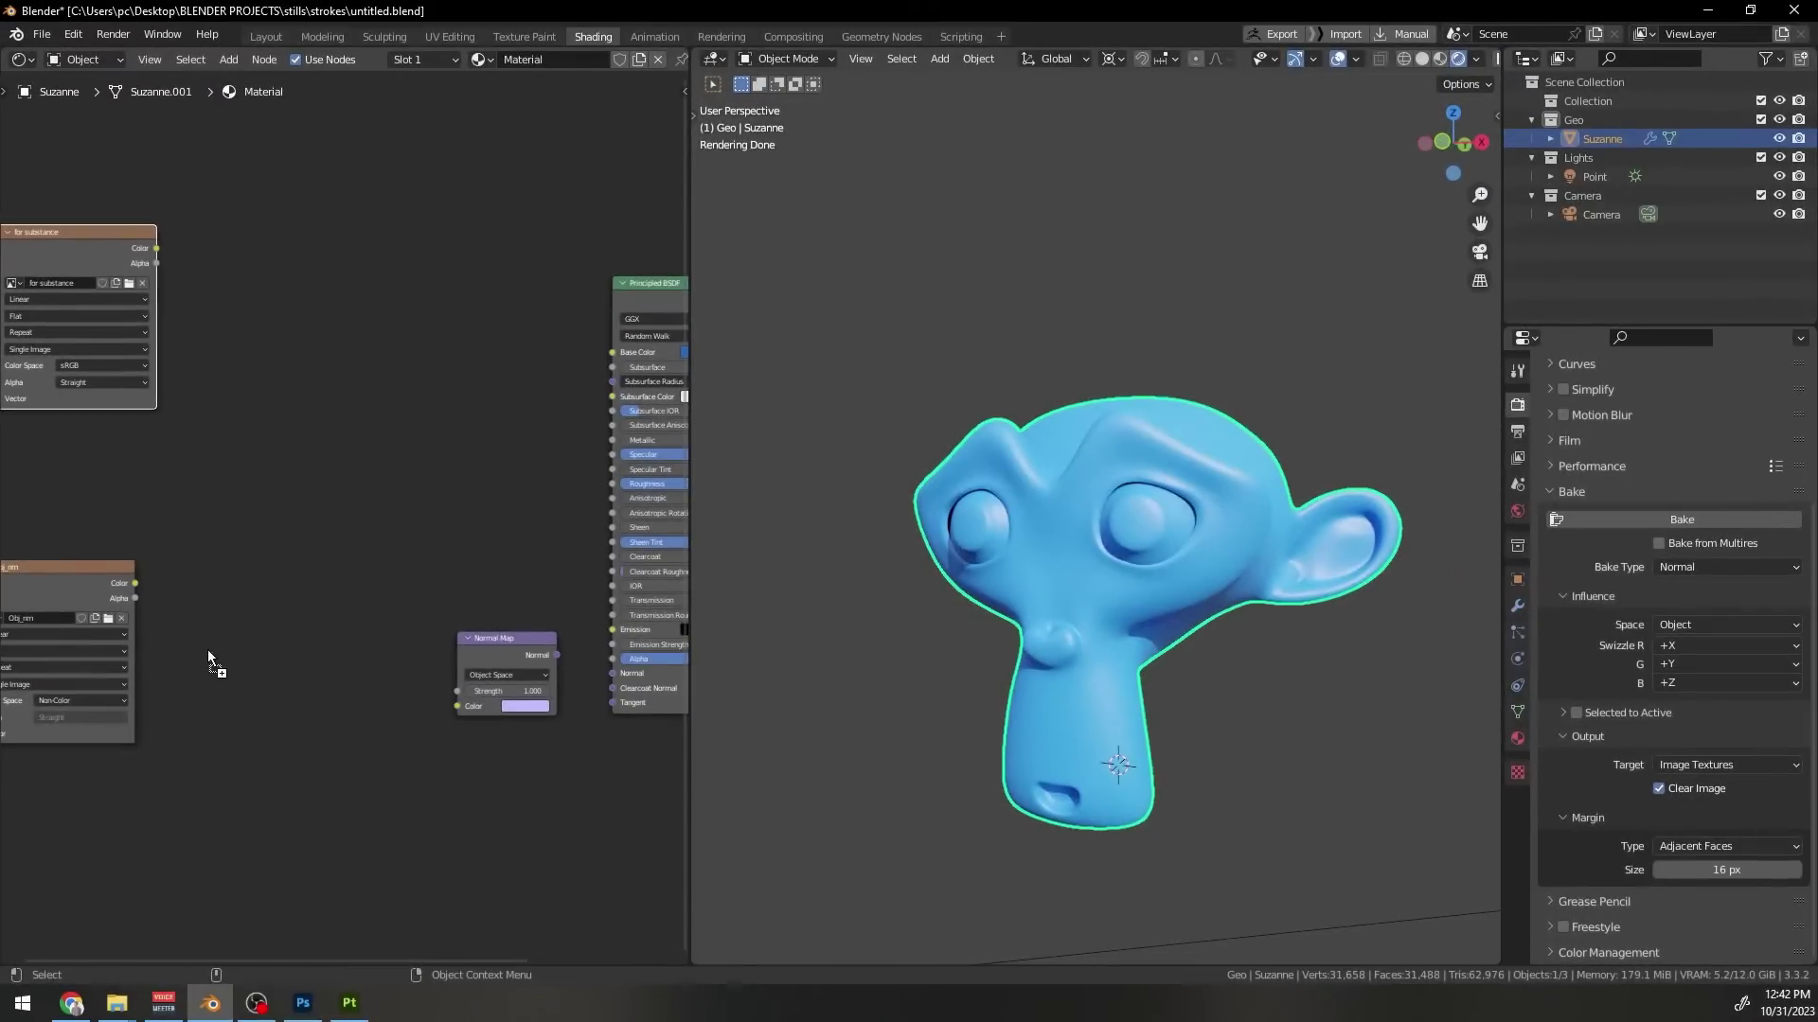
# Switch to Blender, connect the monkey_Material_BaseColor.png texture to the Normal Map's Color and set its color space to Non-Color
pyautogui.press('KP_Decimal')
pyautogui.moveTo(332, 411); pyautogui.dragTo(489, 674)
pyautogui.click(206, 681)
pyautogui.click(189, 650)
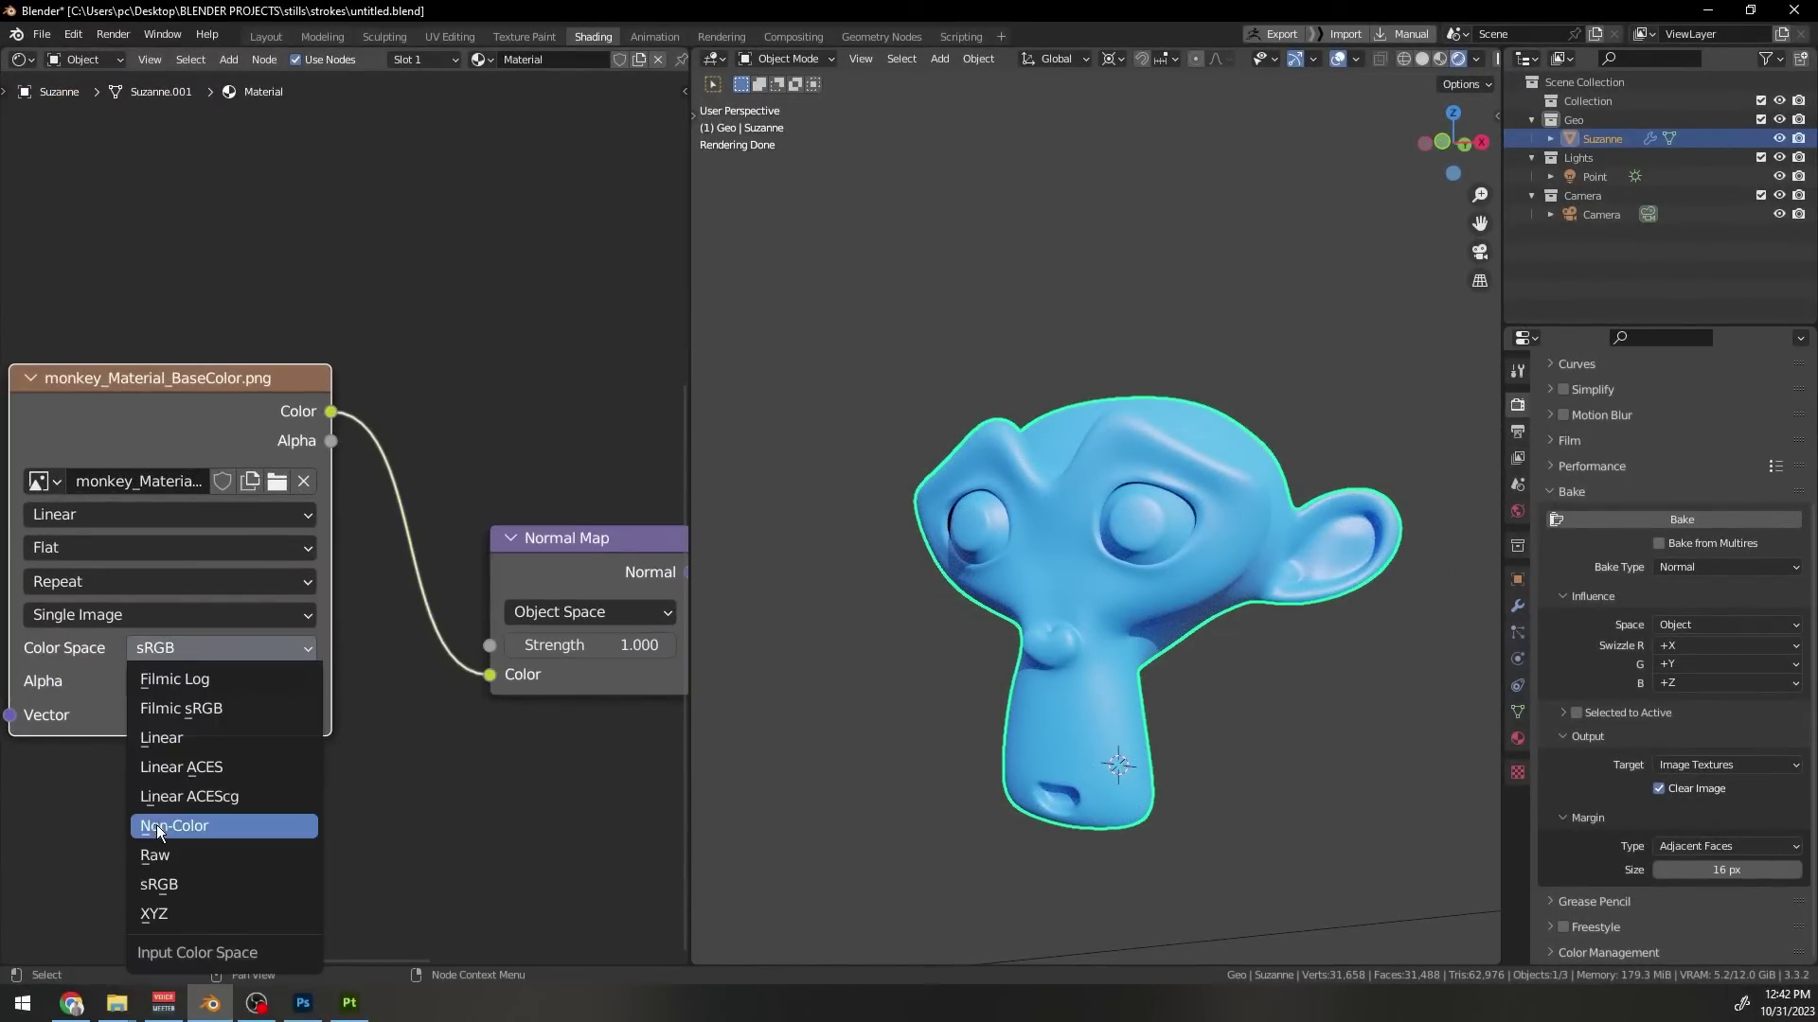
pyautogui.click(157, 828)
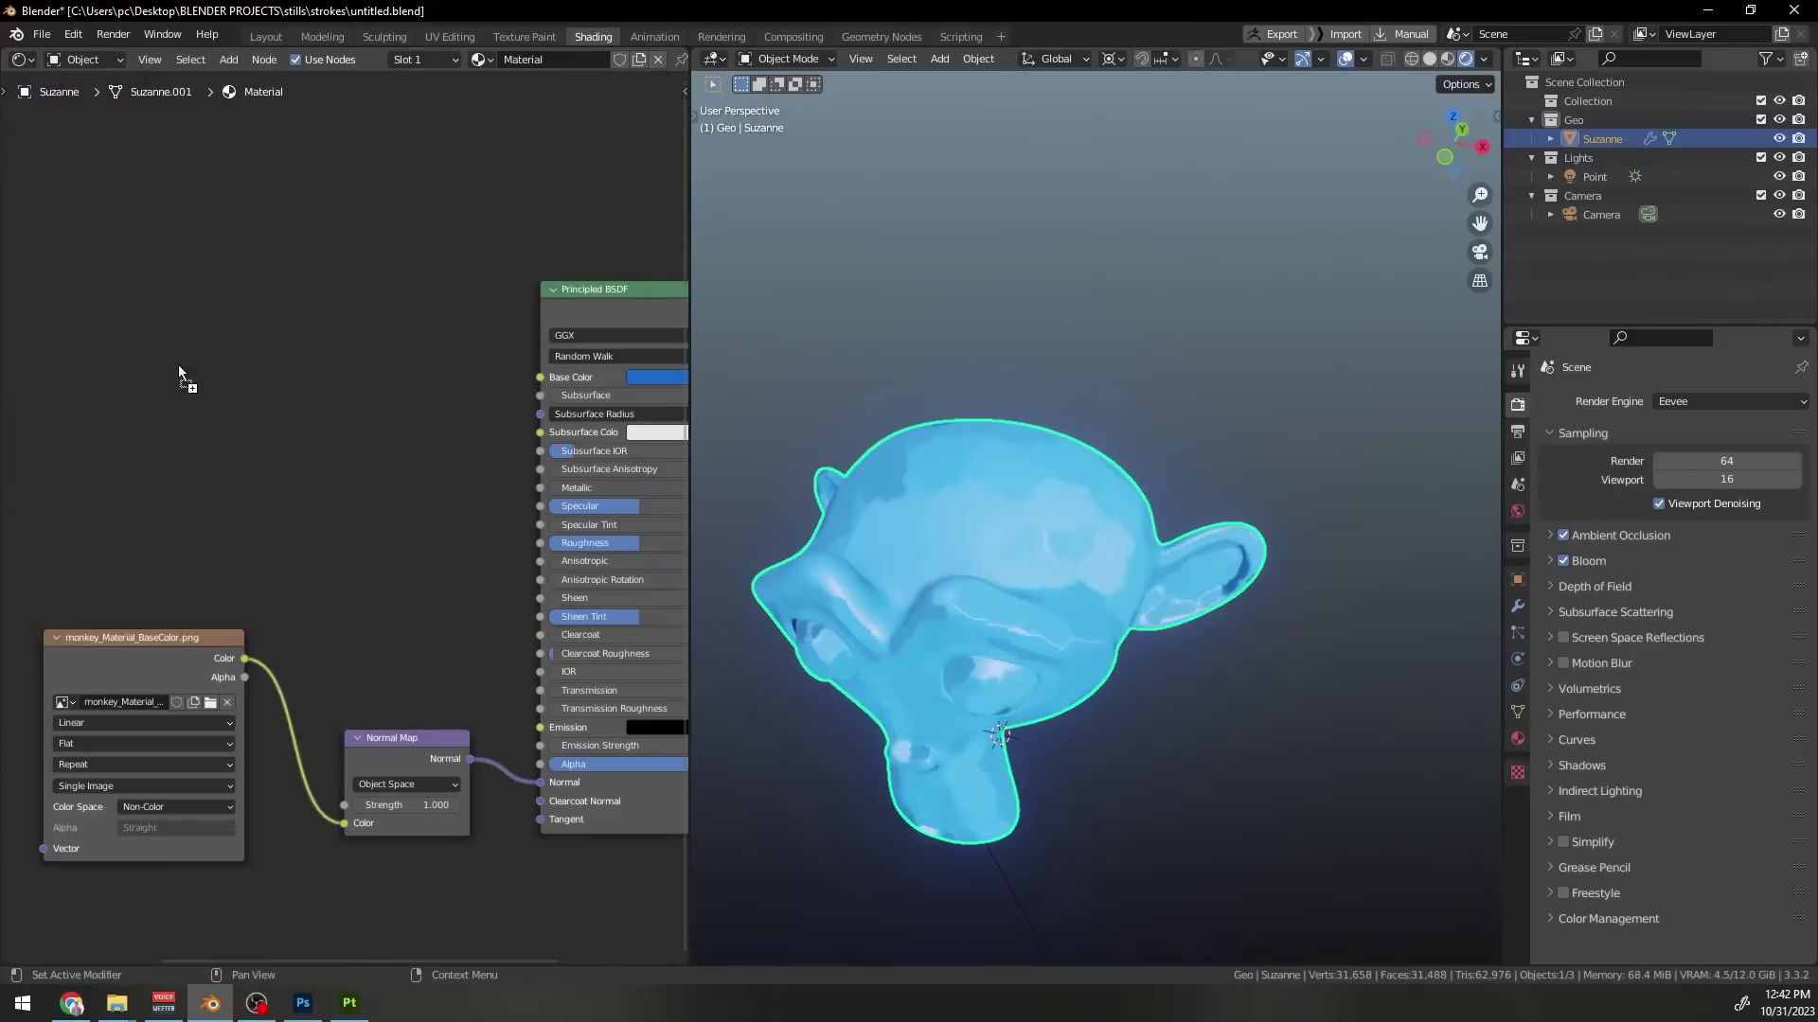
# Feed the exported diffuse texture into the Principled BSDF's Base Color and insert a ColorRamp on that link
pyautogui.moveTo(263, 374); pyautogui.dragTo(166, 350)
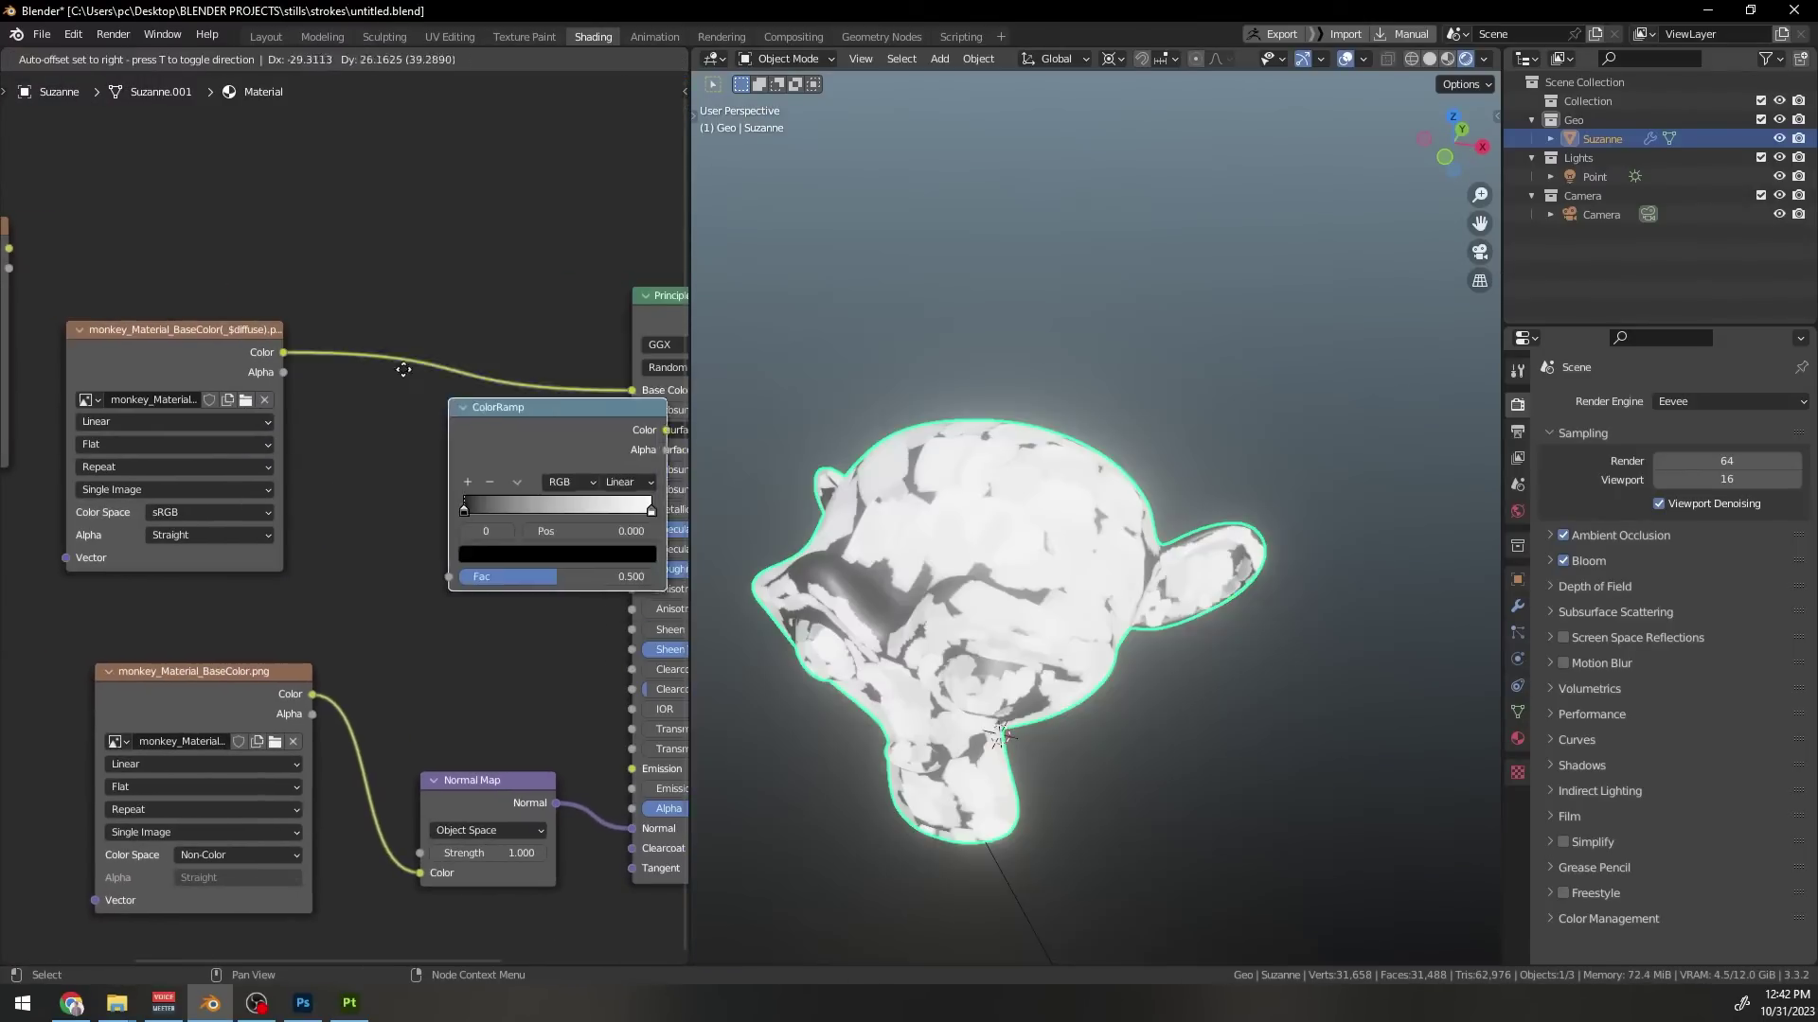
pyautogui.moveTo(404, 369); pyautogui.dragTo(388, 284)
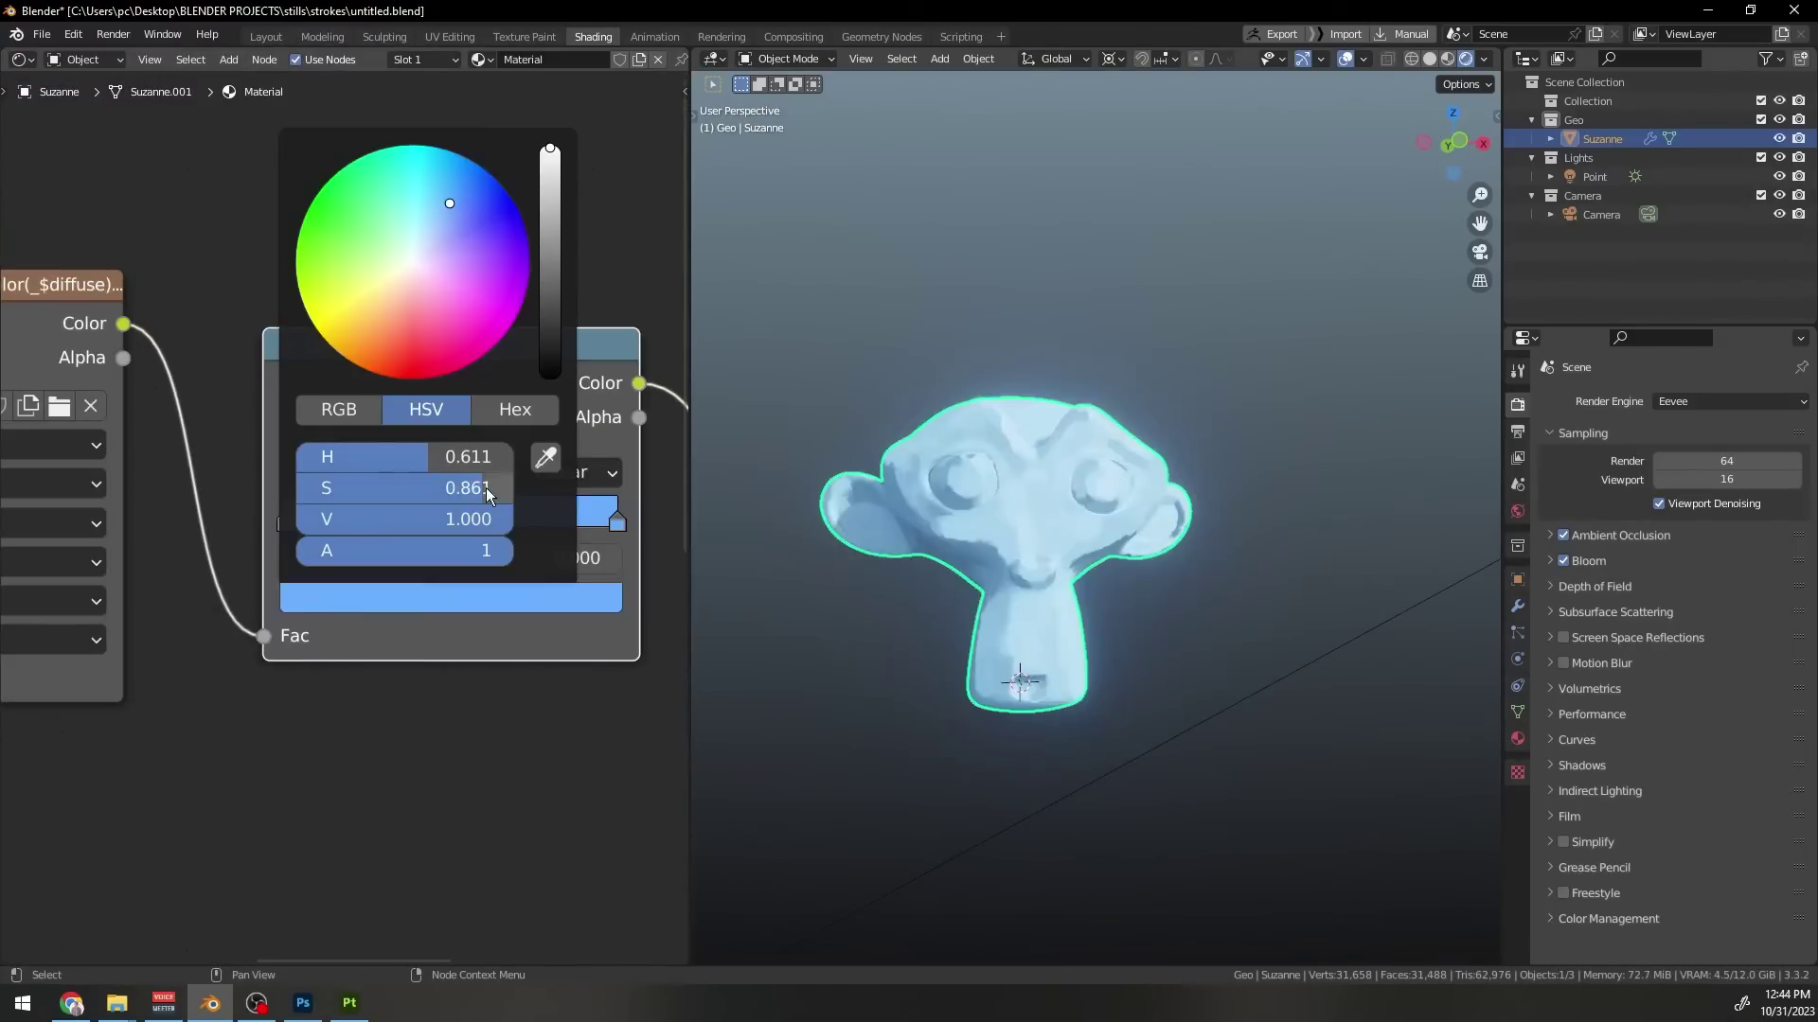
# Tune the ColorRamp's stops to saturated blues, with the end stop at hue 0.647, saturation 0.998 and value 1.000
pyautogui.click(462, 354)
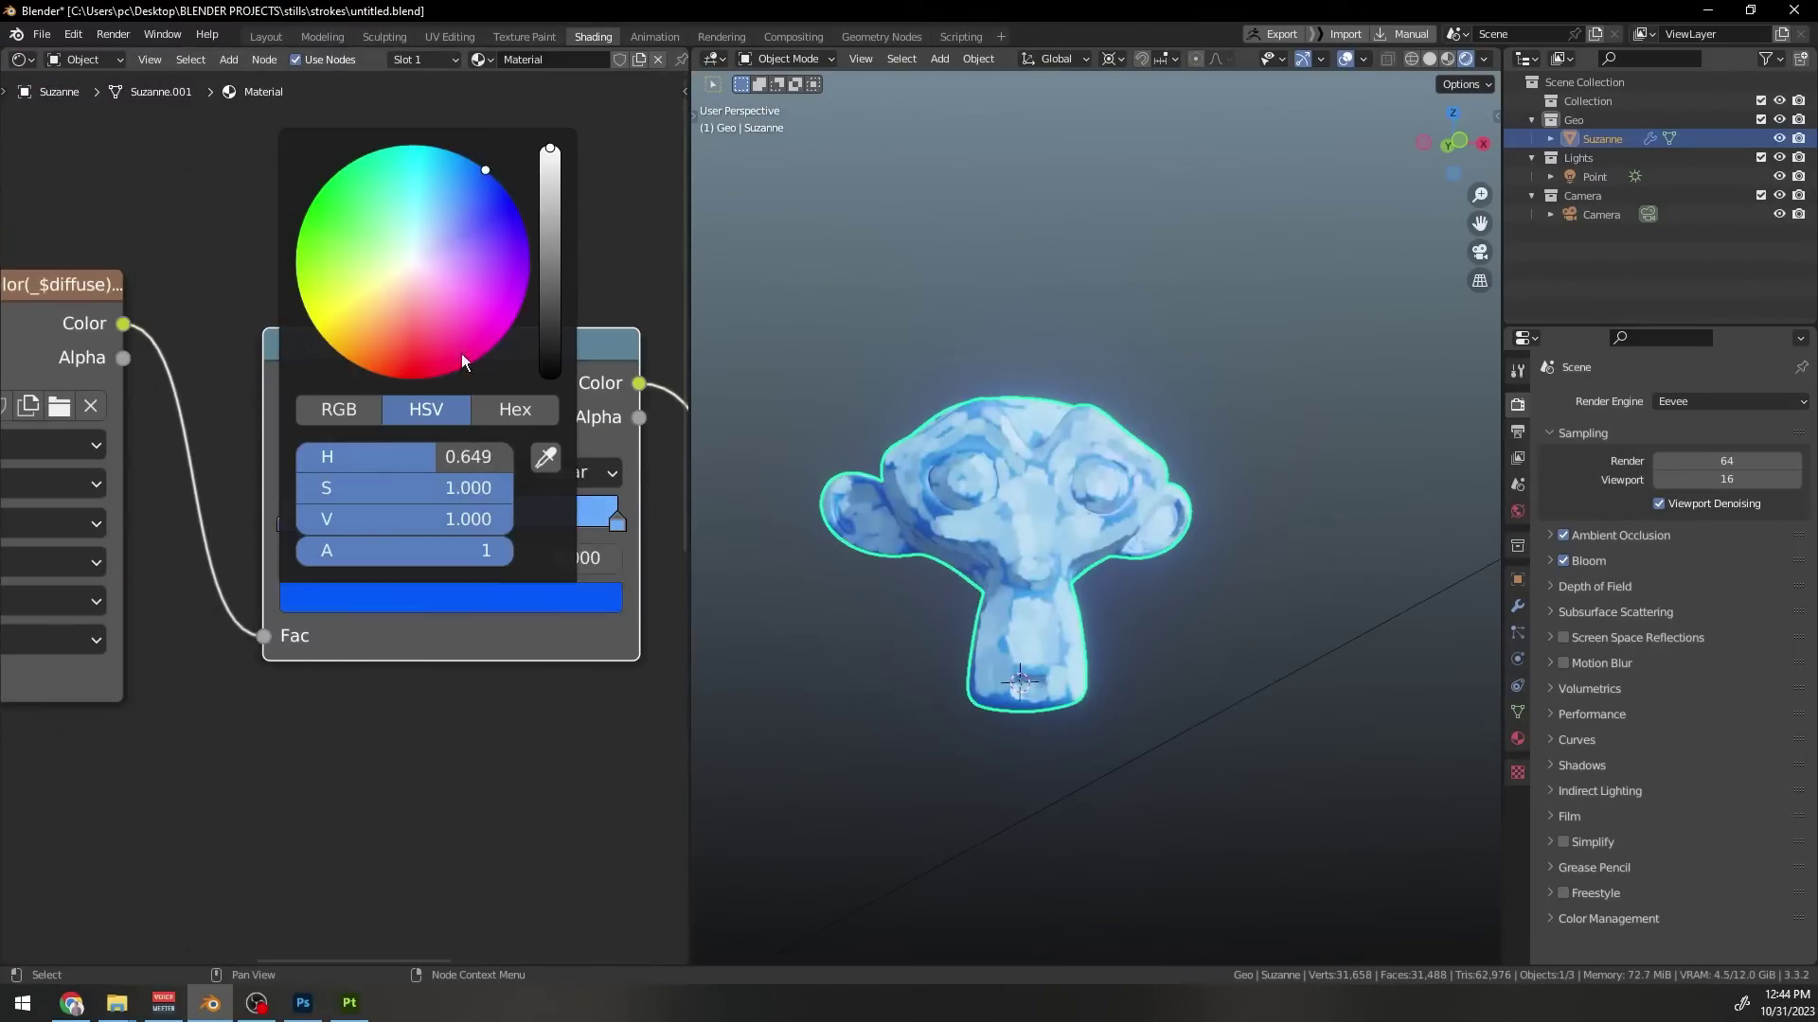
pyautogui.click(303, 471)
pyautogui.click(530, 597)
pyautogui.moveTo(473, 458); pyautogui.dragTo(477, 458)
pyautogui.hotkey('alt', 'a')
pyautogui.scroll(4, 1015, 489)
pyautogui.moveTo(1155, 490); pyautogui.dragTo(1089, 582, button='middle')
pyautogui.scroll(-5, 1016, 489)
pyautogui.scroll(3, 941, 539)
pyautogui.scroll(-1, 941, 540)
pyautogui.click(531, 597)
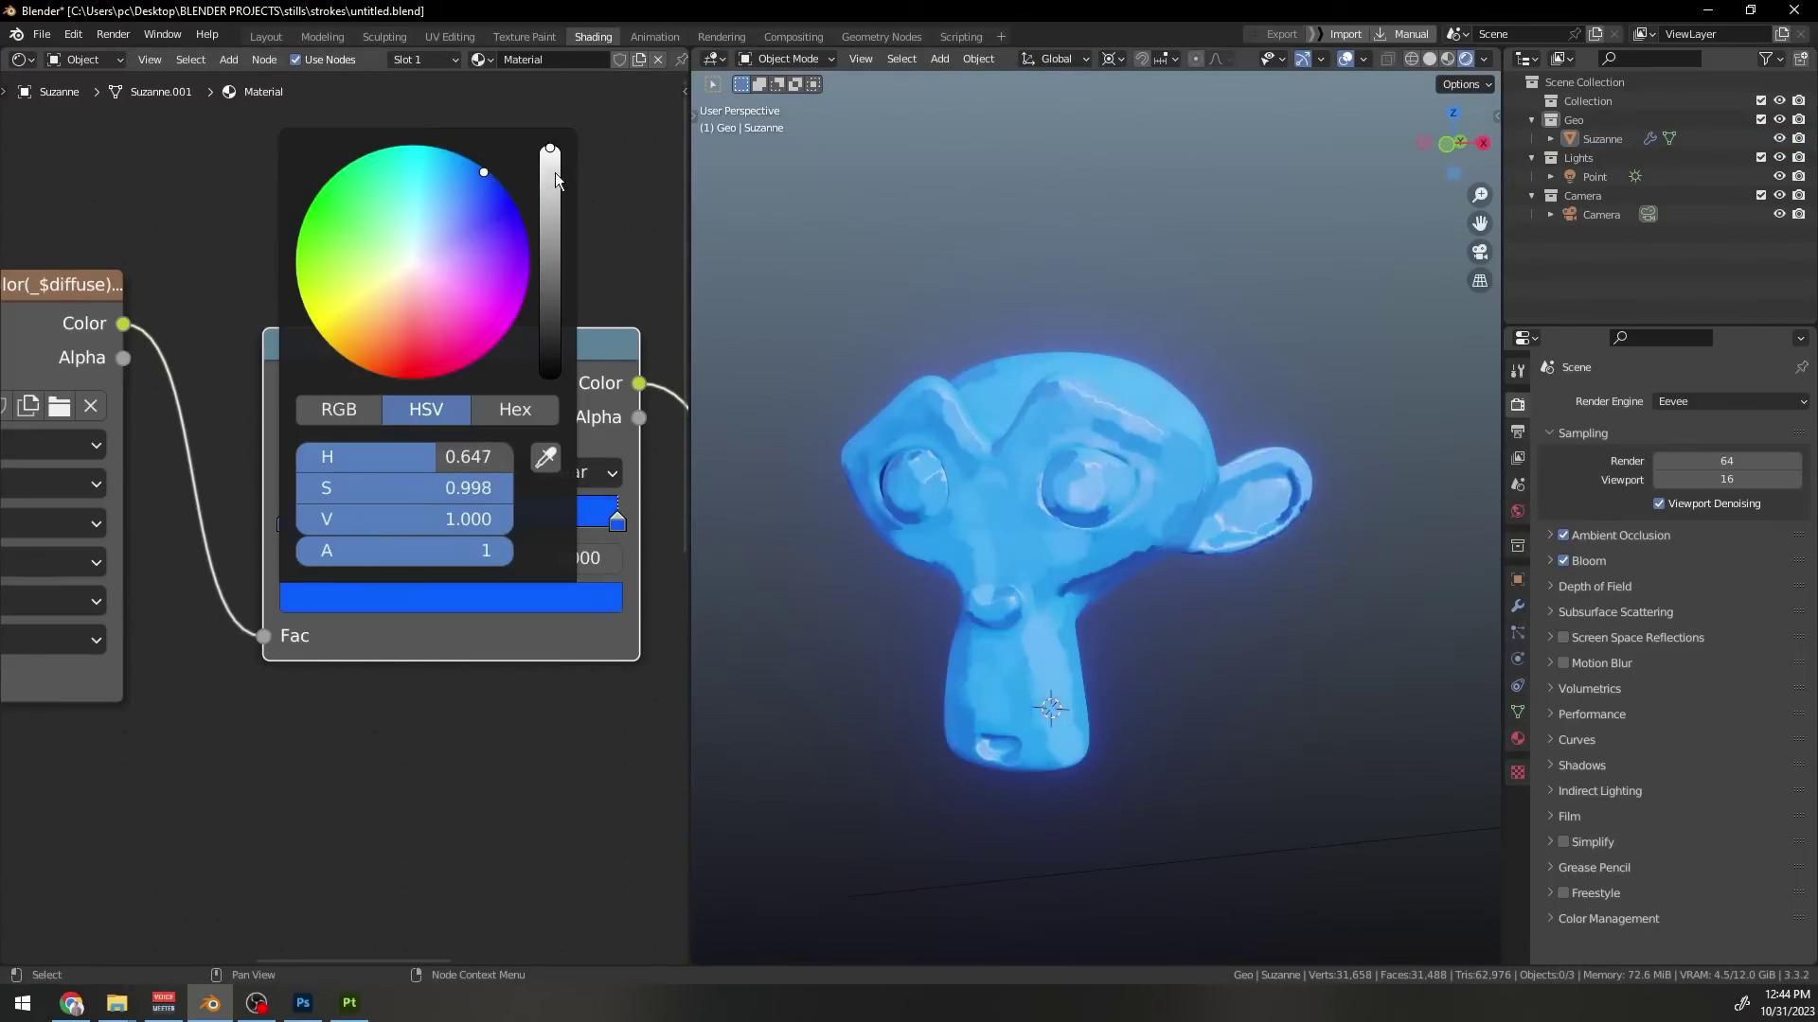
# Rotate the sun light named Point freely to change the lighting on Suzanne
pyautogui.click(1595, 177)
pyautogui.click(1517, 660)
pyautogui.press('r')
pyautogui.press('r')
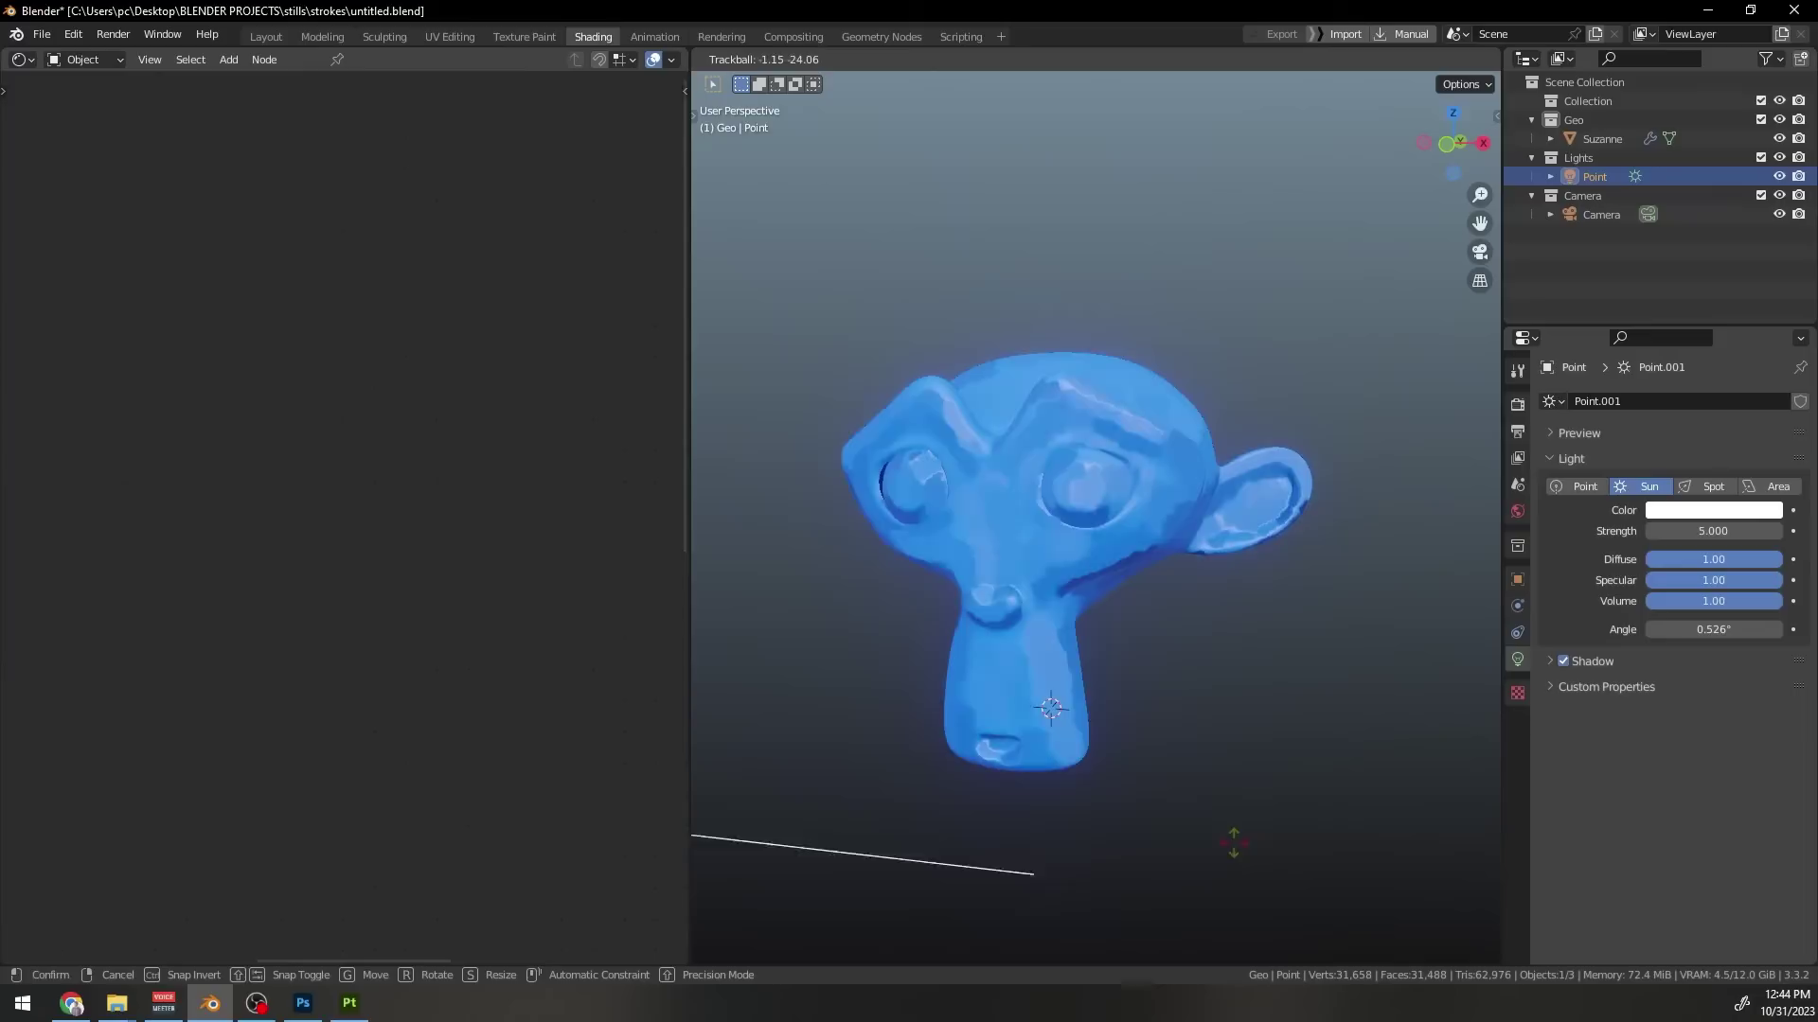
pyautogui.click(1167, 622)
pyautogui.scroll(-5, 1167, 622)
pyautogui.press('r')
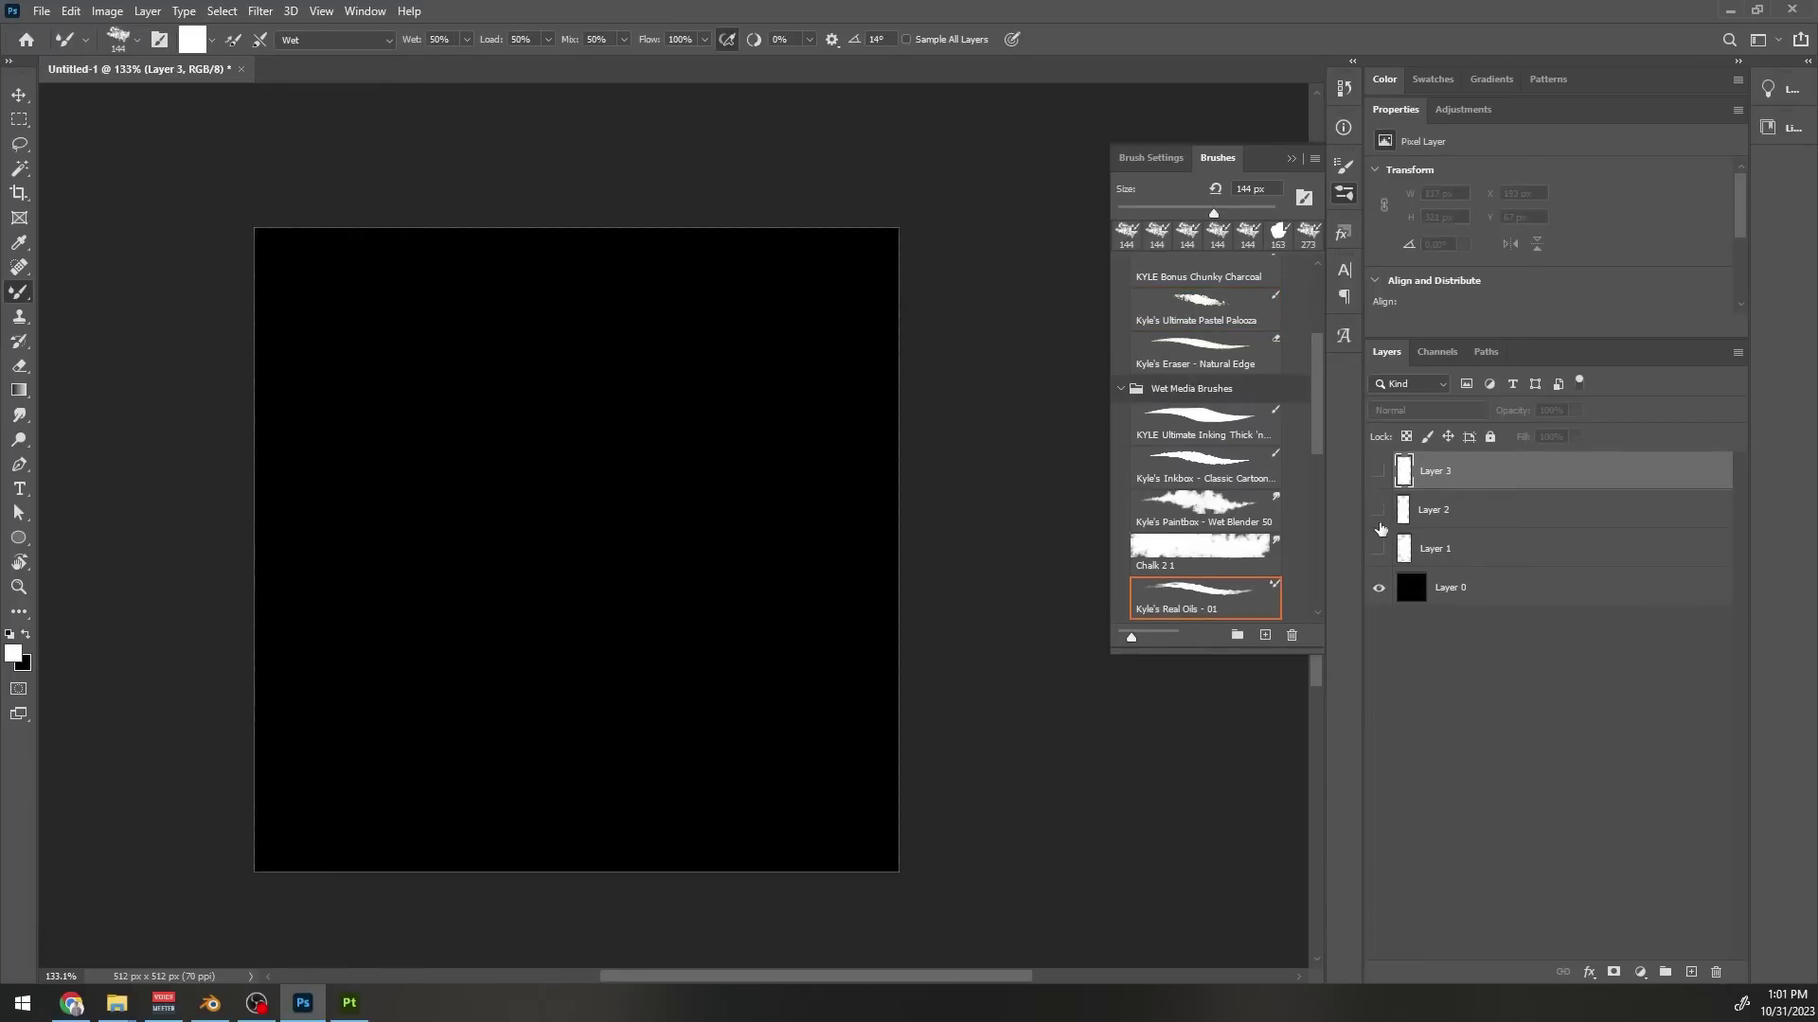
# Switch to Photoshop and toggle the visibility of Layers 1, 2 and 3 to examine each painted stroke
pyautogui.click(1379, 512)
pyautogui.click(1378, 512)
pyautogui.click(1378, 471)
pyautogui.click(1378, 471)
pyautogui.click(1378, 510)
pyautogui.click(1379, 548)
pyautogui.click(1379, 472)
pyautogui.click(1378, 471)
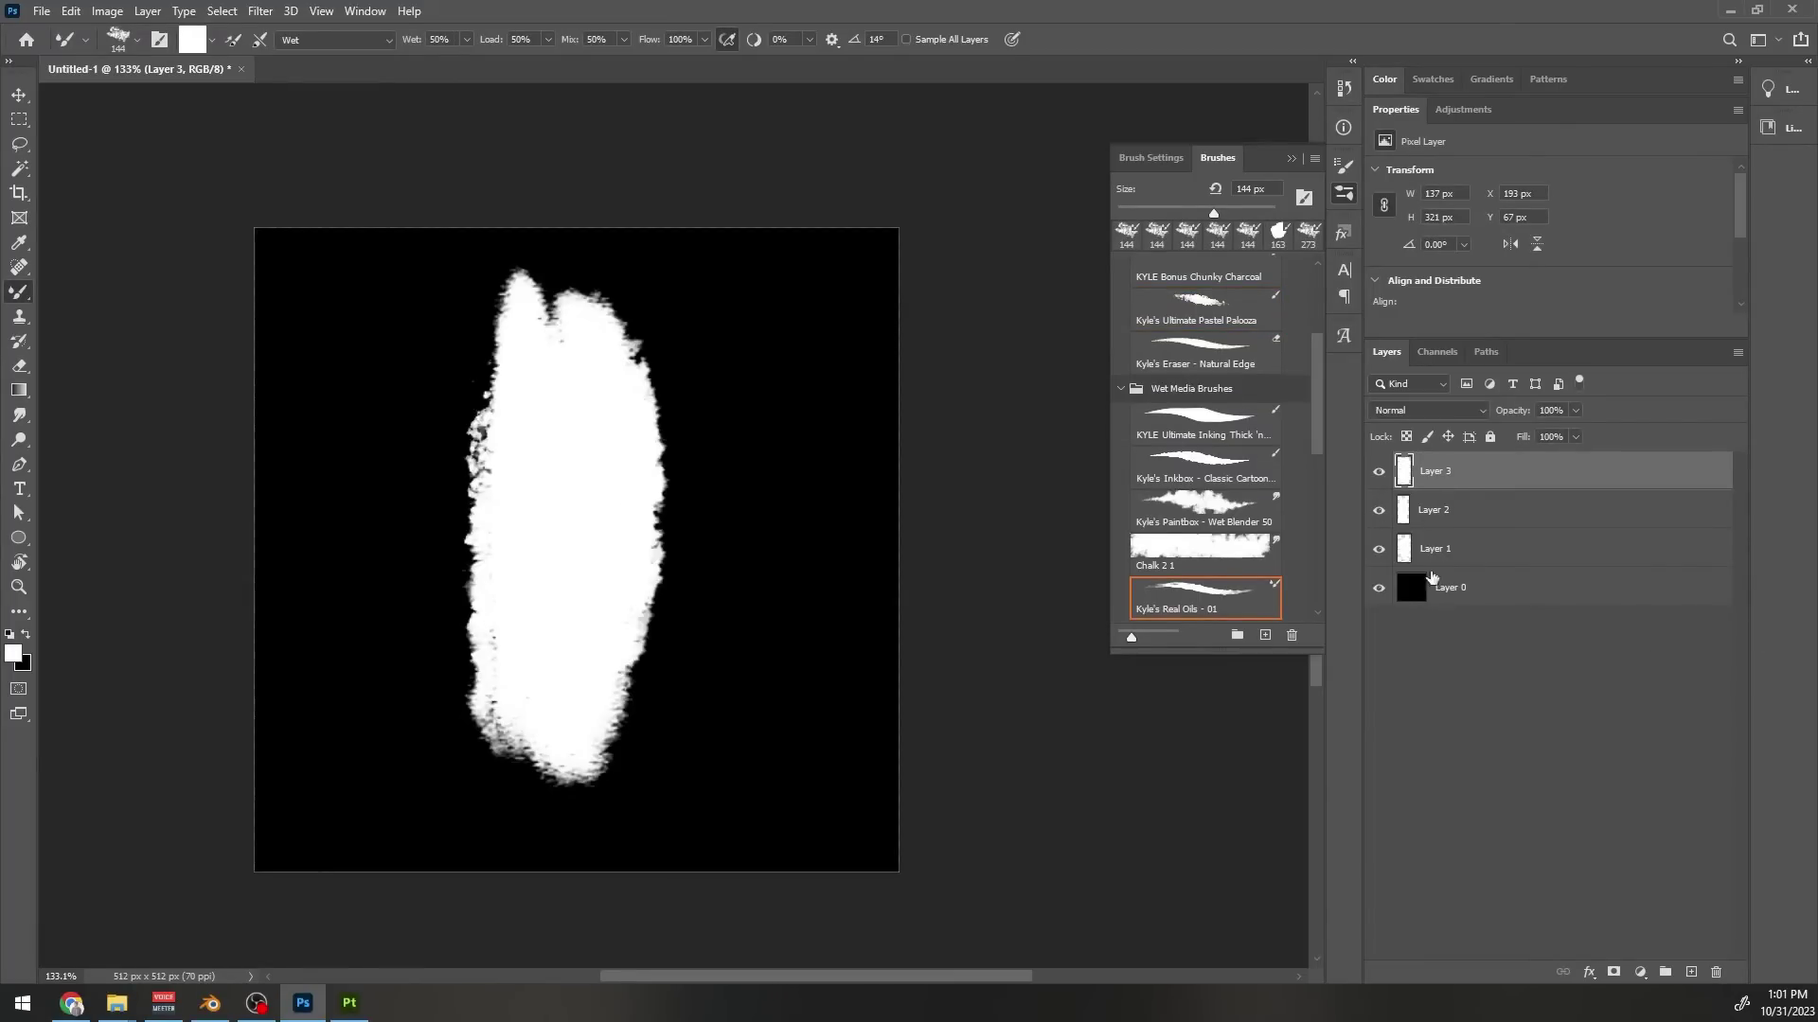
# Save Layer 3's stroke alone on a transparent background as 1.png in a new folder named strokes
pyautogui.click(1379, 588)
pyautogui.click(1376, 546)
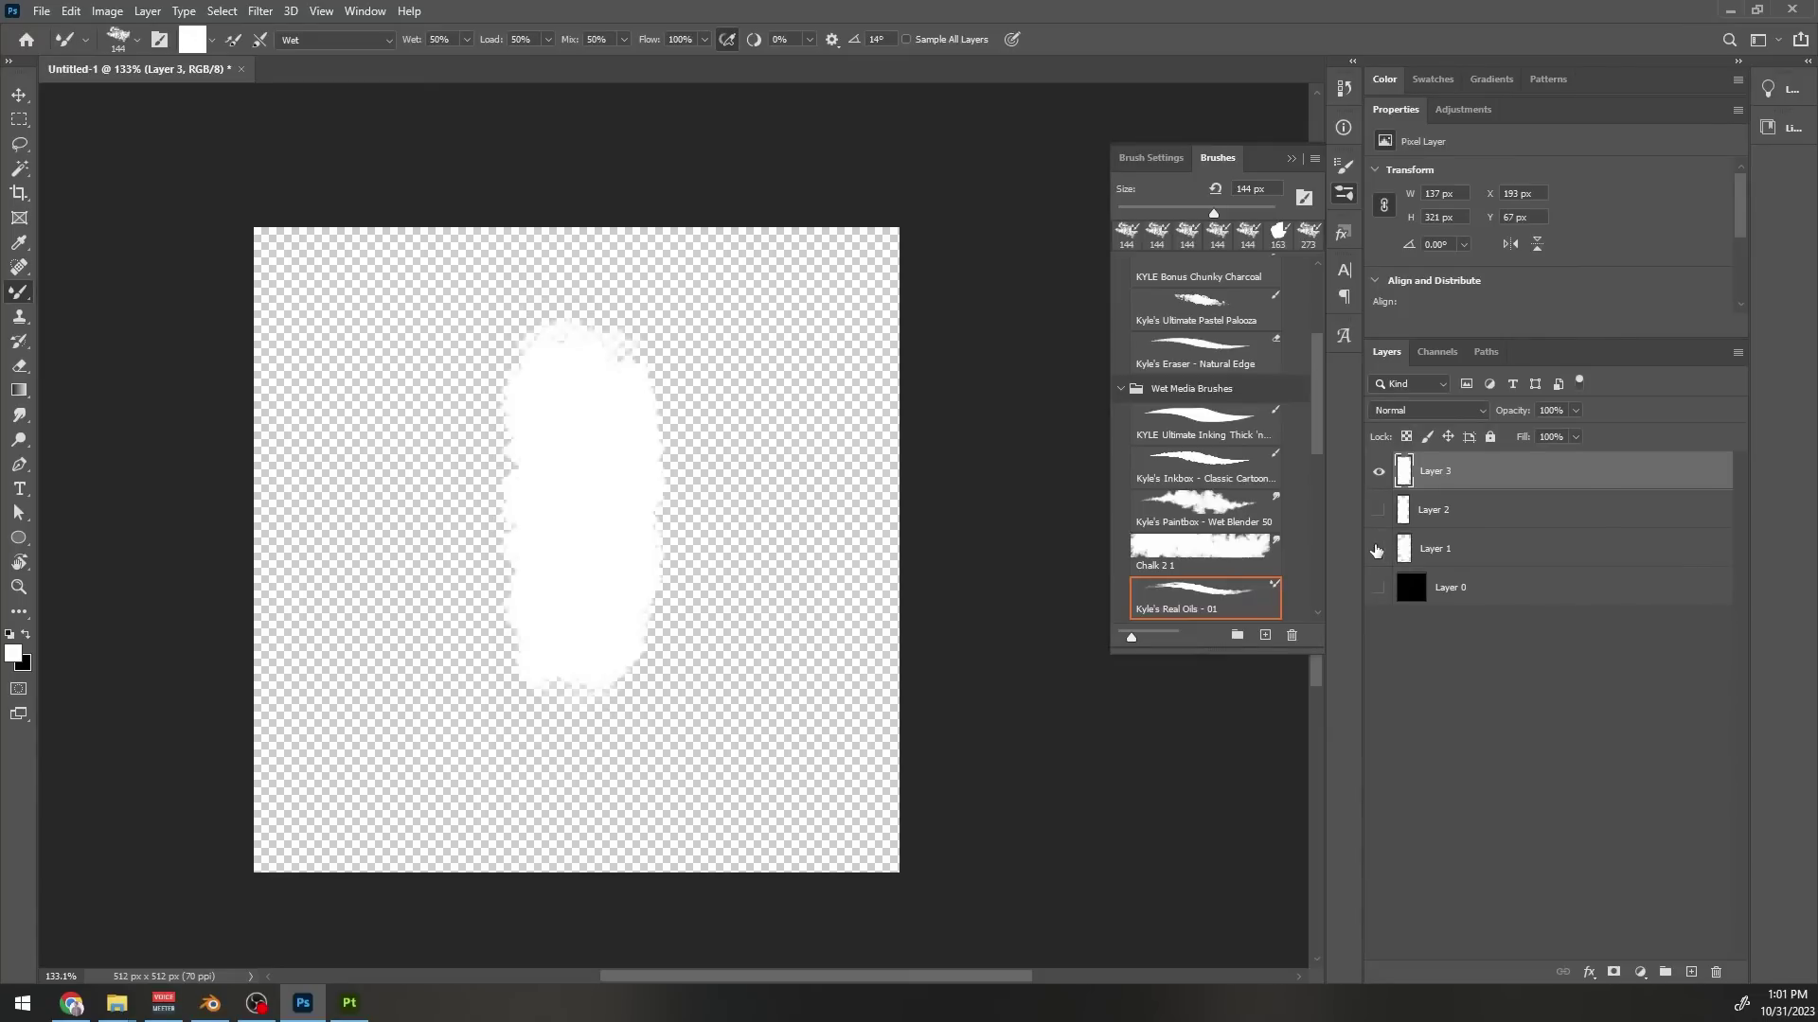
pyautogui.hotkey('ctrl', 'shift', 's')
pyautogui.click(138, 83)
pyautogui.write('strokes')
pyautogui.press('Return')
pyautogui.press('Return')
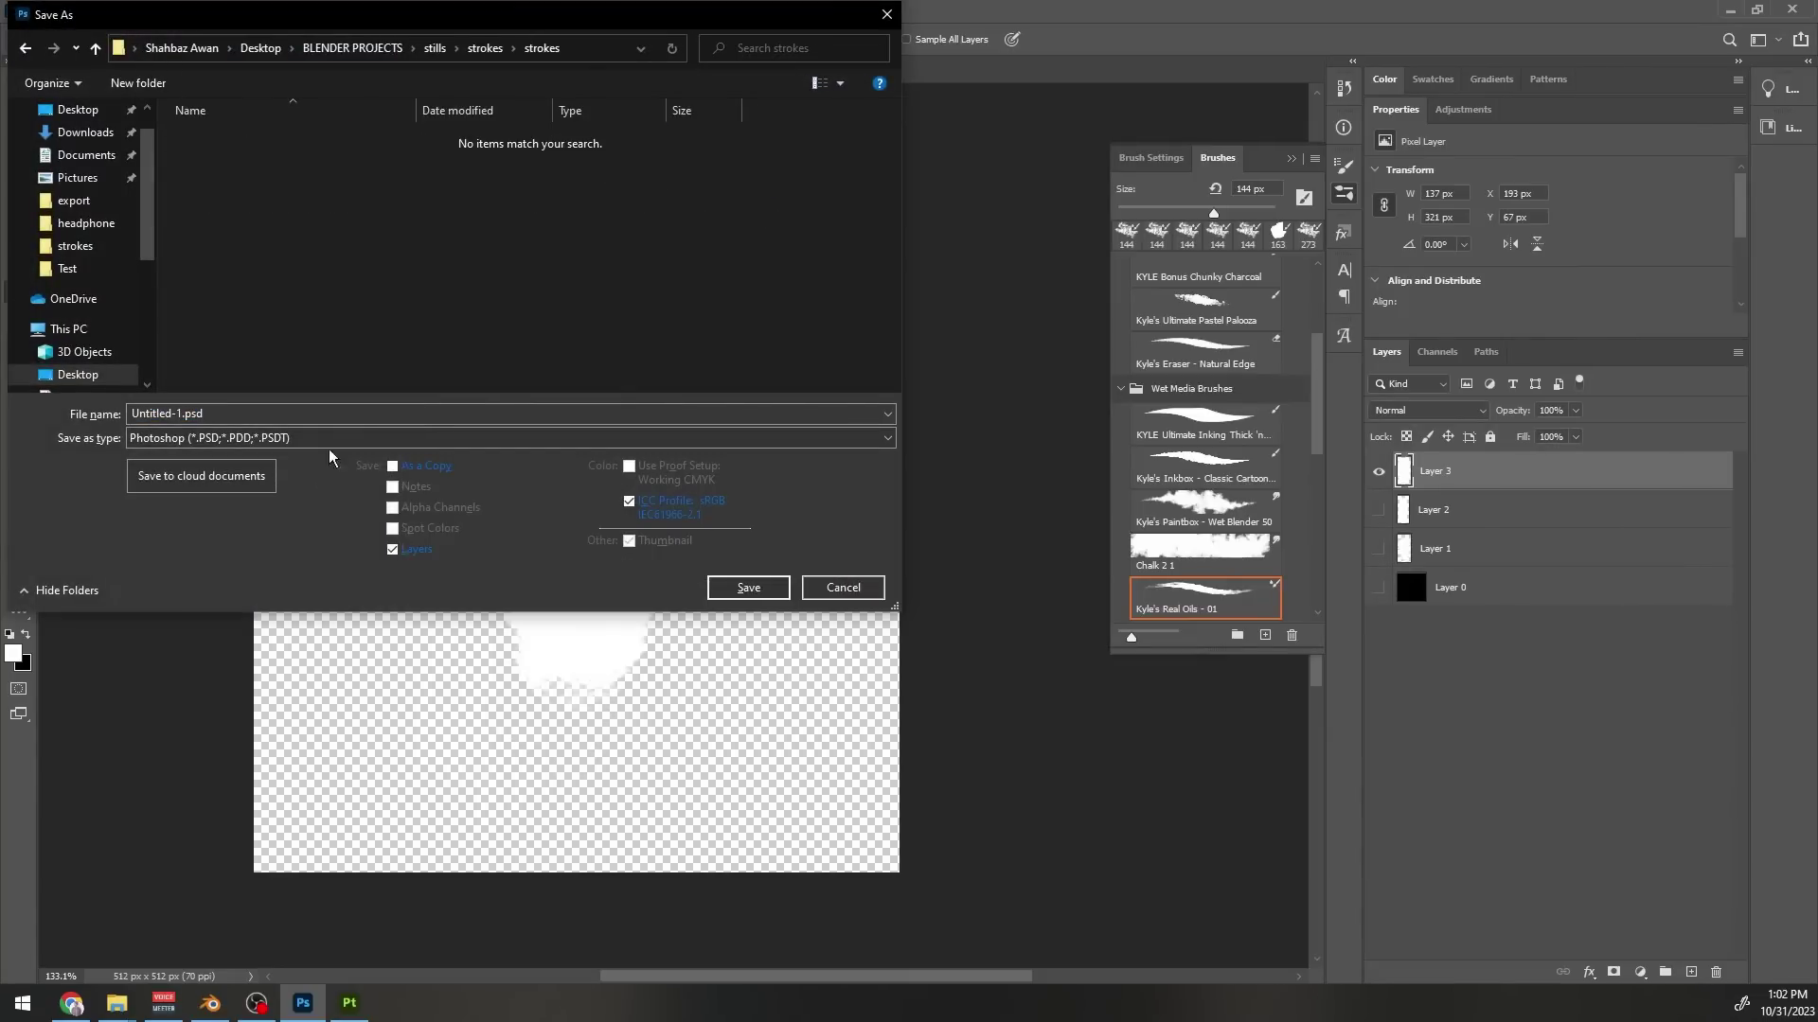
pyautogui.click(328, 439)
pyautogui.write('1')
pyautogui.click(748, 587)
# Show only Layer 2 and save its stroke as 2.png in the strokes folder
pyautogui.click(1379, 471)
pyautogui.click(1378, 509)
pyautogui.hotkey('ctrl', 'shift', 's')
pyautogui.click(373, 438)
pyautogui.click(284, 668)
pyautogui.write('2.png')
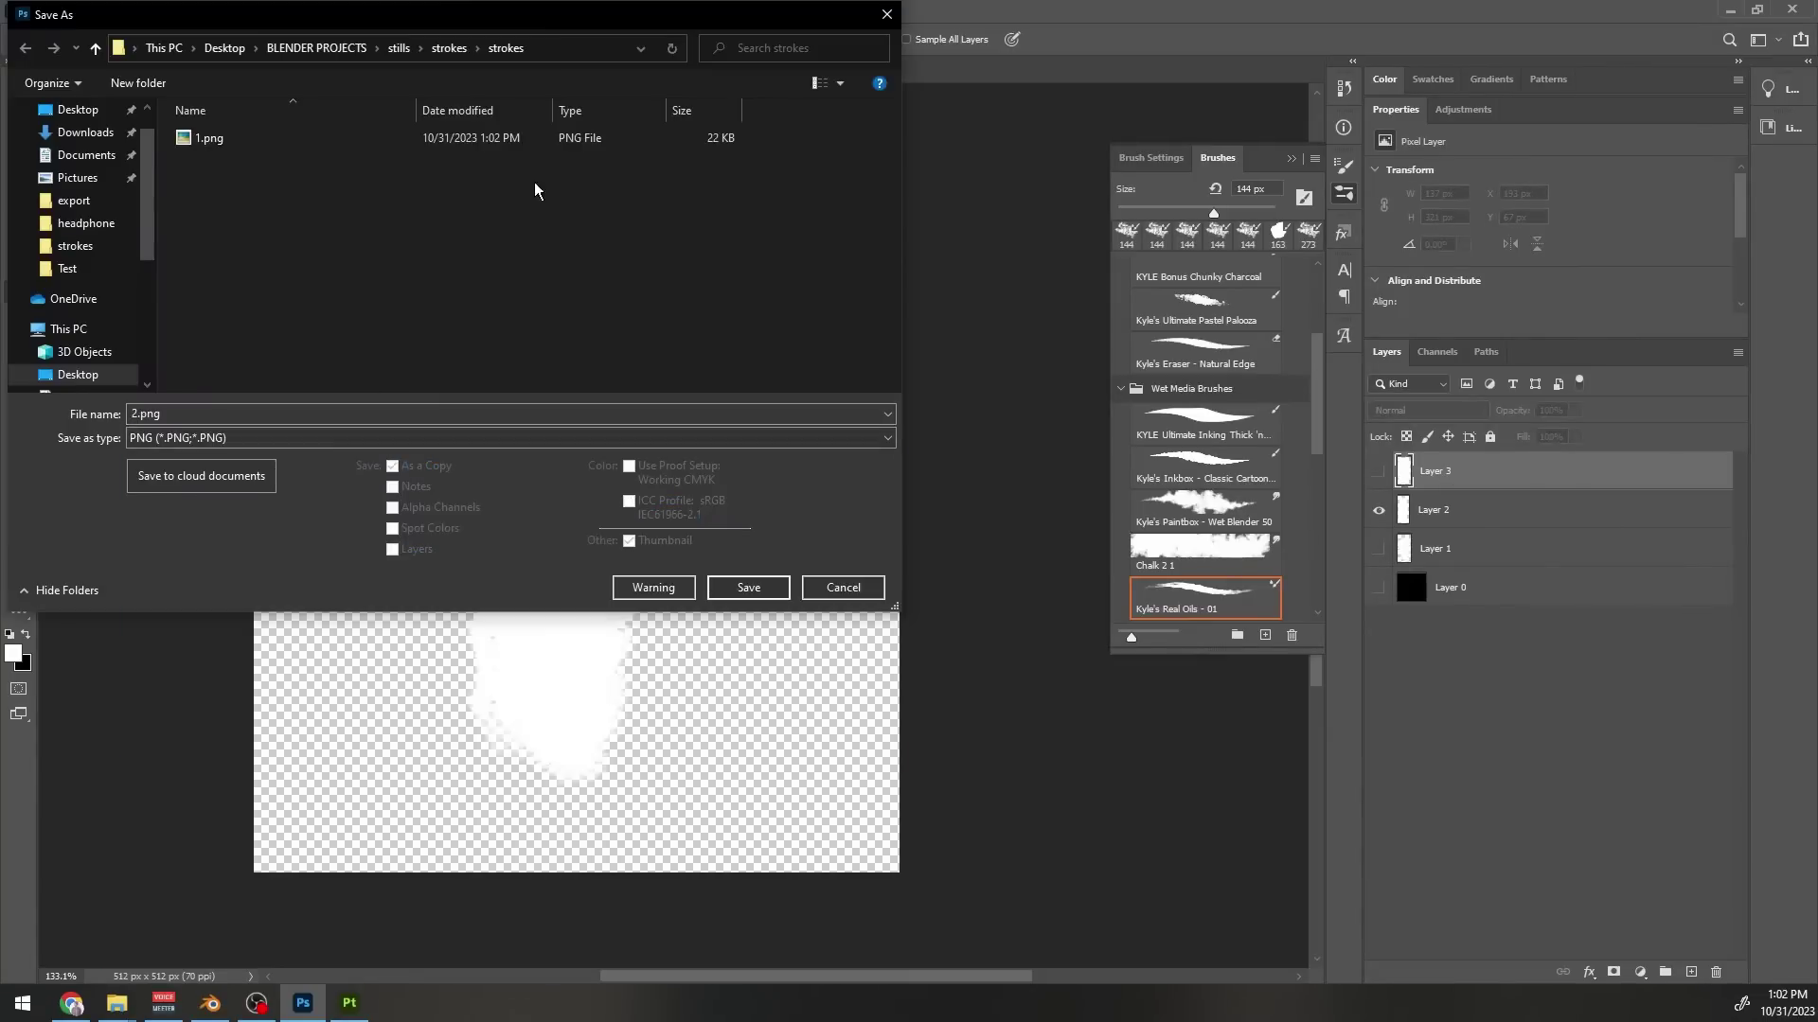
pyautogui.press('Return')
# Show only Layer 1 and save its stroke as 3.png in the strokes folder
pyautogui.click(1379, 510)
pyautogui.click(1378, 548)
pyautogui.click(1434, 548)
pyautogui.hotkey('ctrl', 'shift', 's')
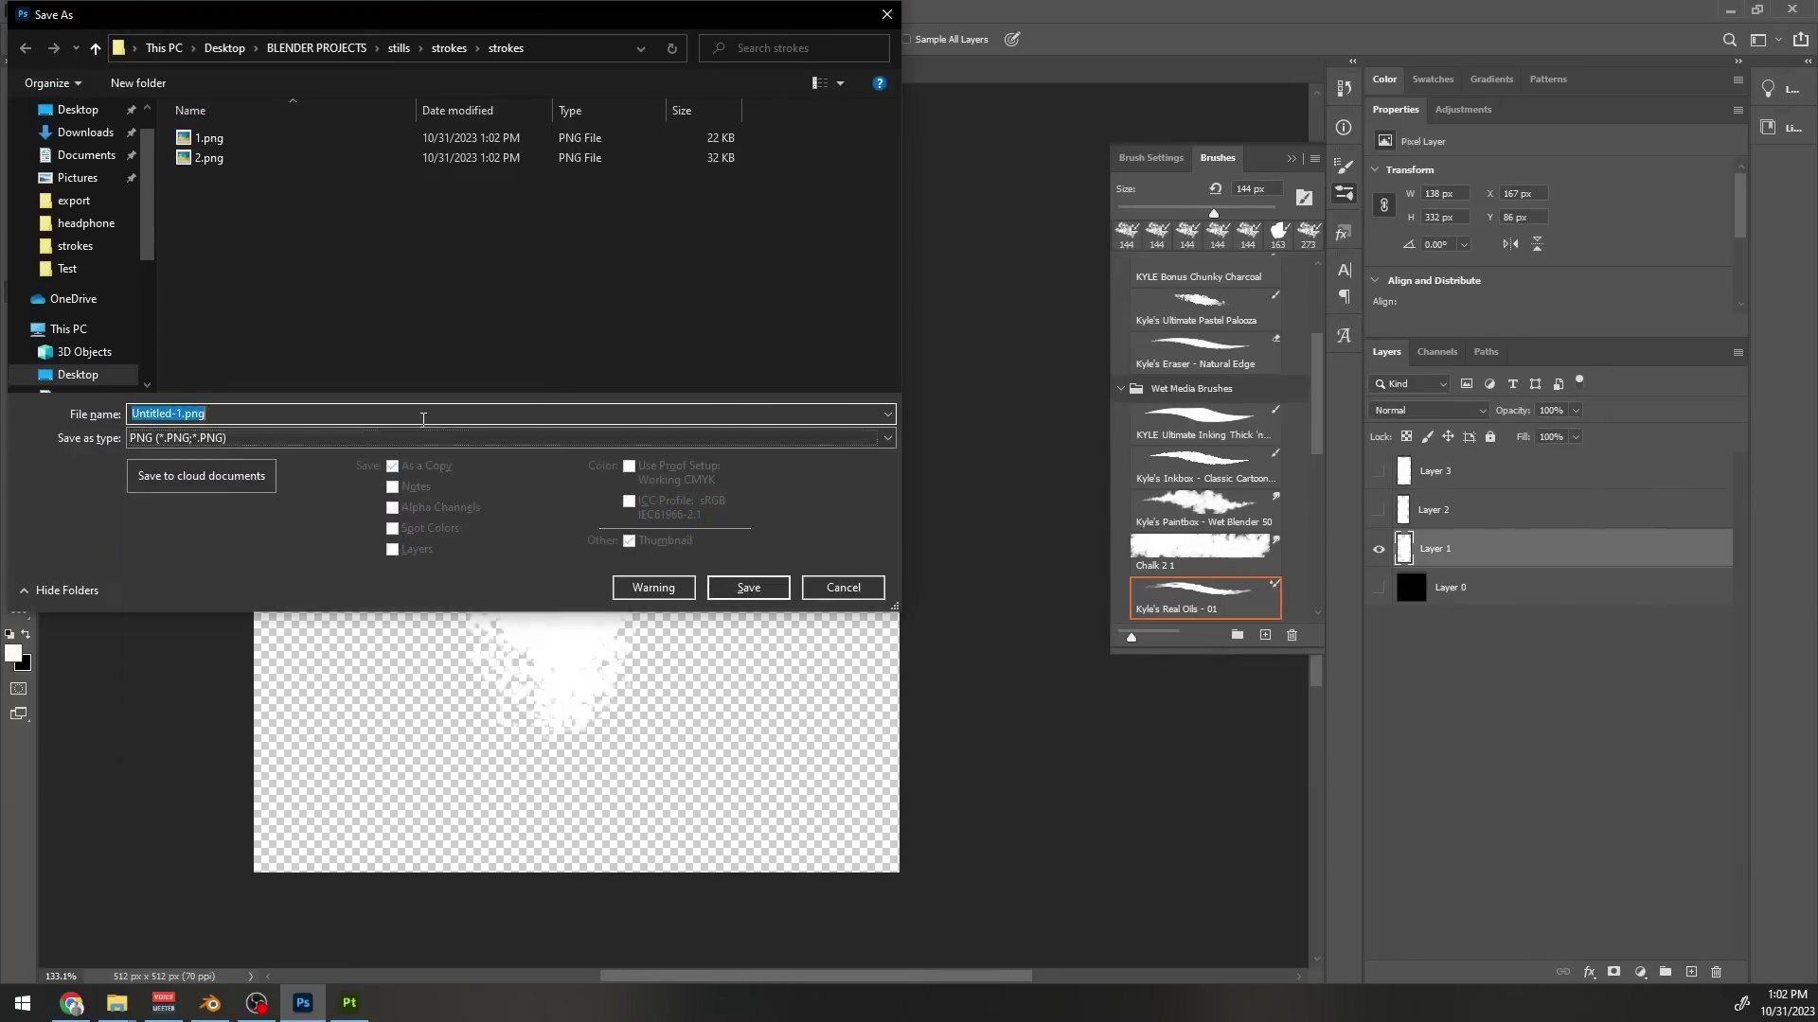
pyautogui.write('3')
pyautogui.press('Return')
pyautogui.press('Return')
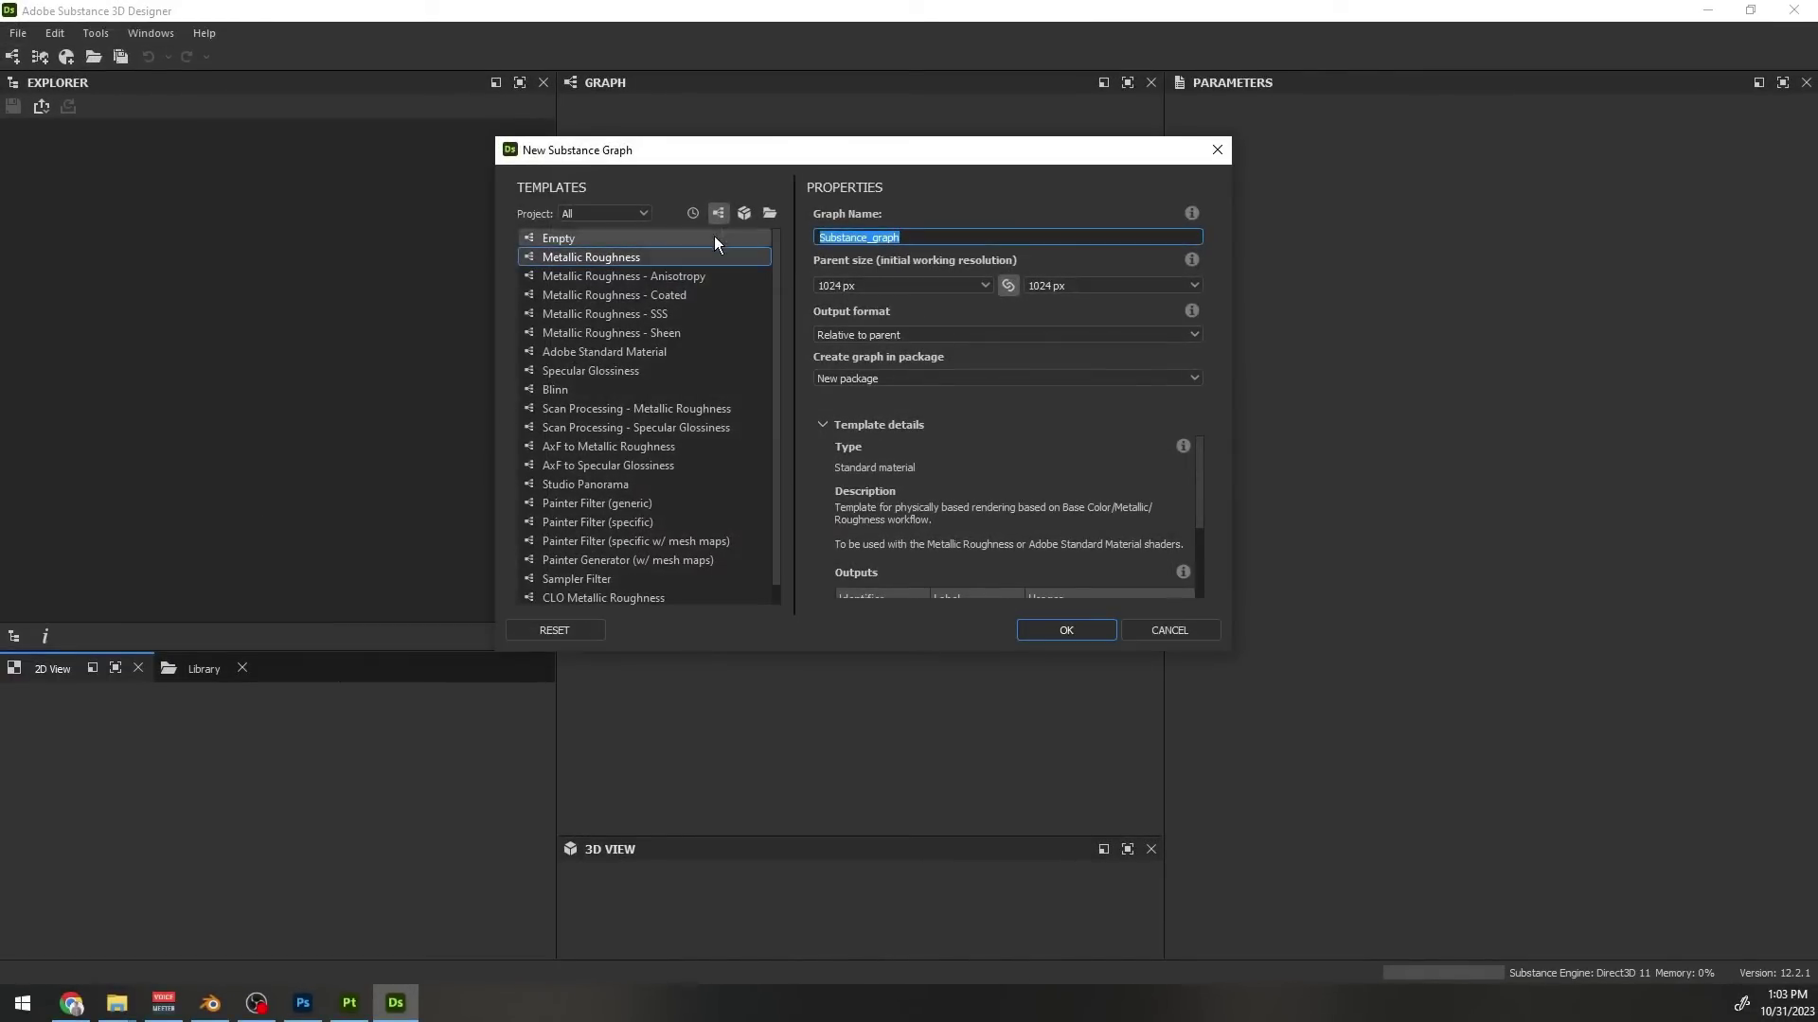
# In Substance 3D Designer, create a Metallic Roughness graph and place the for_substance image in it as a bitmap
pyautogui.click(1068, 633)
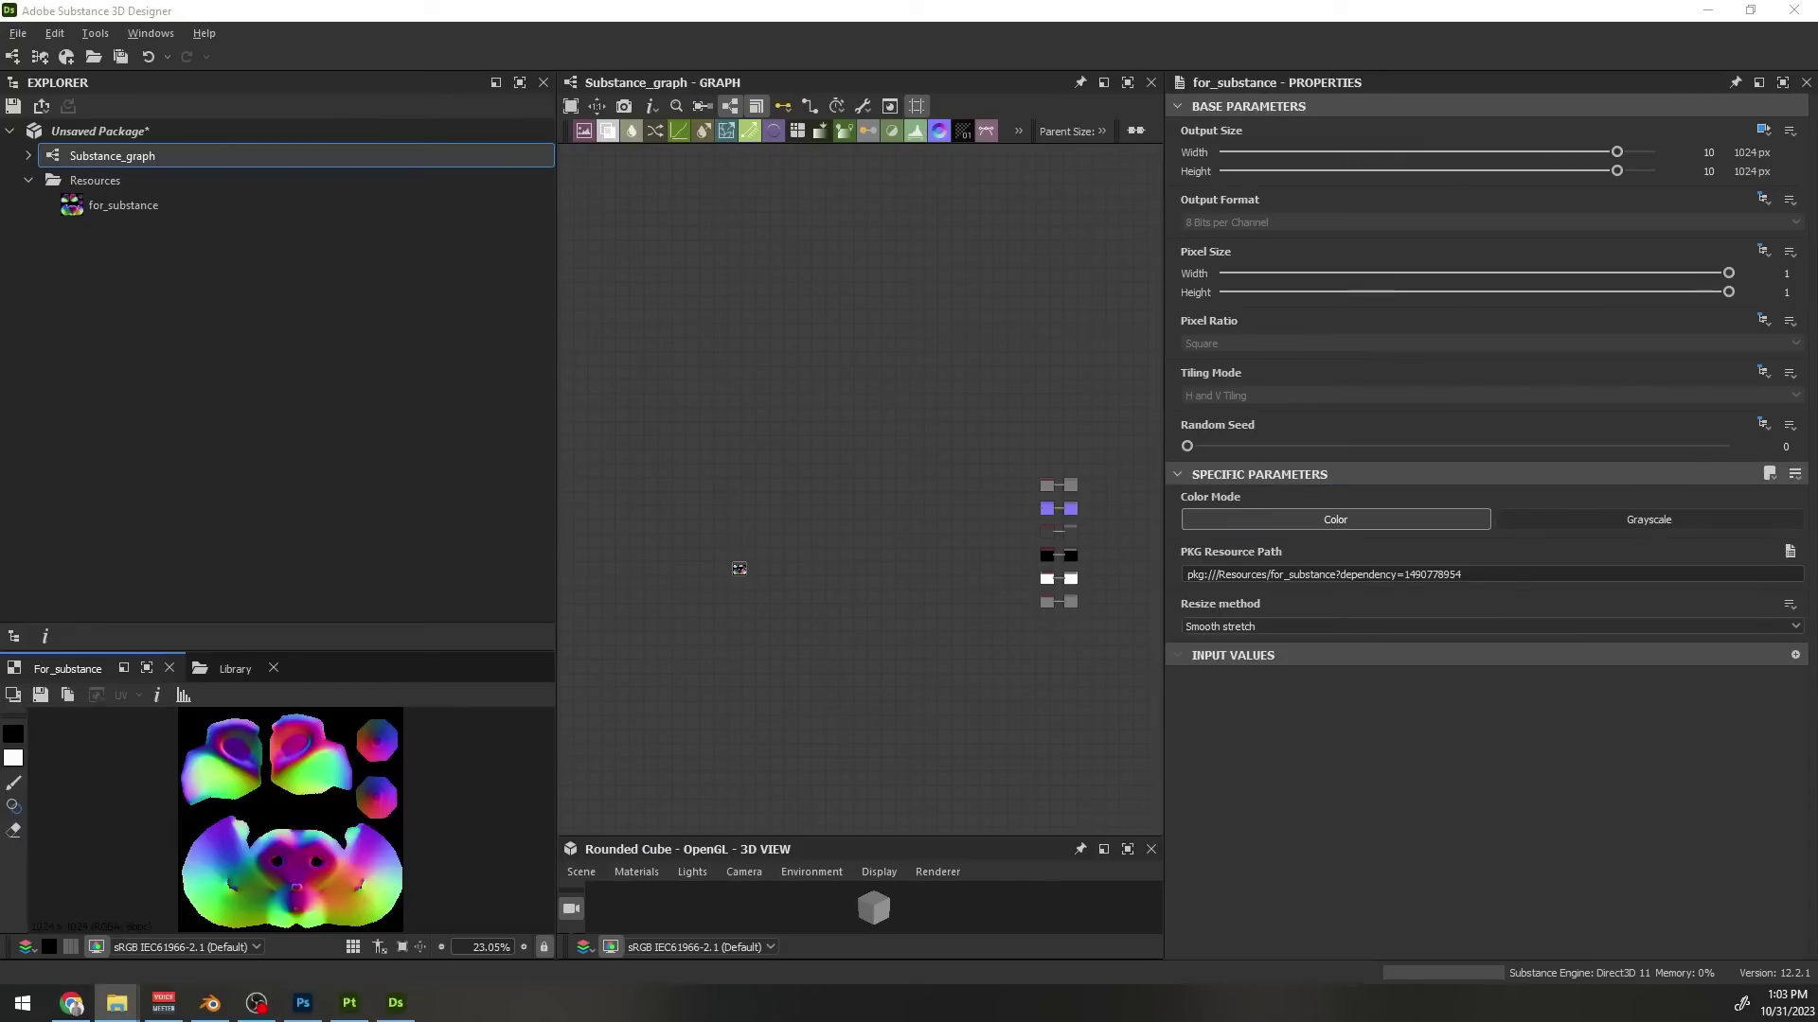
pyautogui.click(1196, 334)
pyautogui.scroll(2, 816, 494)
pyautogui.moveTo(694, 615); pyautogui.dragTo(746, 602)
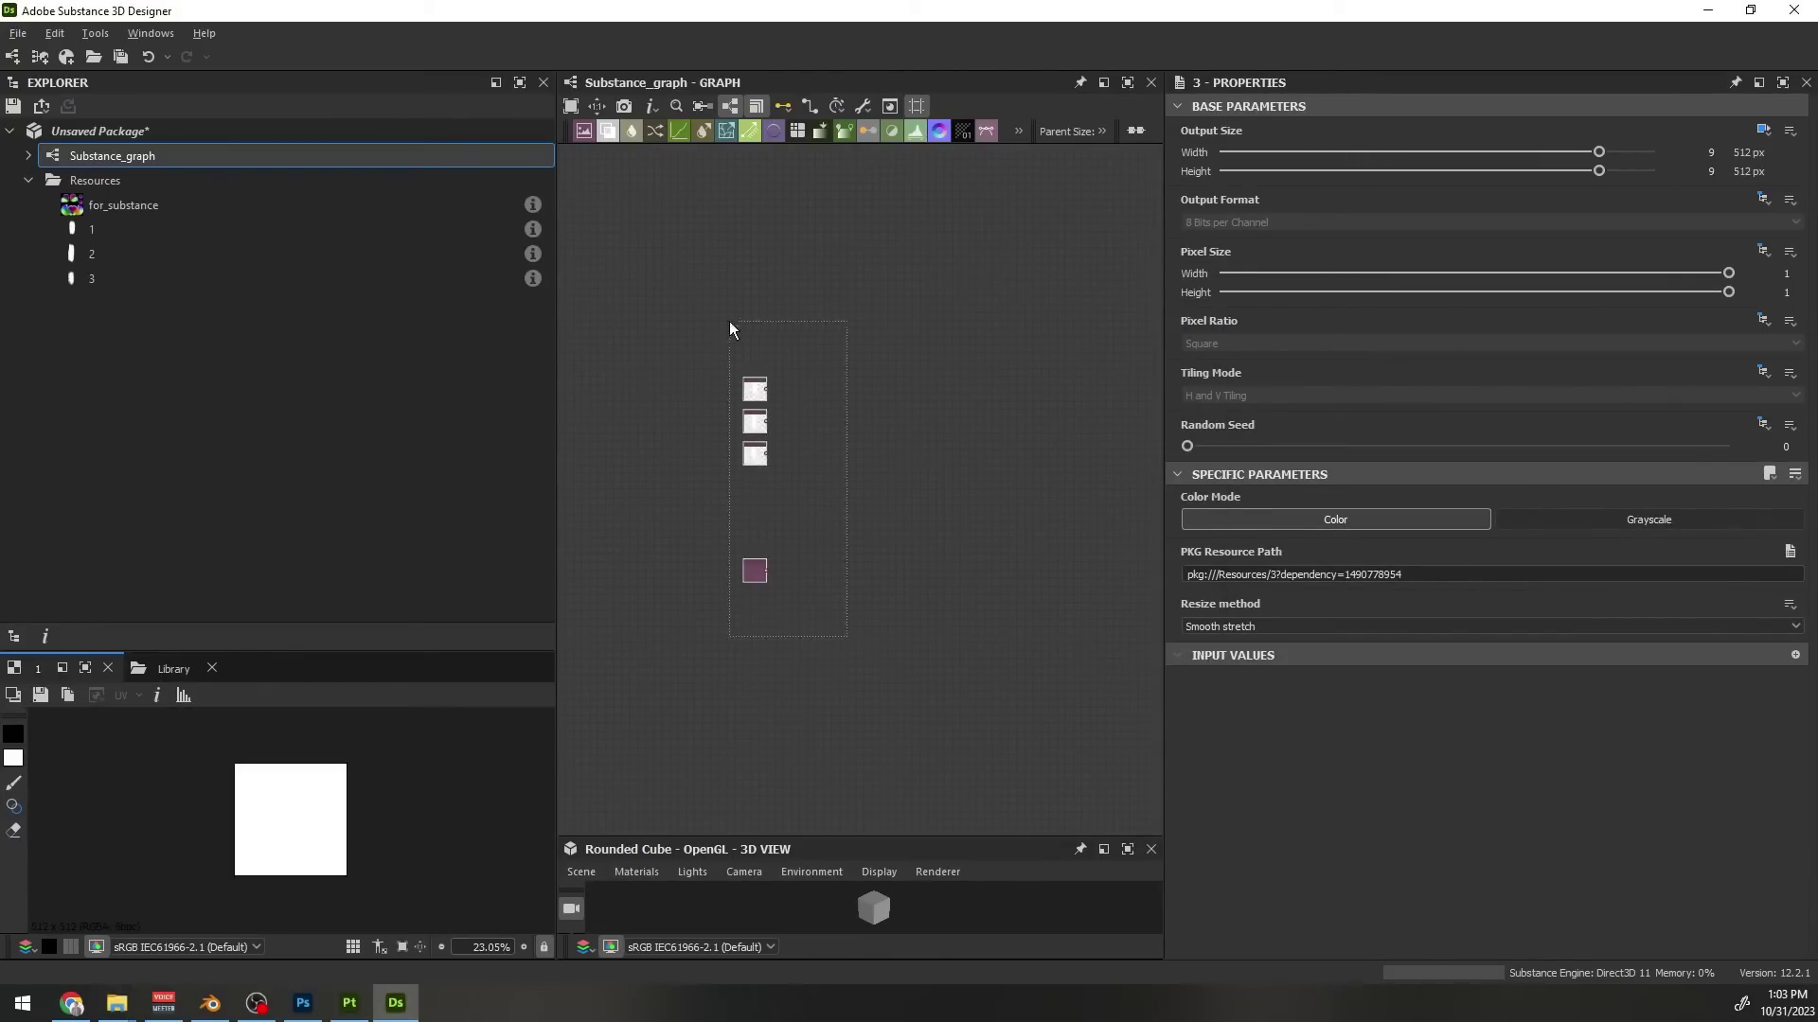
# Arrange the stroke bitmaps 1, 2 and 3 above the for_substance bitmap and remove every output except Base Color
pyautogui.moveTo(729, 321); pyautogui.dragTo(730, 322)
pyautogui.moveTo(753, 387); pyautogui.dragTo(753, 500)
pyautogui.moveTo(1141, 530); pyautogui.dragTo(873, 524, button='middle')
pyautogui.moveTo(1015, 666); pyautogui.dragTo(876, 392)
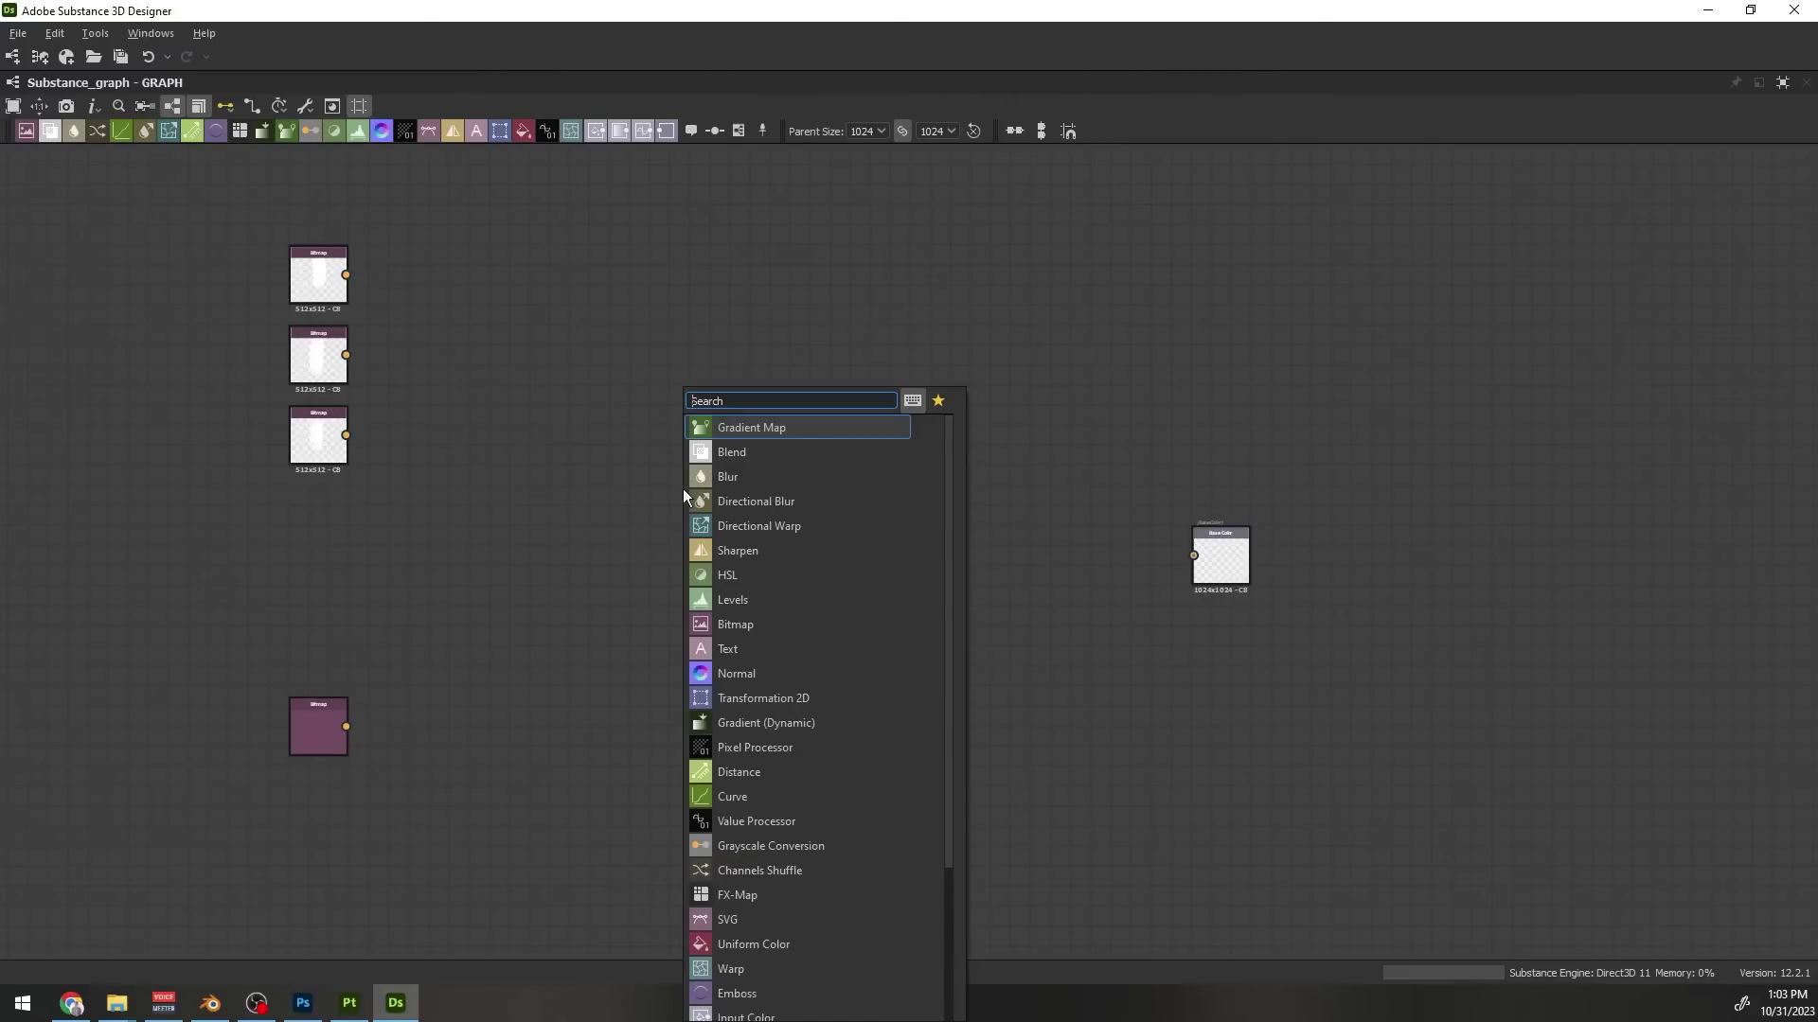
# Add a Tile Sampler Color node between the bitmaps and the Base Color output
pyautogui.write('sampler color n')
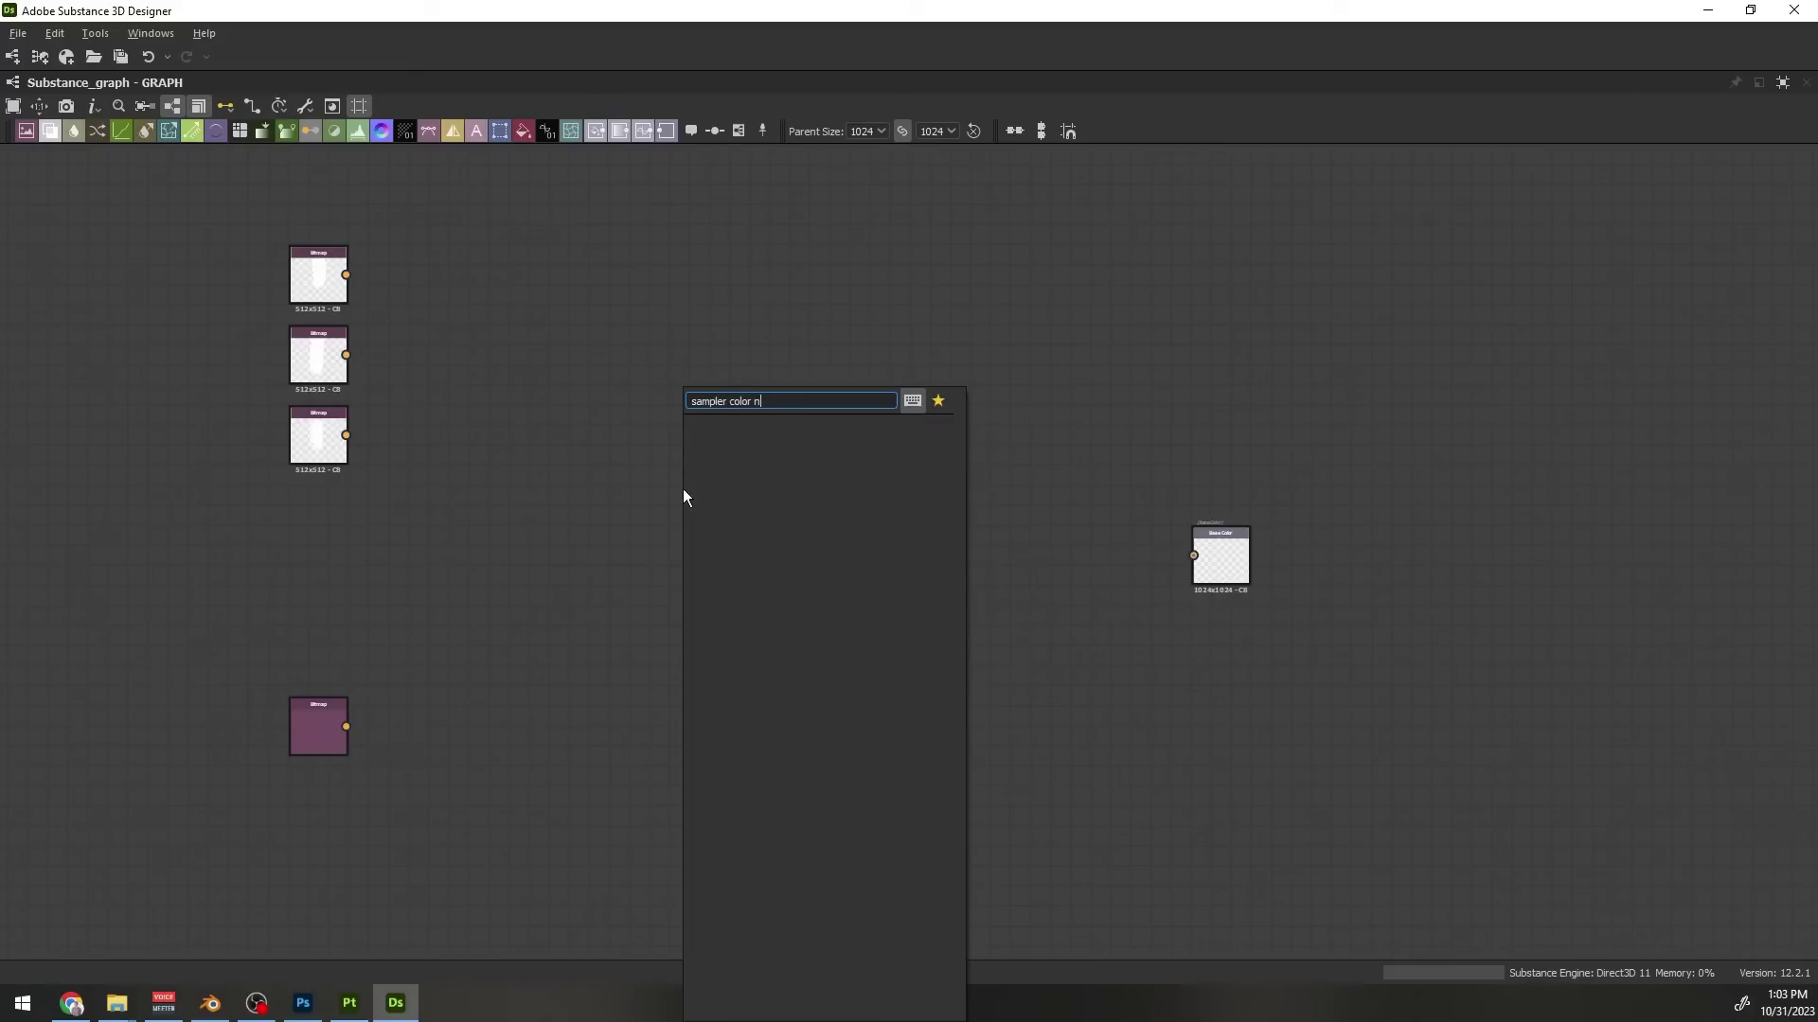
pyautogui.press('BackSpace')
pyautogui.press('BackSpace')
pyautogui.press('BackSpace')
pyautogui.press('BackSpace')
pyautogui.press('Return')
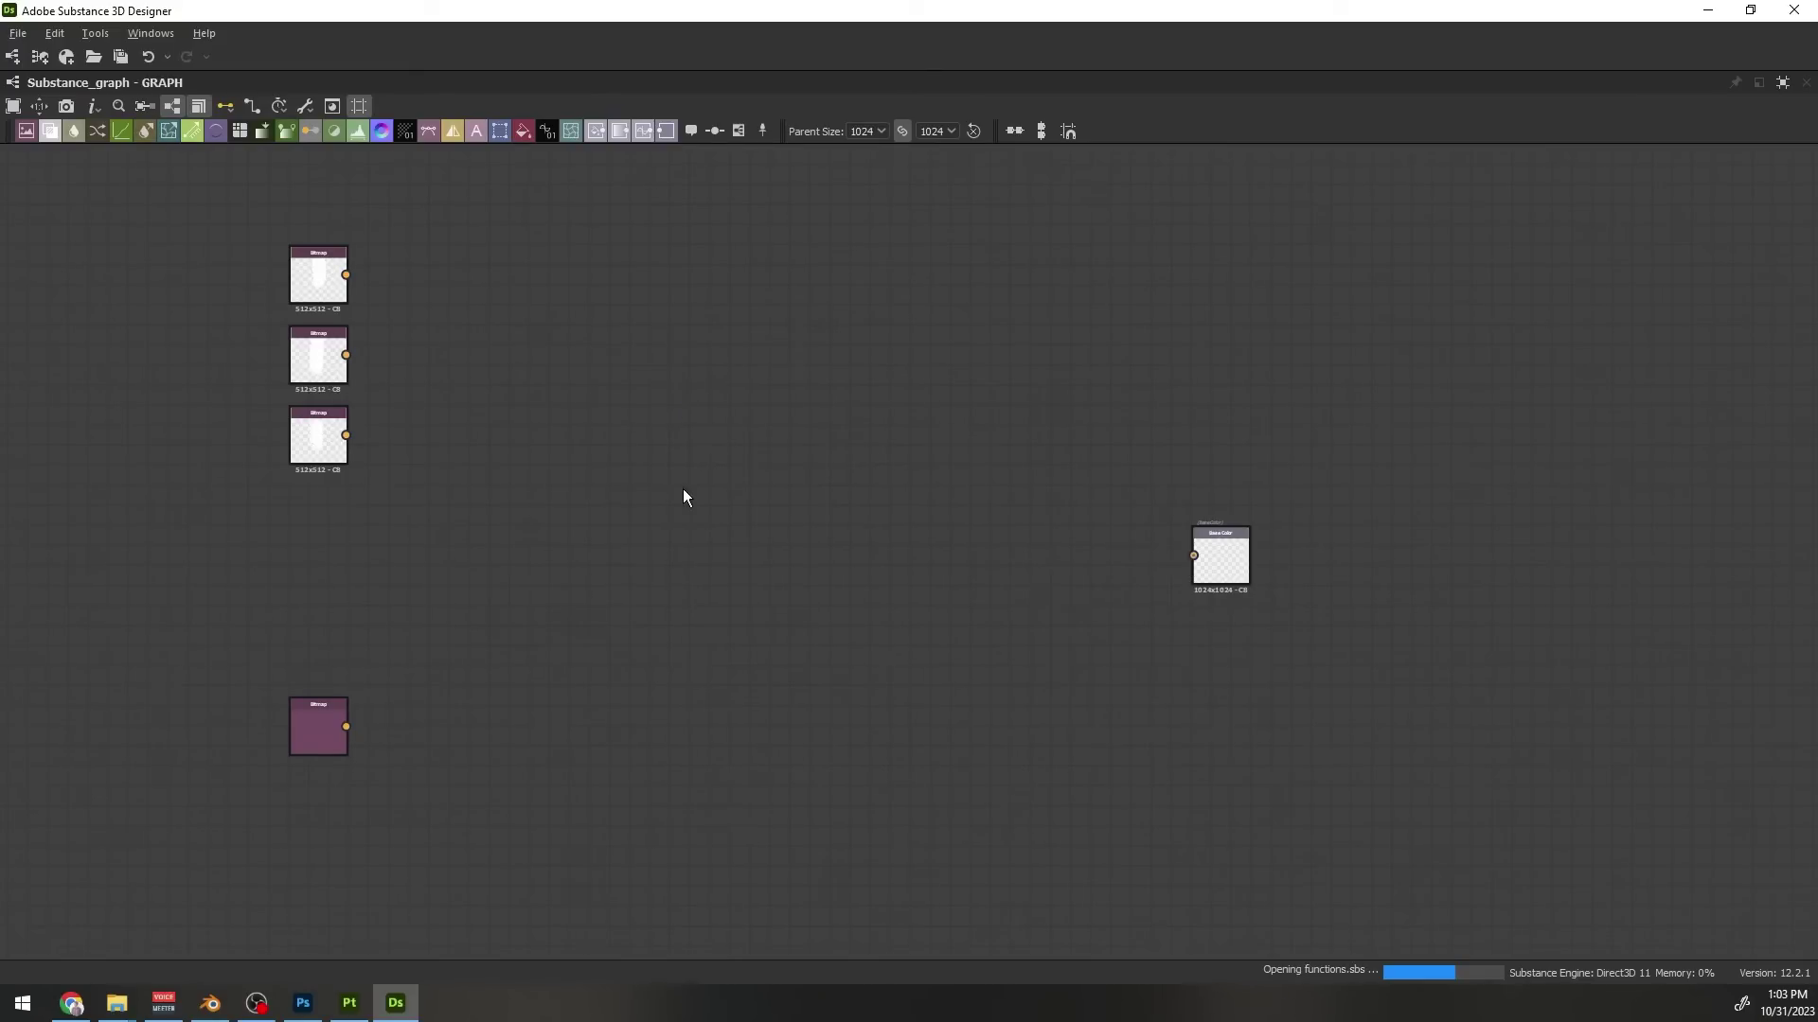
pyautogui.scroll(4, 678, 495)
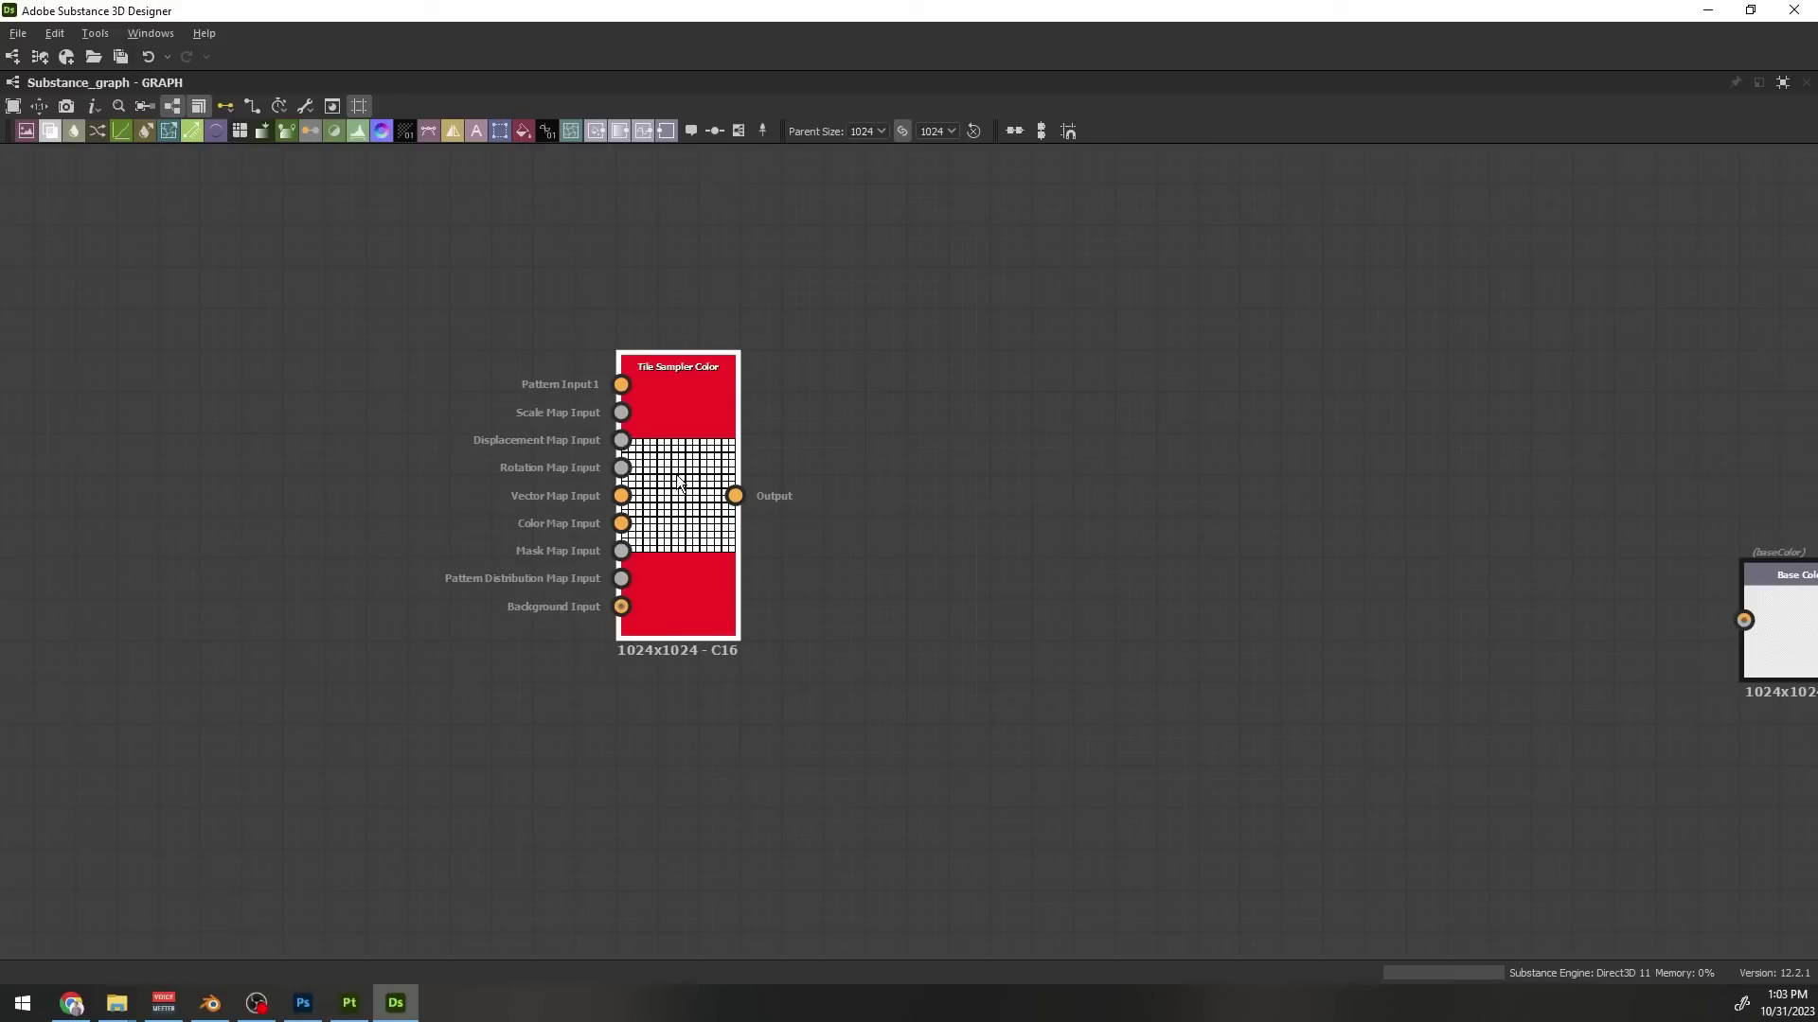
pyautogui.moveTo(678, 484); pyautogui.dragTo(716, 614)
# Set the Tile Sampler Color's Pattern to Pattern Input with a Pattern Input Number of 3
pyautogui.hotkey('shift', 'space')
pyautogui.scroll(-3, 1373, 686)
pyautogui.scroll(-3, 1386, 718)
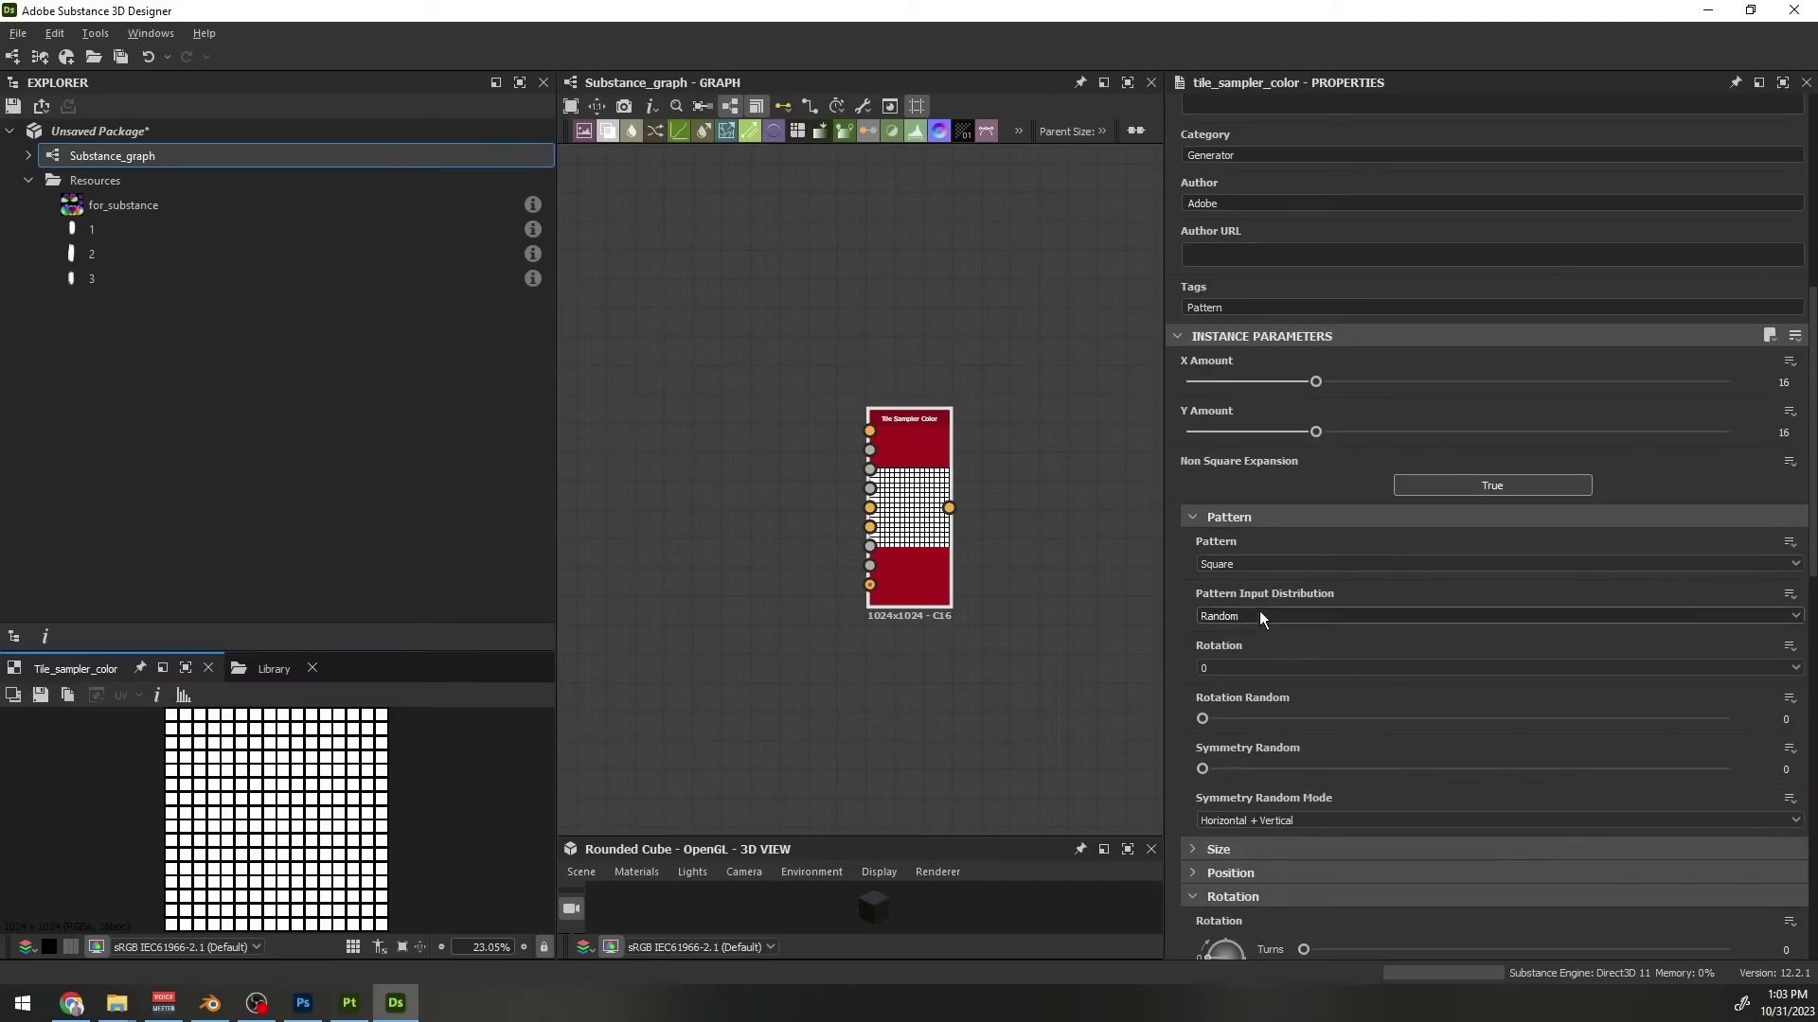
pyautogui.click(1246, 564)
pyautogui.click(1242, 589)
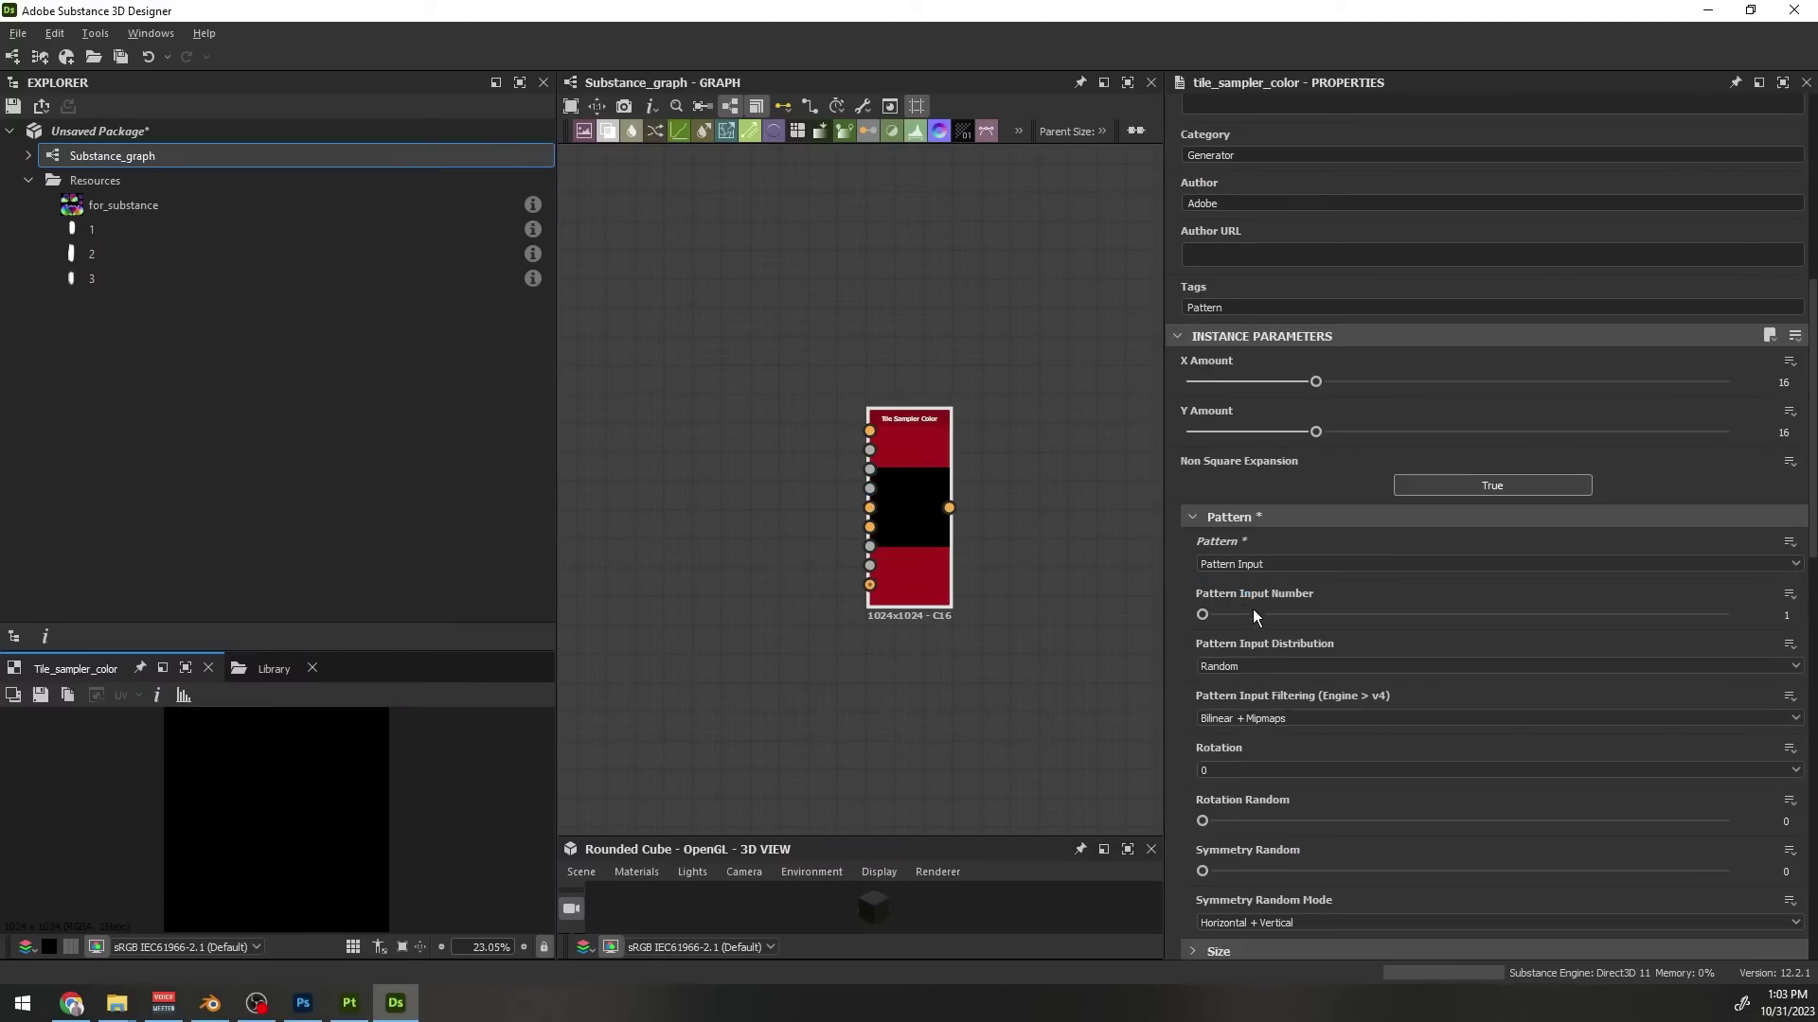
pyautogui.moveTo(1255, 616); pyautogui.dragTo(1380, 628)
# Connect the three stroke bitmaps to the Tile Sampler Color's three pattern inputs
pyautogui.moveTo(701, 375); pyautogui.dragTo(856, 450, button='middle')
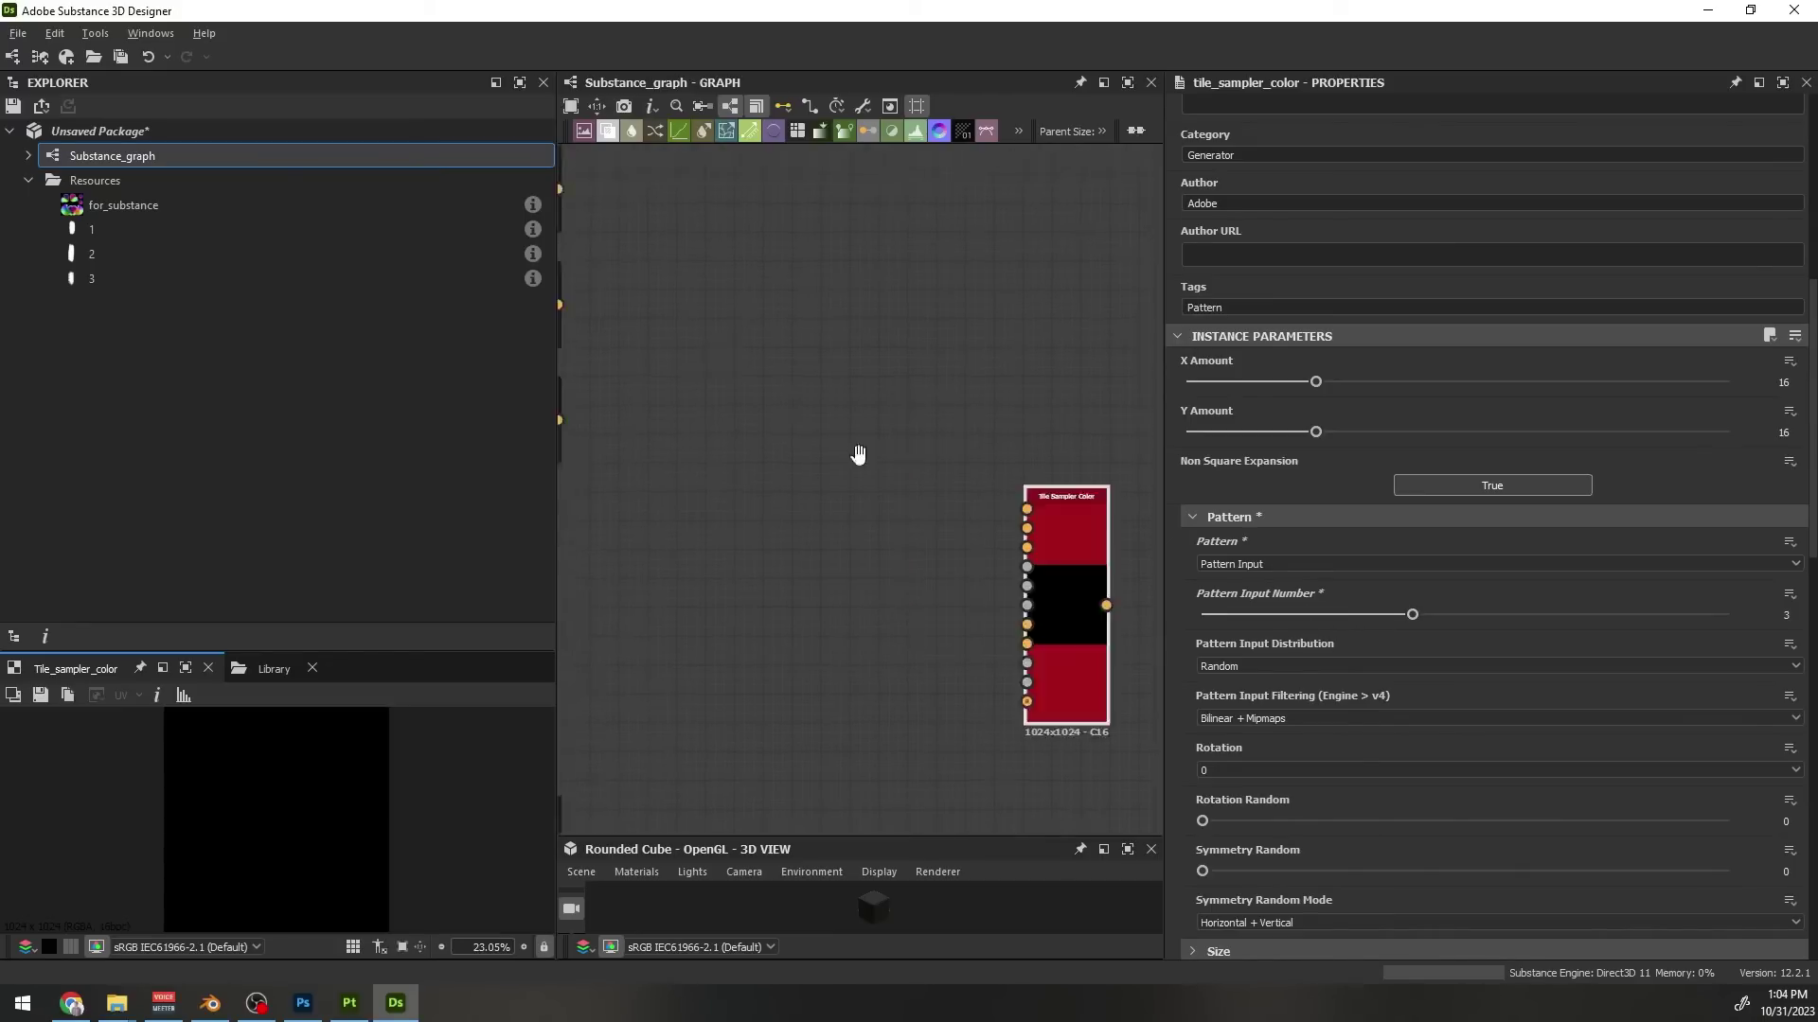
pyautogui.scroll(-3, 771, 517)
pyautogui.moveTo(691, 336); pyautogui.dragTo(825, 388)
pyautogui.scroll(3, 868, 425)
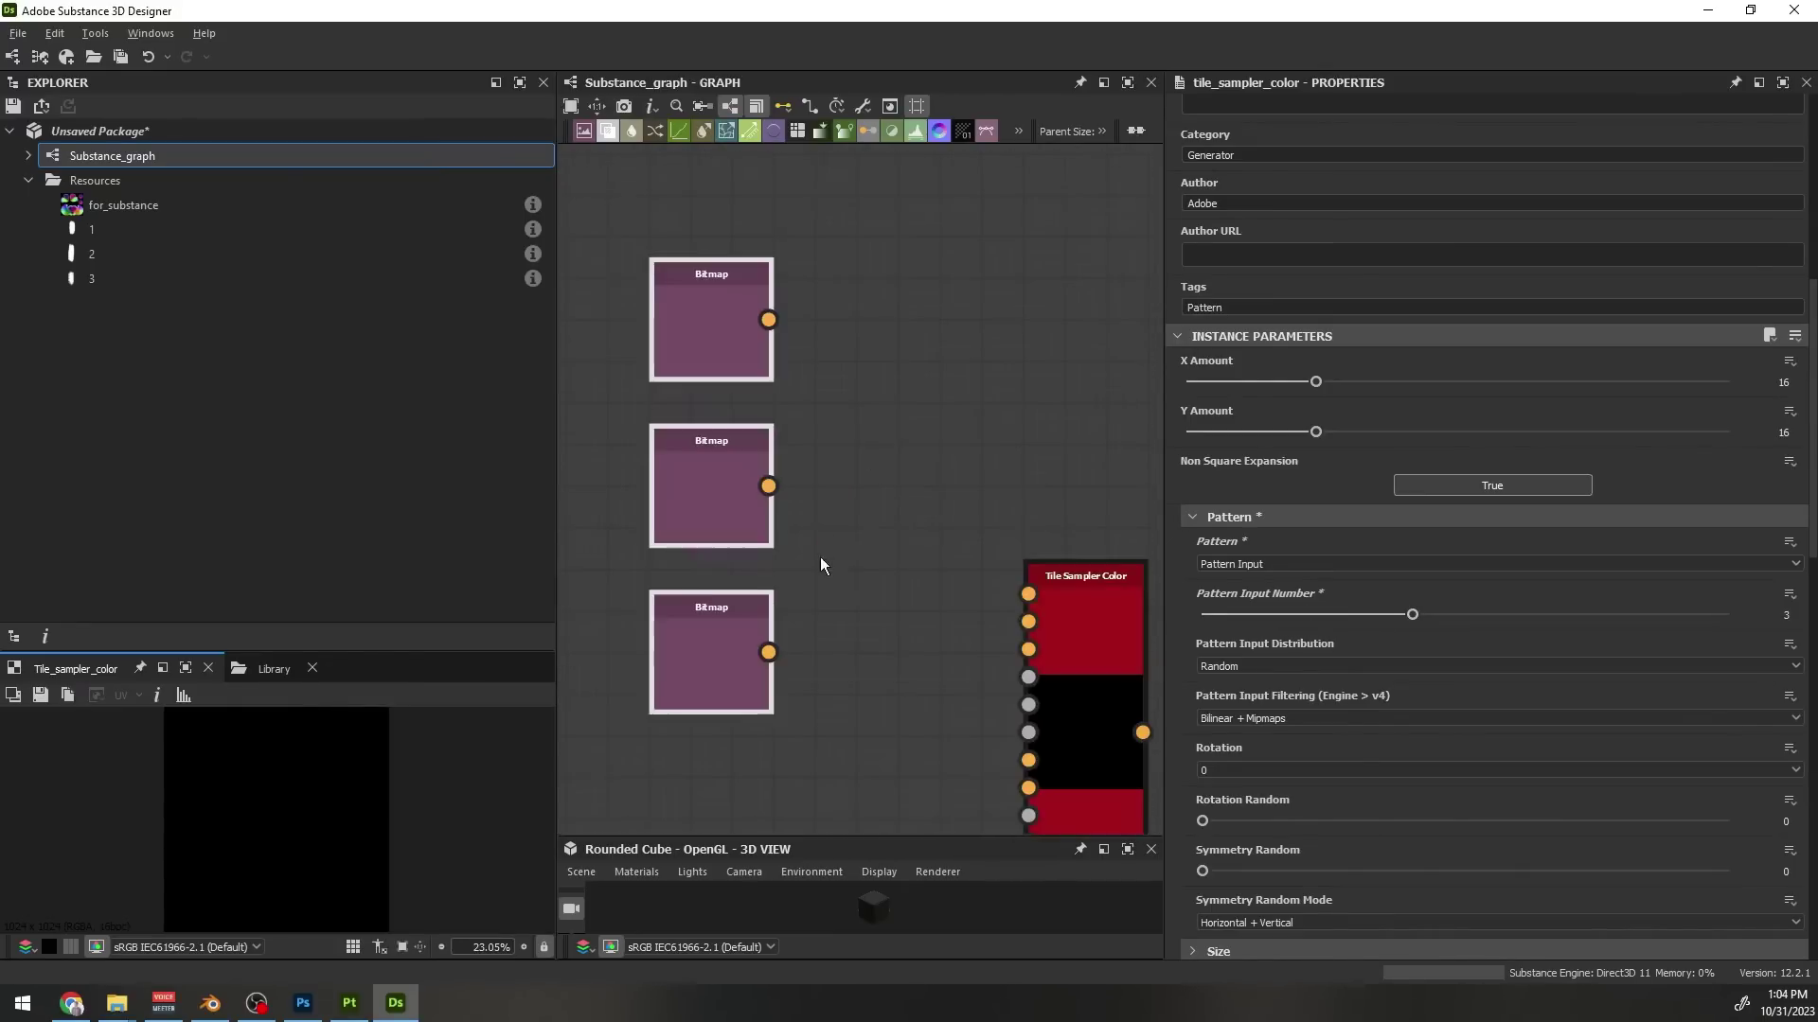
pyautogui.moveTo(820, 557); pyautogui.dragTo(773, 402, button='middle')
pyautogui.moveTo(721, 497); pyautogui.dragTo(981, 494)
pyautogui.moveTo(722, 330); pyautogui.dragTo(721, 163)
pyautogui.moveTo(805, 462); pyautogui.dragTo(708, 218, button='middle')
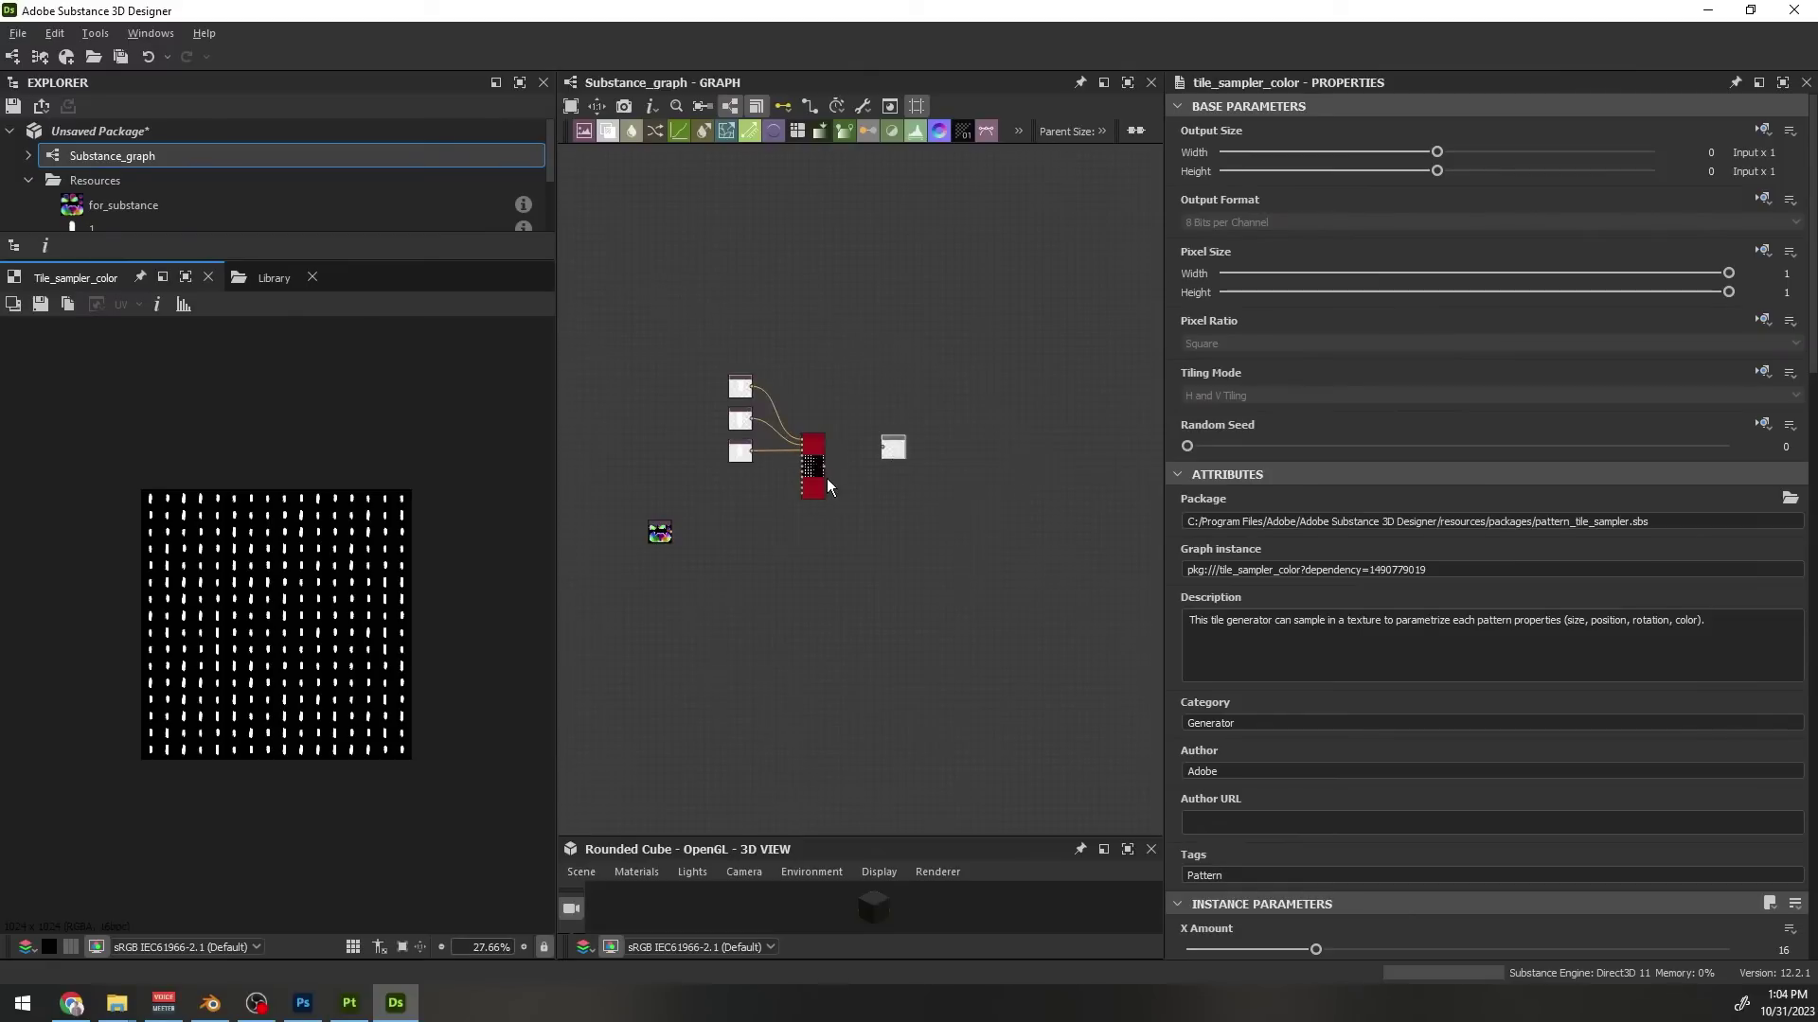
# Connect the Tile Sampler Color to the Base Color output, and the for_substance bitmap to its Color Map and Vector Map inputs
pyautogui.scroll(5, 828, 486)
pyautogui.moveTo(980, 372); pyautogui.dragTo(995, 383)
pyautogui.moveTo(651, 562); pyautogui.dragTo(981, 454, button='middle')
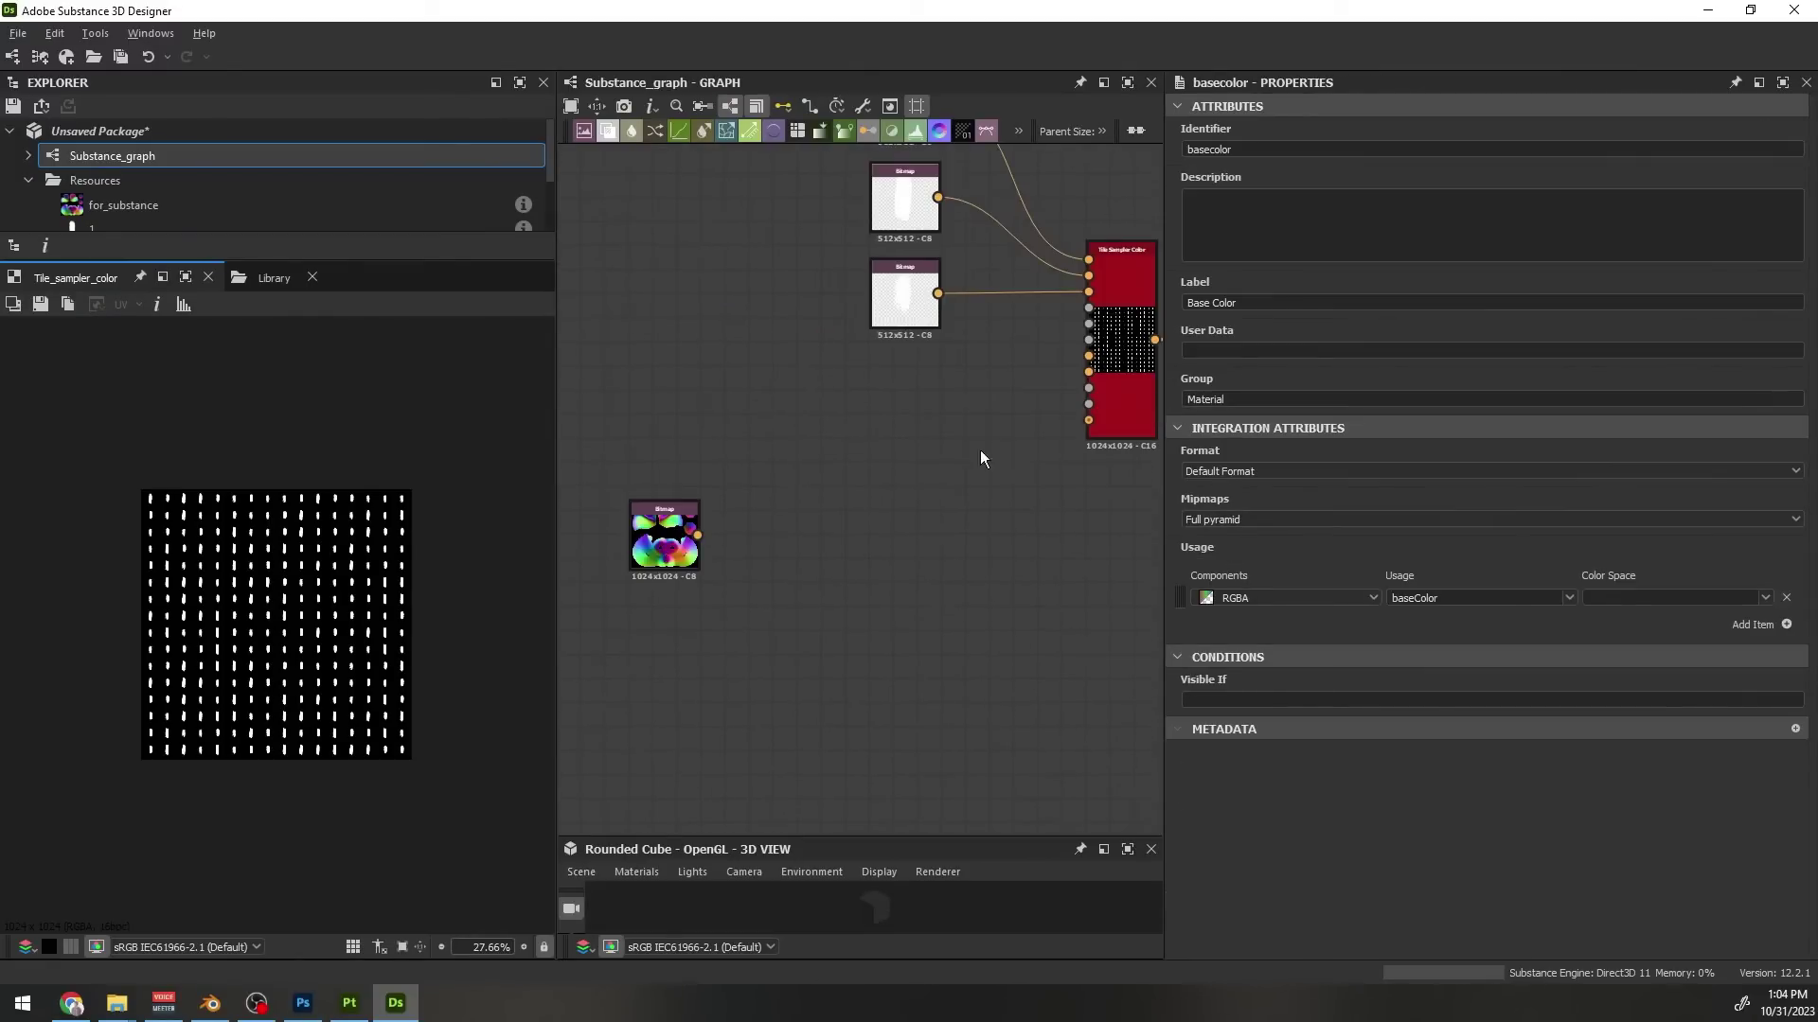
pyautogui.moveTo(690, 534); pyautogui.dragTo(831, 534)
pyautogui.moveTo(843, 532); pyautogui.dragTo(742, 564, button='middle')
pyautogui.moveTo(952, 435); pyautogui.dragTo(987, 400)
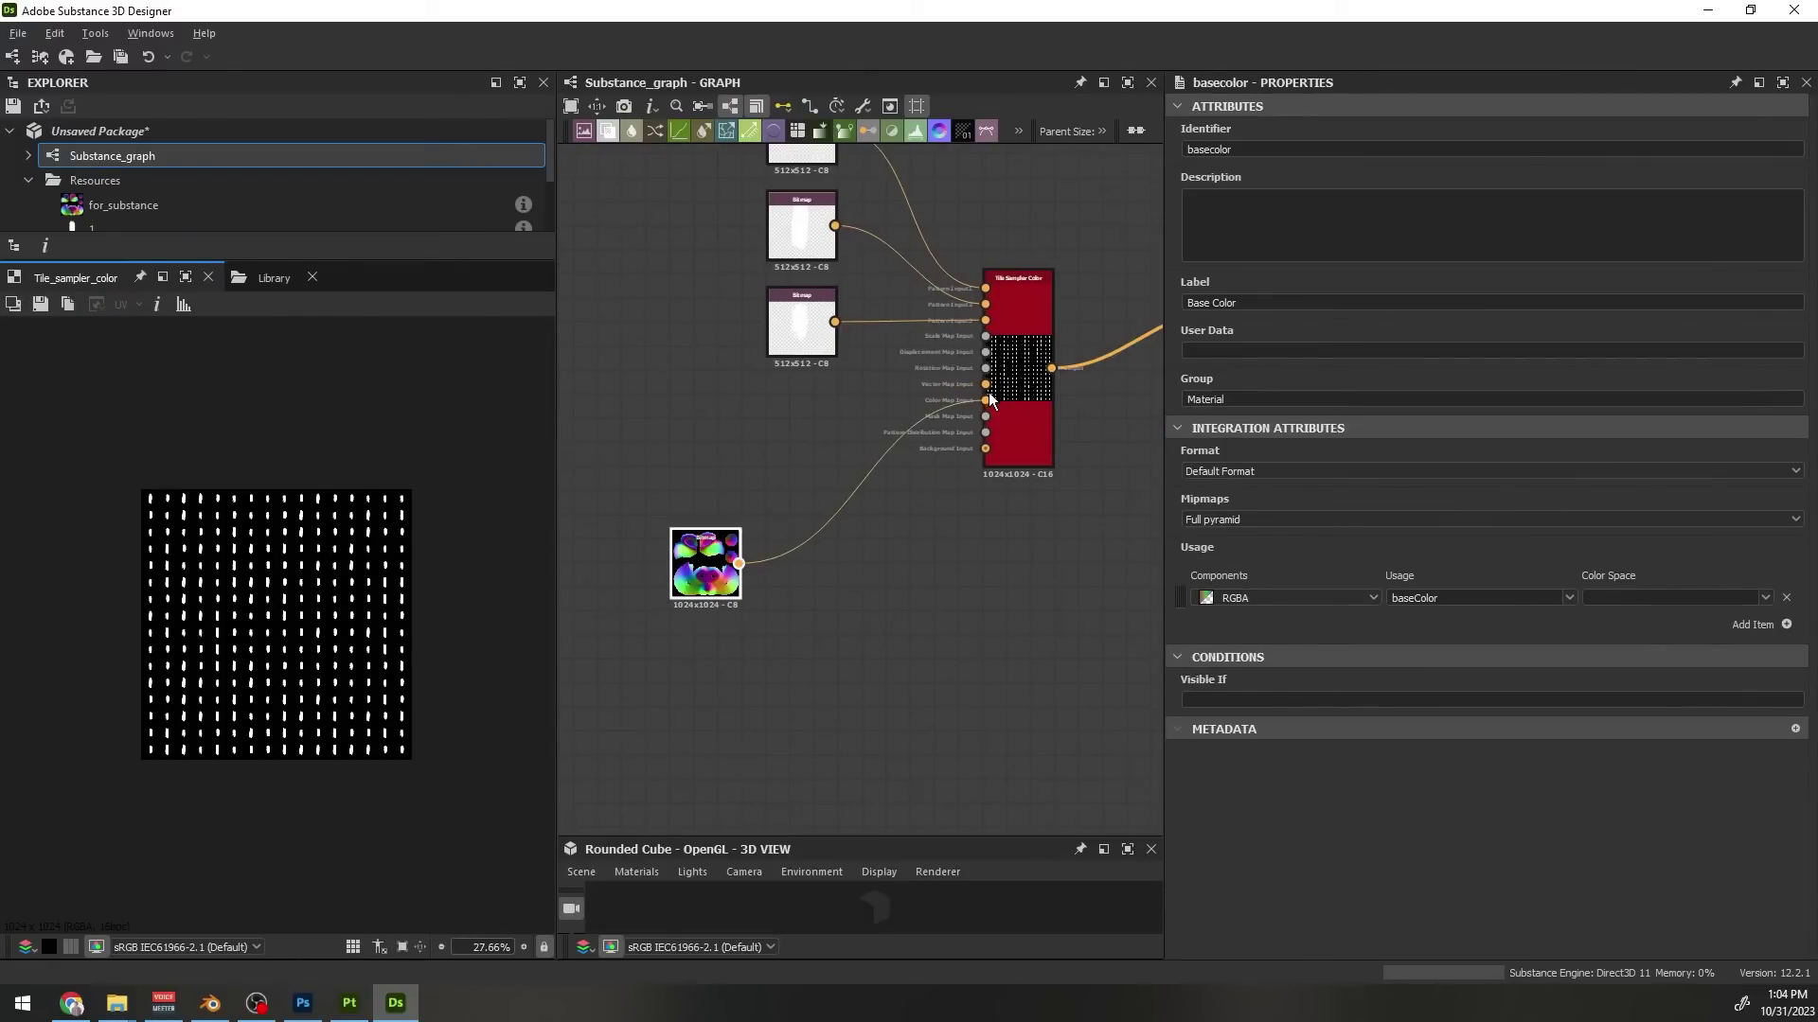
pyautogui.click(738, 564)
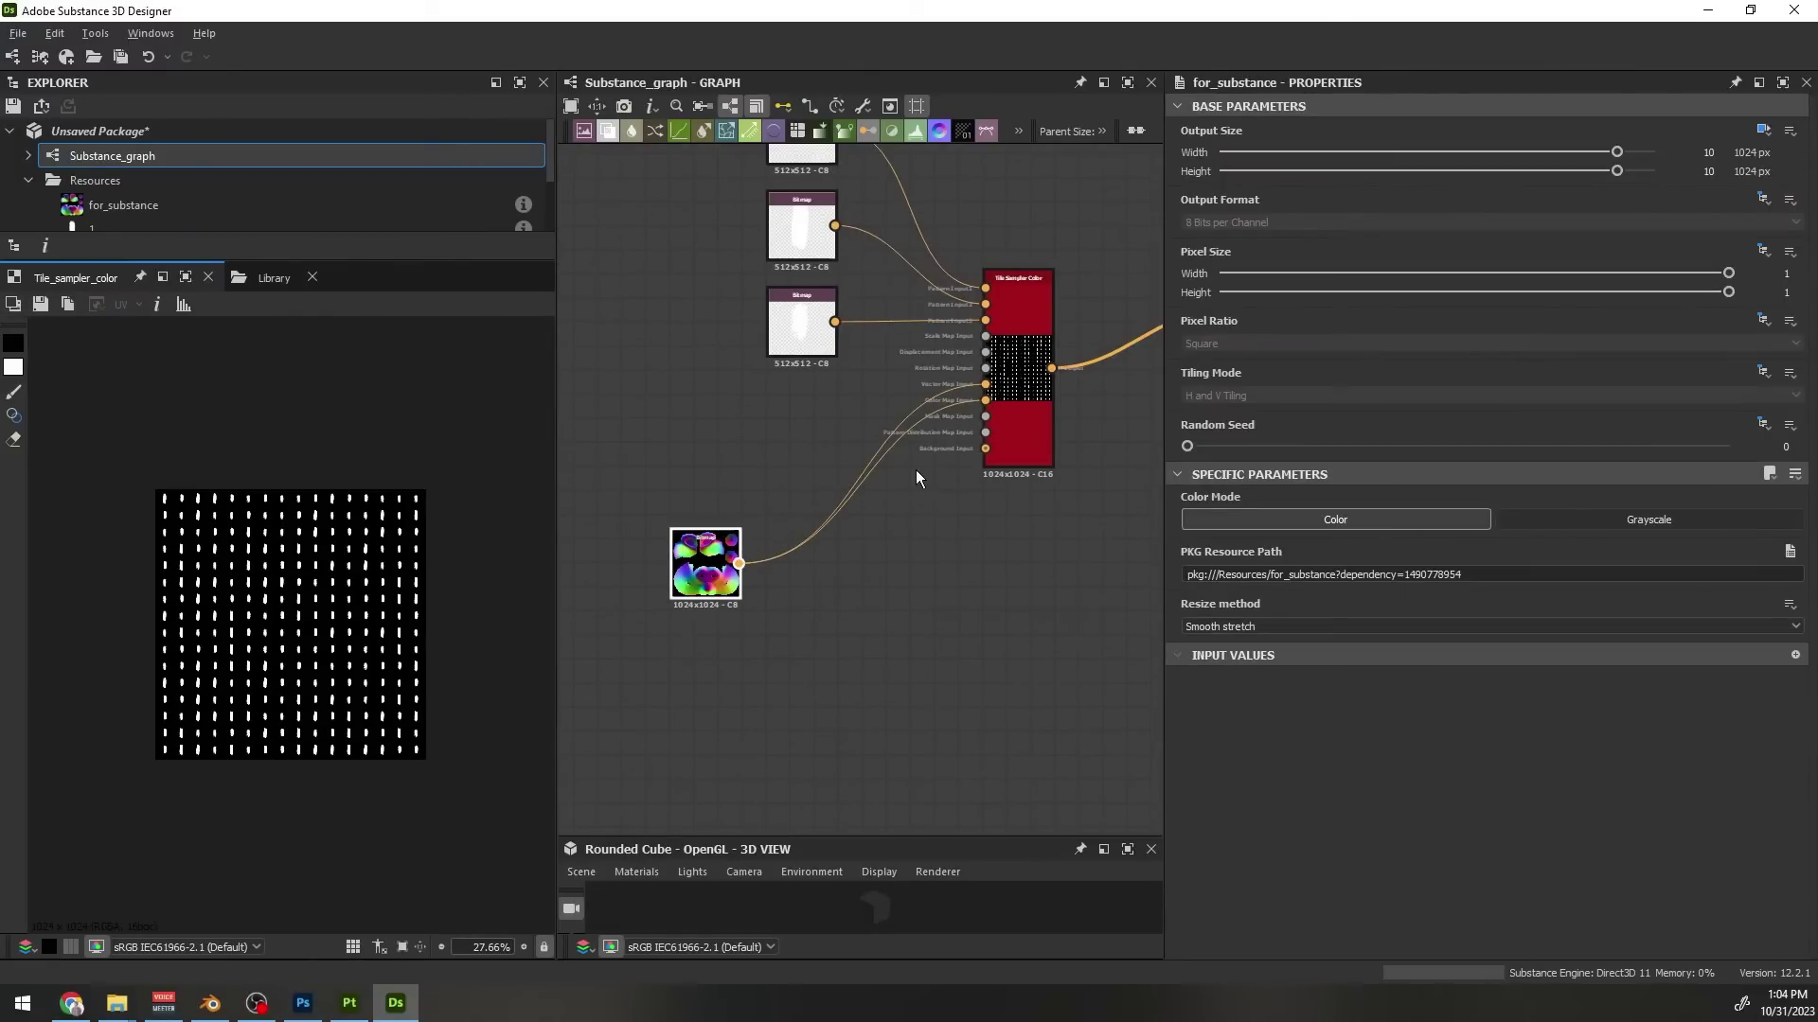
# Branch a Grayscale Conversion node off the for_substance bitmap
pyautogui.scroll(3, 917, 470)
pyautogui.scroll(-4, 791, 535)
pyautogui.moveTo(757, 596); pyautogui.dragTo(914, 630, button='middle')
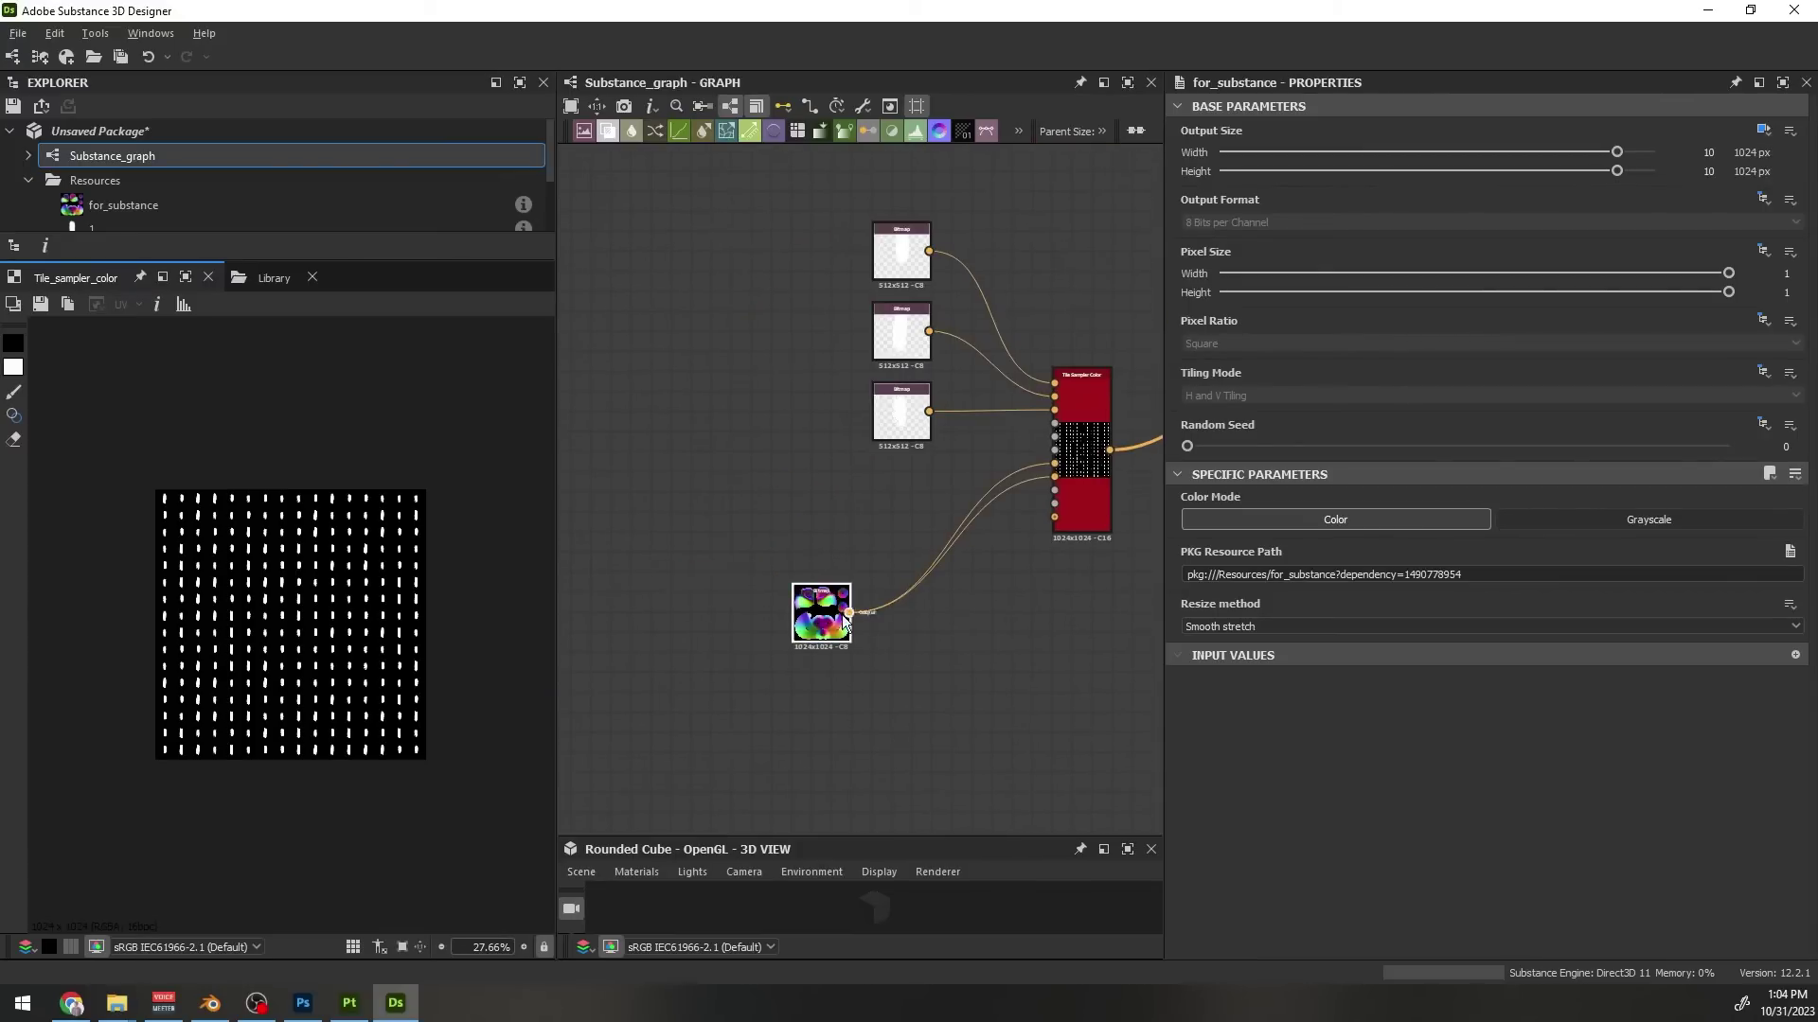
pyautogui.moveTo(844, 618); pyautogui.dragTo(757, 561)
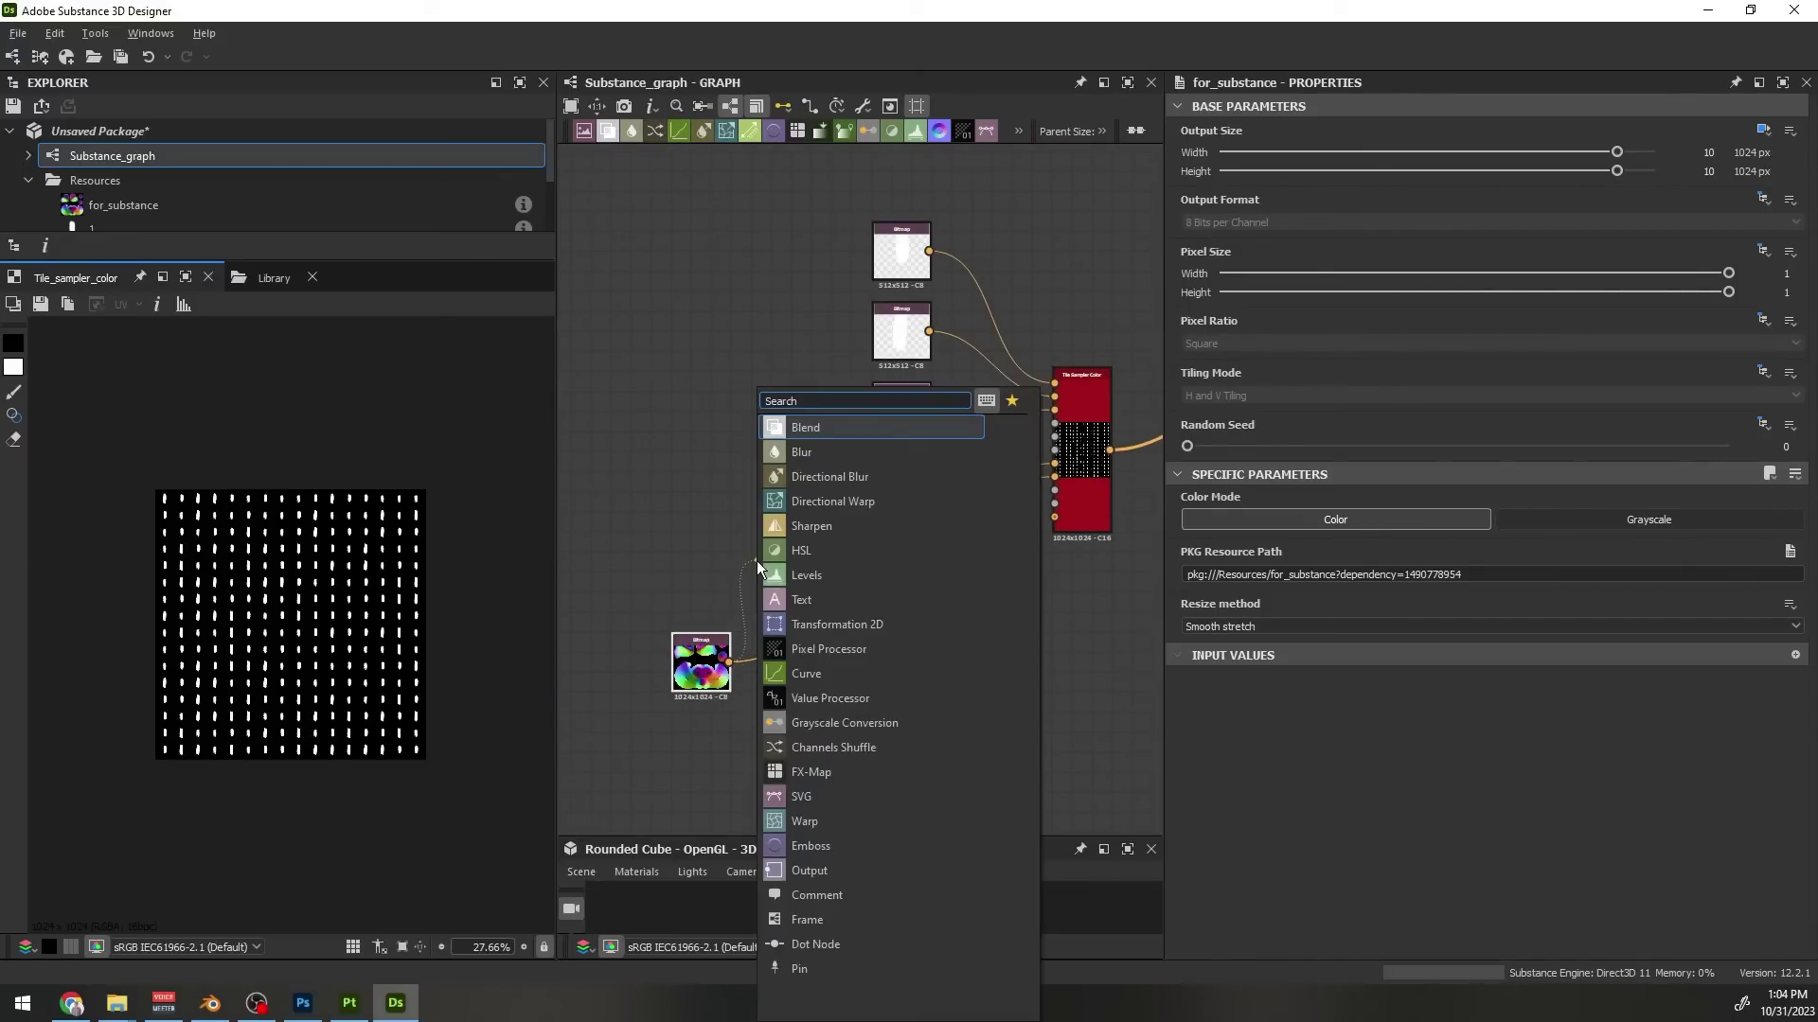
pyautogui.write('gray')
pyautogui.press('Return')
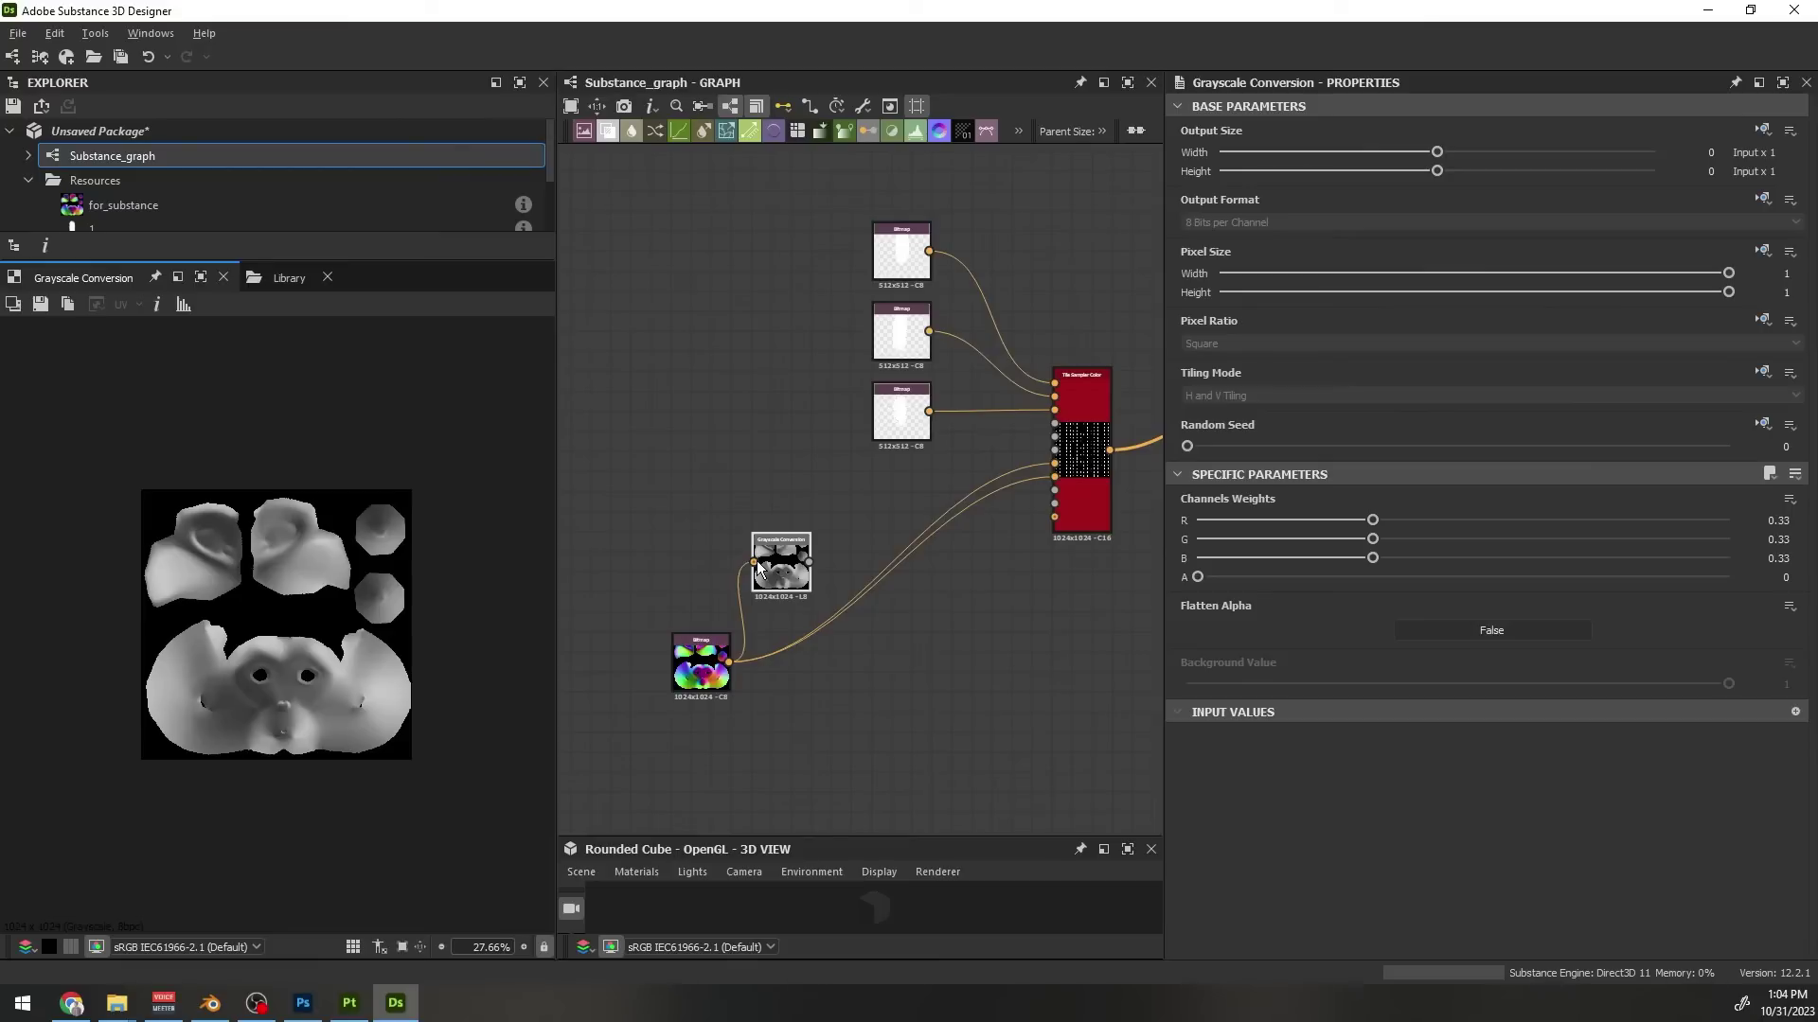
# Add a Histogram Scan after the Grayscale Conversion, with Position 1 and Contrast 0.25
pyautogui.moveTo(808, 562); pyautogui.dragTo(863, 530)
pyautogui.write('hist')
pyautogui.press('Down')
pyautogui.press('Return')
pyautogui.scroll(4, 859, 525)
pyautogui.scroll(-2, 1330, 858)
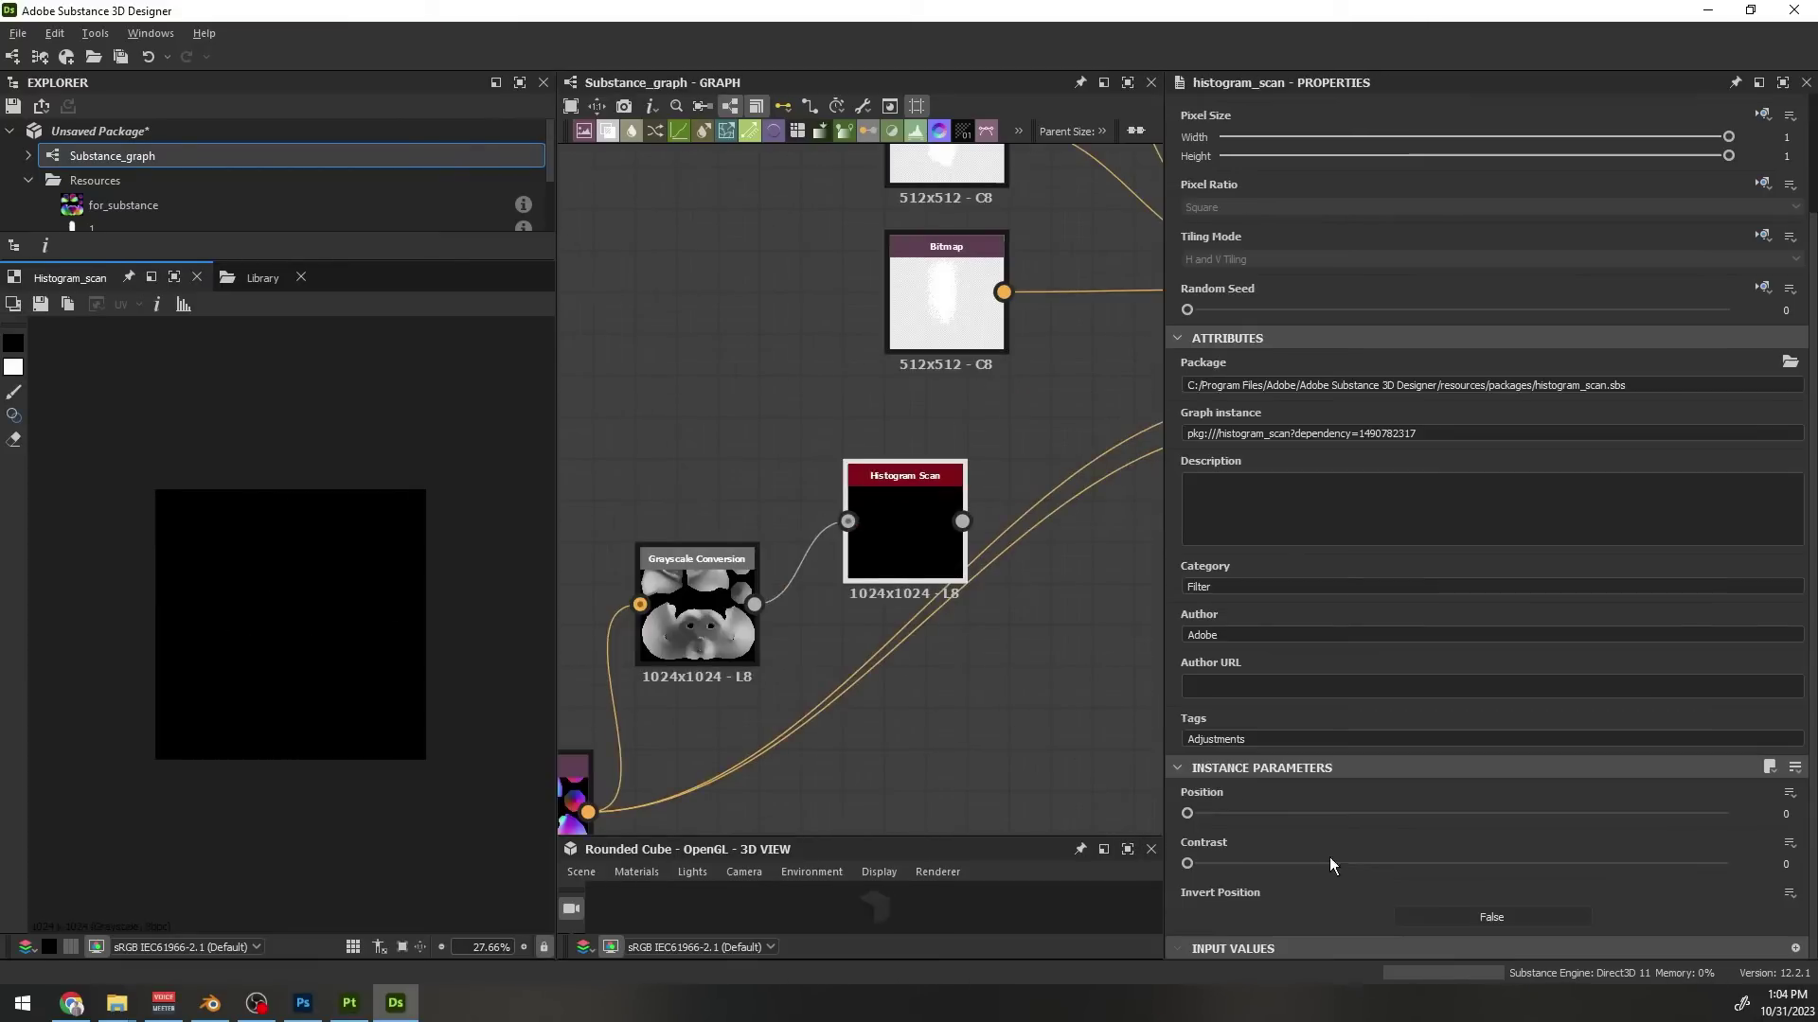
pyautogui.moveTo(1204, 814); pyautogui.dragTo(1731, 816)
pyautogui.moveTo(1202, 865); pyautogui.dragTo(1323, 865)
# Connect the Histogram Scan's output to the Tile Sampler Color's Mask Map Input
pyautogui.scroll(-4, 699, 701)
pyautogui.scroll(5, 870, 576)
pyautogui.moveTo(895, 655); pyautogui.dragTo(776, 551, button='middle')
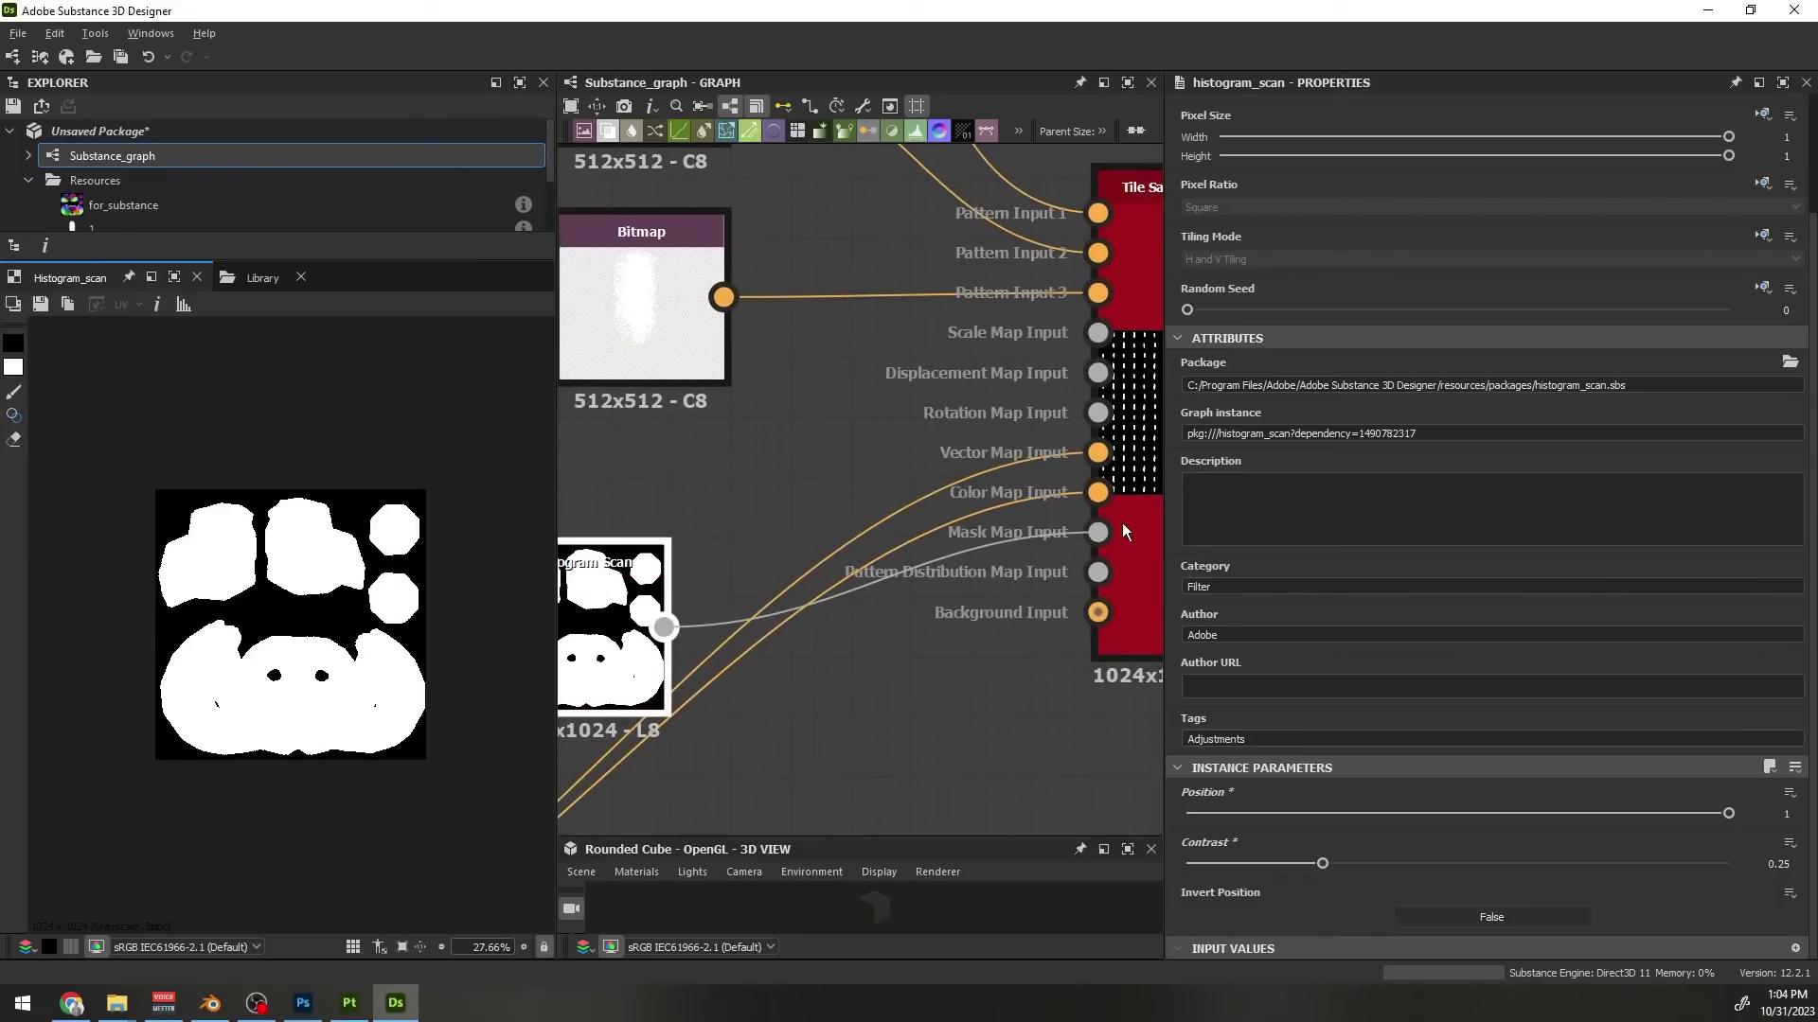
pyautogui.scroll(-2, 1117, 524)
pyautogui.scroll(-2, 951, 577)
pyautogui.moveTo(982, 608); pyautogui.dragTo(657, 402, button='middle')
pyautogui.scroll(4, 657, 401)
pyautogui.moveTo(759, 369); pyautogui.dragTo(739, 653, button='middle')
# Display the Tile Sampler Color's result in the 2D view and set its X Amount and Y Amount to 25
pyautogui.doubleClick(724, 540)
pyautogui.scroll(-4, 1361, 676)
pyautogui.scroll(-4, 883, 625)
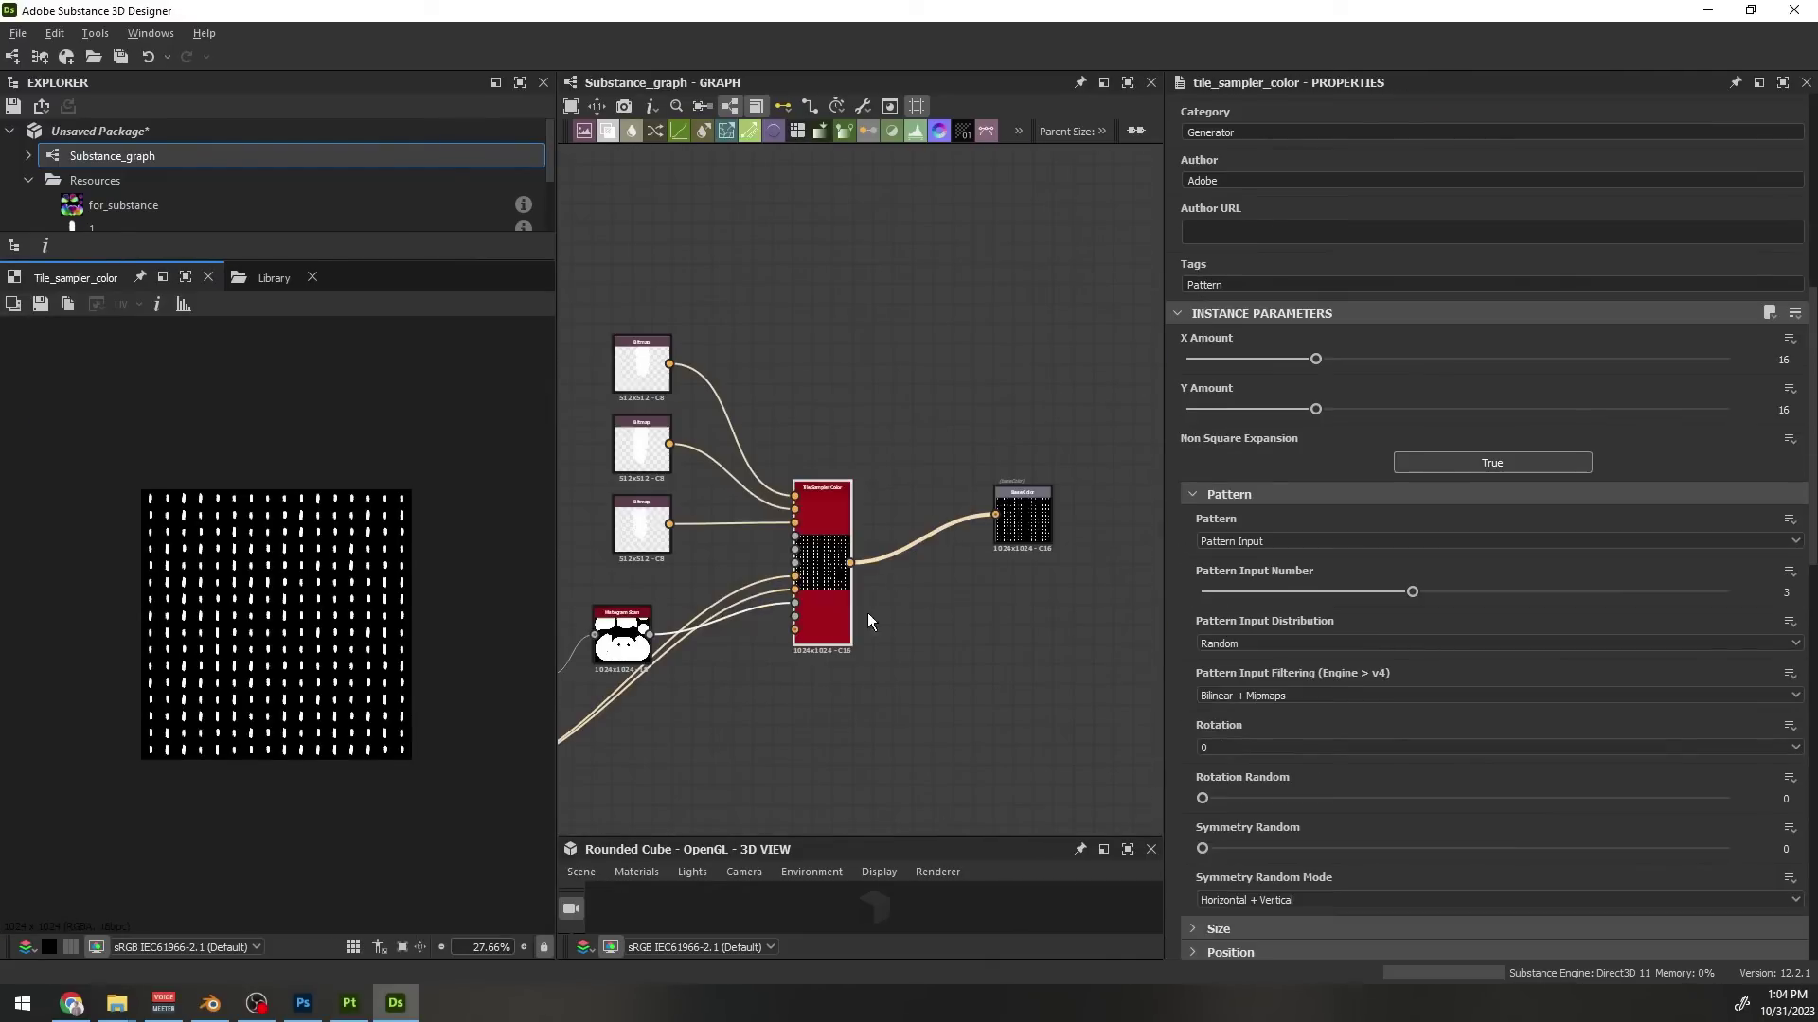
pyautogui.scroll(-2, 1352, 710)
pyautogui.scroll(-6, 1352, 710)
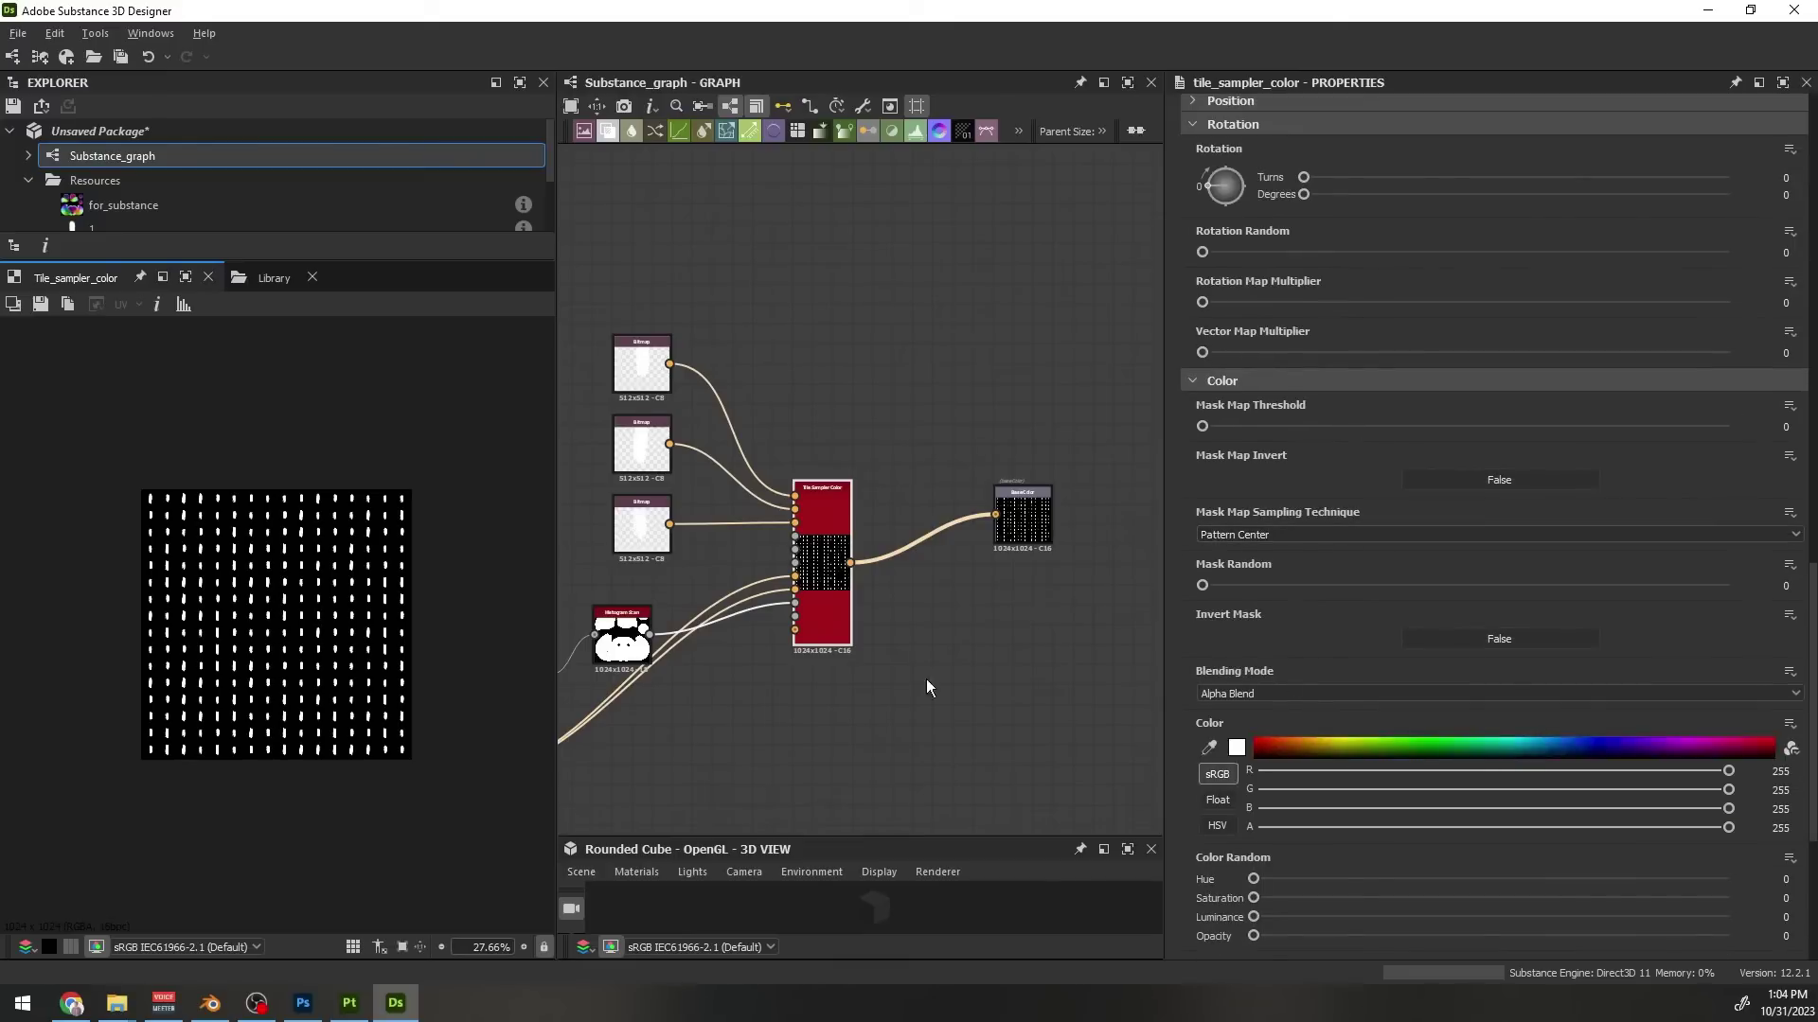
pyautogui.scroll(12, 1229, 375)
pyautogui.moveTo(1298, 392); pyautogui.dragTo(1468, 412)
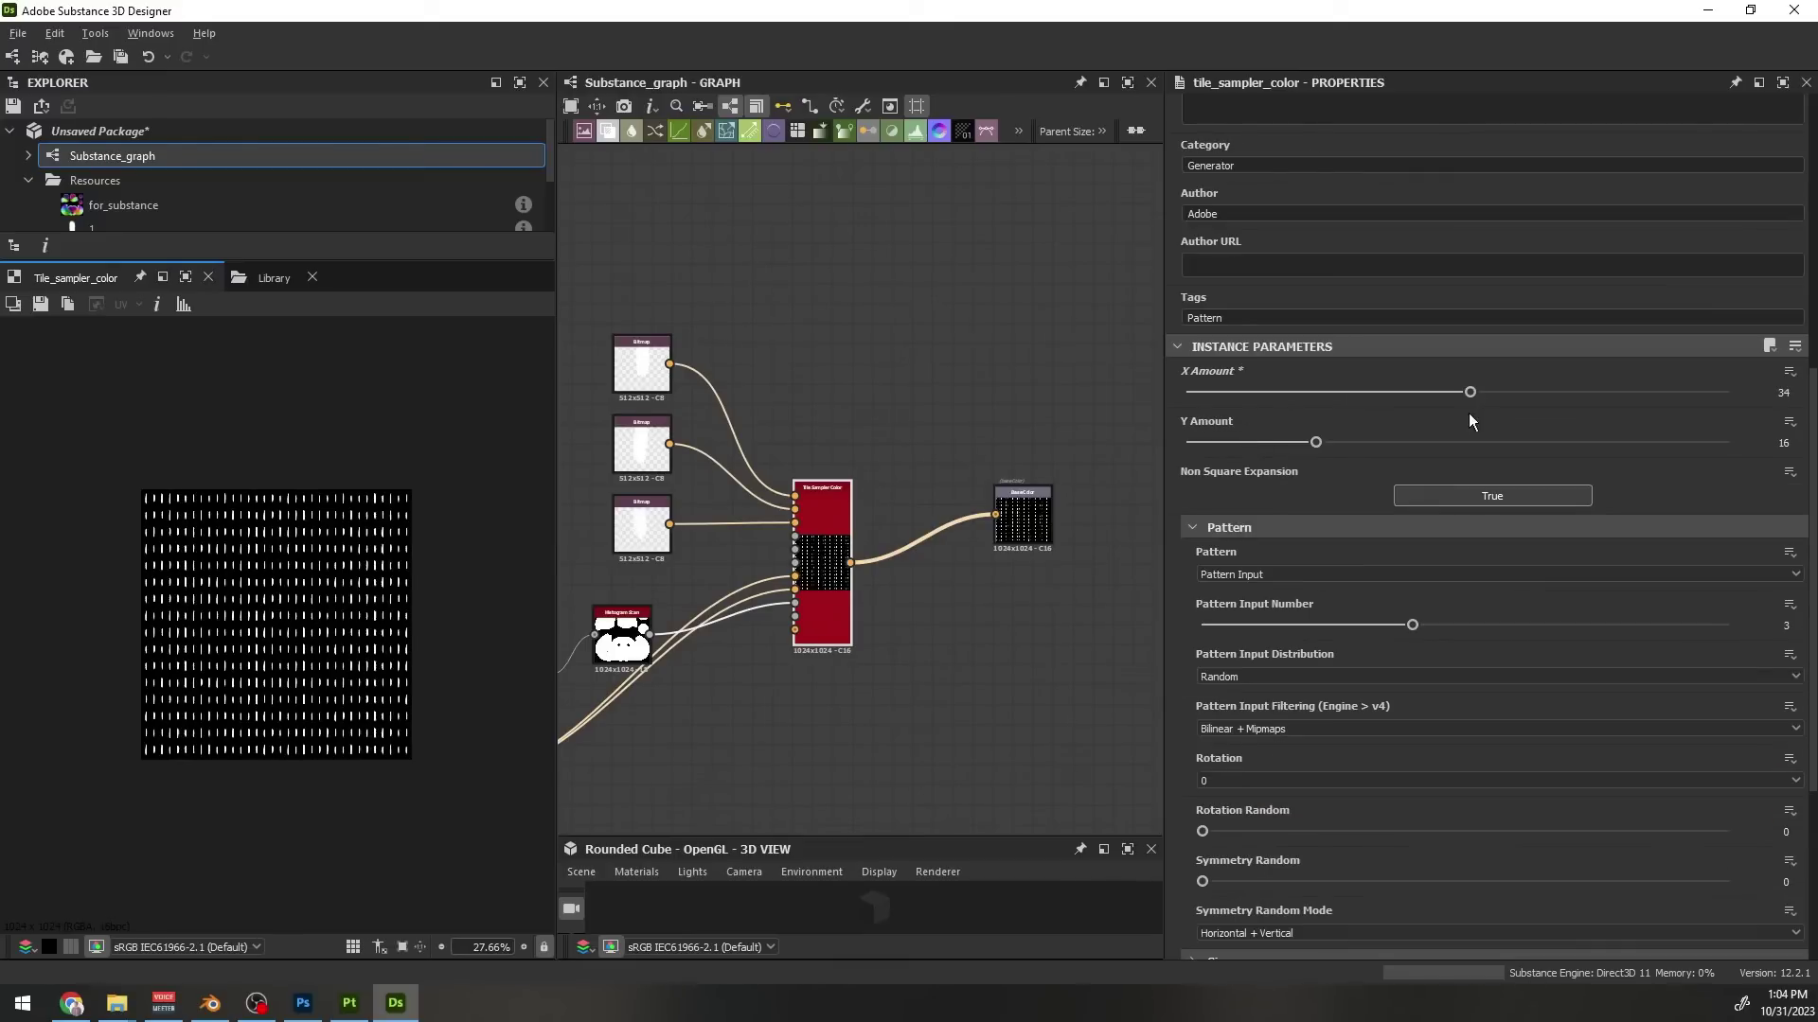
pyautogui.moveTo(1315, 442); pyautogui.dragTo(1607, 442)
pyautogui.moveTo(1470, 391); pyautogui.dragTo(1392, 392)
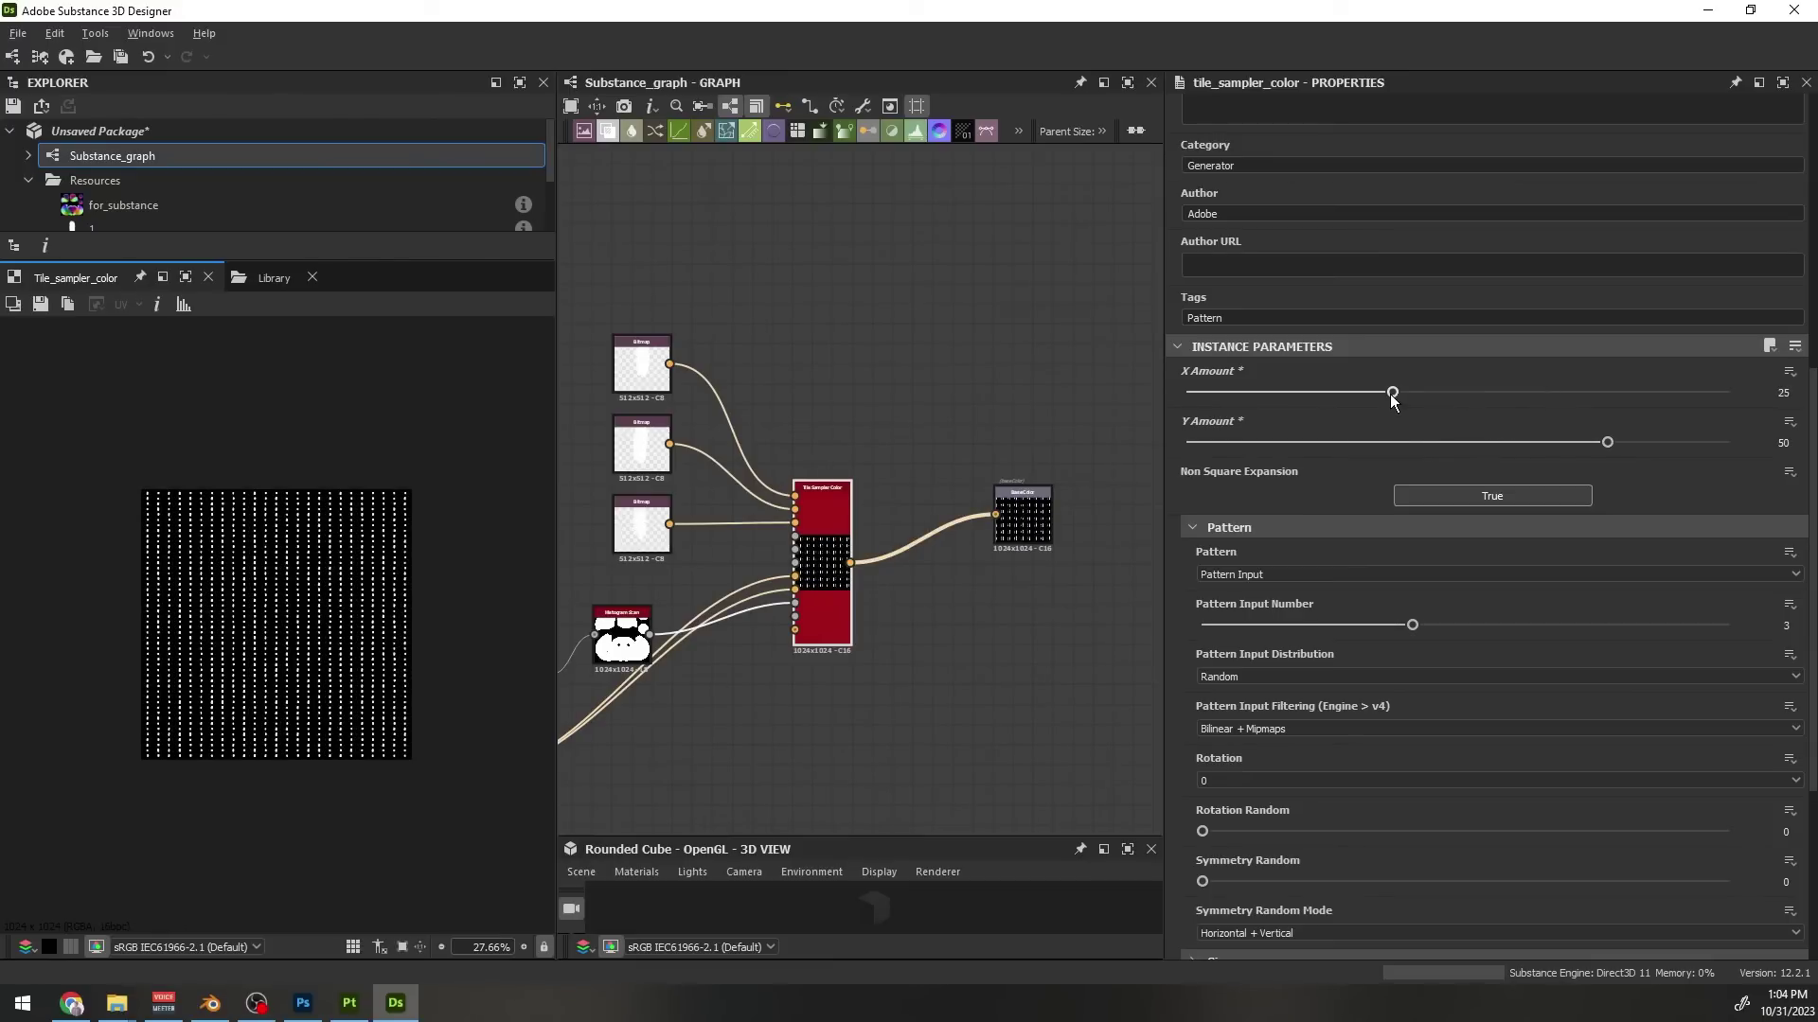
pyautogui.moveTo(1606, 442); pyautogui.dragTo(1391, 442)
pyautogui.scroll(-3, 1305, 511)
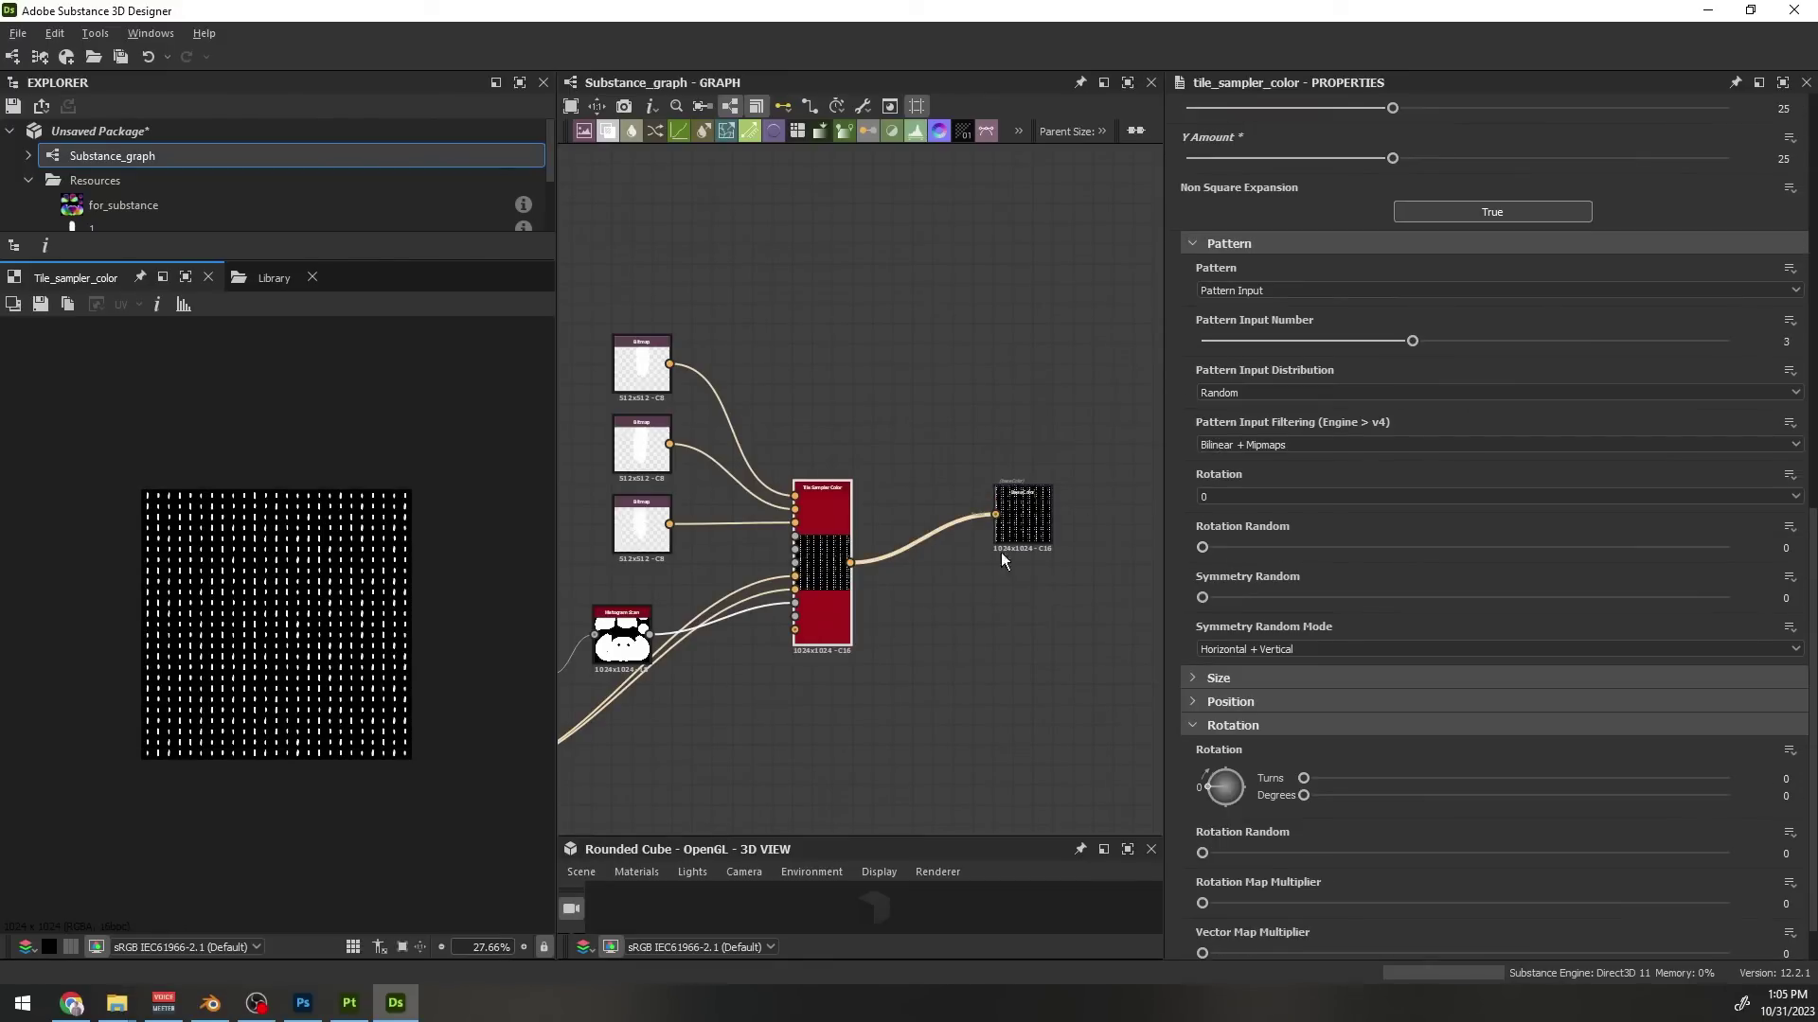
# Set the Tile Sampler Color's stroke Scale to 2.35 in its size settings
pyautogui.moveTo(907, 702); pyautogui.dragTo(976, 723, button='middle')
pyautogui.scroll(2, 976, 723)
pyautogui.click(1345, 681)
pyautogui.scroll(-2, 1326, 686)
pyautogui.moveTo(1278, 684); pyautogui.dragTo(1322, 686)
pyautogui.scroll(4, 320, 667)
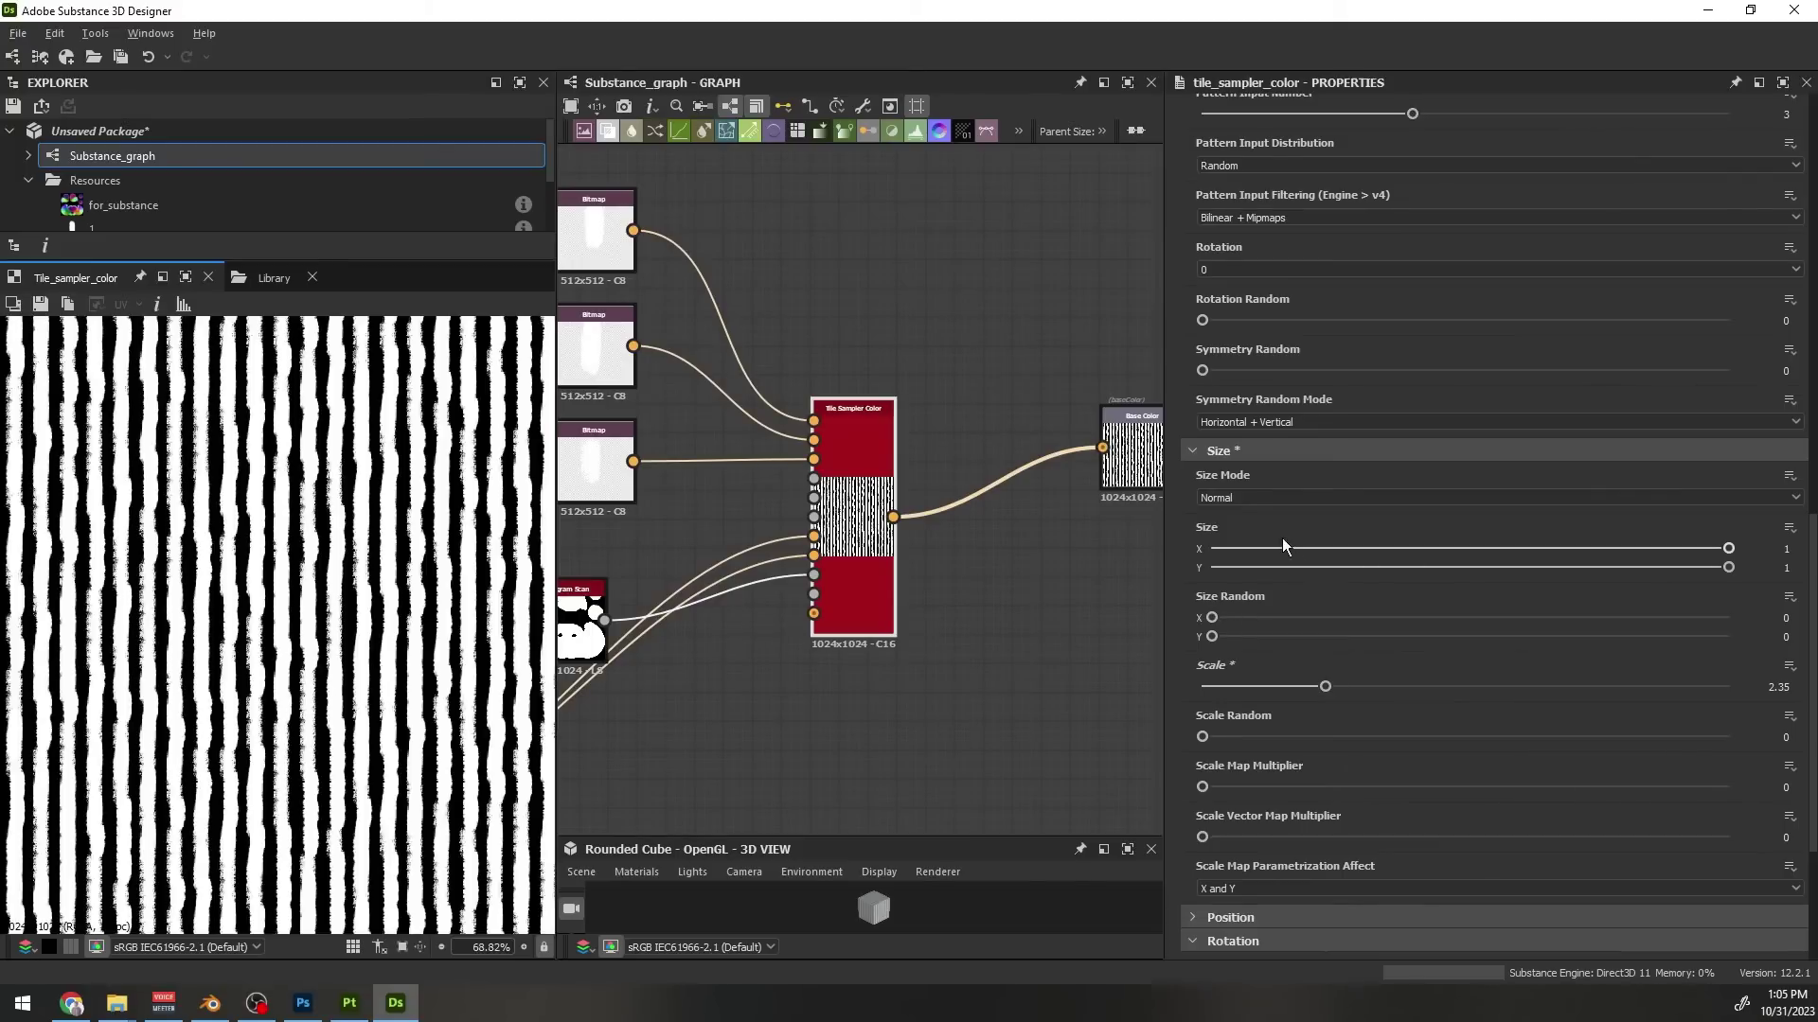
# Set the Tile Sampler Color's position Offset to 0.72 and its Position Random to 4.27
pyautogui.scroll(-3, 1287, 568)
pyautogui.click(1273, 617)
pyautogui.scroll(-3, 1259, 640)
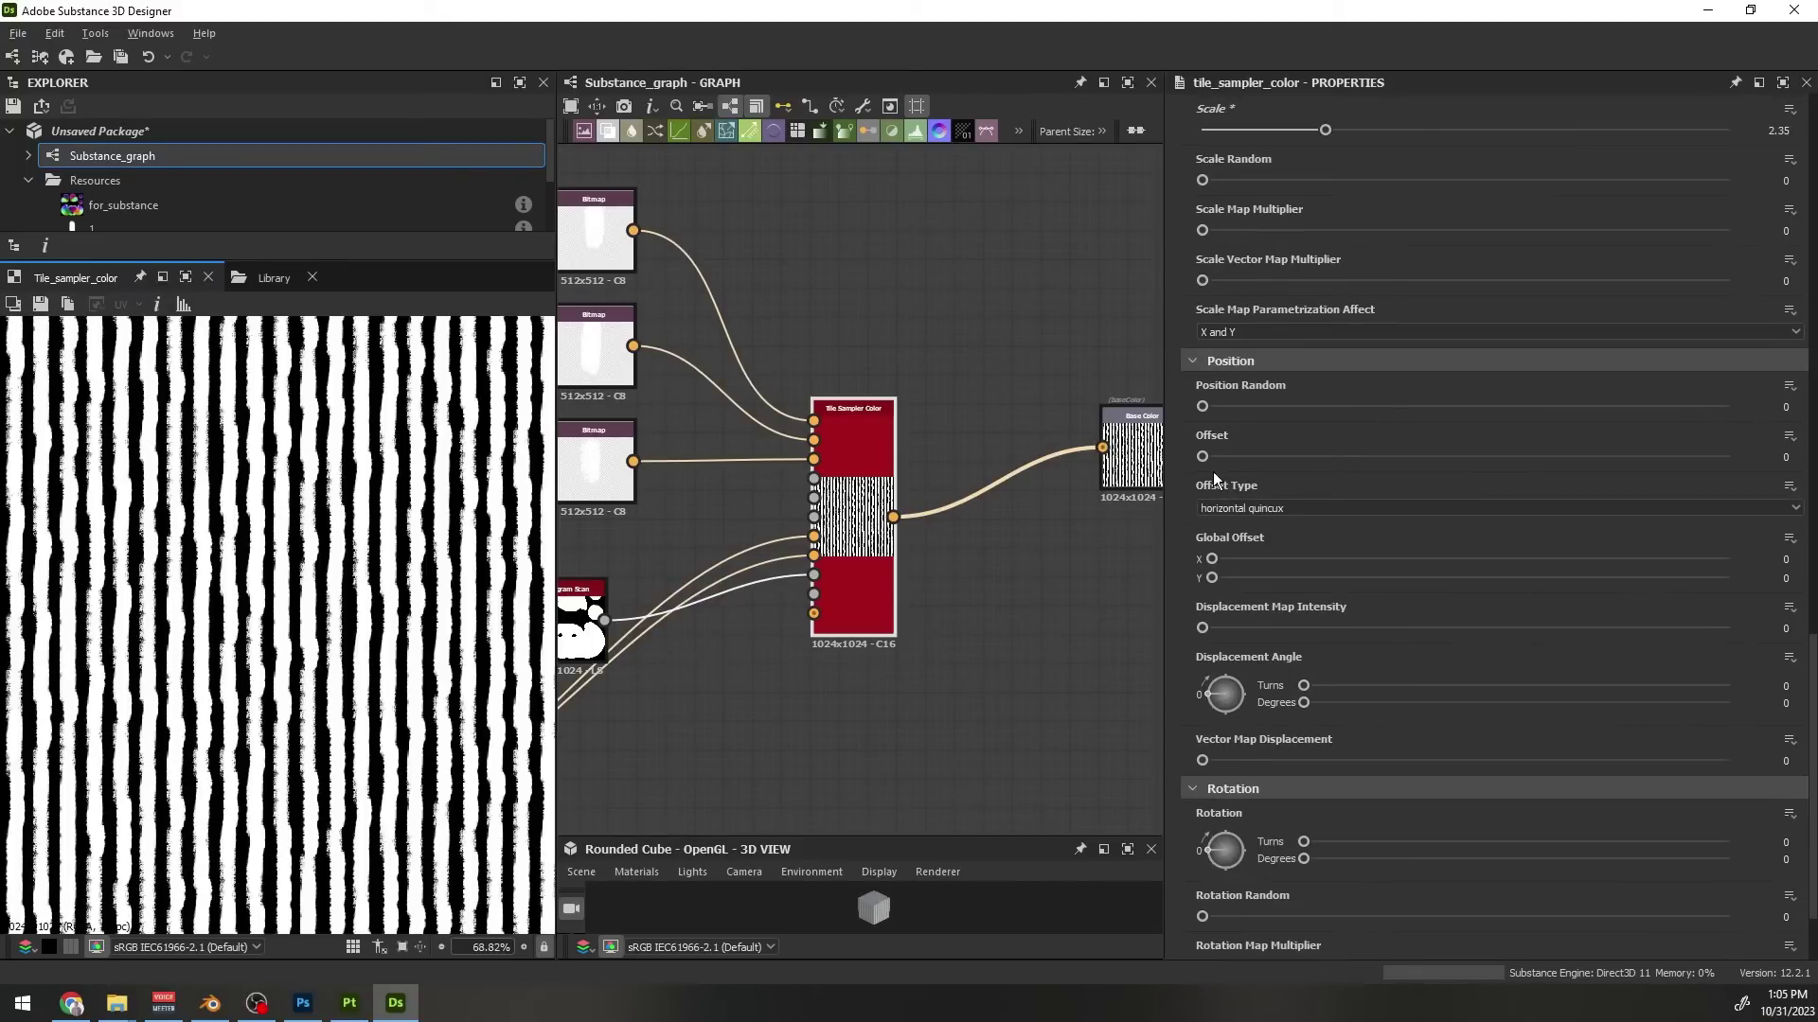
pyautogui.moveTo(1202, 456); pyautogui.dragTo(1580, 456)
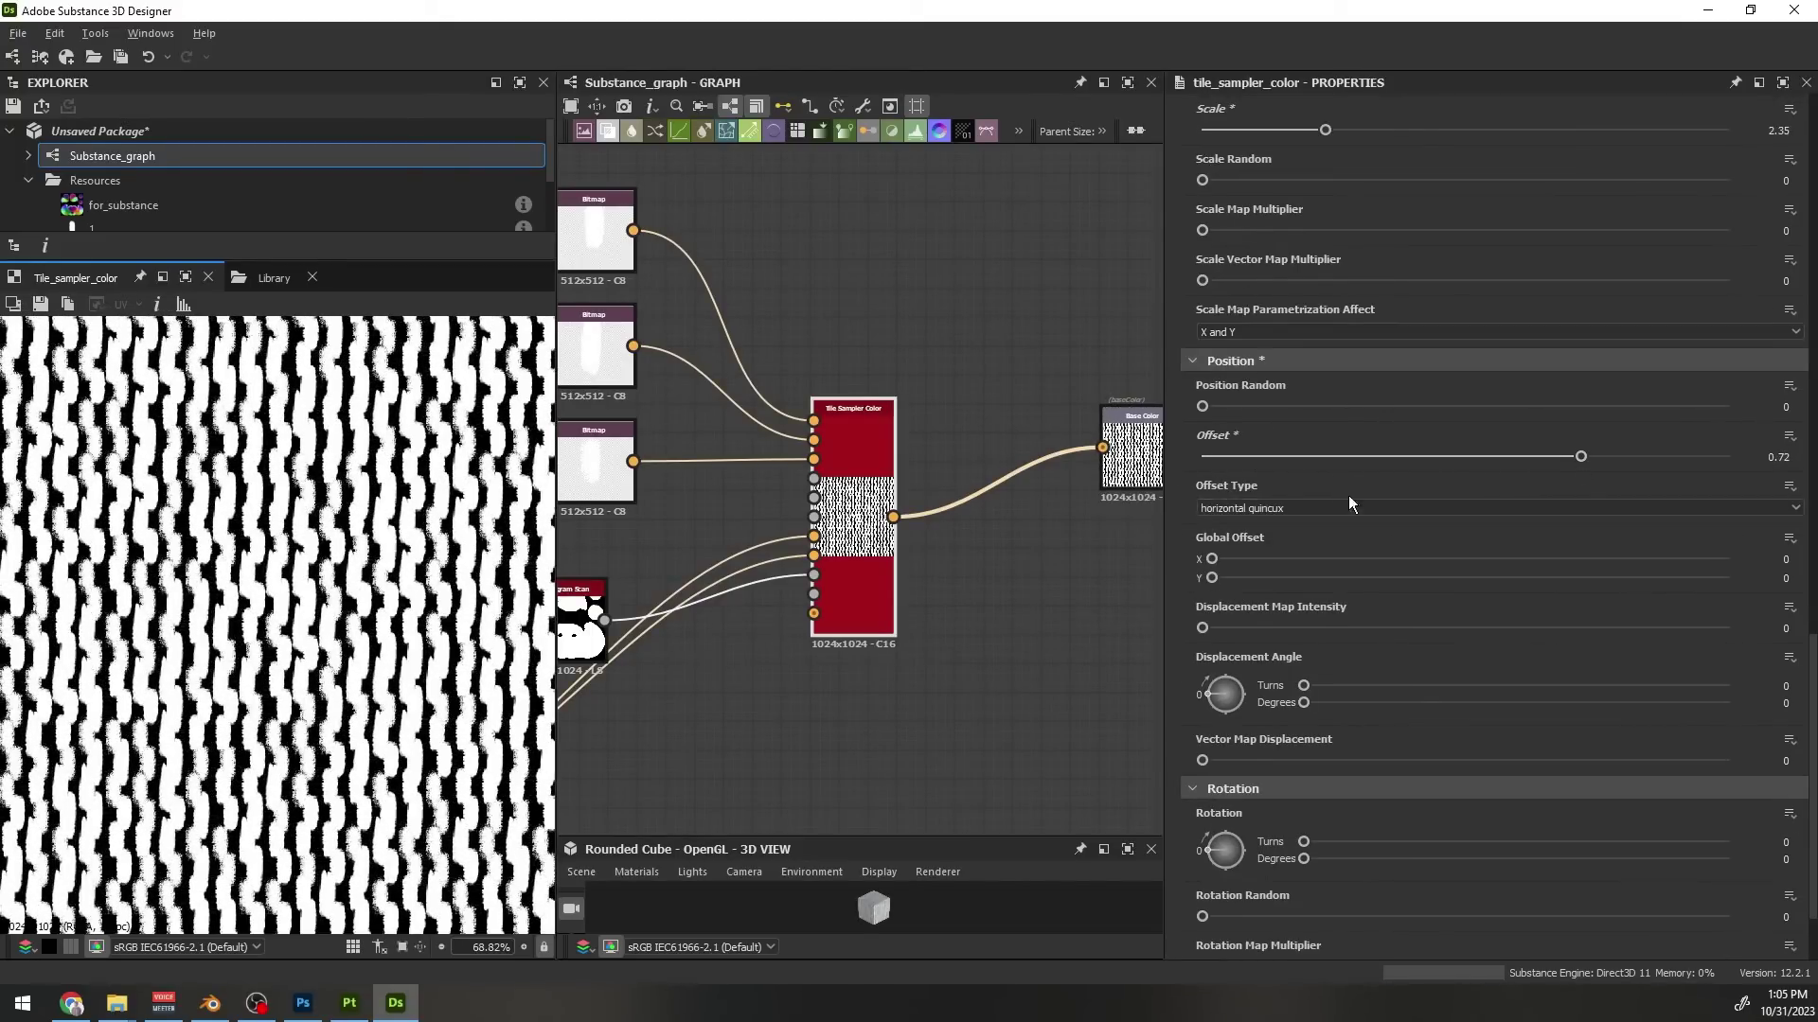
pyautogui.moveTo(1202, 406); pyautogui.dragTo(1427, 407)
# Set the Tile Sampler Color's Vector Map Multiplier to 1 so the strokes rotate along the normal map
pyautogui.scroll(-2, 1228, 701)
pyautogui.press('f')
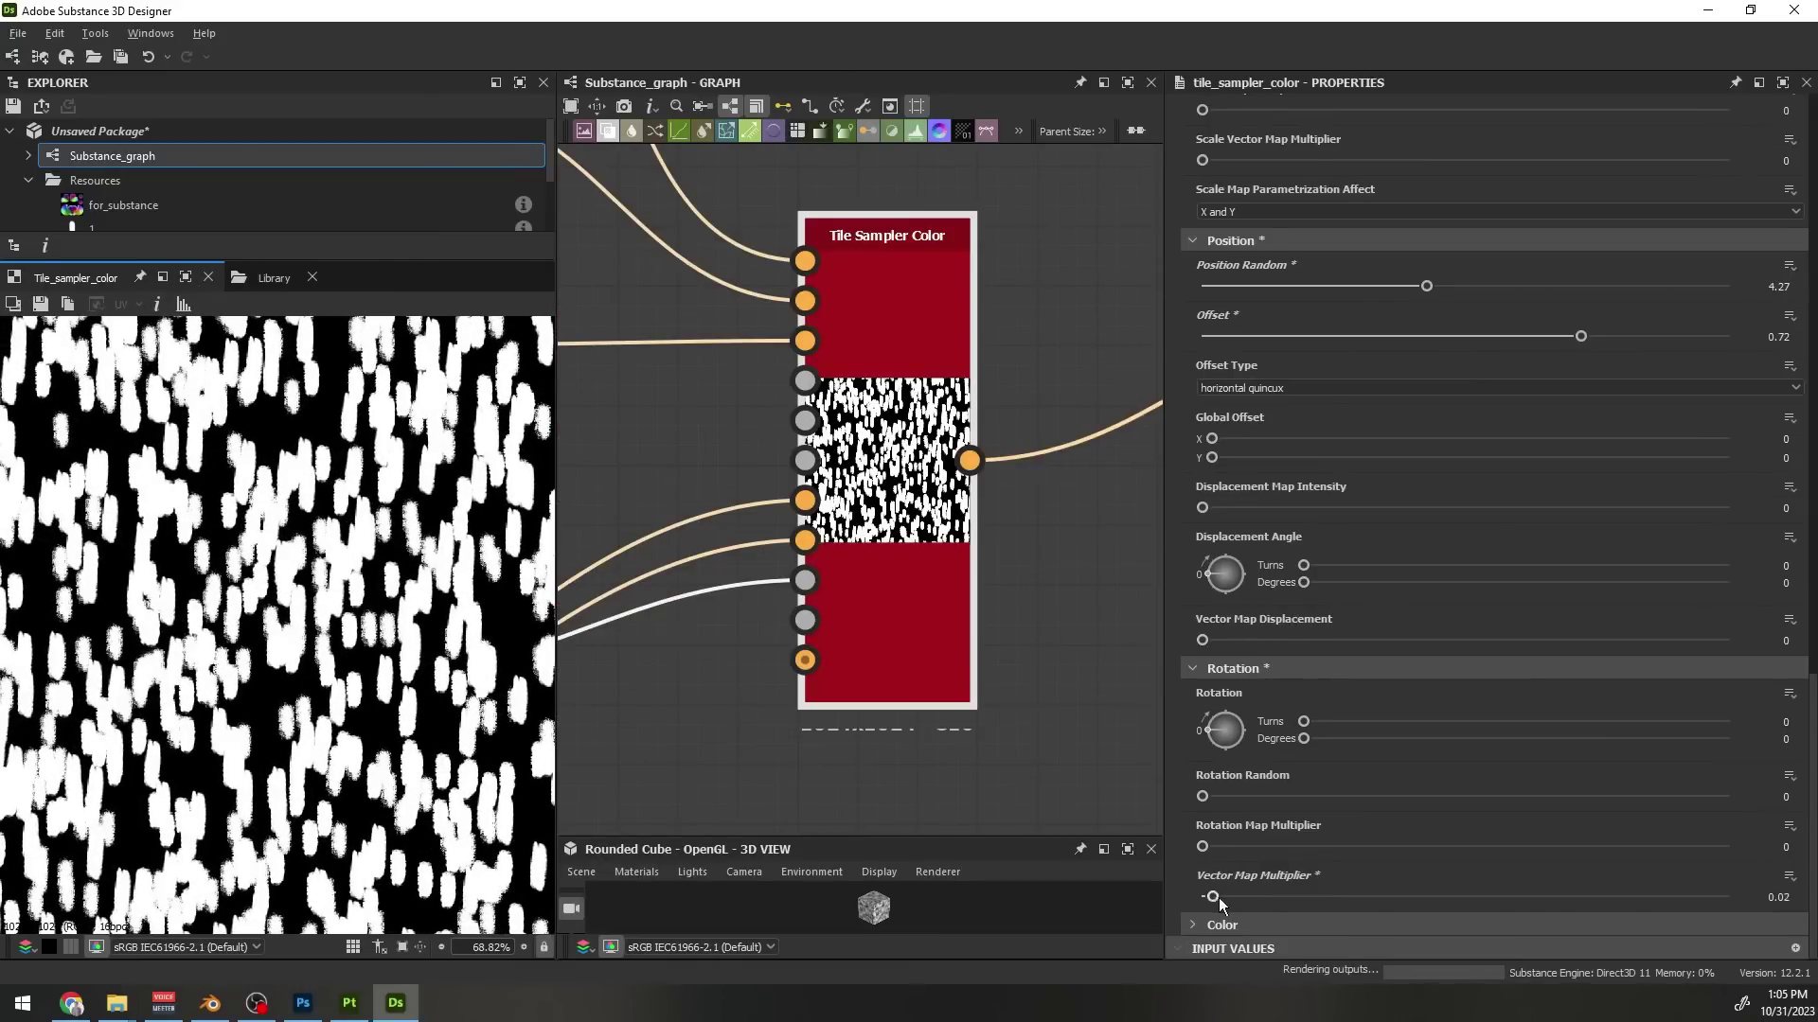
pyautogui.moveTo(1218, 897)
pyautogui.mouseDown()
pyautogui.moveTo(1634, 896)
pyautogui.moveTo(1619, 897)
pyautogui.mouseUp()
pyautogui.scroll(2, 1315, 657)
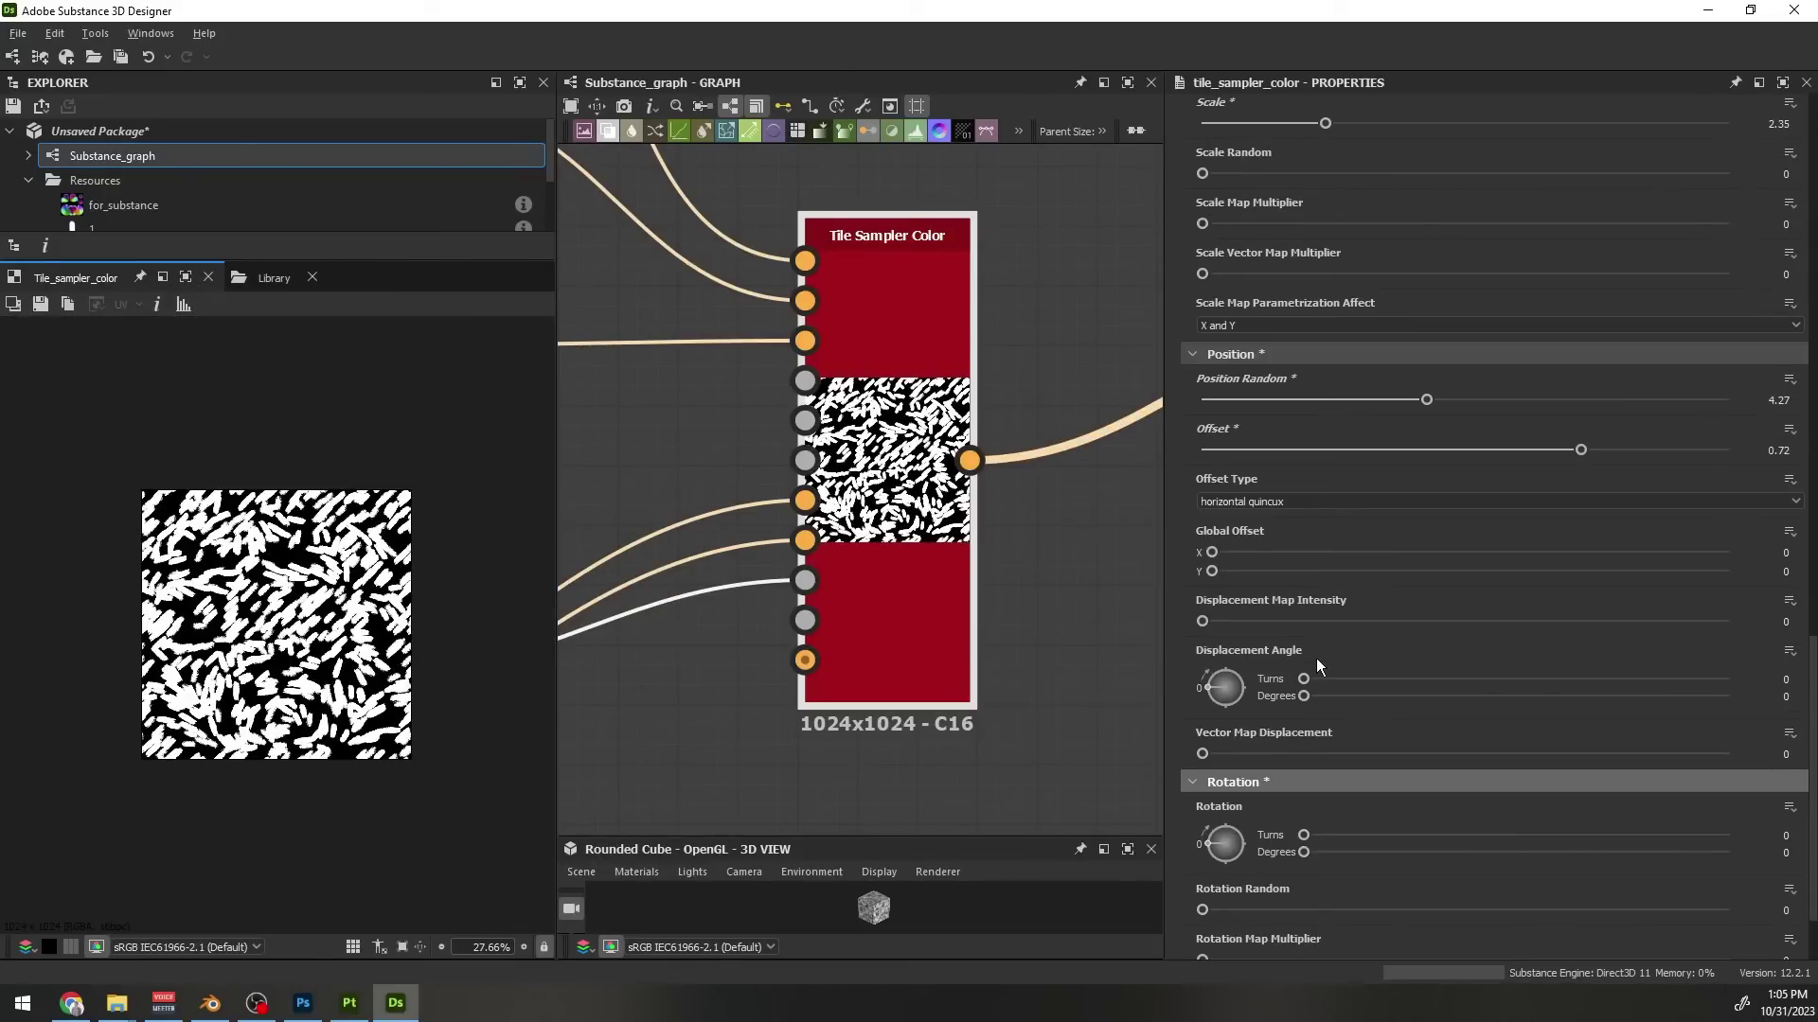
pyautogui.scroll(-2, 1293, 678)
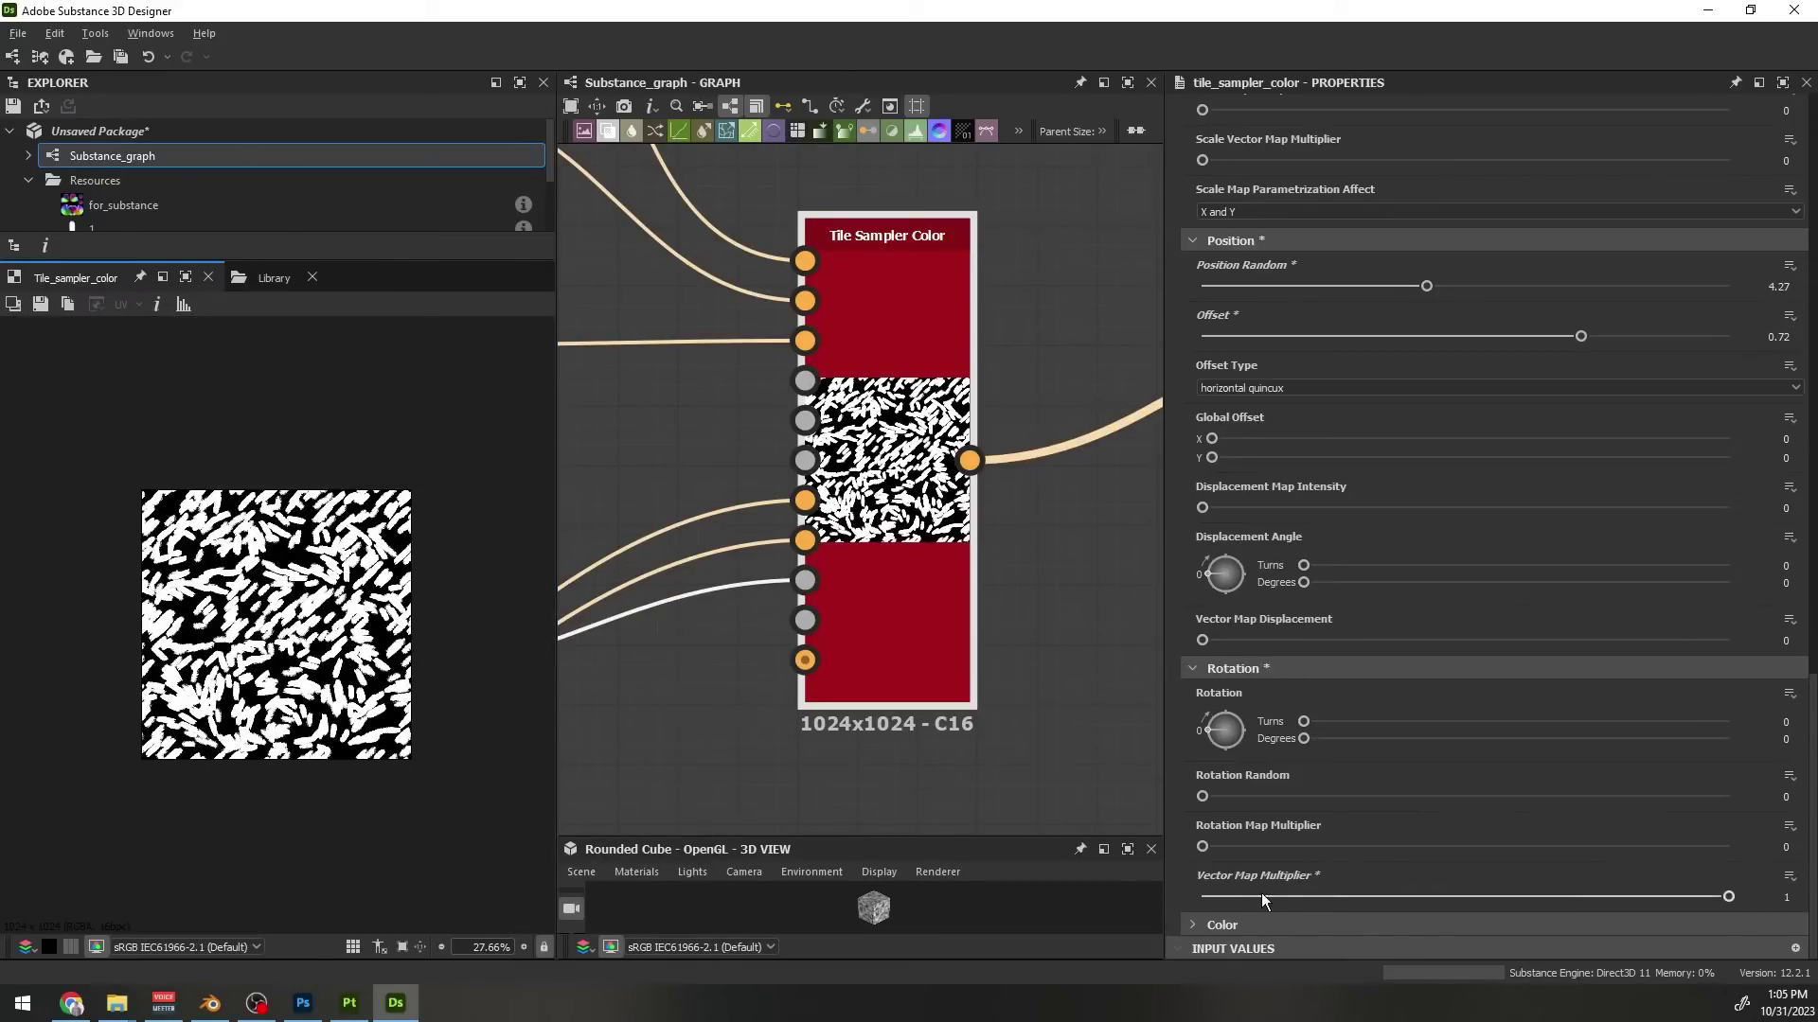
# Set the Mask Map Threshold to 1 to limit the strokes to the UV islands
pyautogui.click(1260, 924)
pyautogui.scroll(-10, 1318, 703)
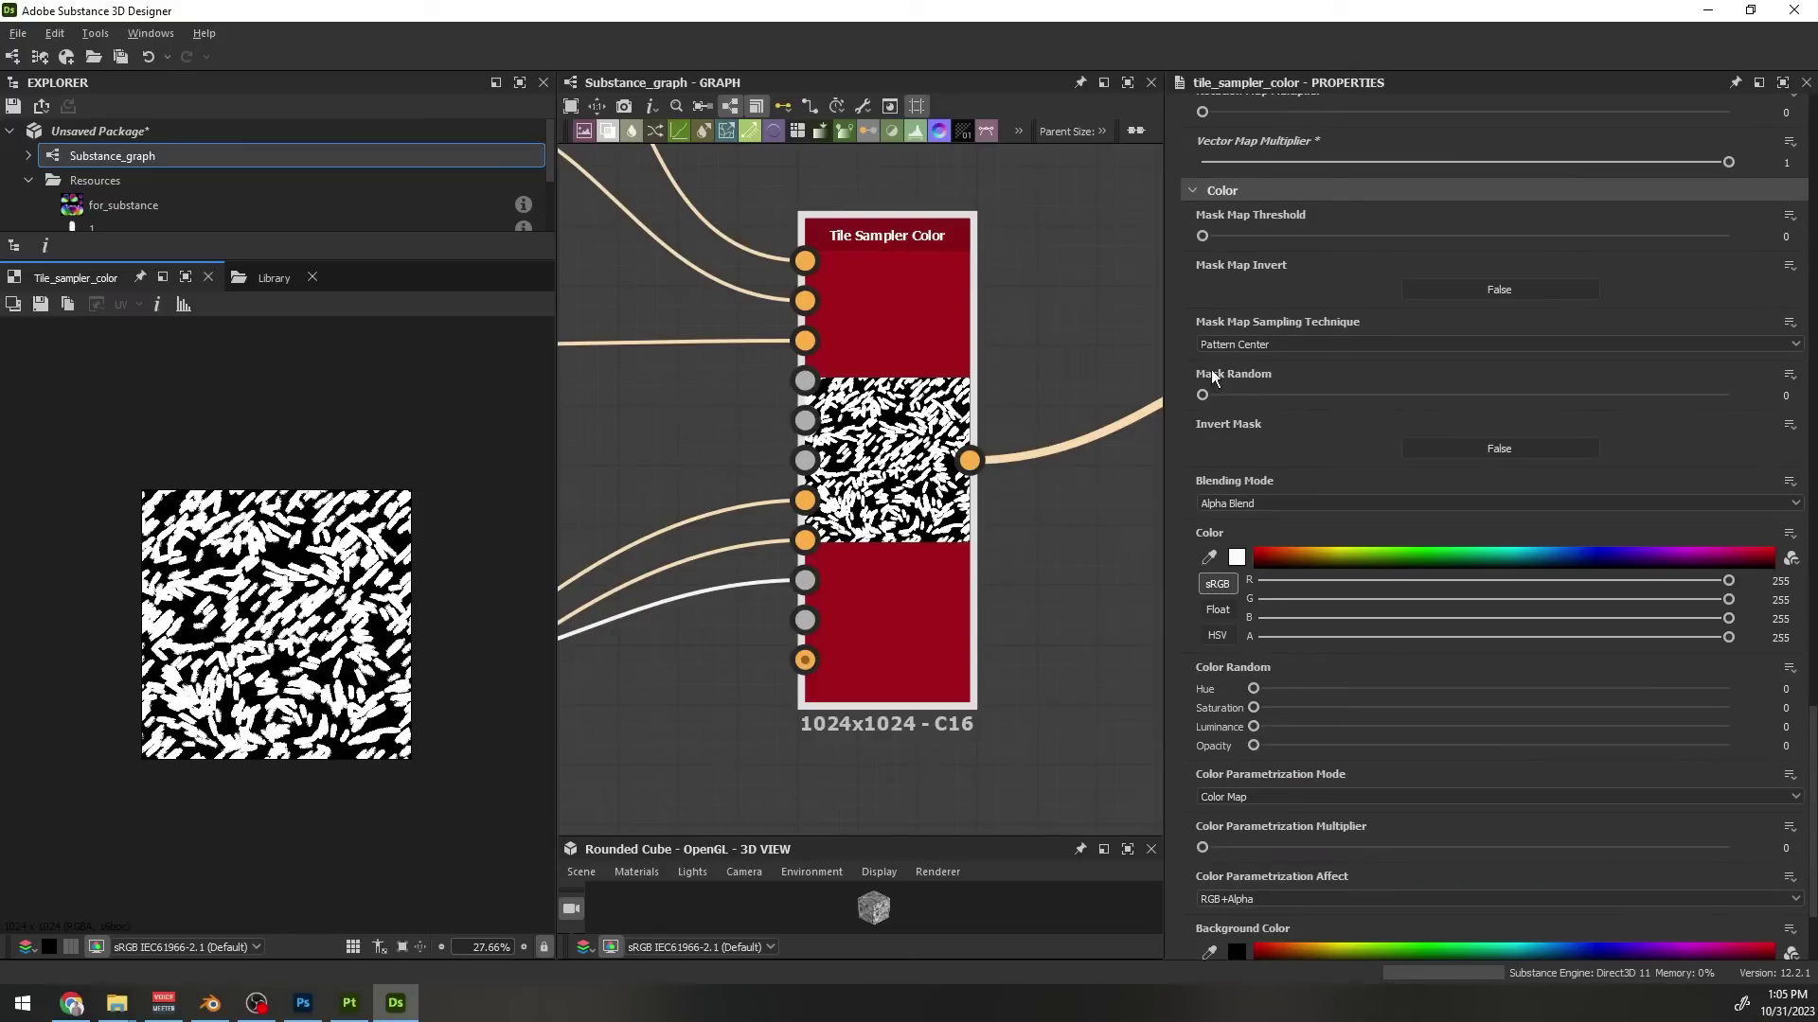
pyautogui.moveTo(1203, 236); pyautogui.dragTo(1729, 236)
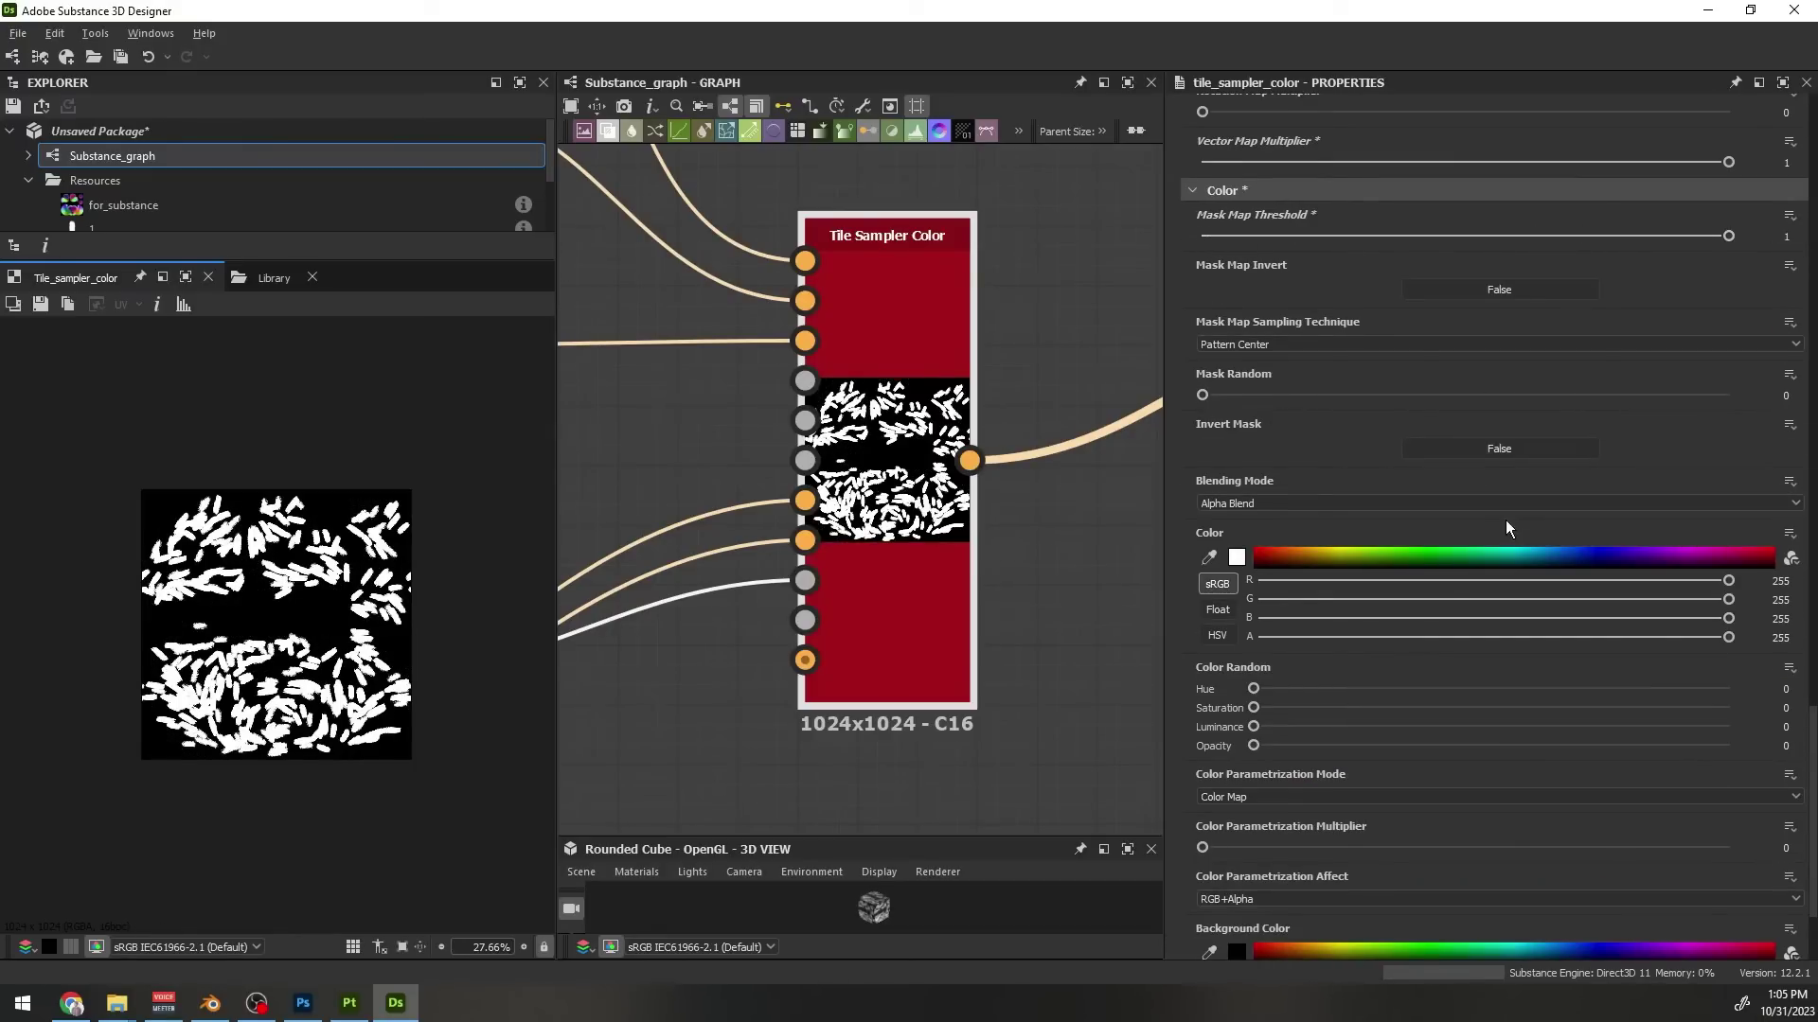
# Try a Position Random of 5.94 on the strokes, and then 0
pyautogui.scroll(10, 1444, 594)
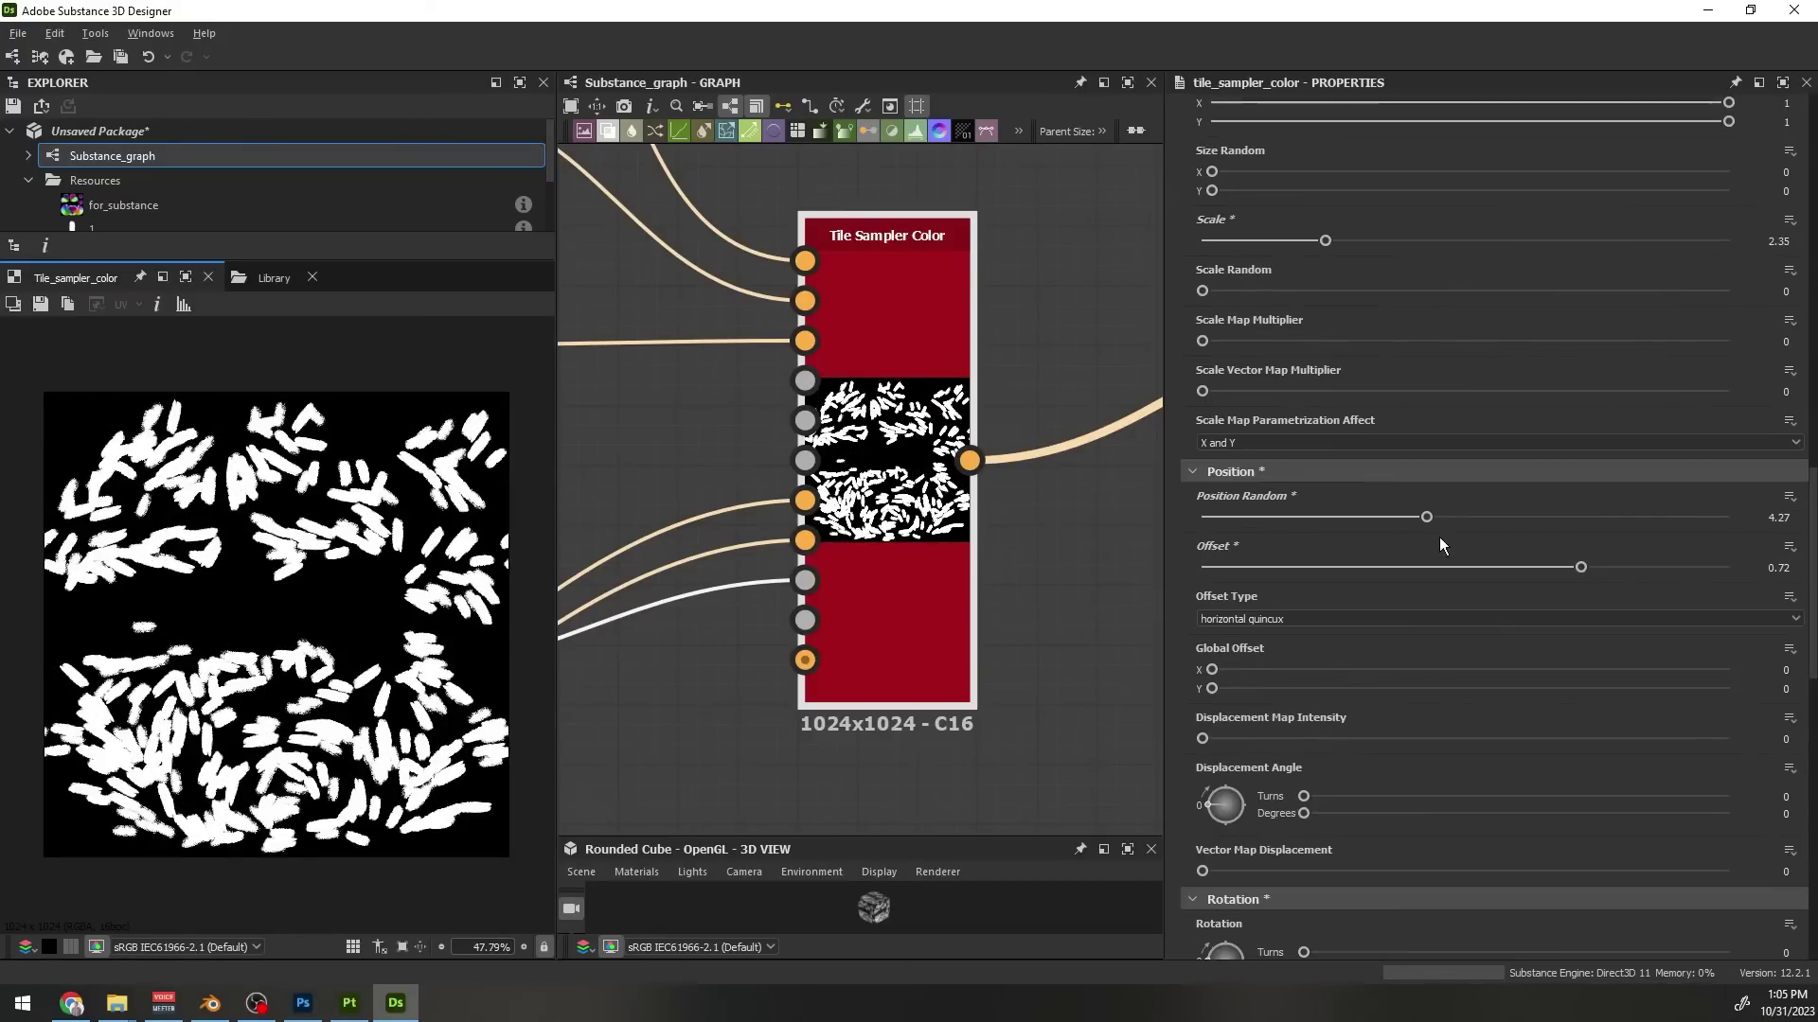
pyautogui.click(1515, 517)
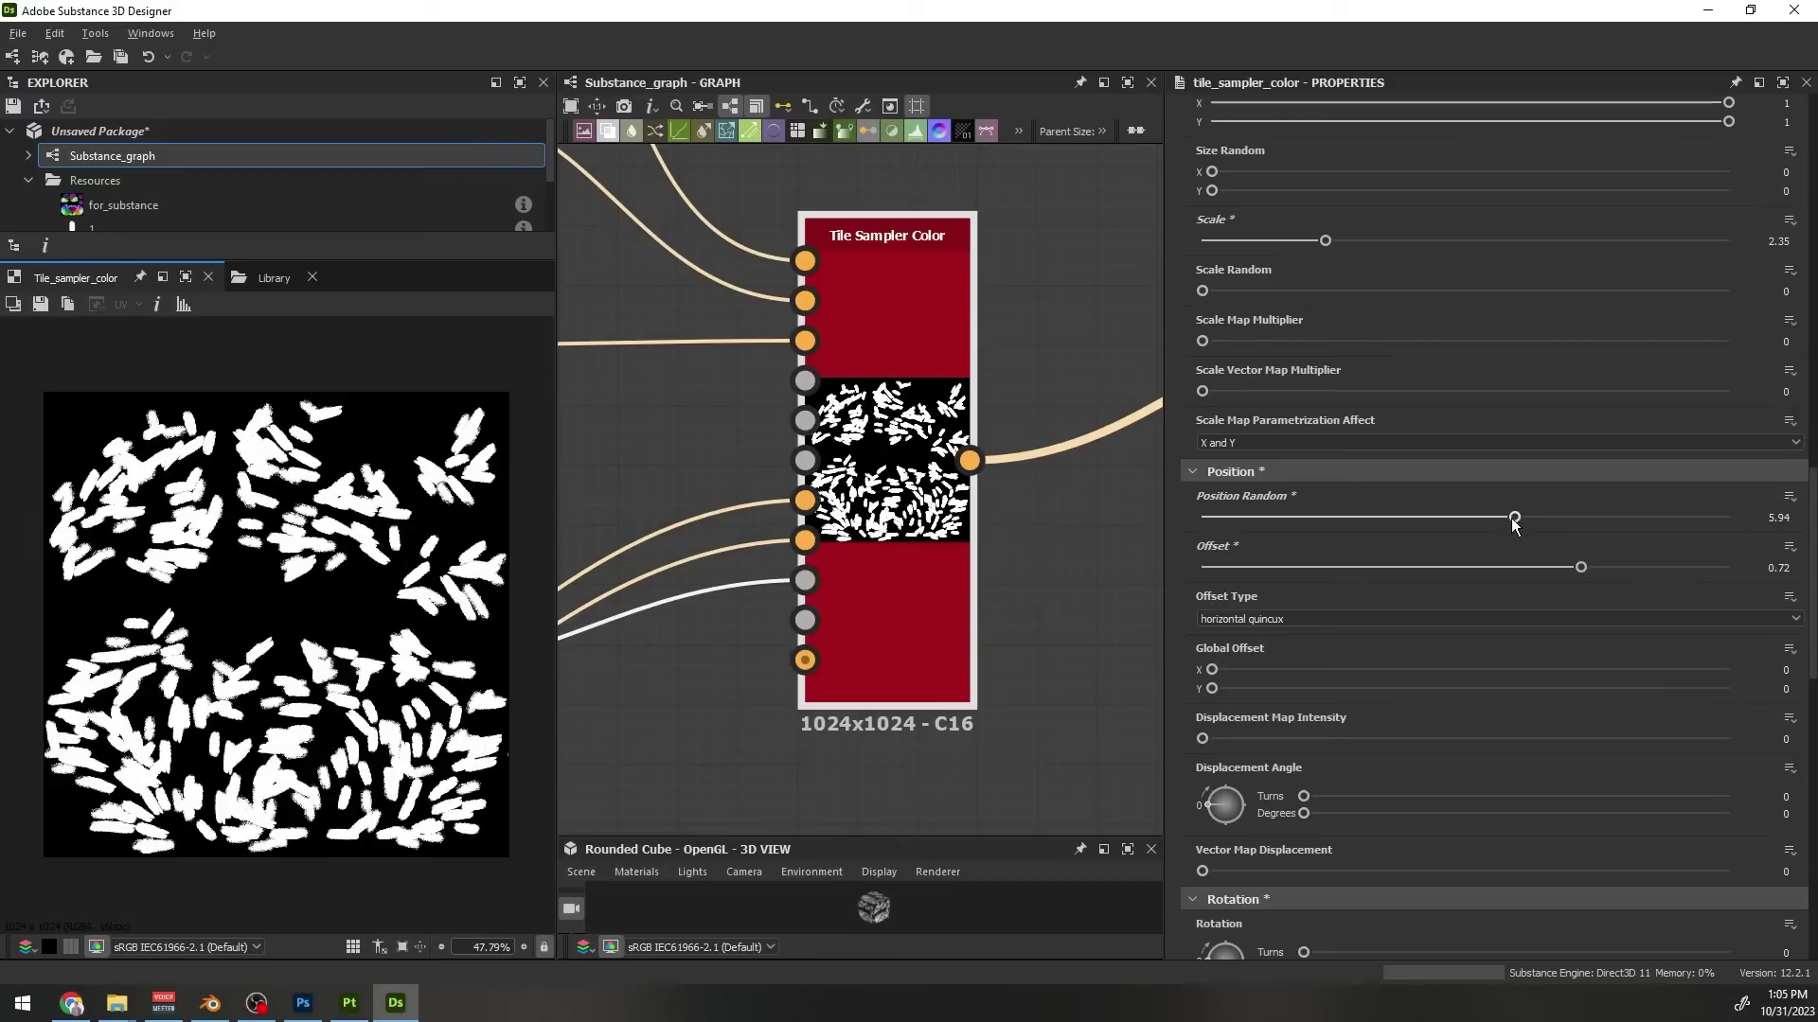
pyautogui.scroll(4, 1507, 518)
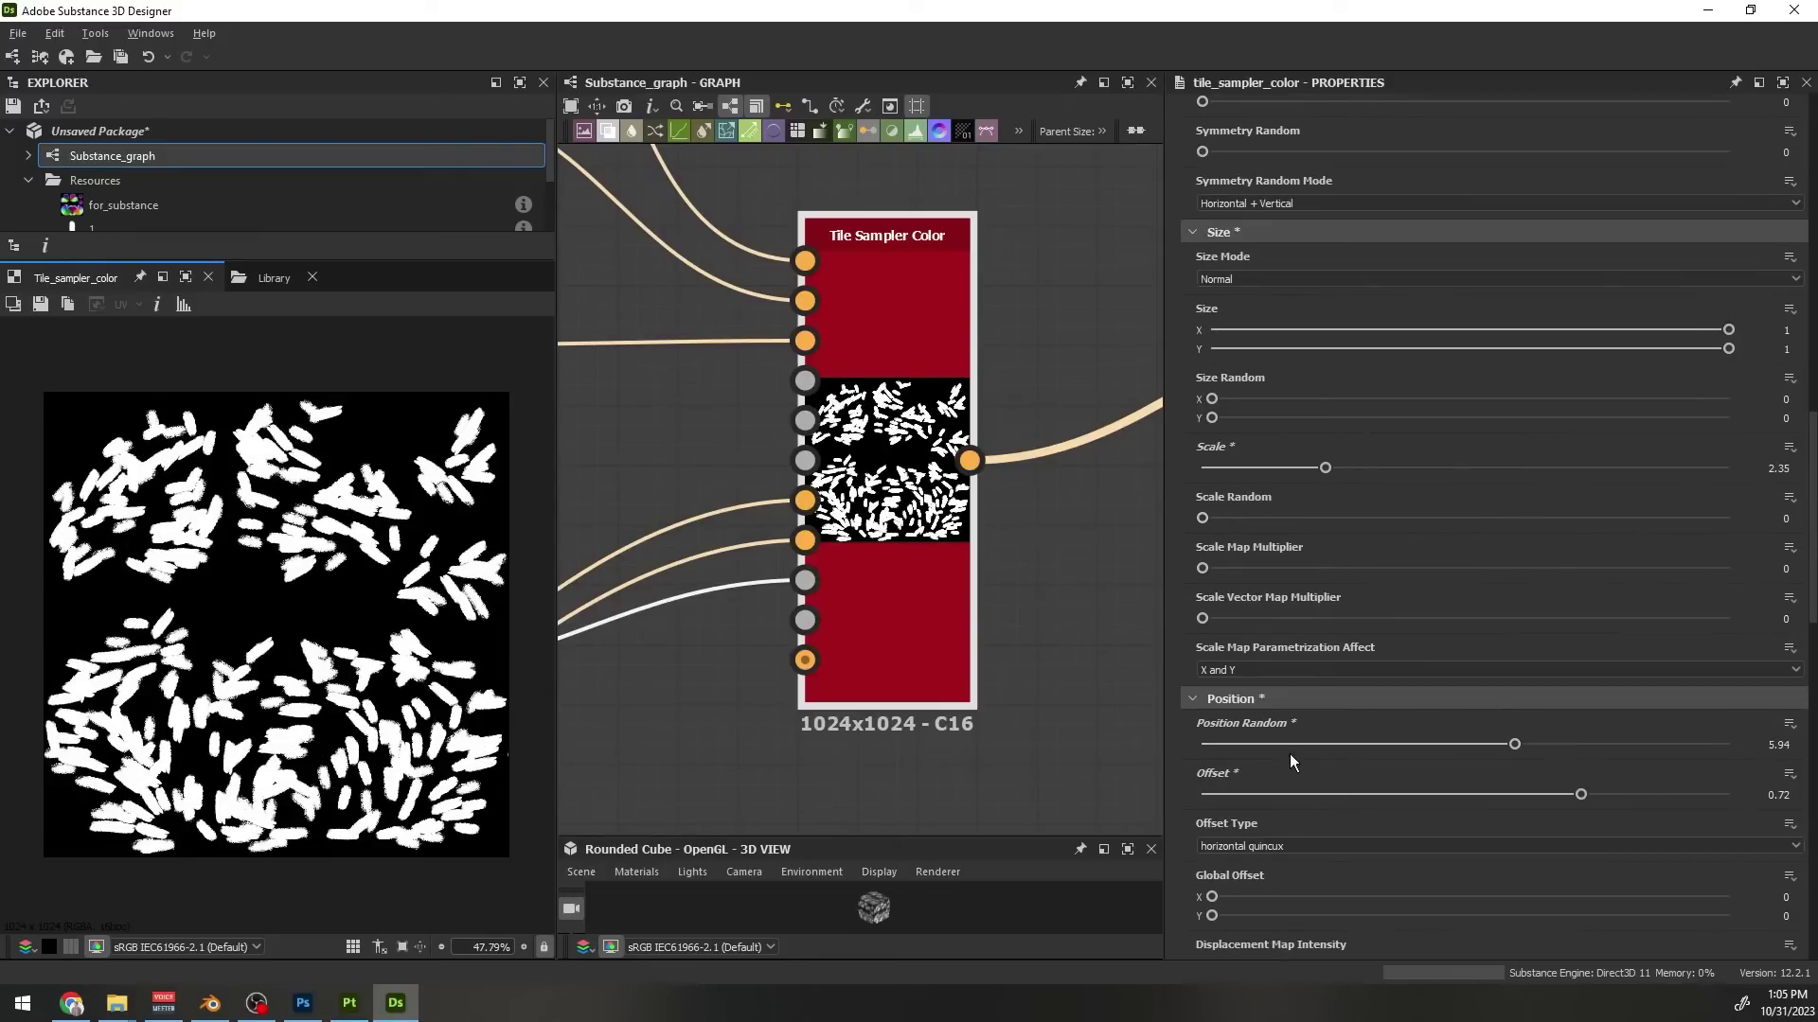
pyautogui.moveTo(1252, 744)
pyautogui.mouseDown()
pyautogui.moveTo(1146, 761)
pyautogui.moveTo(1733, 744)
pyautogui.moveTo(1198, 748)
pyautogui.mouseUp()
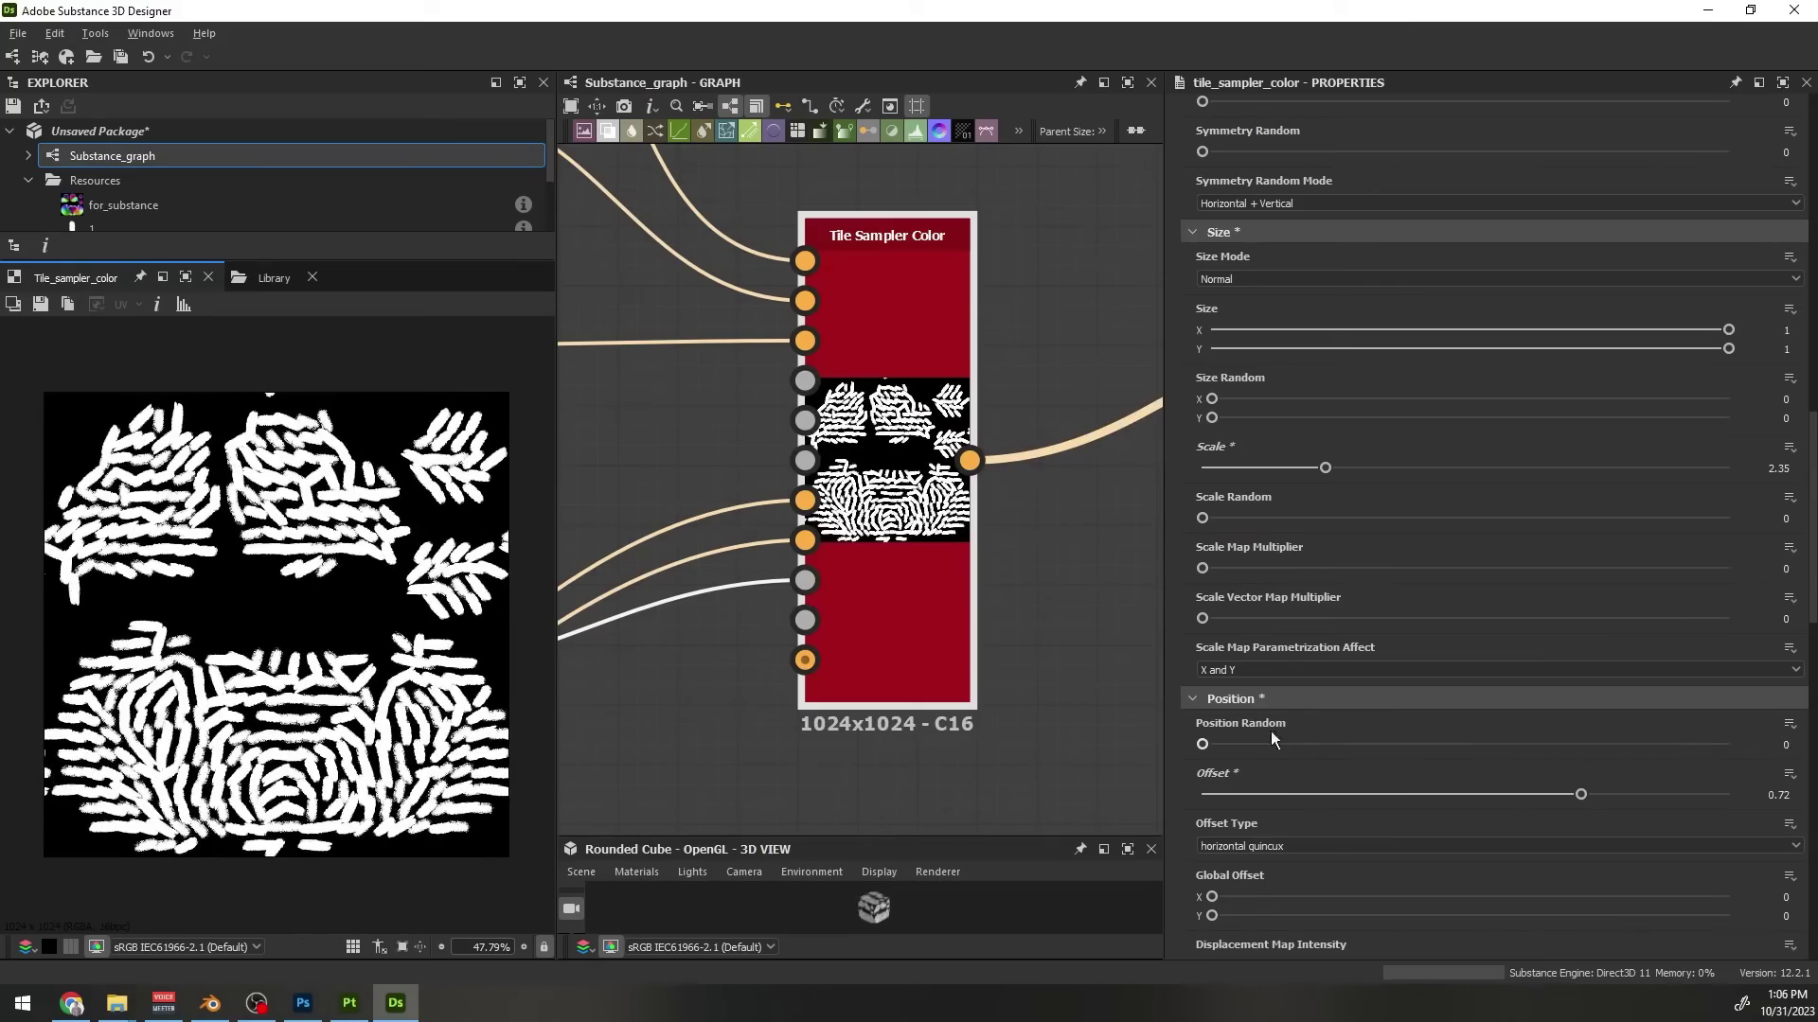
# Raise the Tile Sampler Color's X Amount and Y Amount to 43
pyautogui.scroll(3, 1433, 684)
pyautogui.scroll(9, 1433, 683)
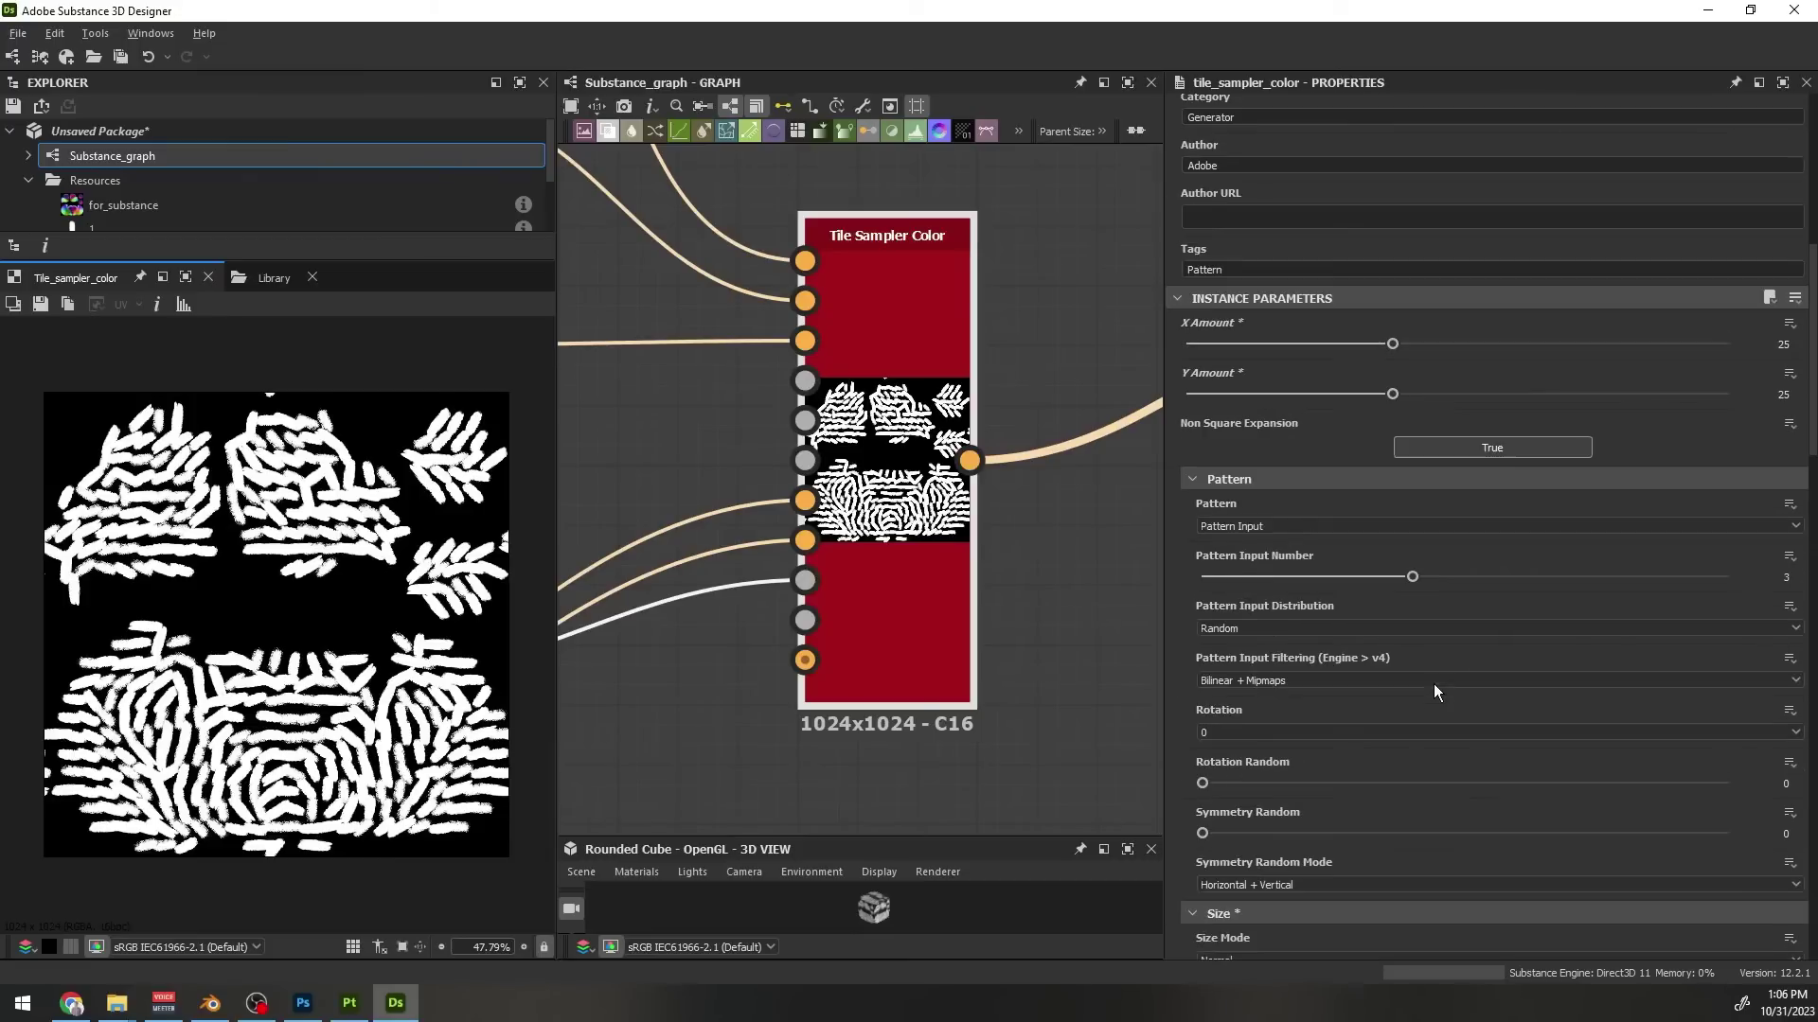
pyautogui.moveTo(1393, 344)
pyautogui.mouseDown()
pyautogui.moveTo(1740, 349)
pyautogui.moveTo(1547, 345)
pyautogui.mouseUp()
pyautogui.moveTo(1392, 394); pyautogui.dragTo(1552, 392)
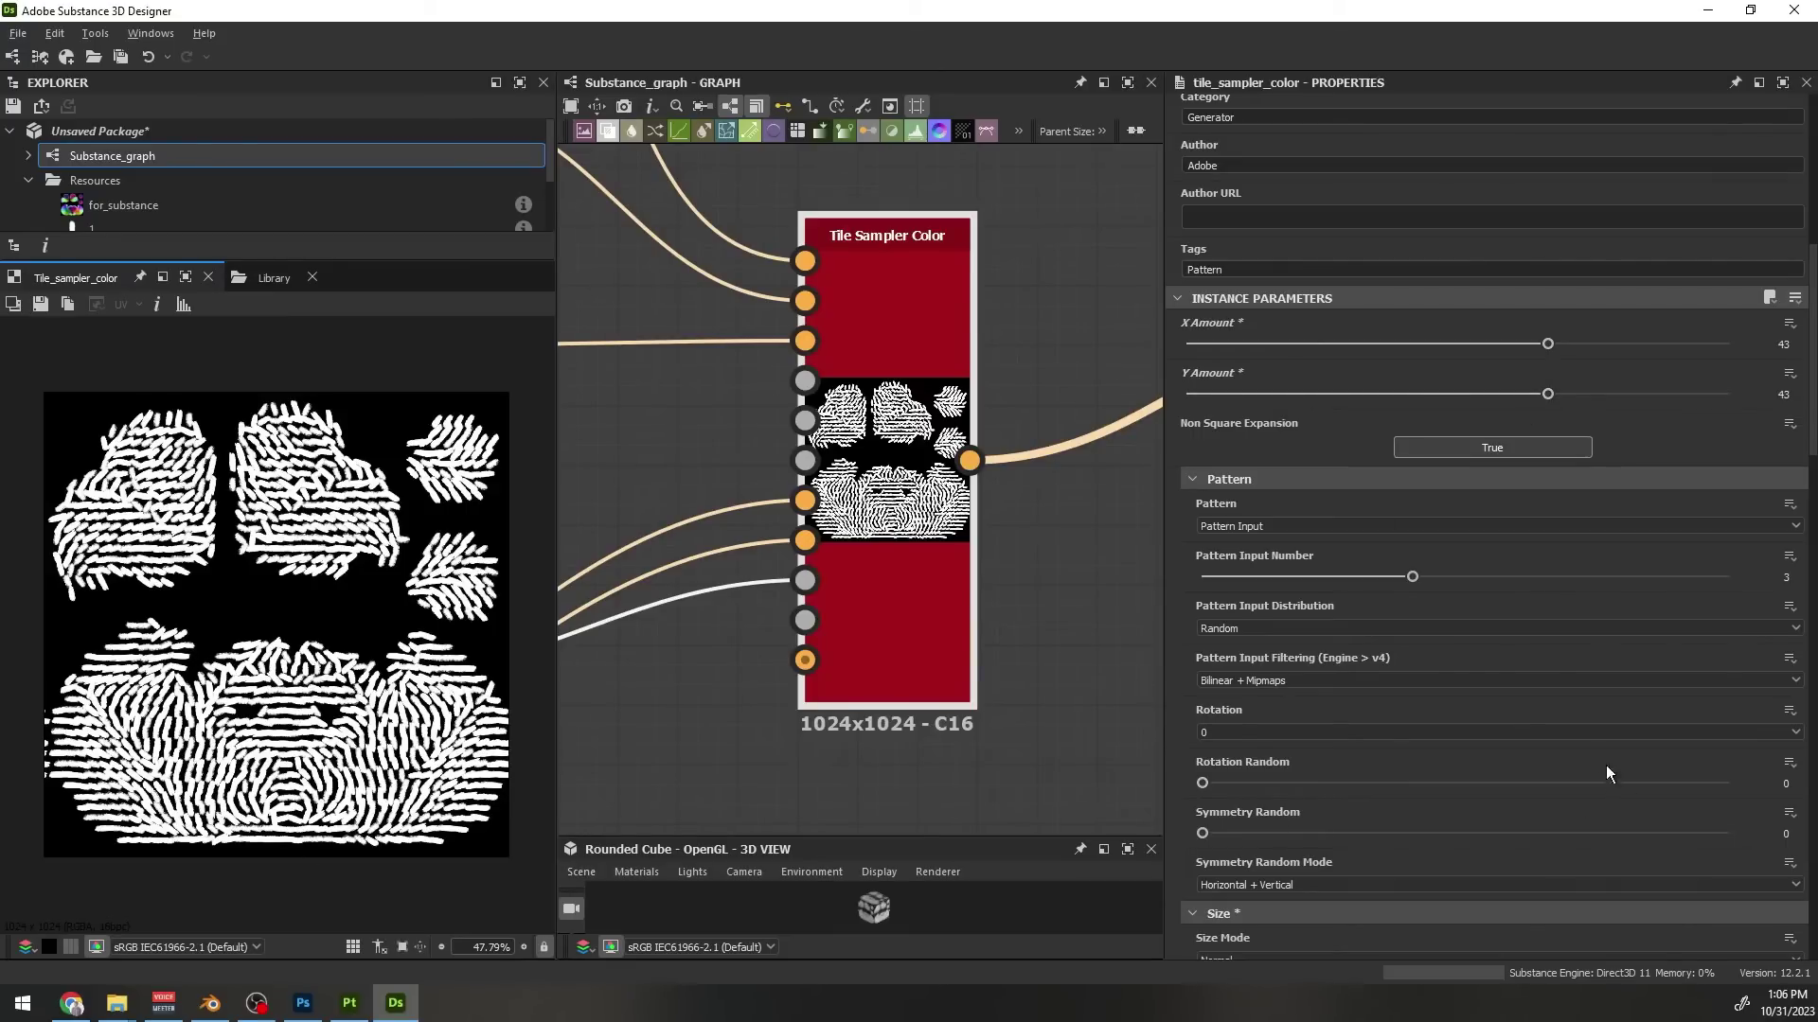
# Set the strokes' Position Random to 4.38 and their Scale to 7.36
pyautogui.scroll(-5, 1606, 765)
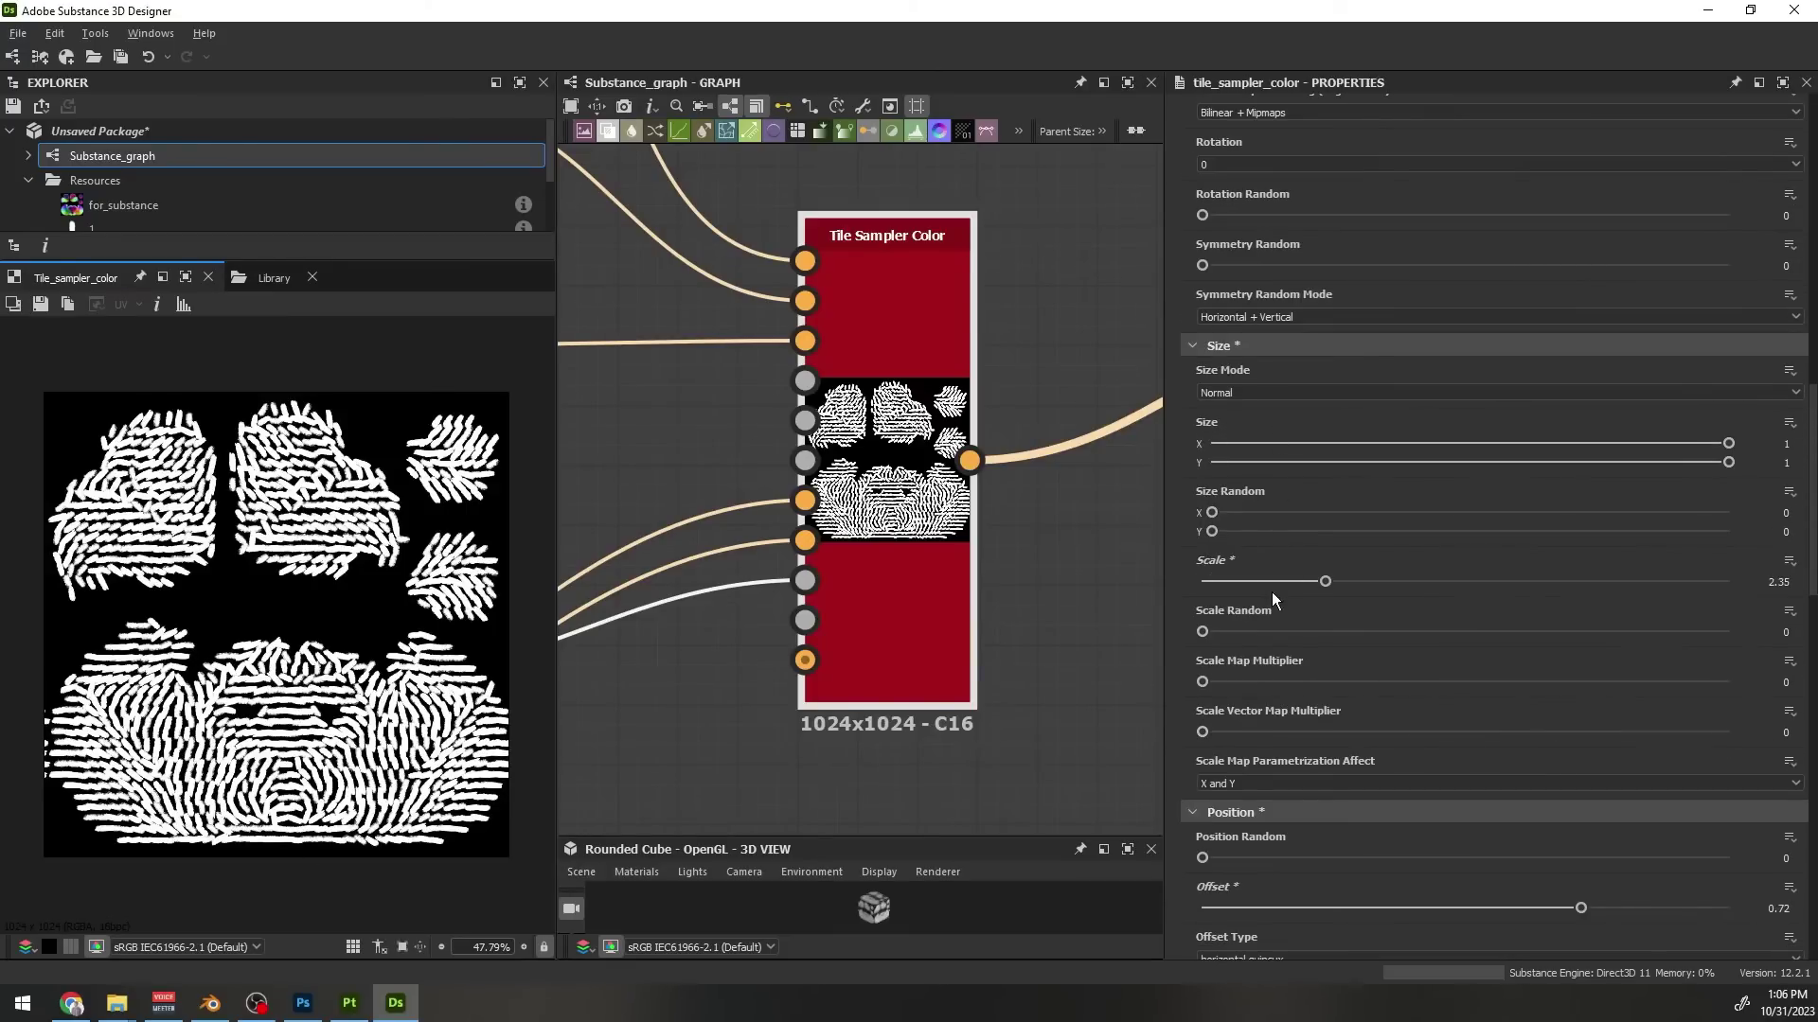
pyautogui.scroll(-2, 1273, 643)
pyautogui.moveTo(1229, 685); pyautogui.dragTo(1435, 678)
pyautogui.scroll(3, 1330, 615)
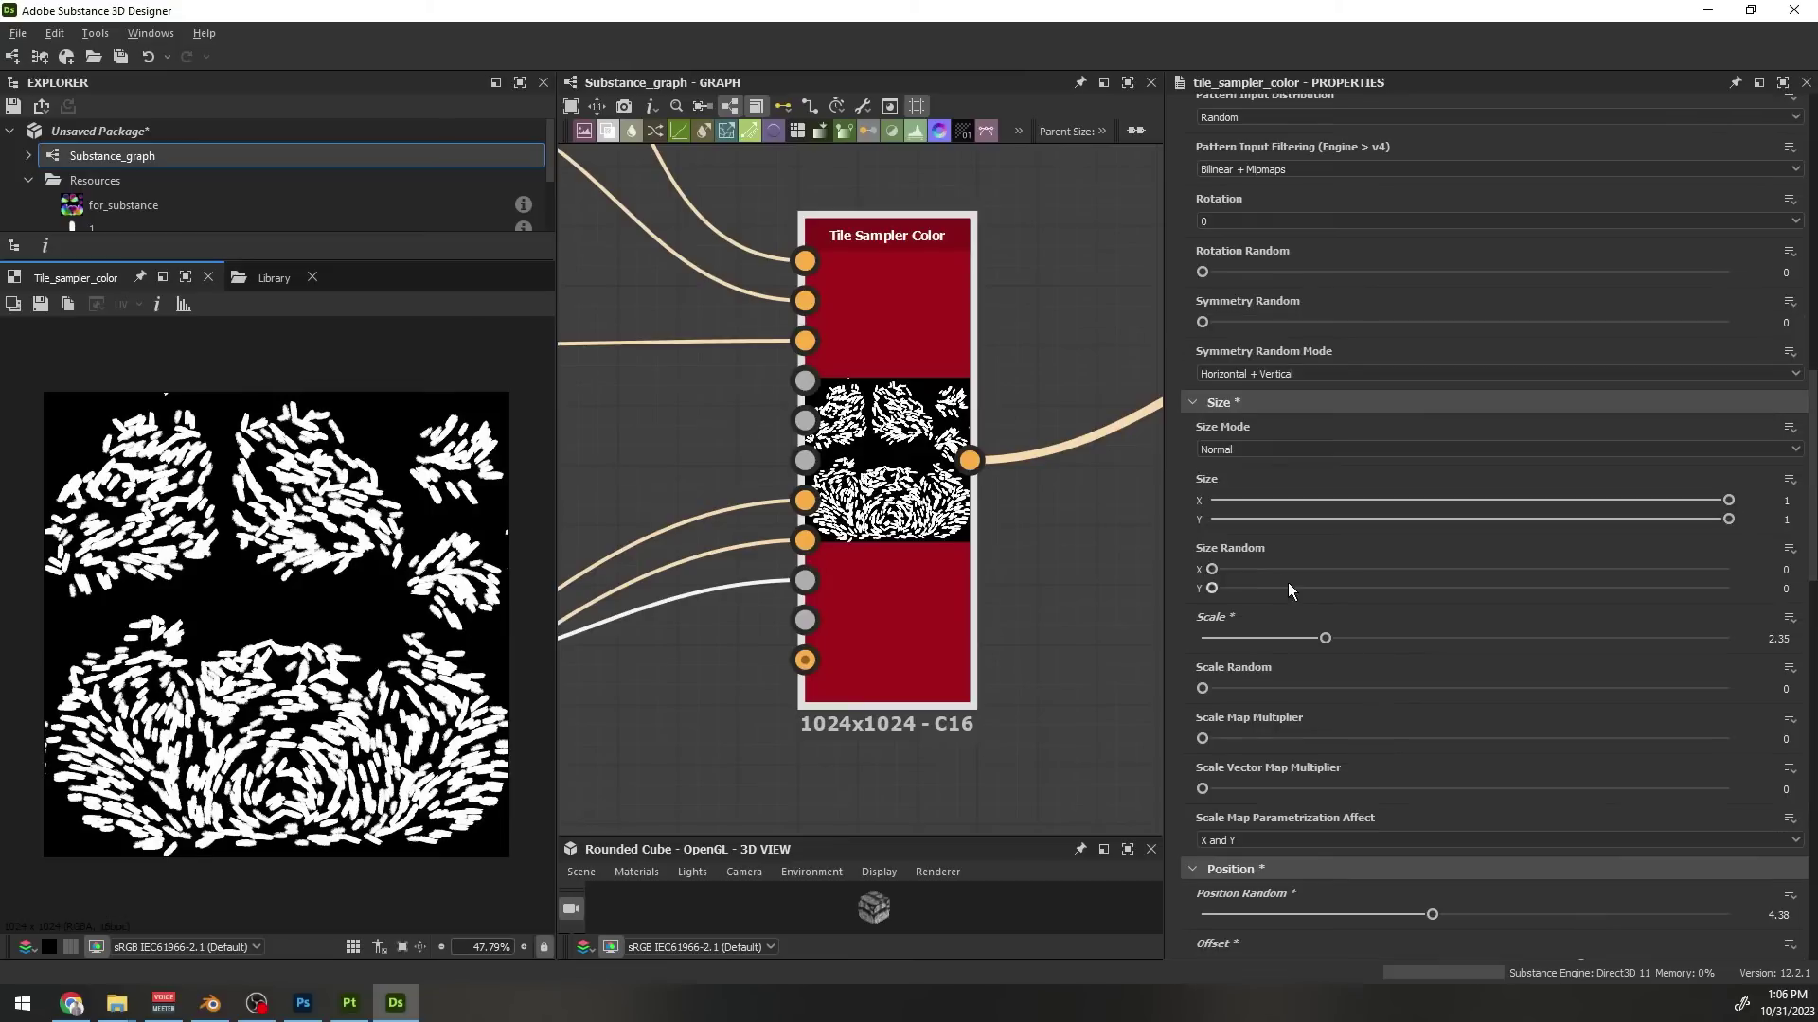
pyautogui.moveTo(1331, 636); pyautogui.dragTo(1589, 637)
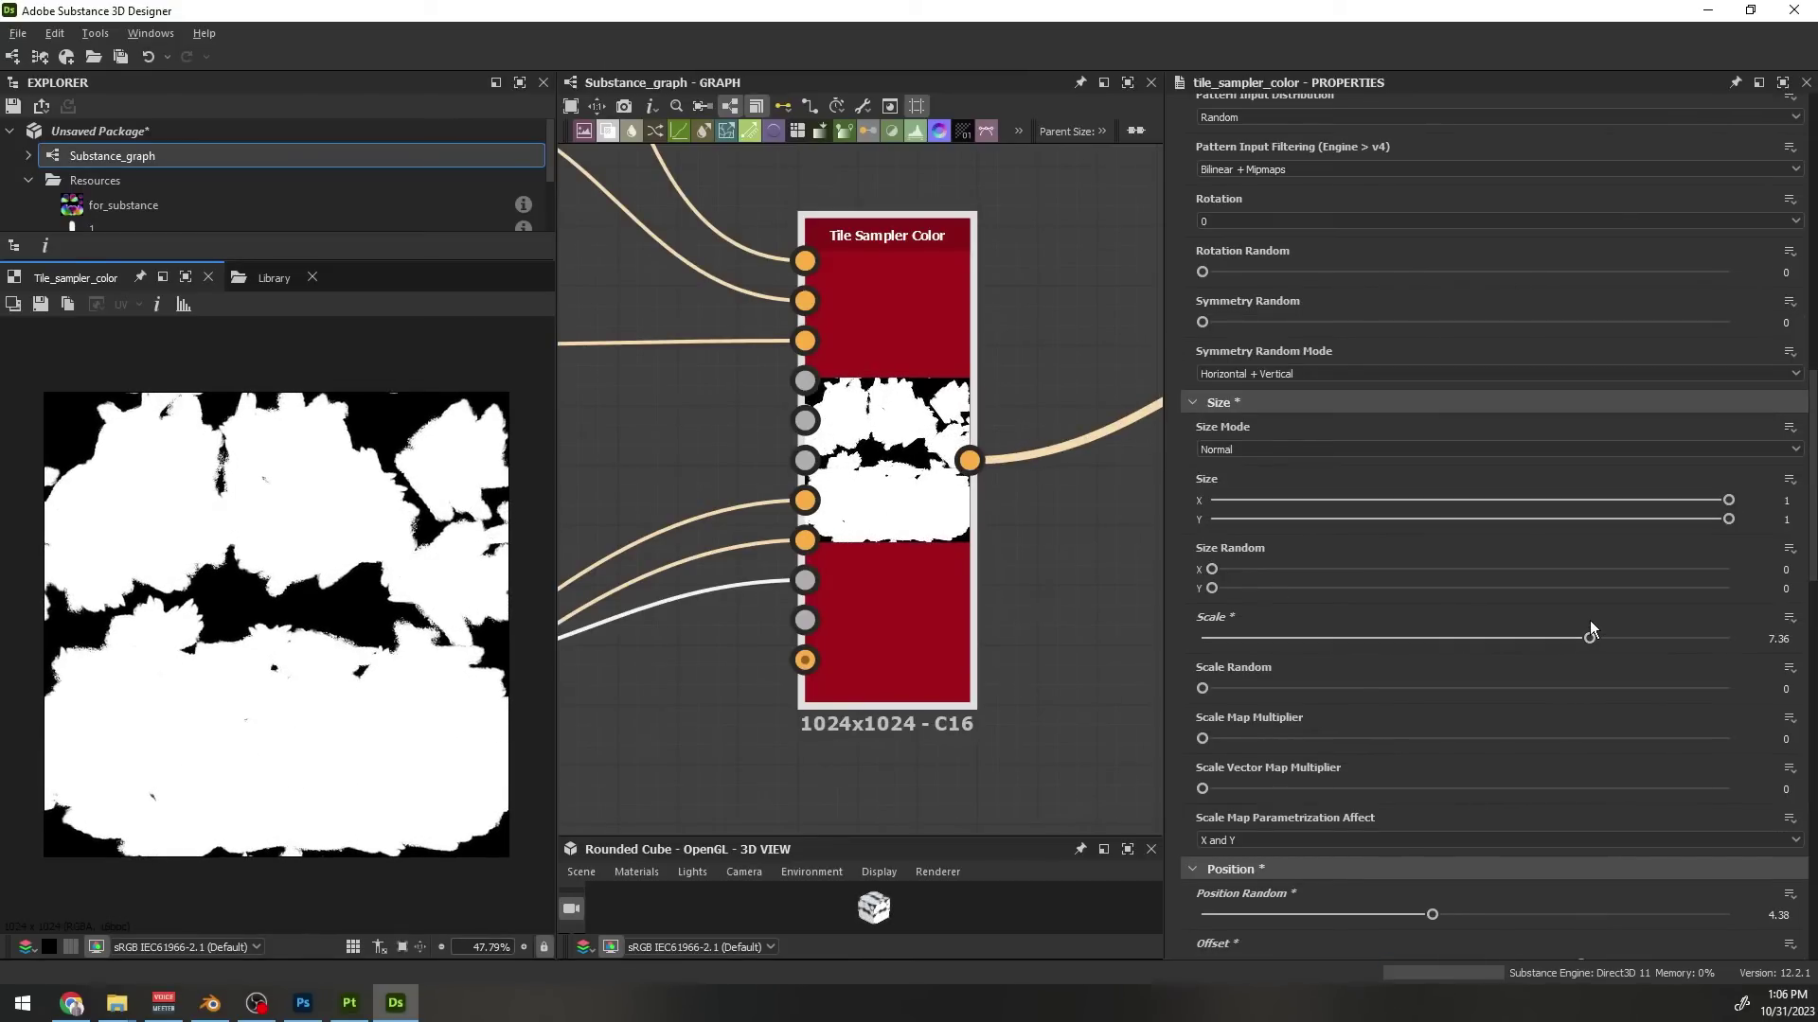
pyautogui.scroll(-3, 846, 610)
pyautogui.scroll(2, 996, 693)
# Set the Color Parametrization Multiplier to 1 so the strokes take the normal map's colours
pyautogui.scroll(-15, 1389, 679)
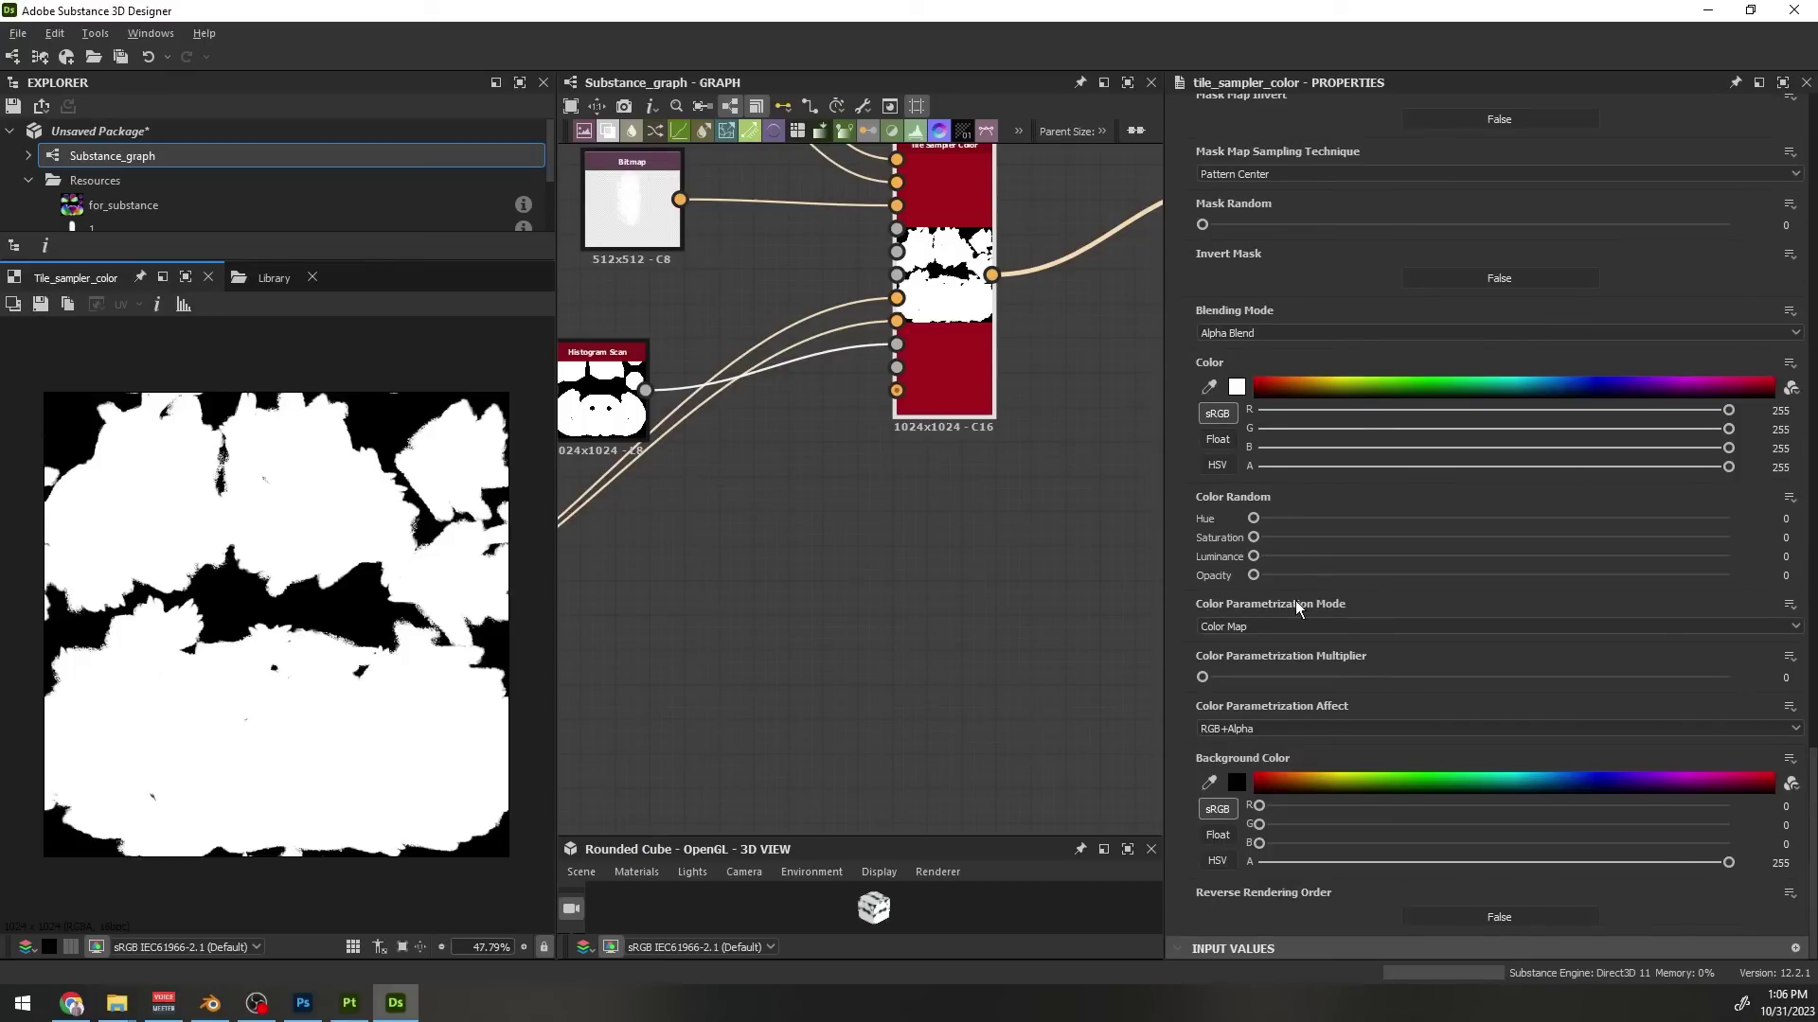
pyautogui.moveTo(1257, 677); pyautogui.dragTo(1728, 677)
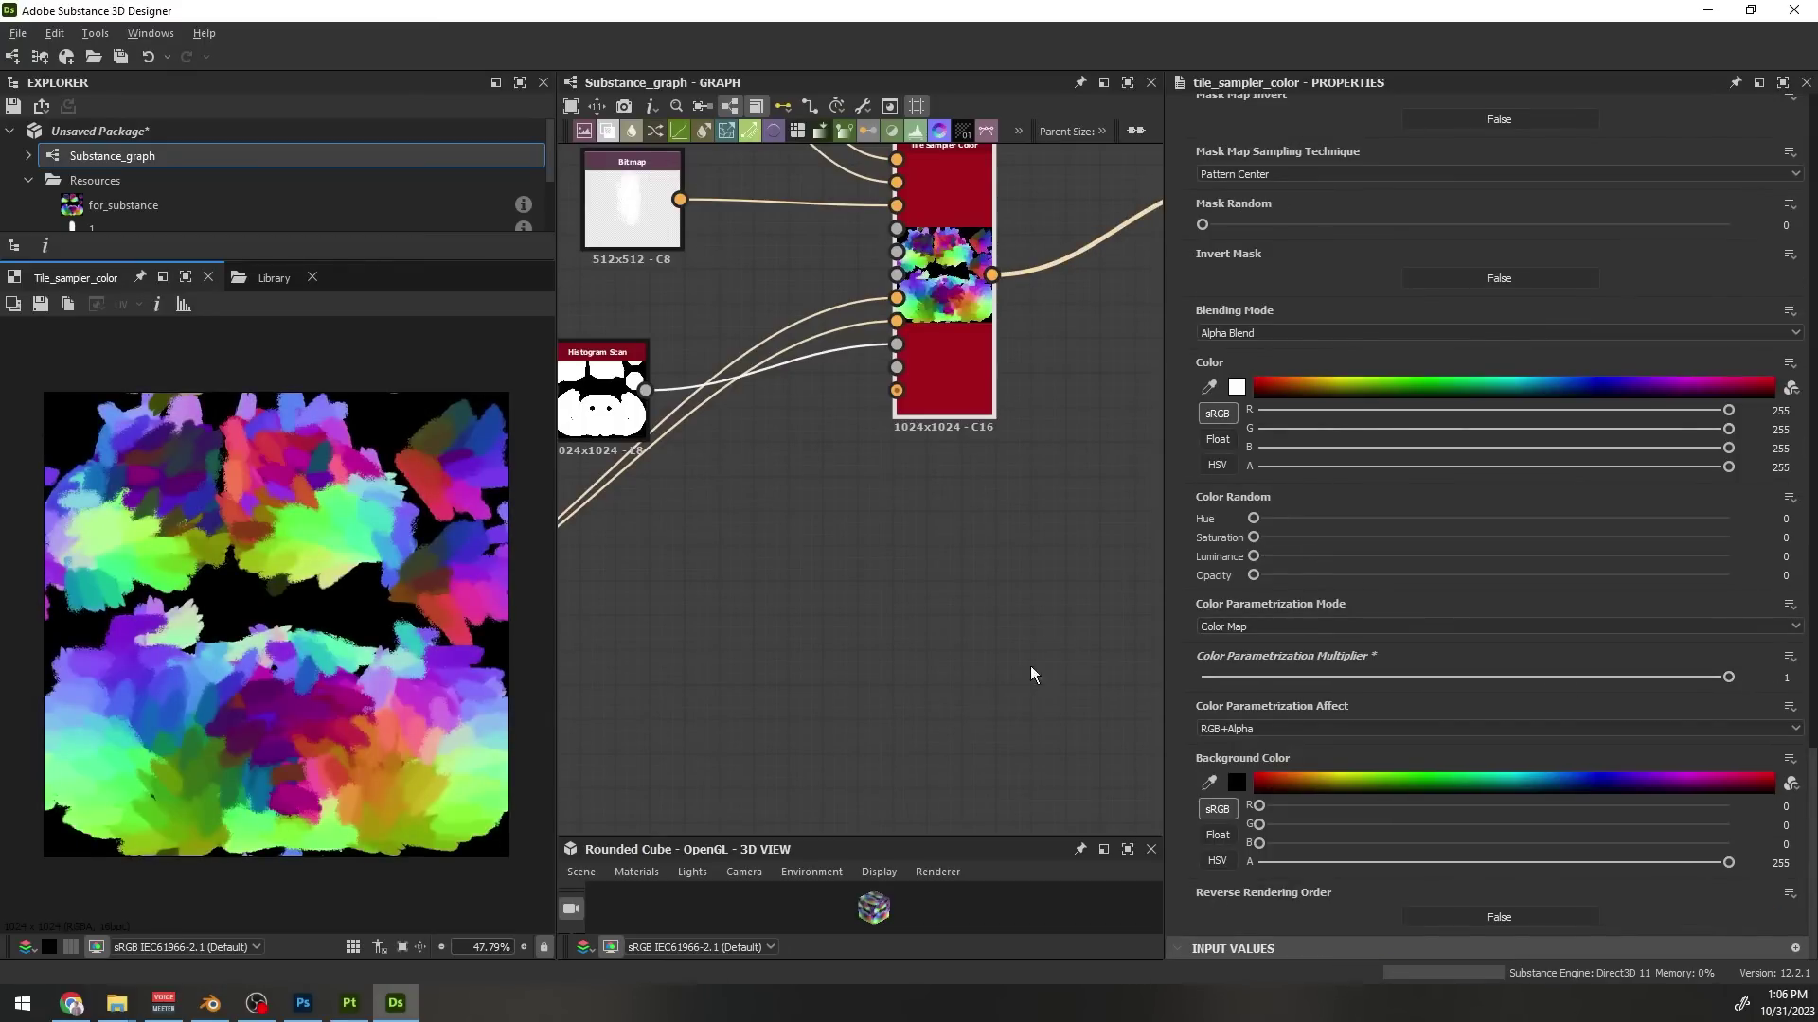
pyautogui.scroll(-2, 861, 547)
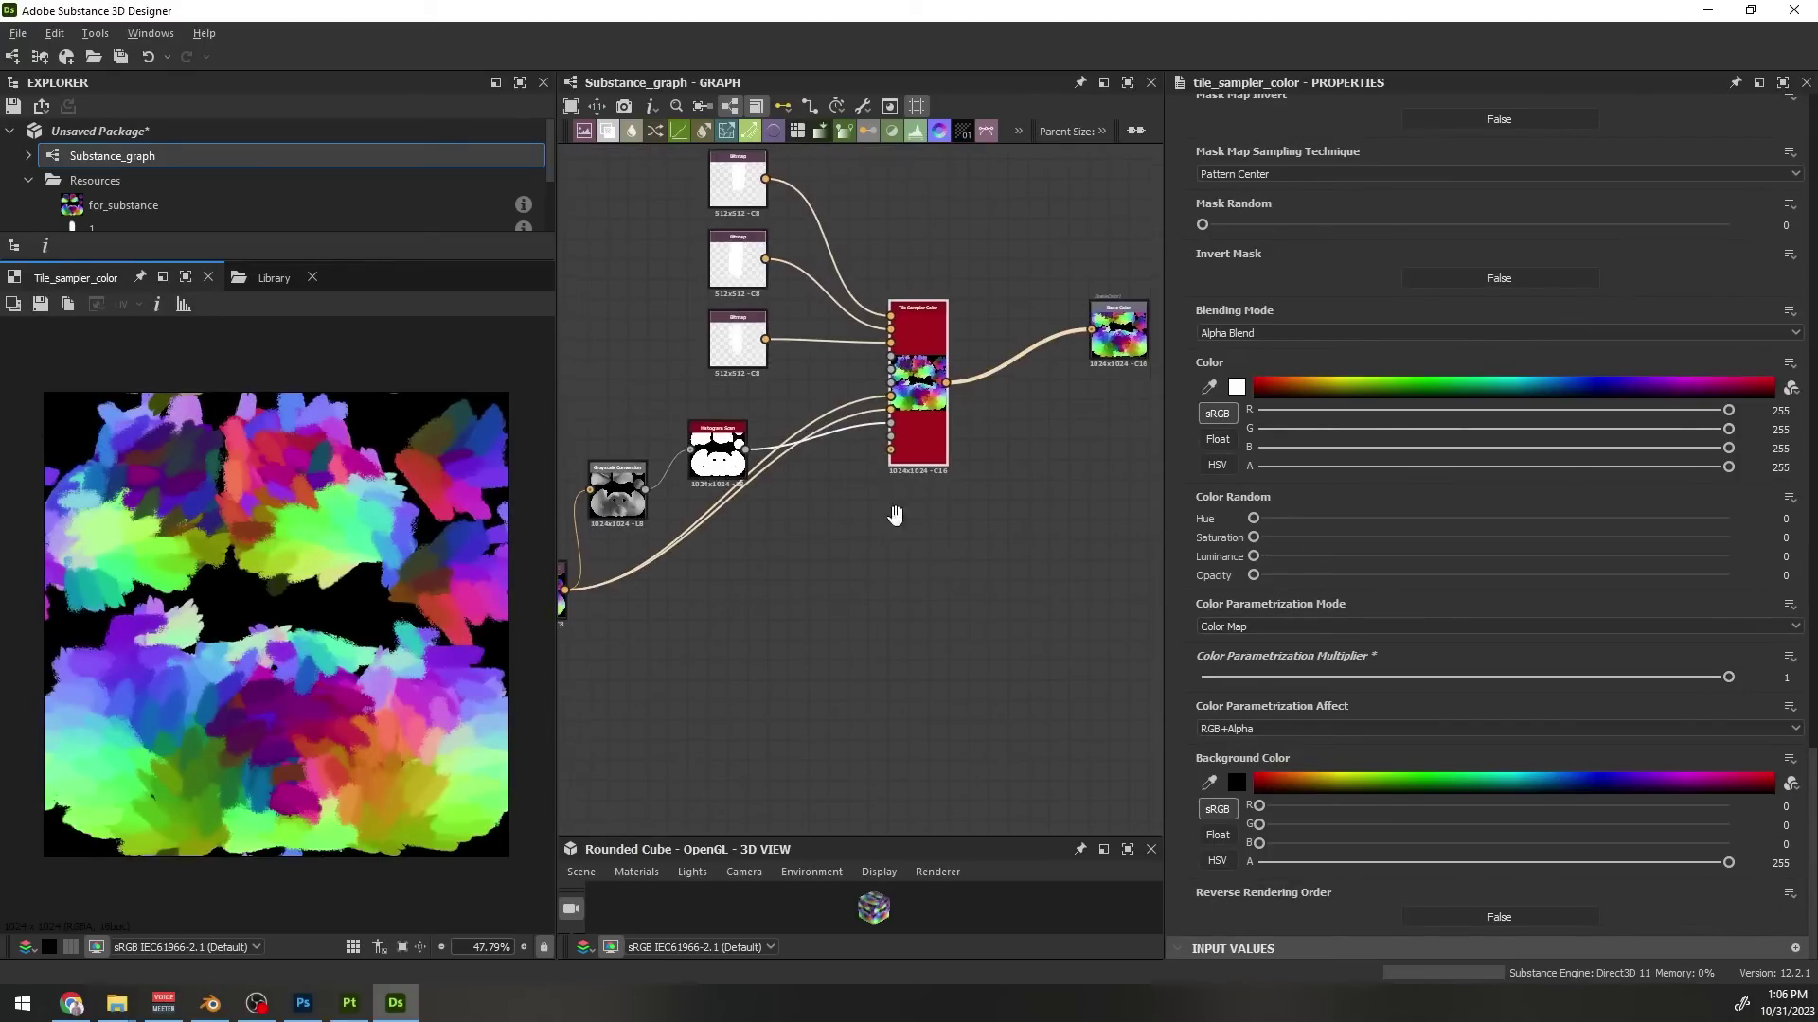
pyautogui.moveTo(897, 516); pyautogui.dragTo(739, 571, button='middle')
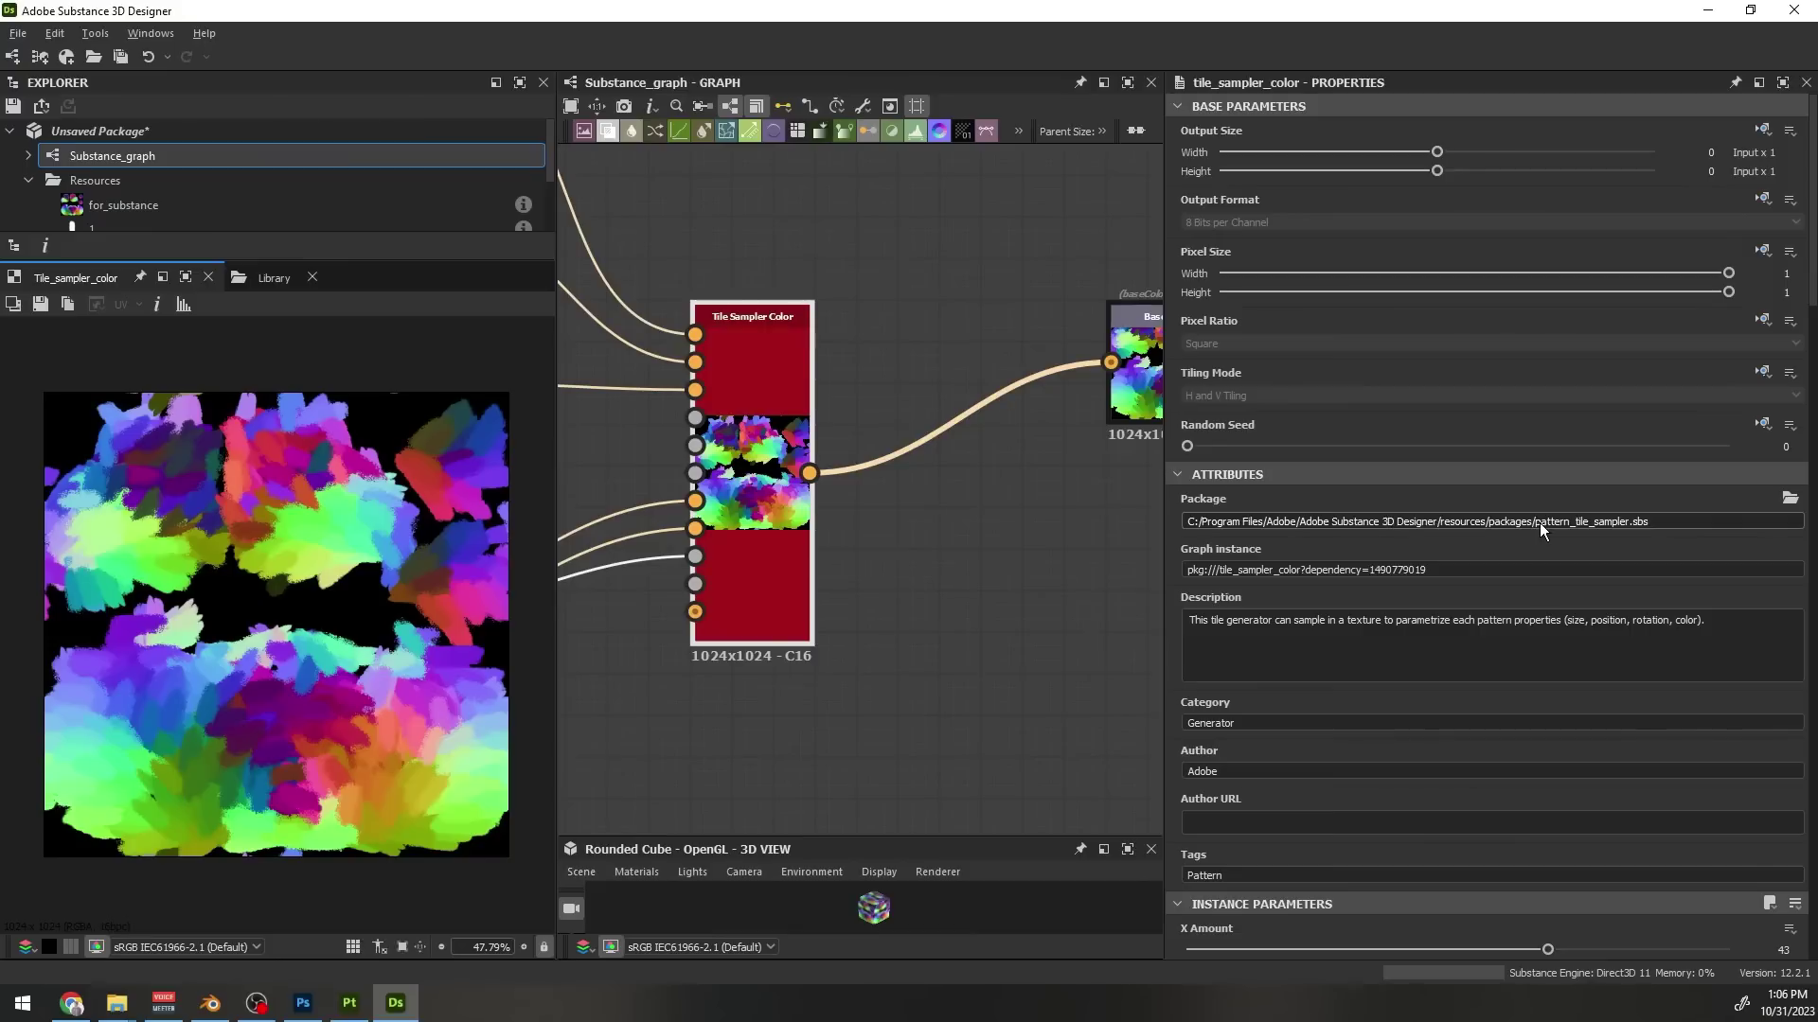
pyautogui.scroll(-5, 1452, 669)
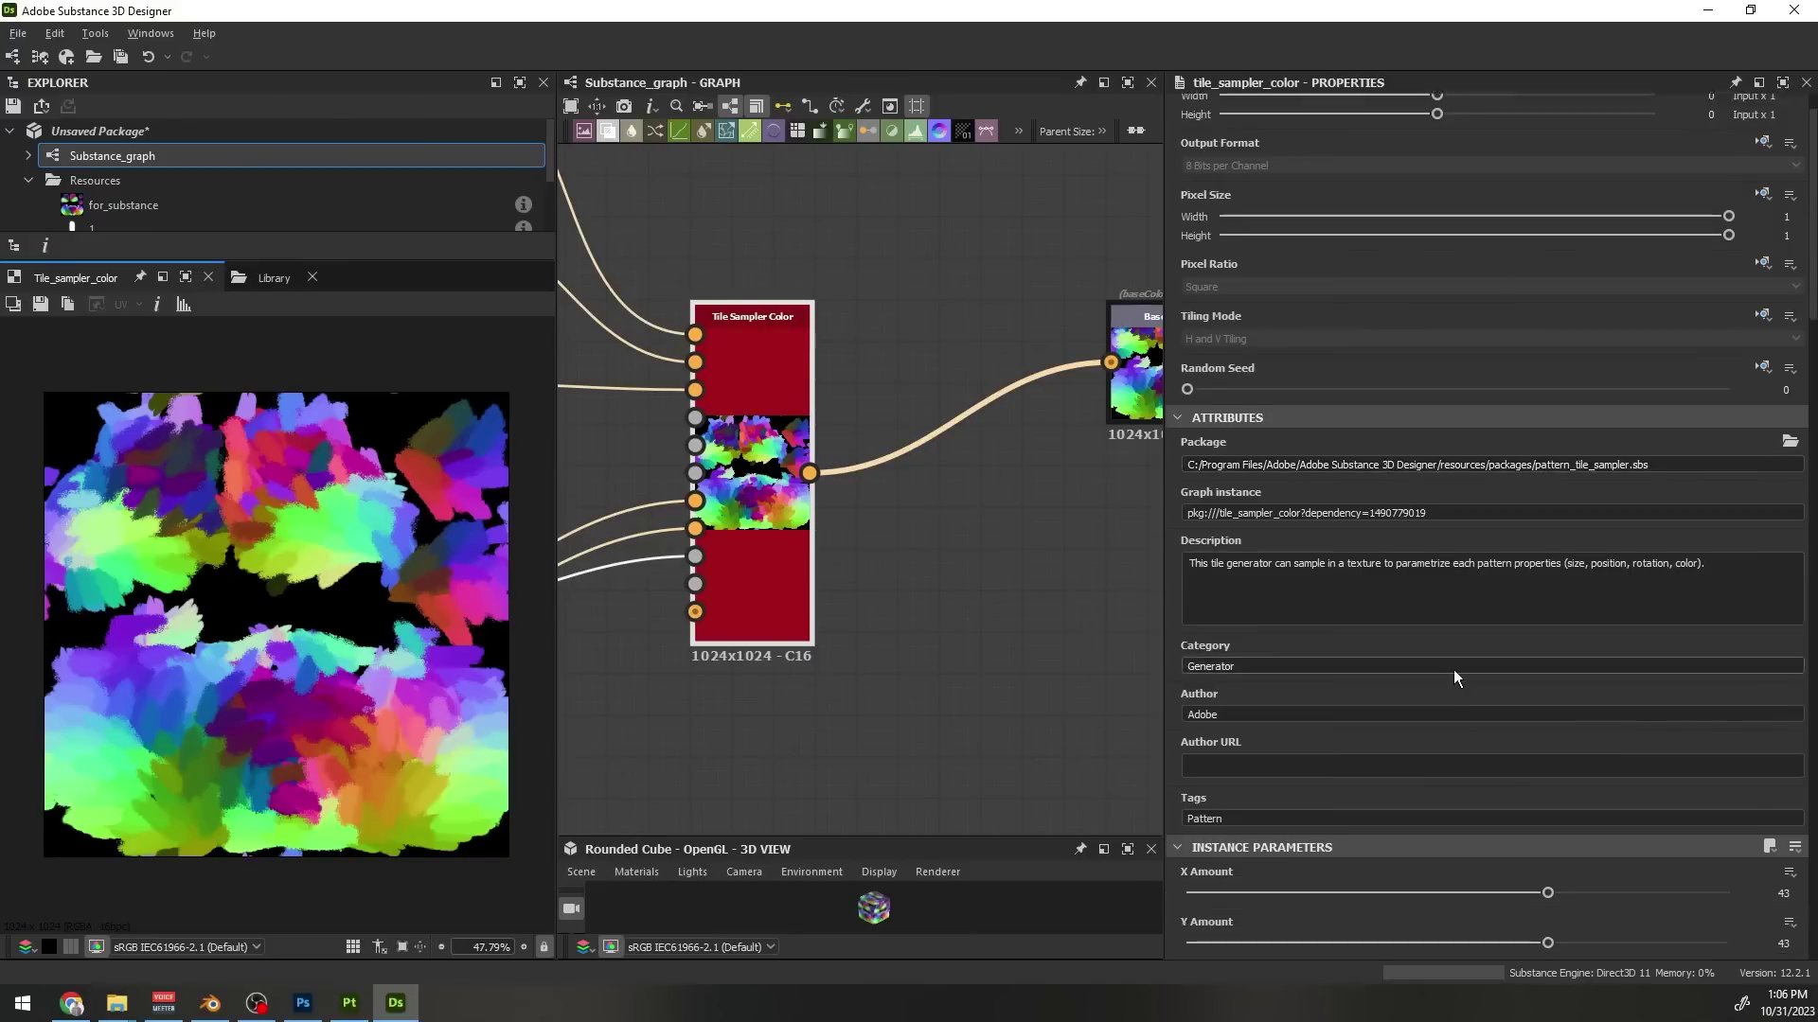
# Try an X Amount and Y Amount of 64 on the Tile Sampler Color
pyautogui.moveTo(1662, 663); pyautogui.dragTo(1745, 690)
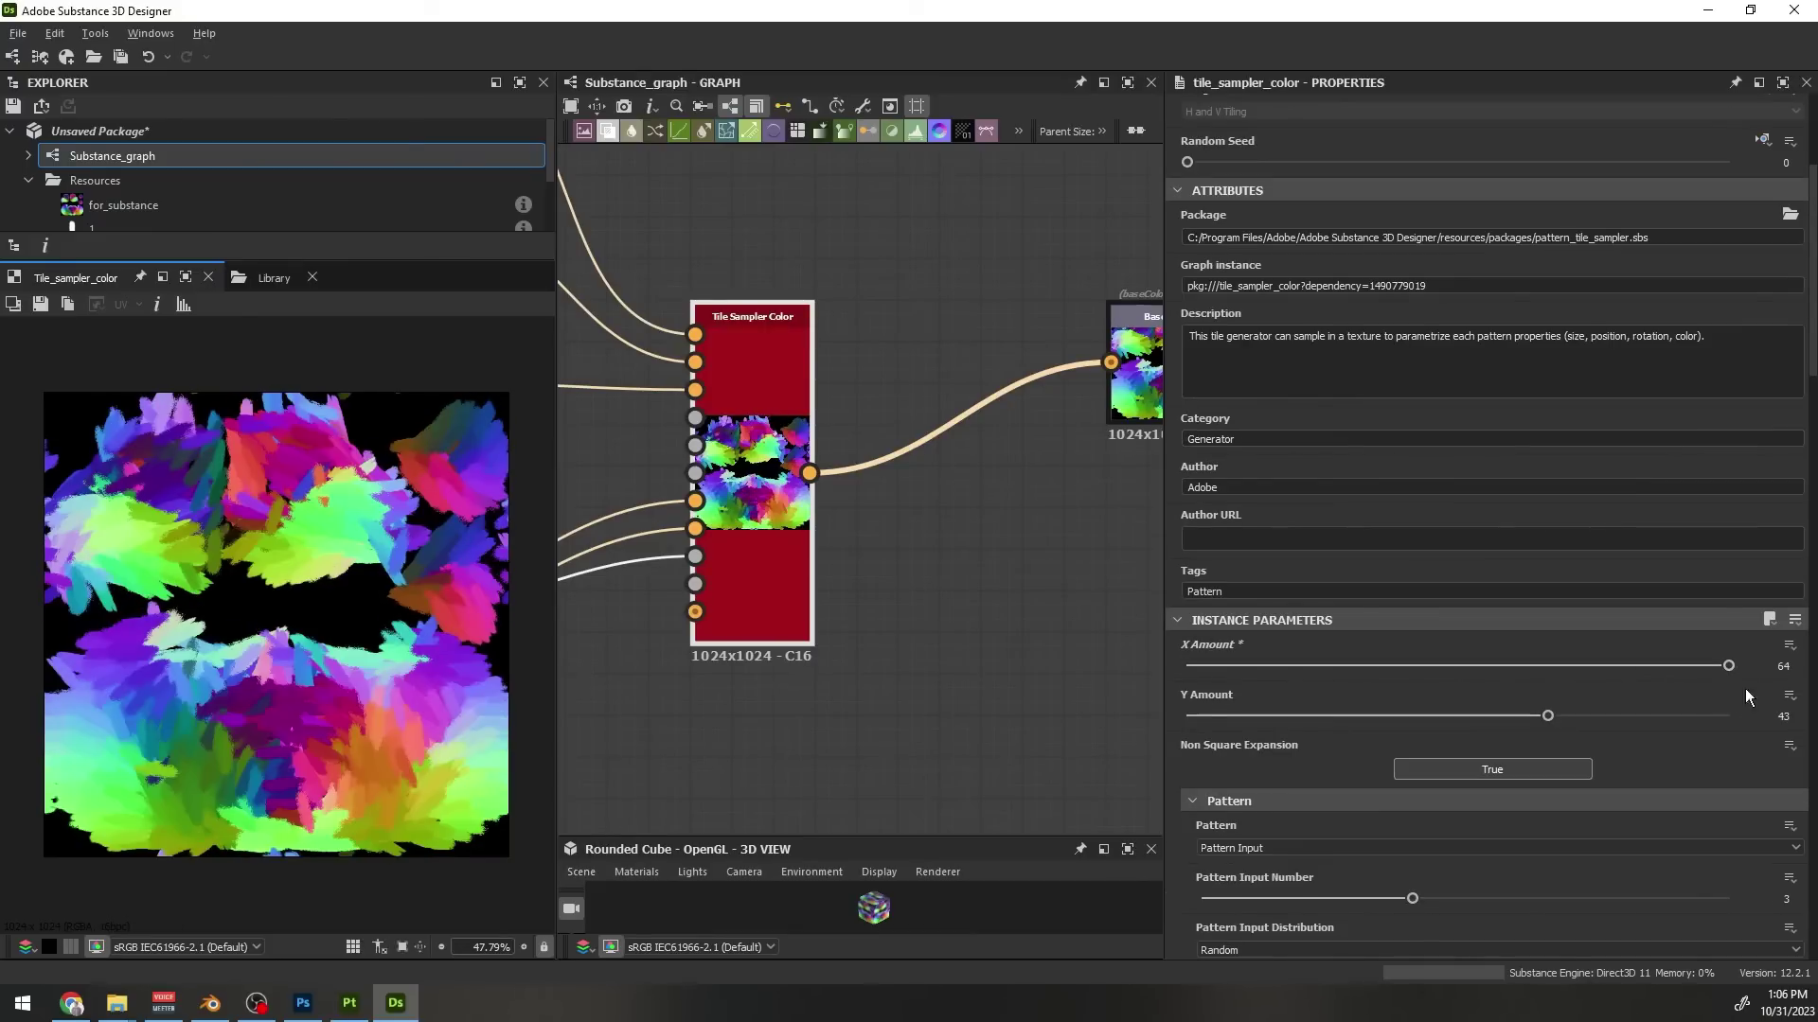
pyautogui.click(1732, 715)
pyautogui.scroll(4, 339, 763)
pyautogui.moveTo(142, 730); pyautogui.dragTo(127, 674, button='middle')
pyautogui.scroll(3, 292, 668)
pyautogui.scroll(-3, 288, 670)
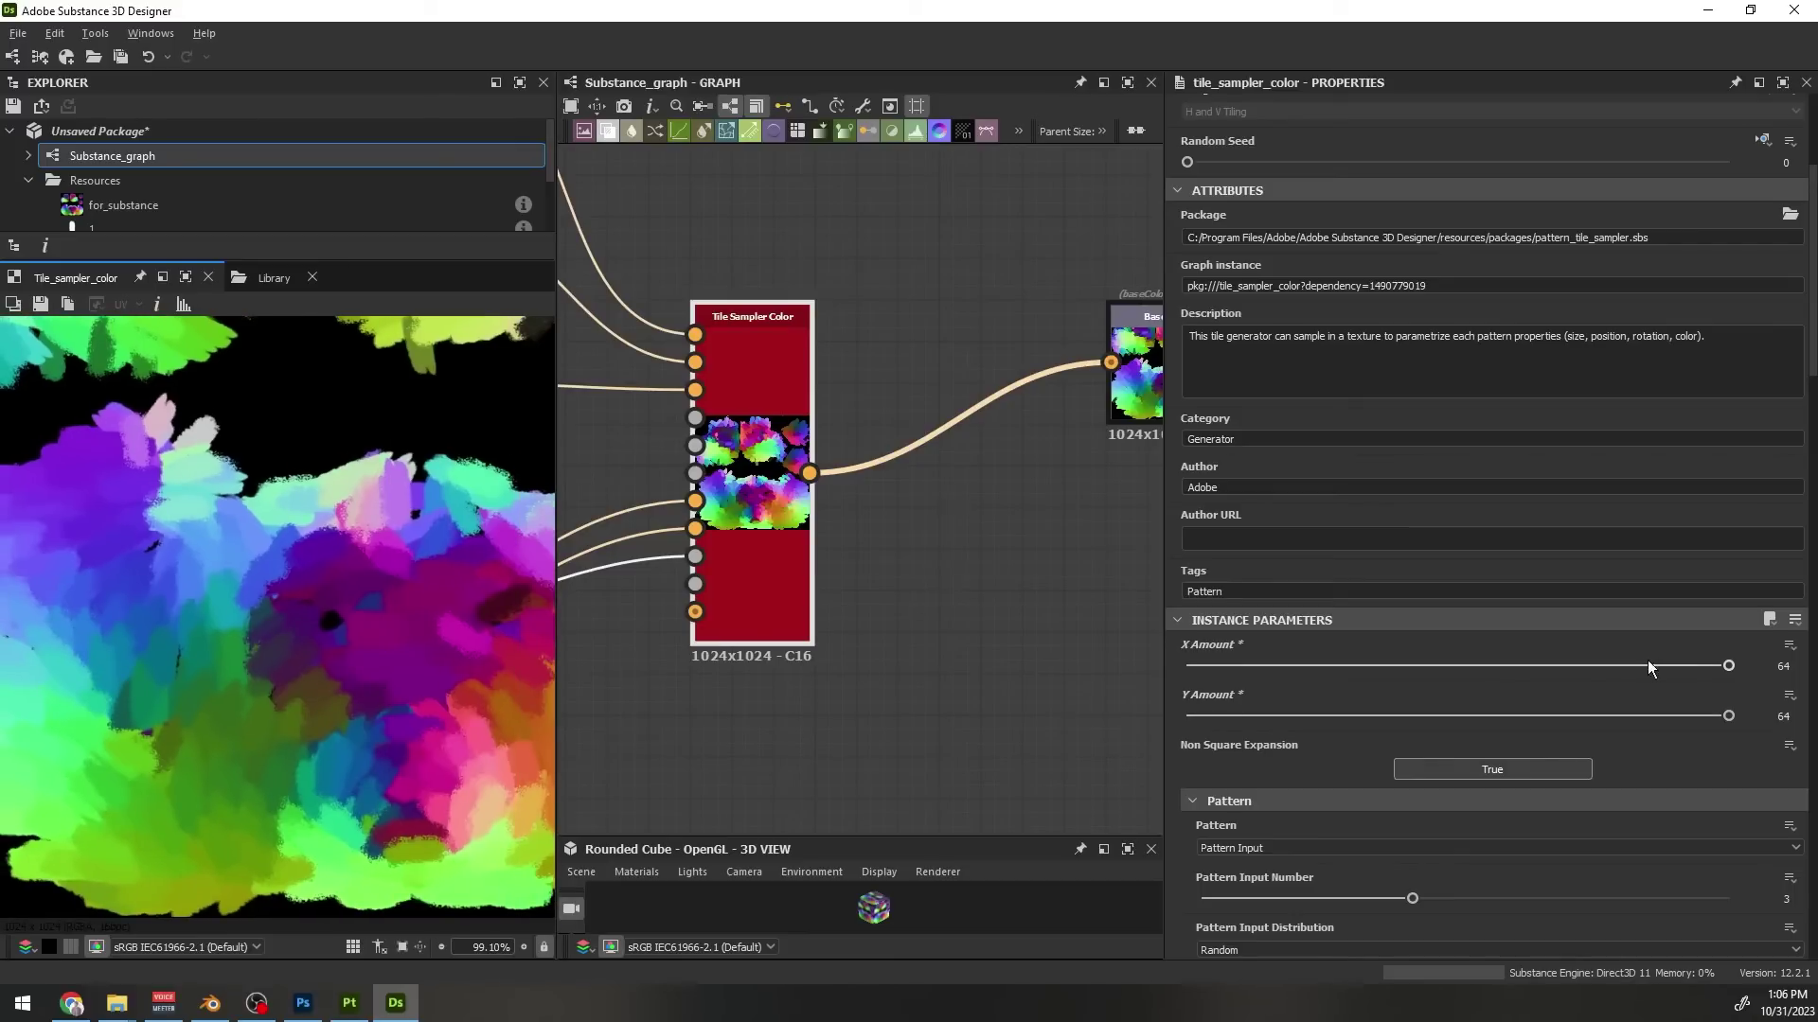
# Set the Tile Sampler Color's X Amount and Y Amount to 100
pyautogui.moveTo(1728, 665); pyautogui.dragTo(1732, 718)
pyautogui.write('100')
pyautogui.press('Tab')
pyautogui.write('100')
pyautogui.press('Return')
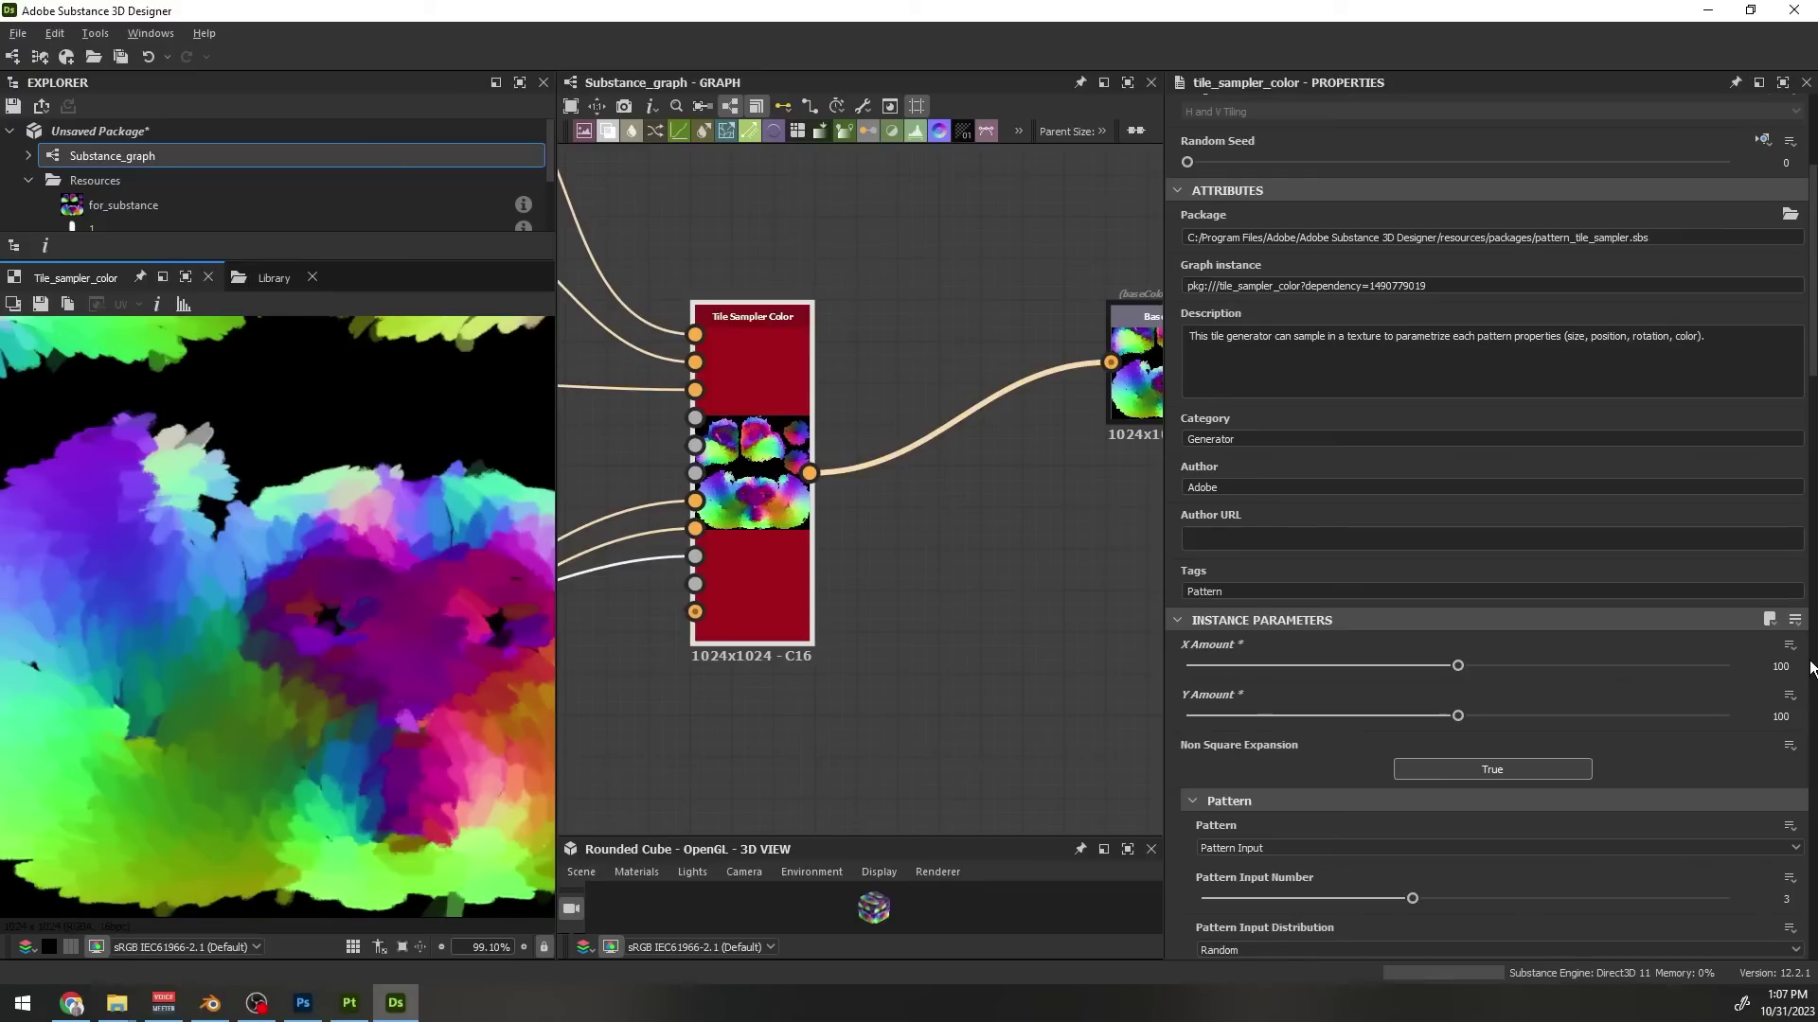
# Examine the denser strokes up close in the 2D preview and review the nodes feeding the Tile Sampler Color
pyautogui.scroll(6, 360, 657)
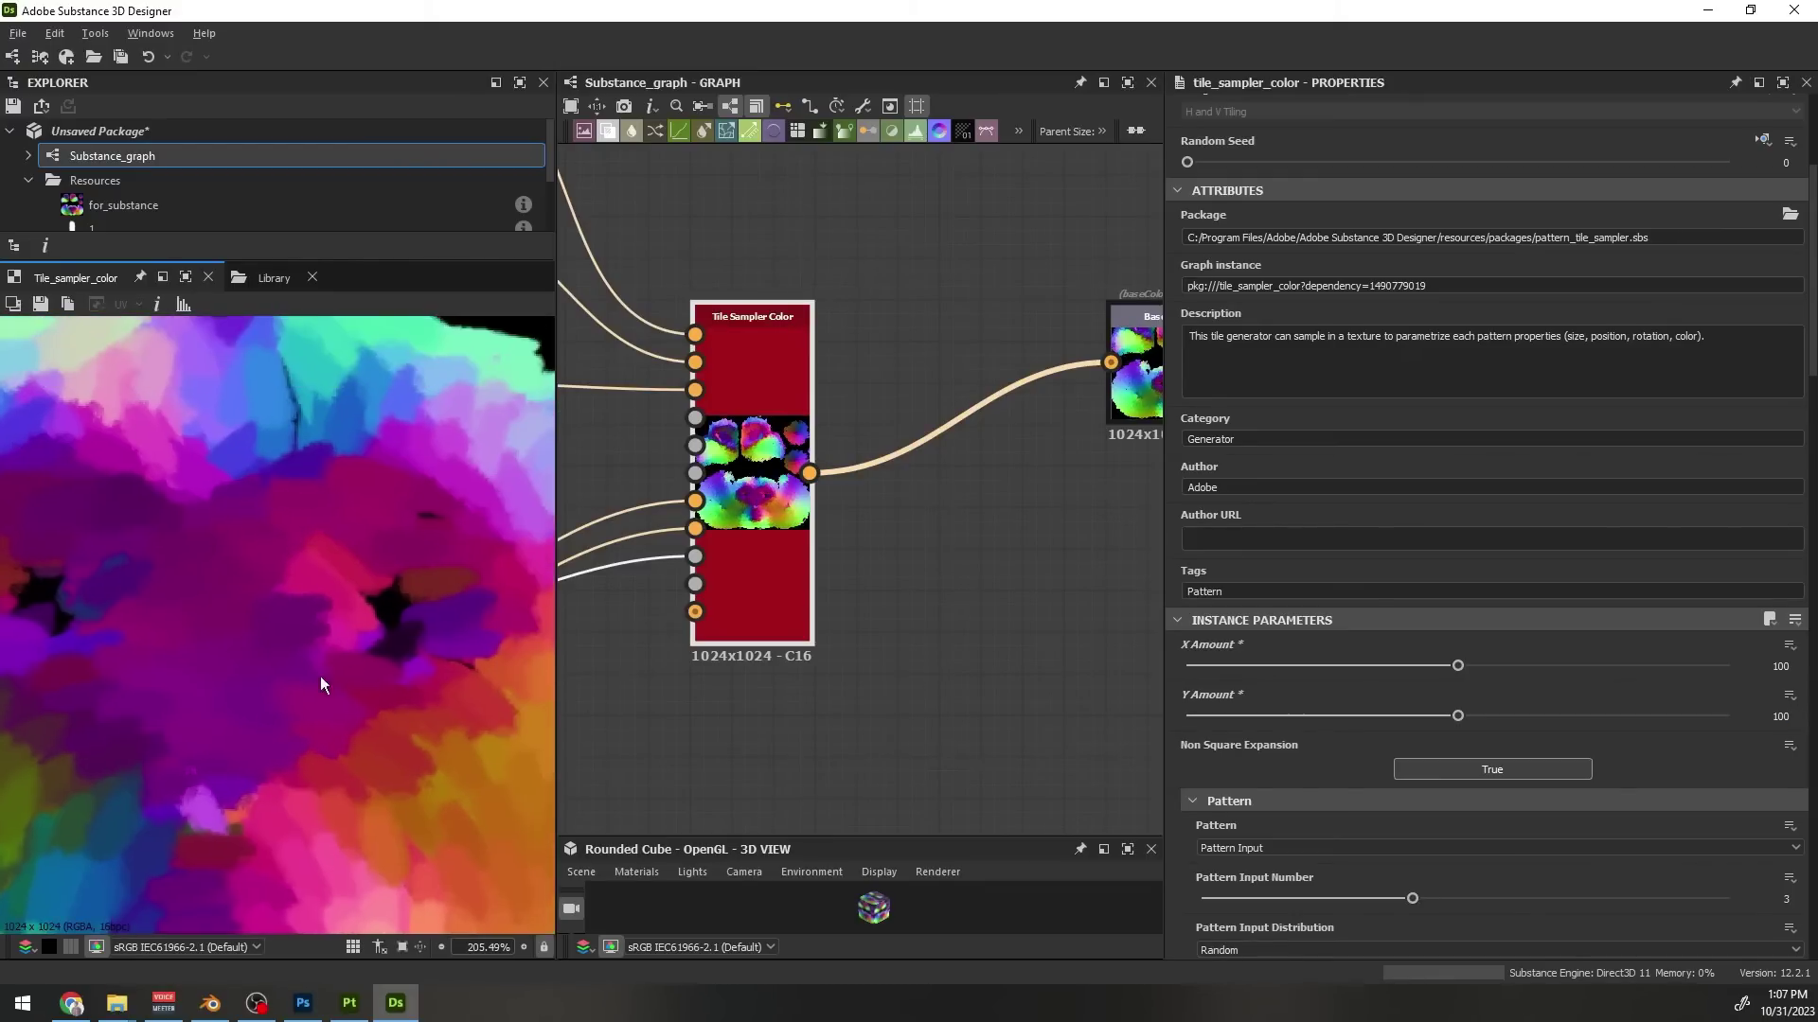
pyautogui.scroll(-6, 289, 713)
pyautogui.scroll(3, 451, 673)
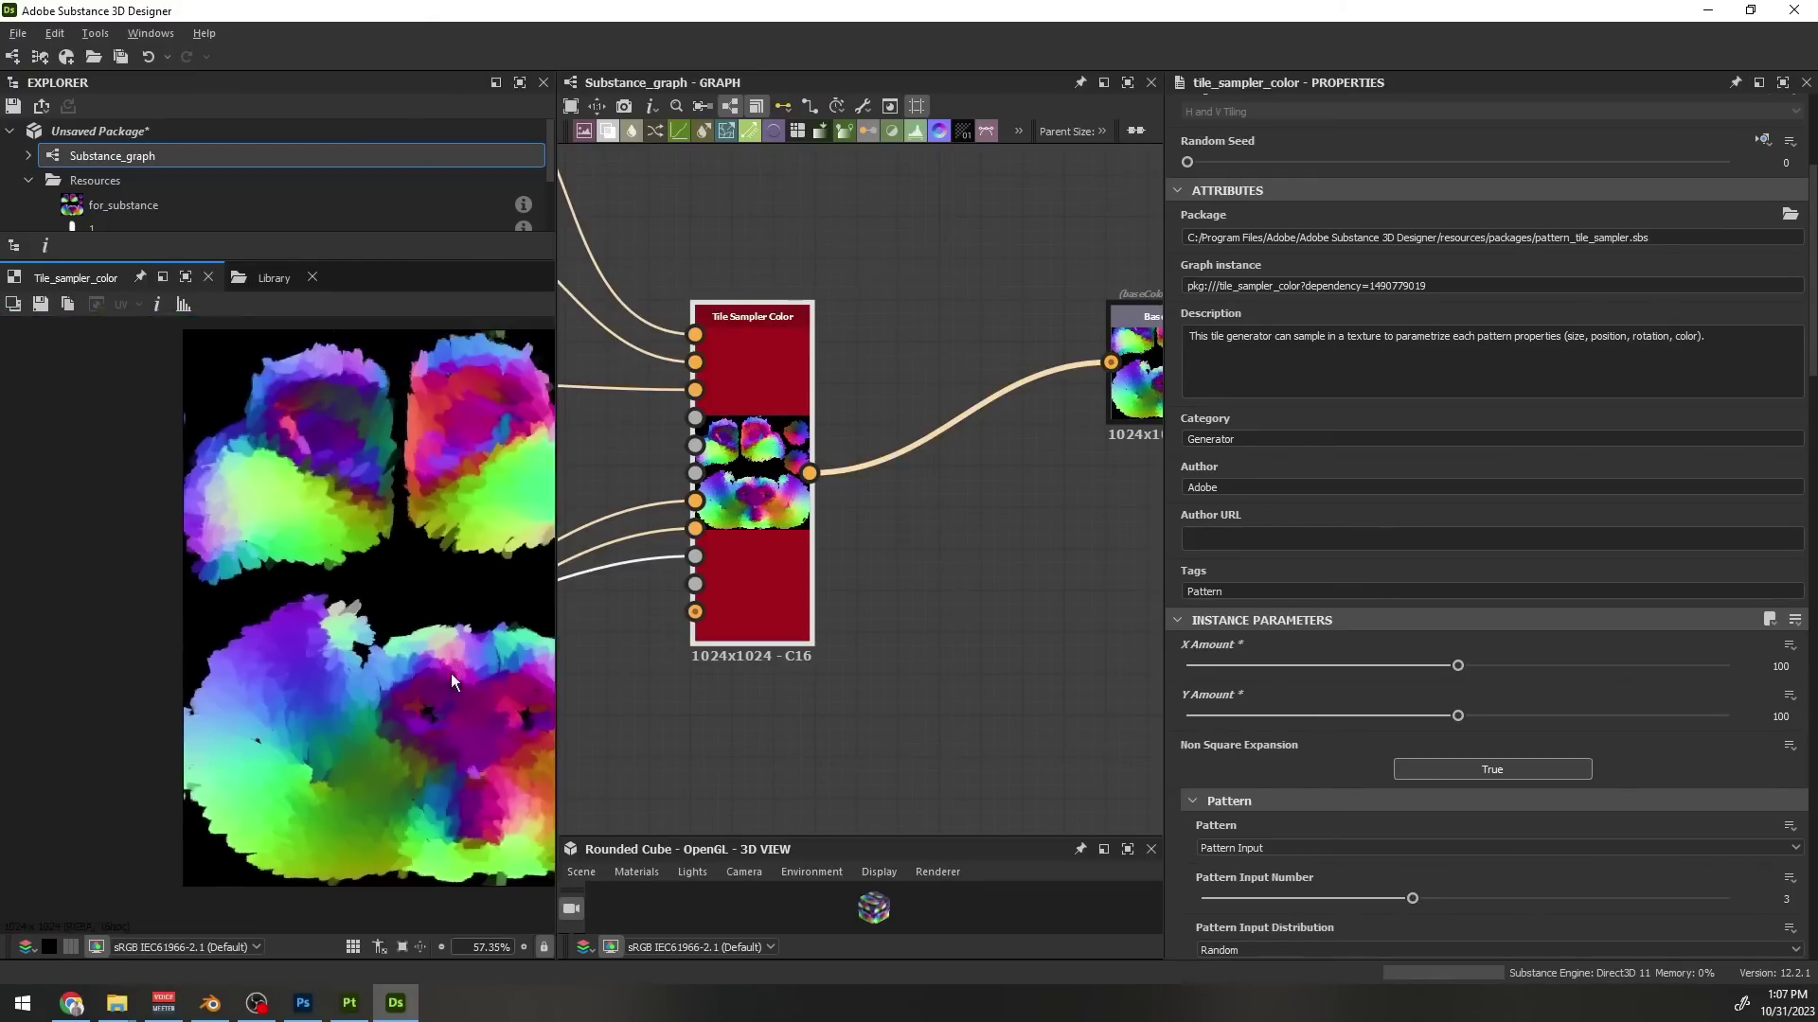
pyautogui.scroll(4, 388, 713)
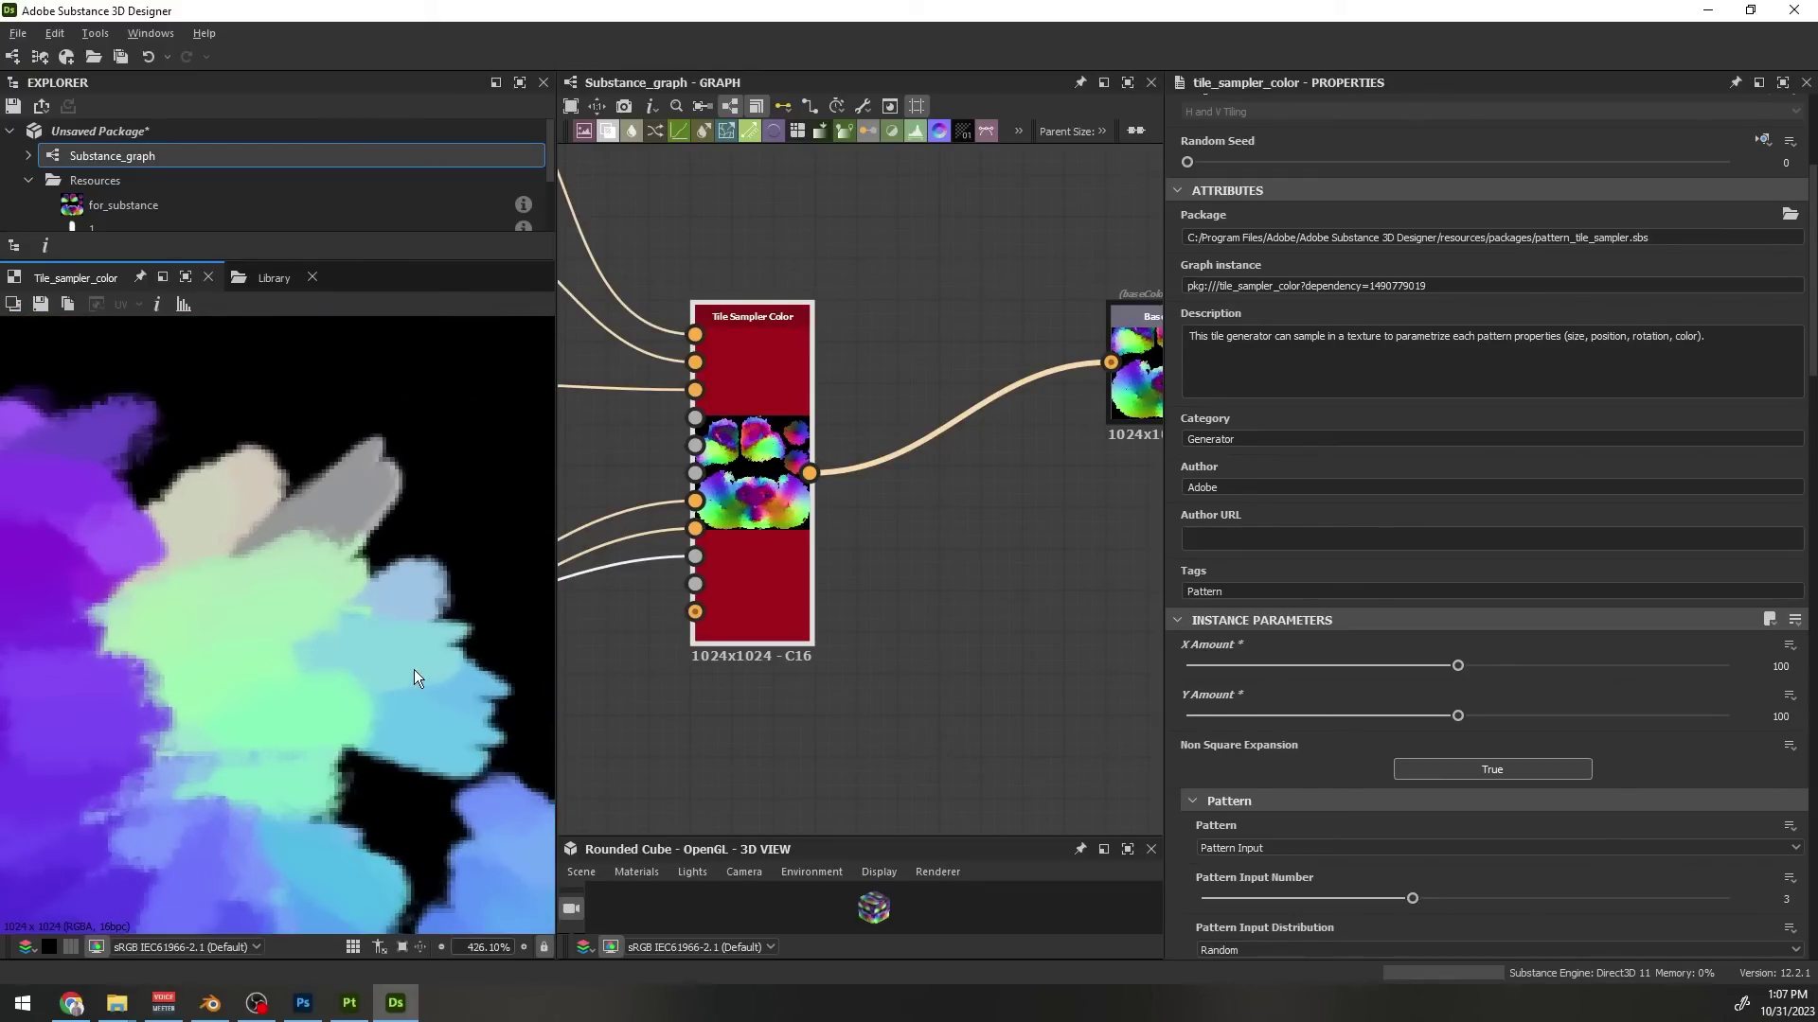
pyautogui.scroll(-5, 679, 575)
pyautogui.scroll(5, 711, 583)
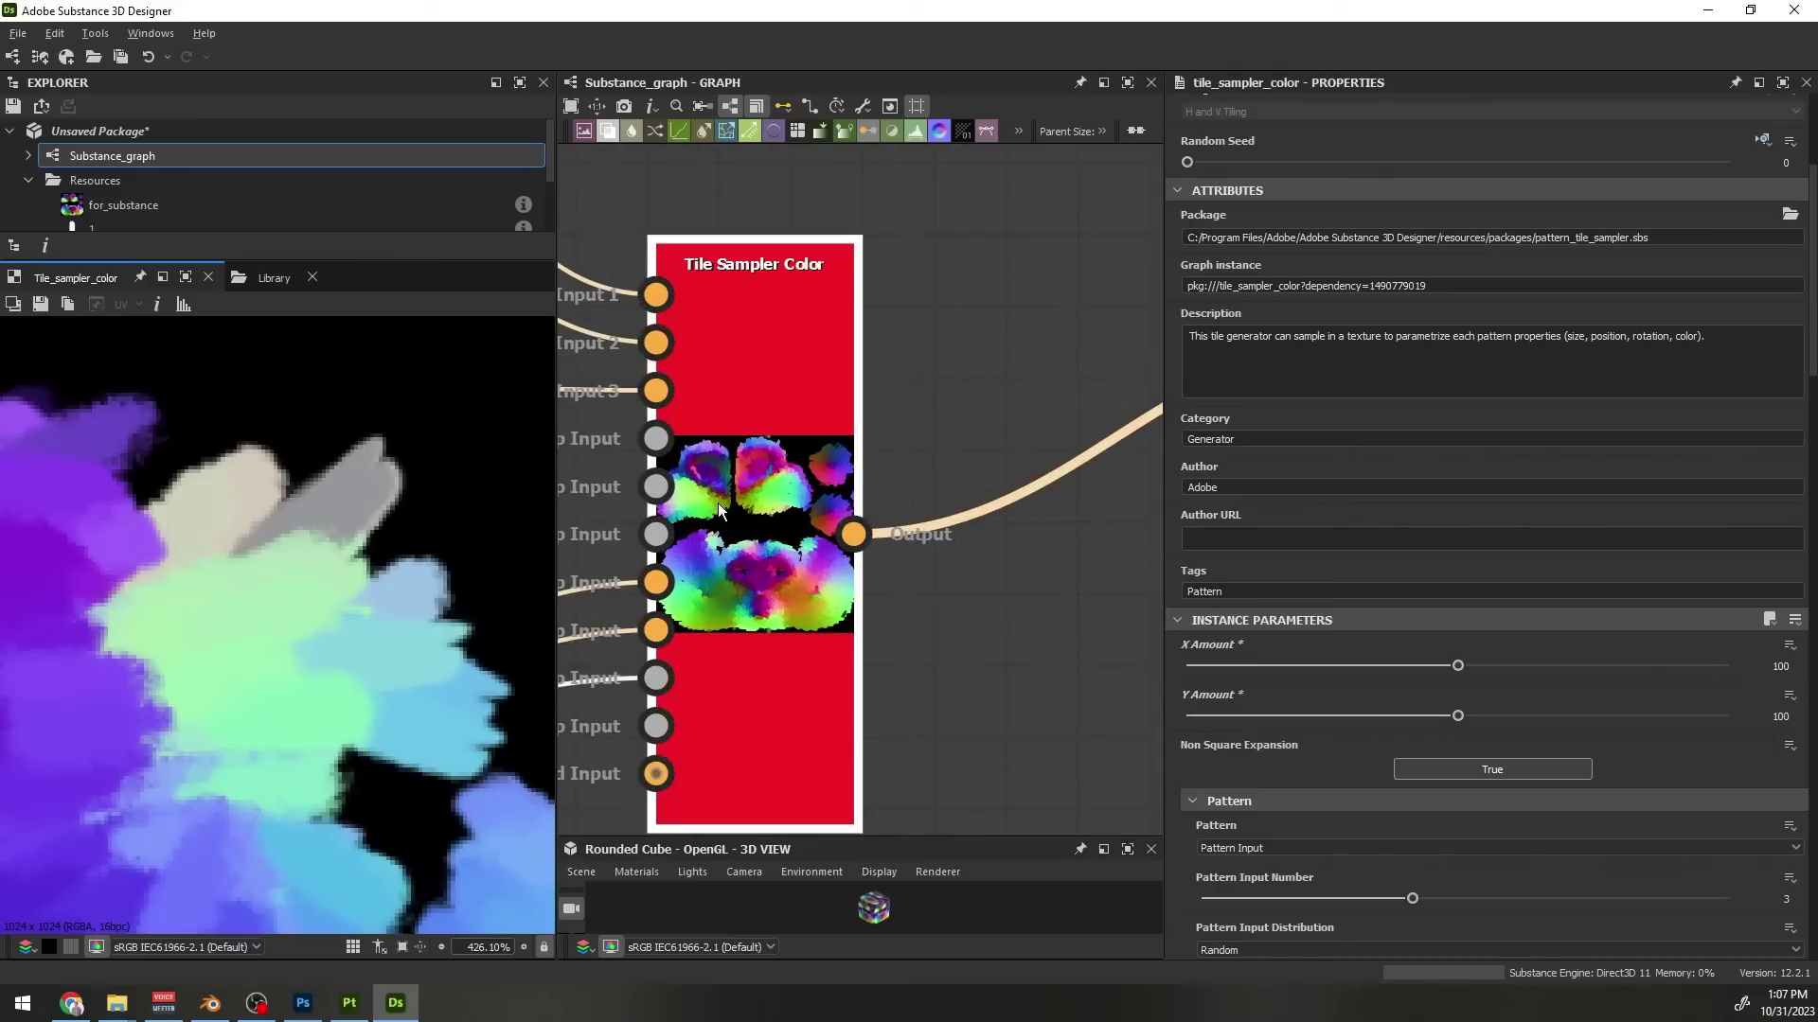
pyautogui.scroll(-2, 717, 503)
pyautogui.moveTo(758, 552); pyautogui.dragTo(942, 576, button='middle')
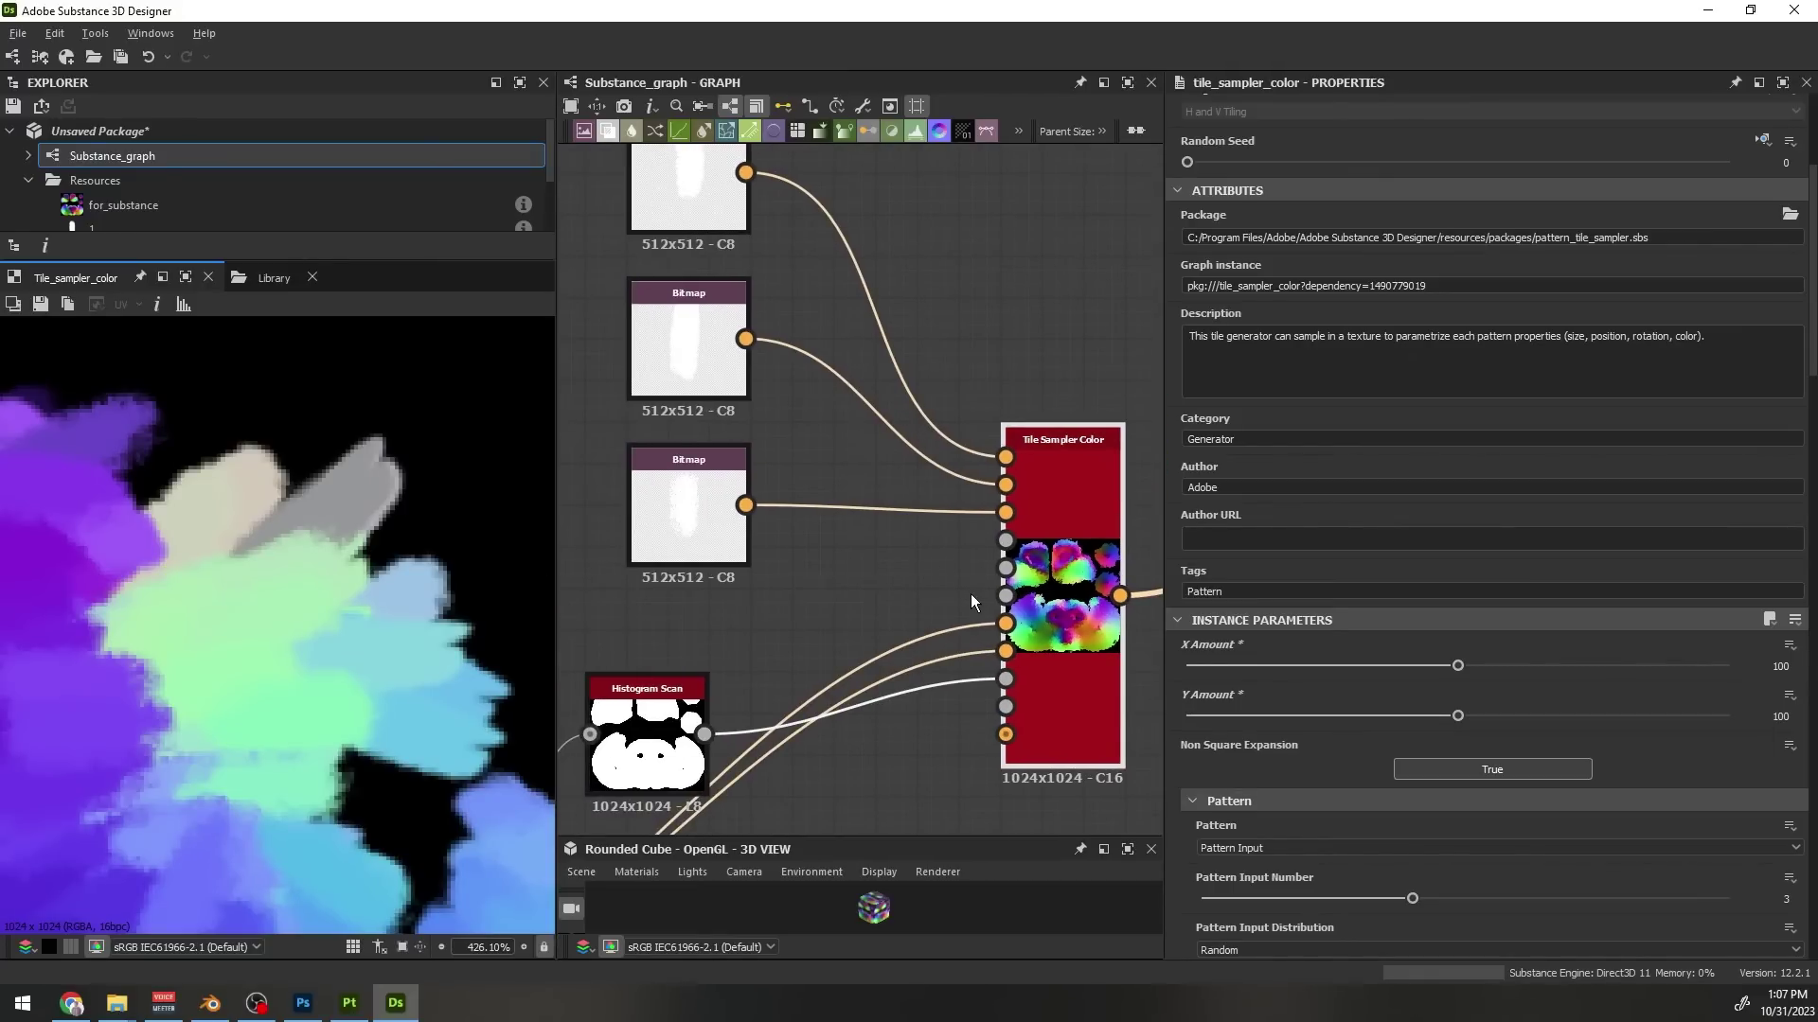
pyautogui.moveTo(926, 575); pyautogui.dragTo(758, 453, button='middle')
pyautogui.scroll(-13, 270, 649)
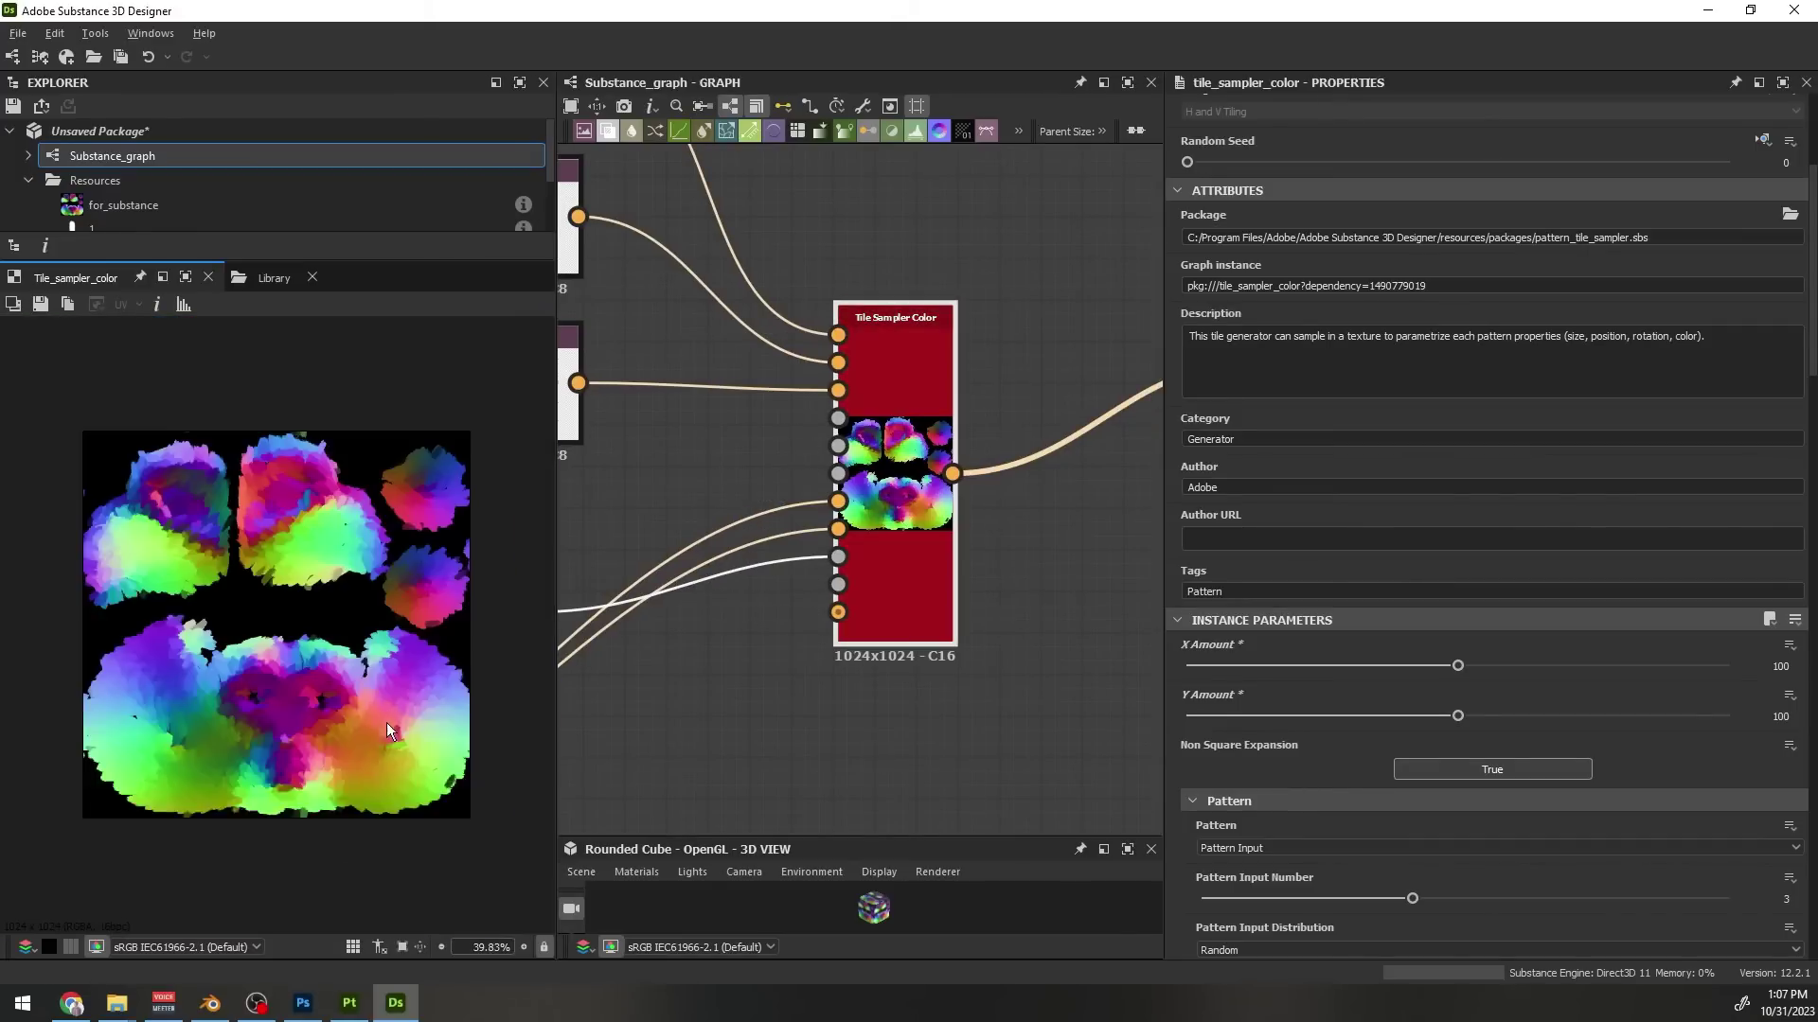
pyautogui.scroll(1, 379, 740)
# Set the stroke pattern's Rotation Random and Symmetry Random to 1
pyautogui.scroll(-4, 1491, 706)
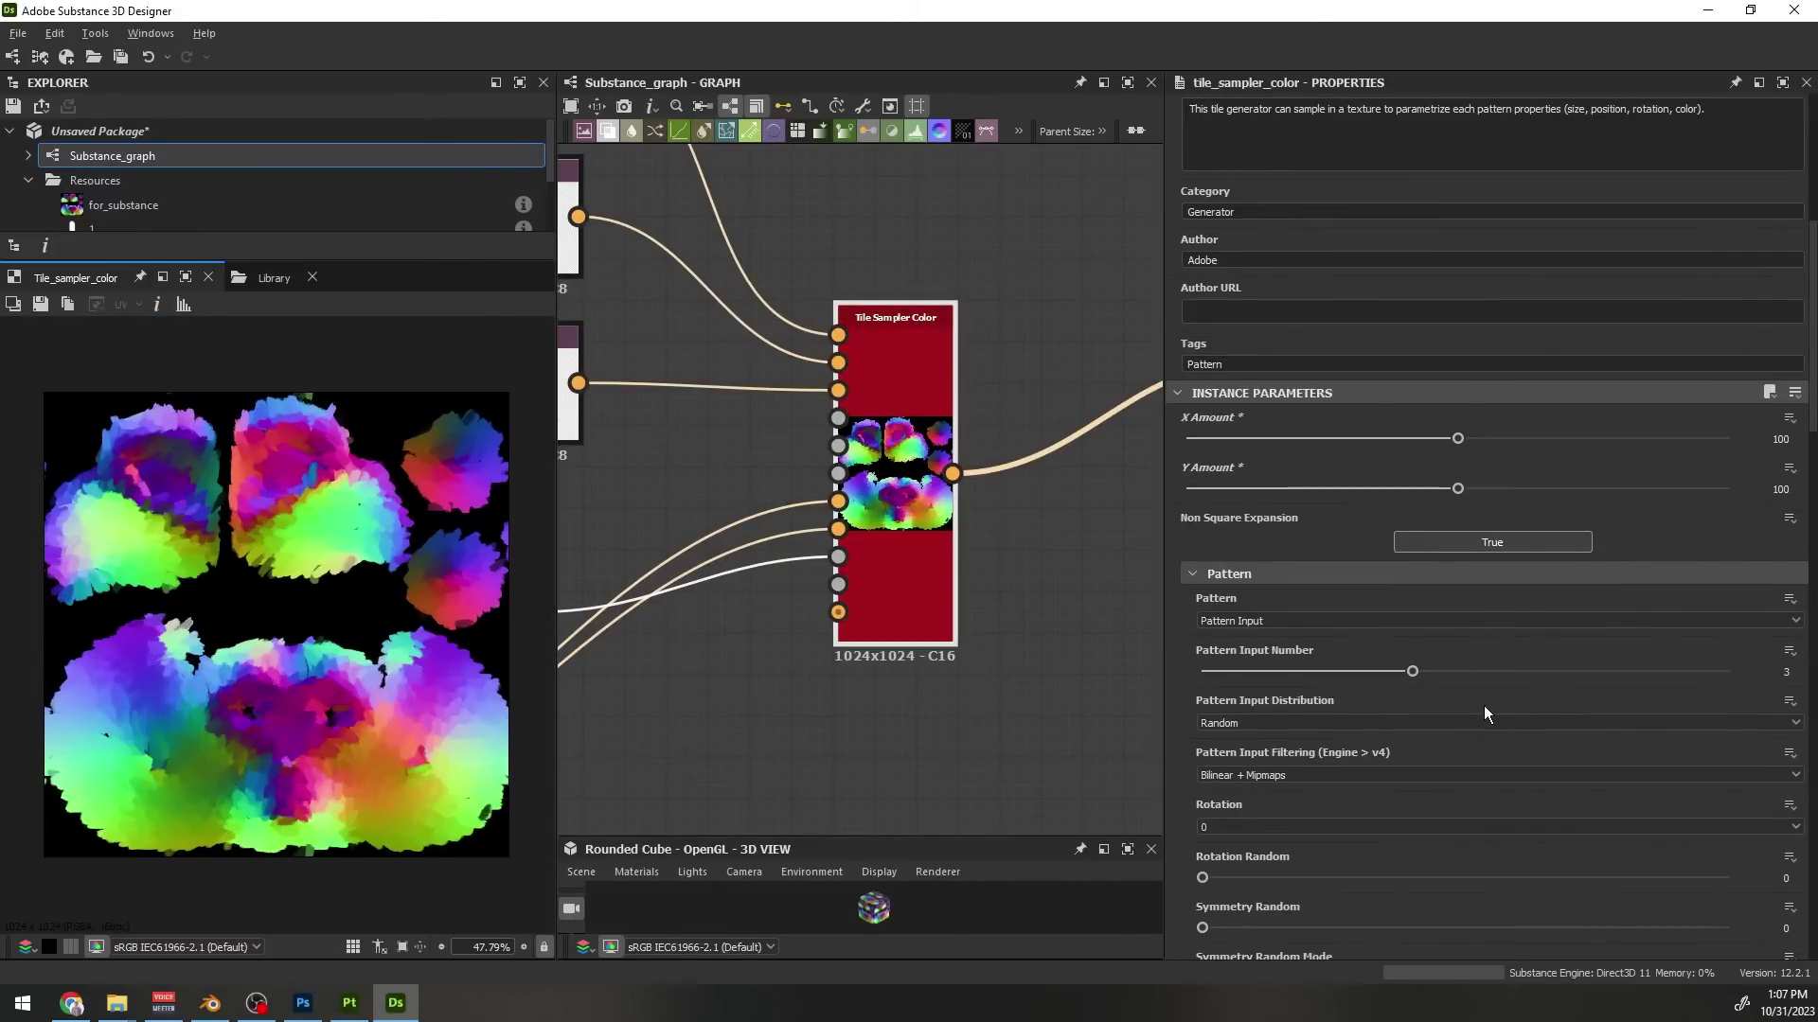
pyautogui.scroll(-4, 1482, 706)
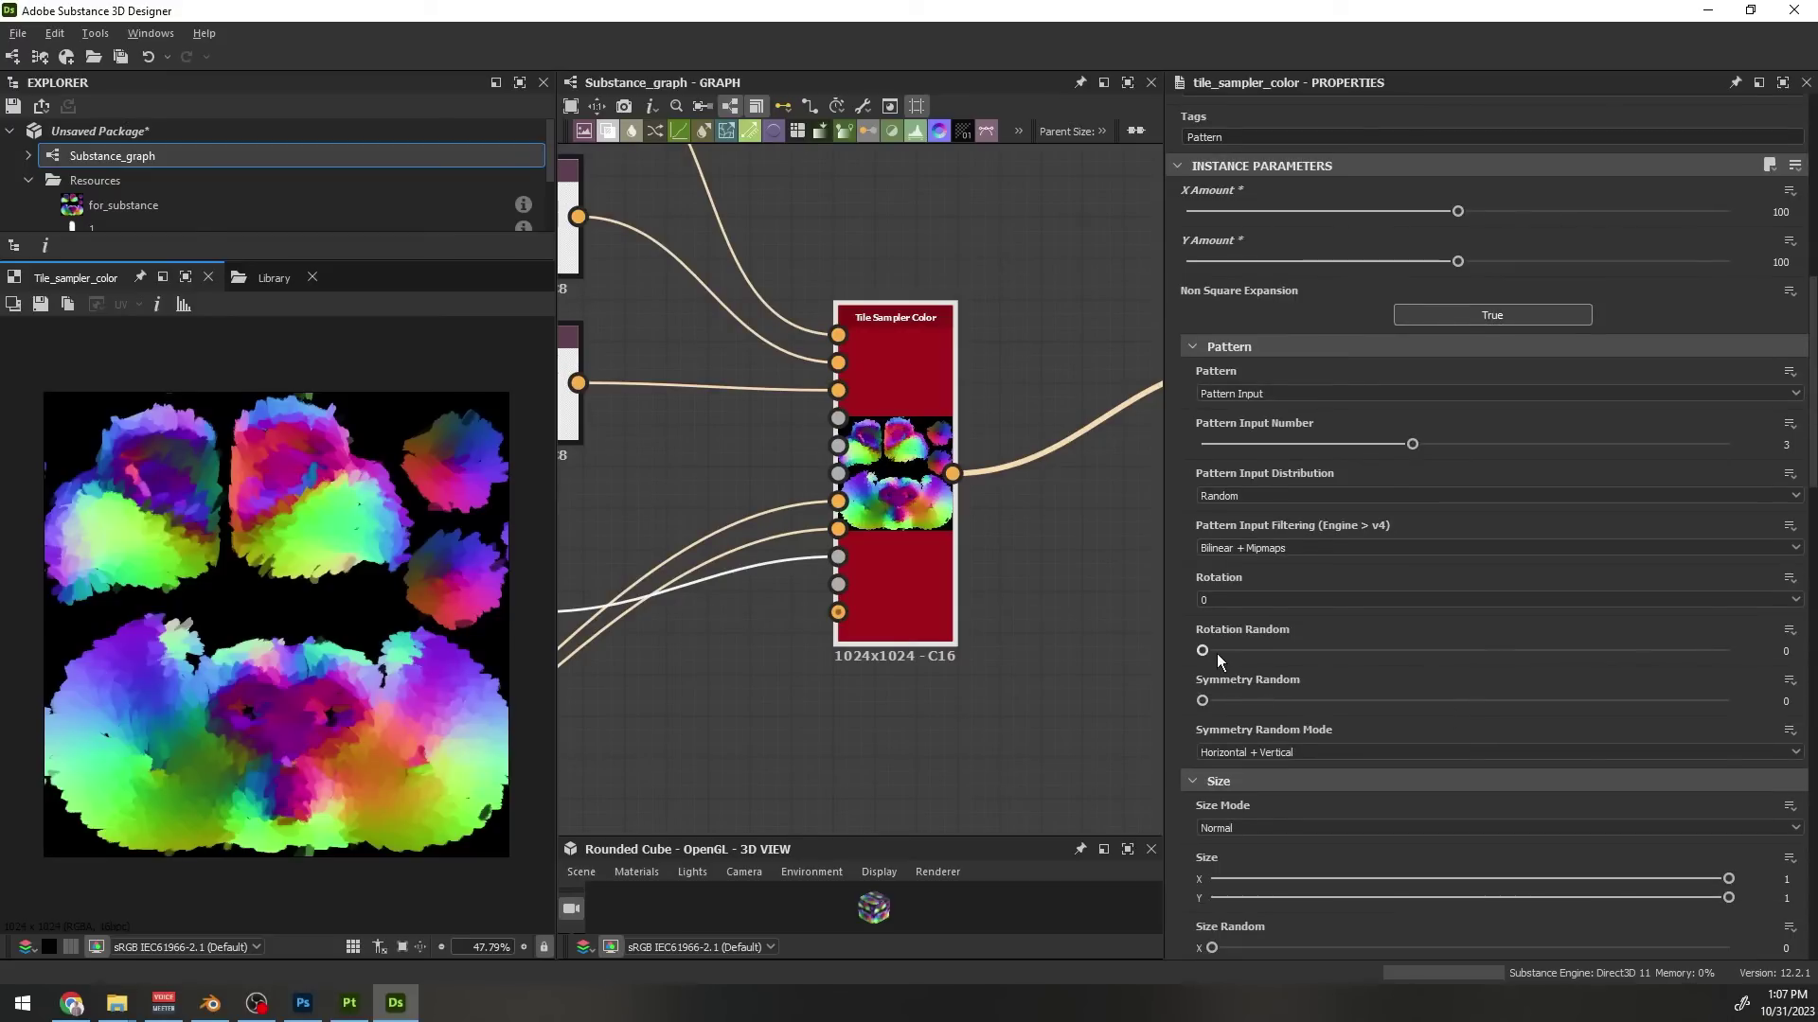
pyautogui.moveTo(1214, 651); pyautogui.dragTo(1728, 651)
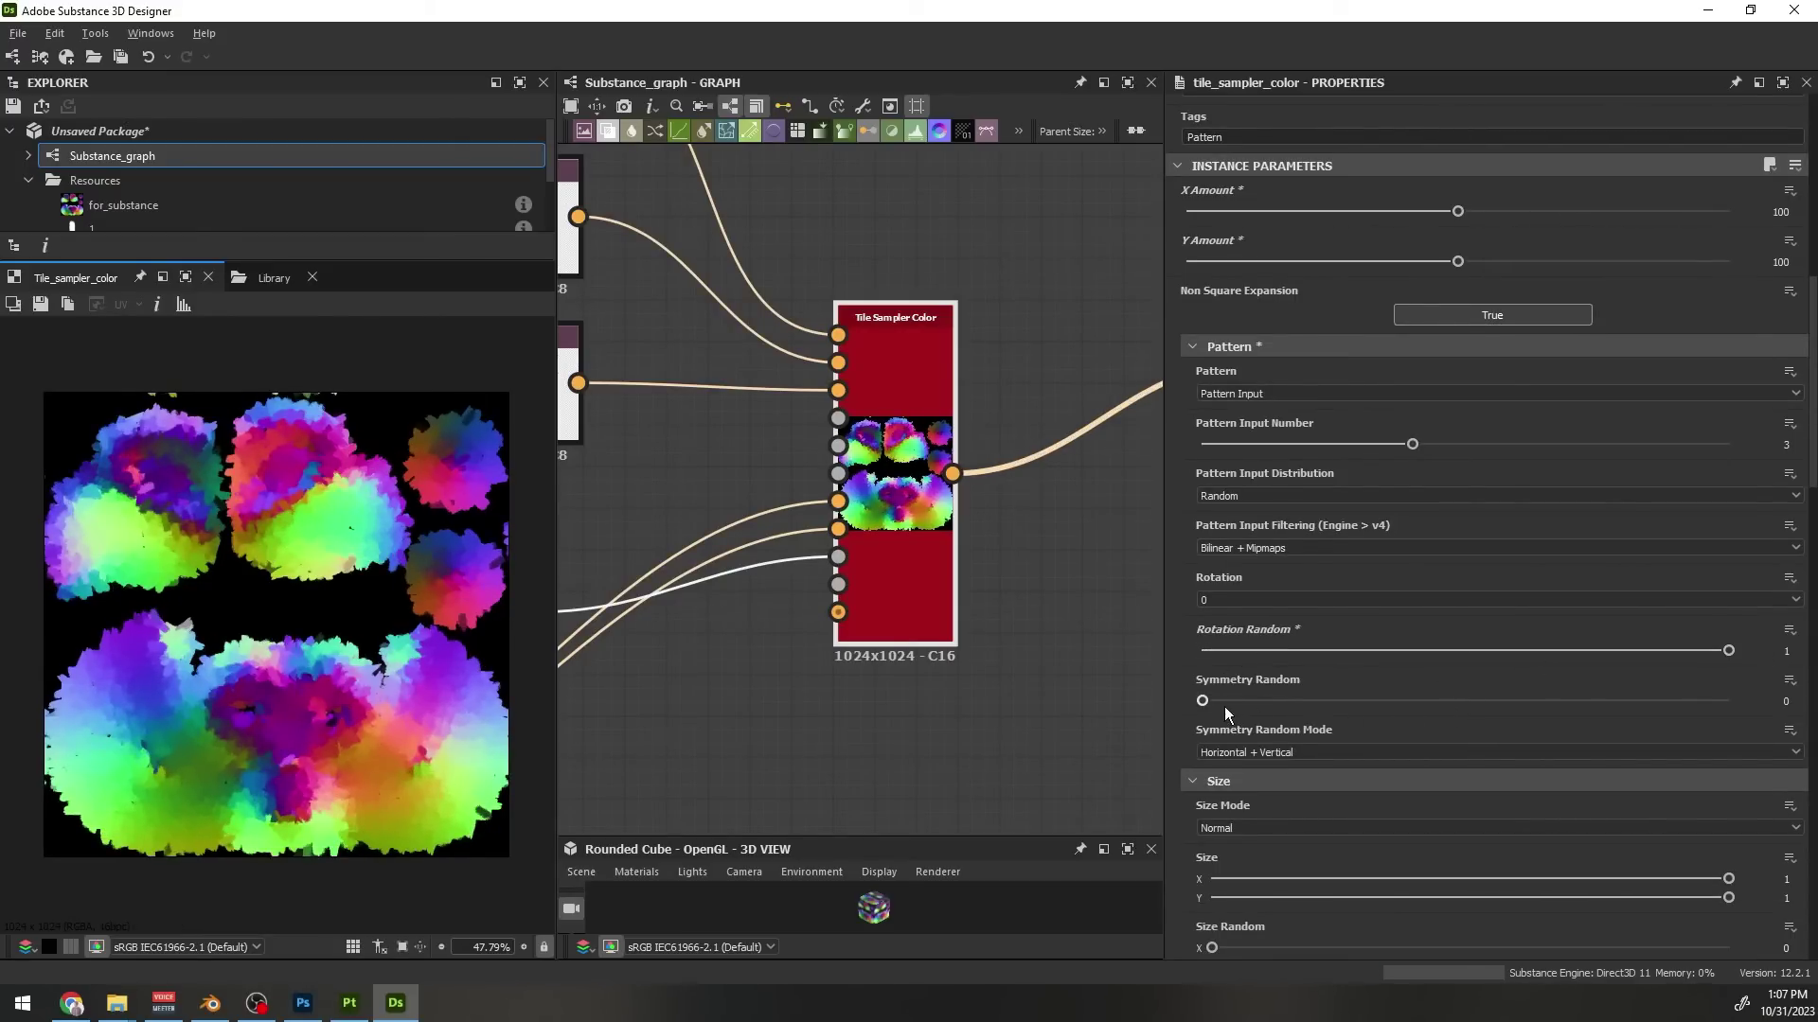
pyautogui.moveTo(1224, 706); pyautogui.dragTo(1616, 707)
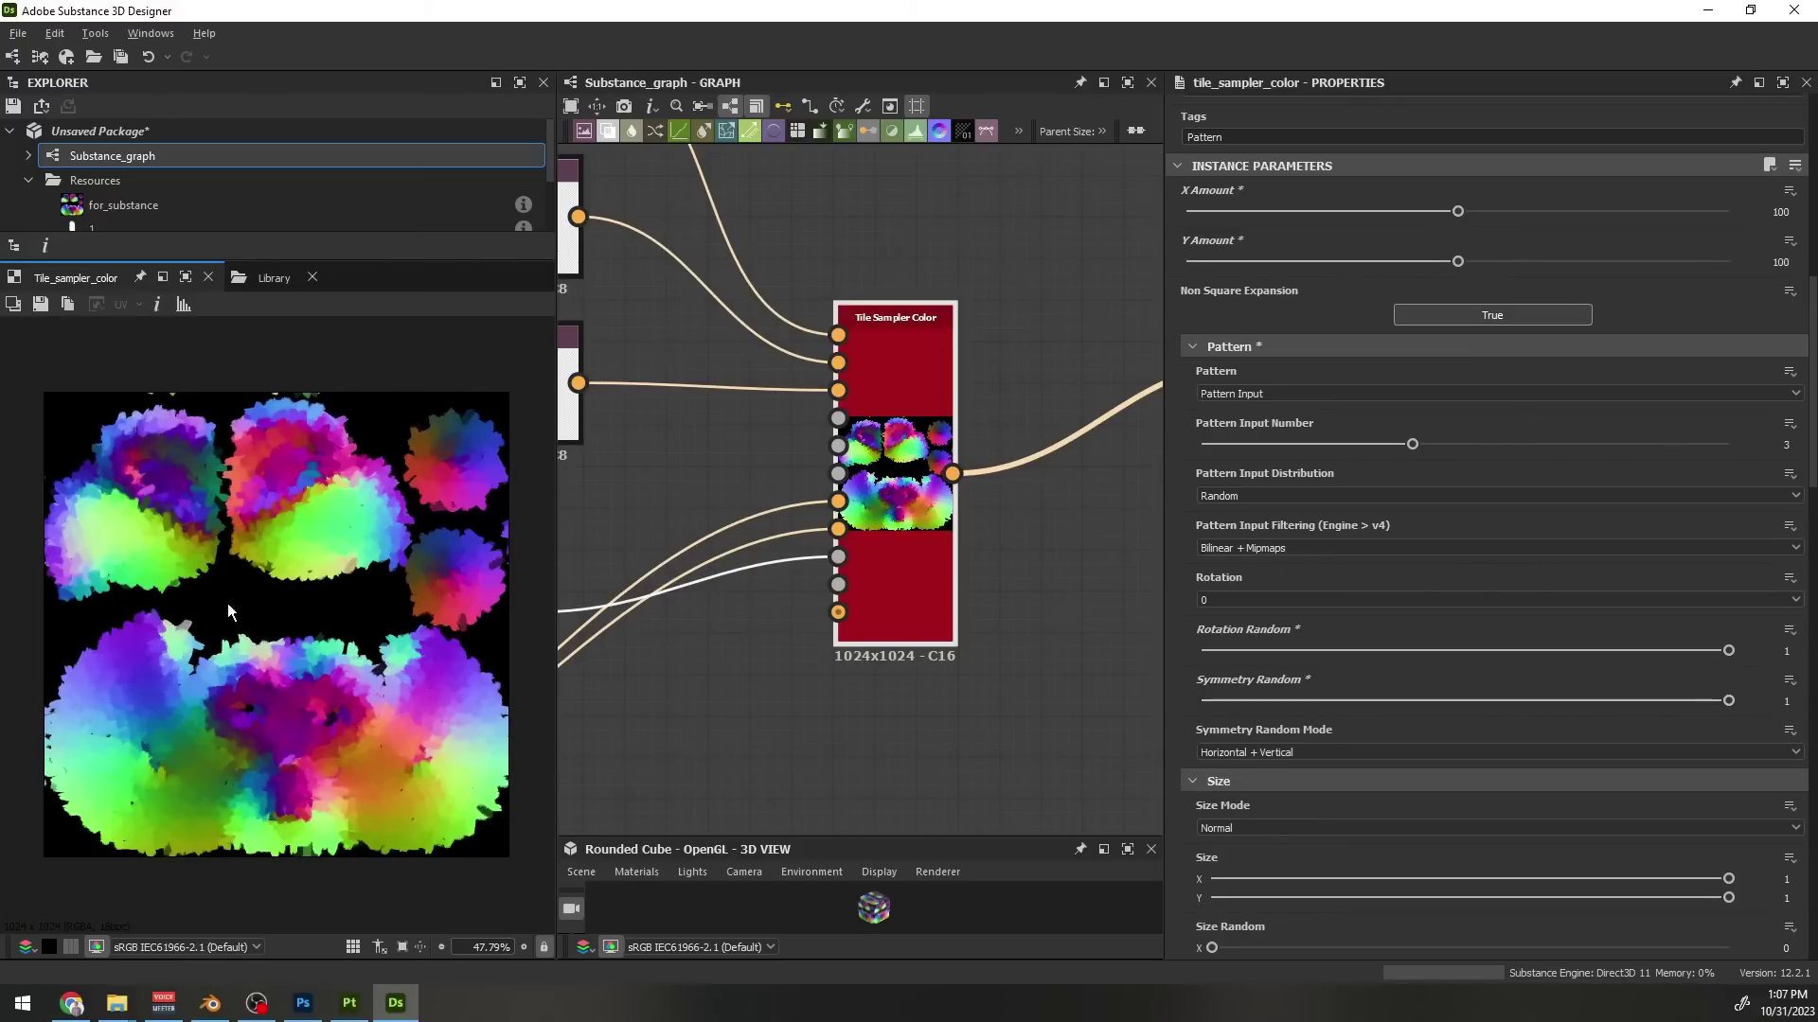
pyautogui.scroll(3, 227, 606)
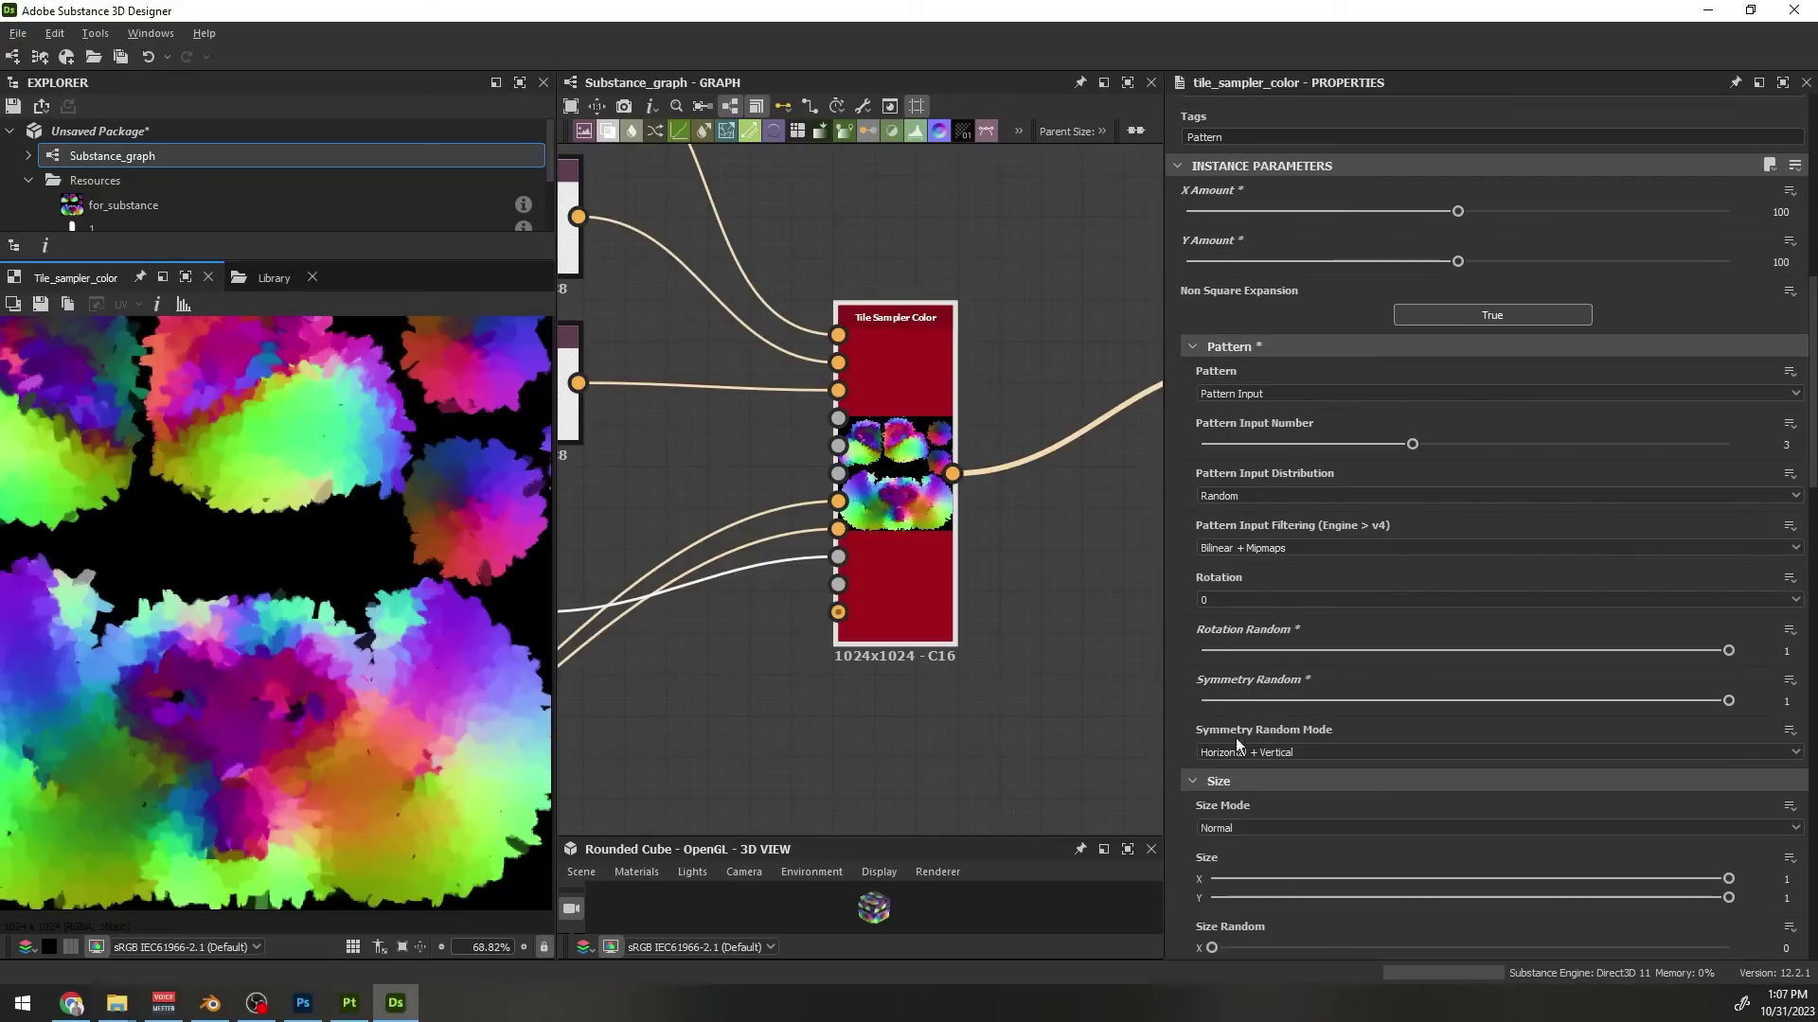
# Try the strokes' Size Random in X and Y and their Mask Random, returning each to 0
pyautogui.scroll(-3, 1259, 772)
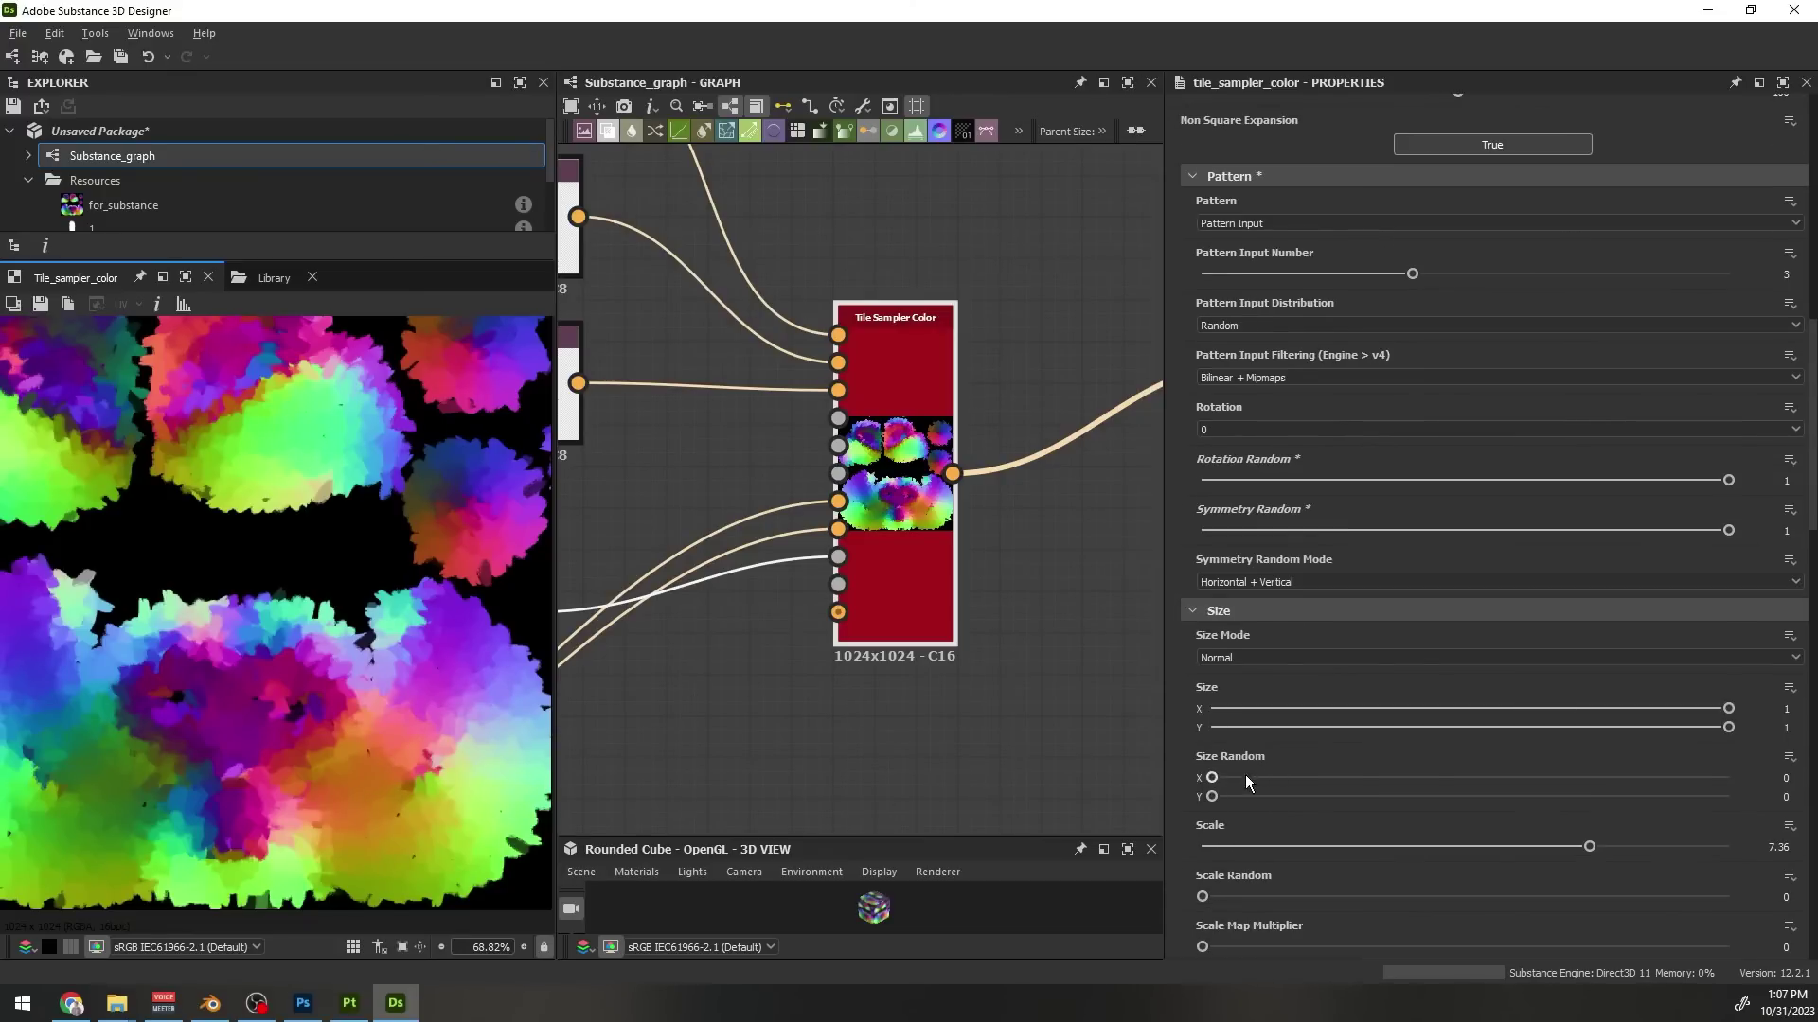
pyautogui.scroll(-4, 1246, 775)
pyautogui.moveTo(1212, 550); pyautogui.dragTo(1081, 574)
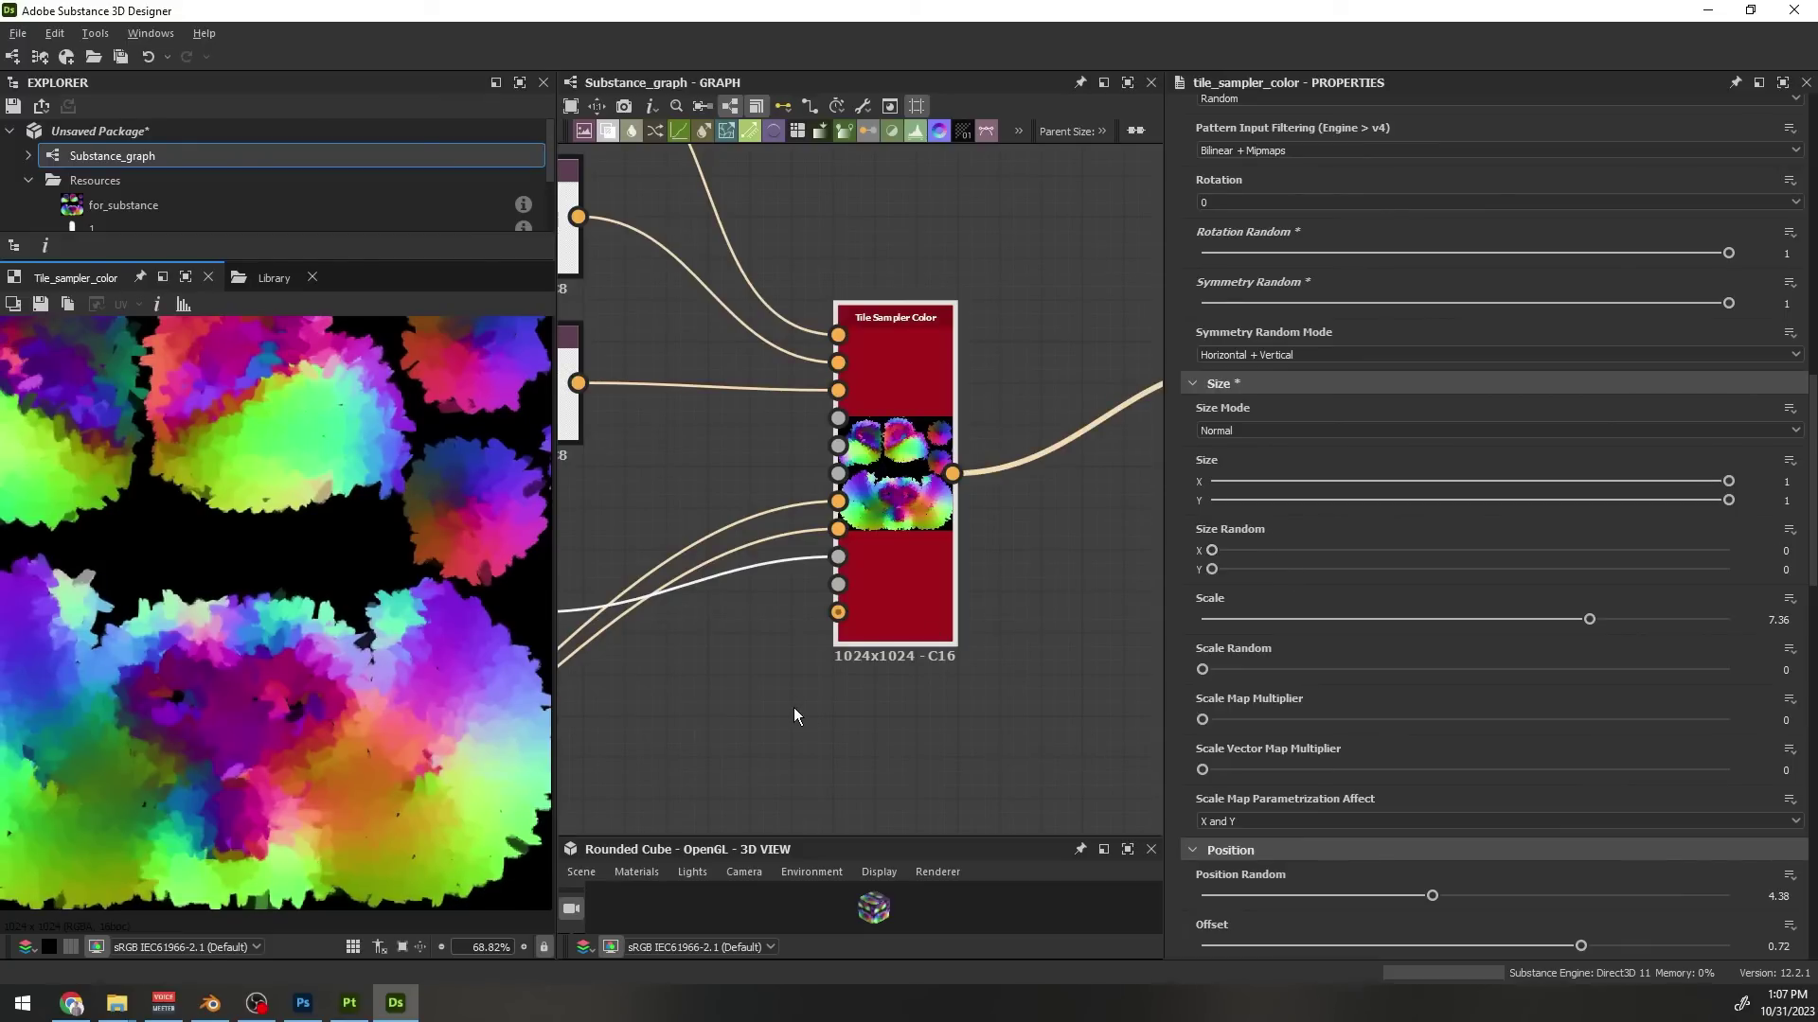
pyautogui.moveTo(1221, 570); pyautogui.dragTo(1058, 645)
pyautogui.scroll(-15, 1282, 698)
pyautogui.scroll(-2, 1282, 699)
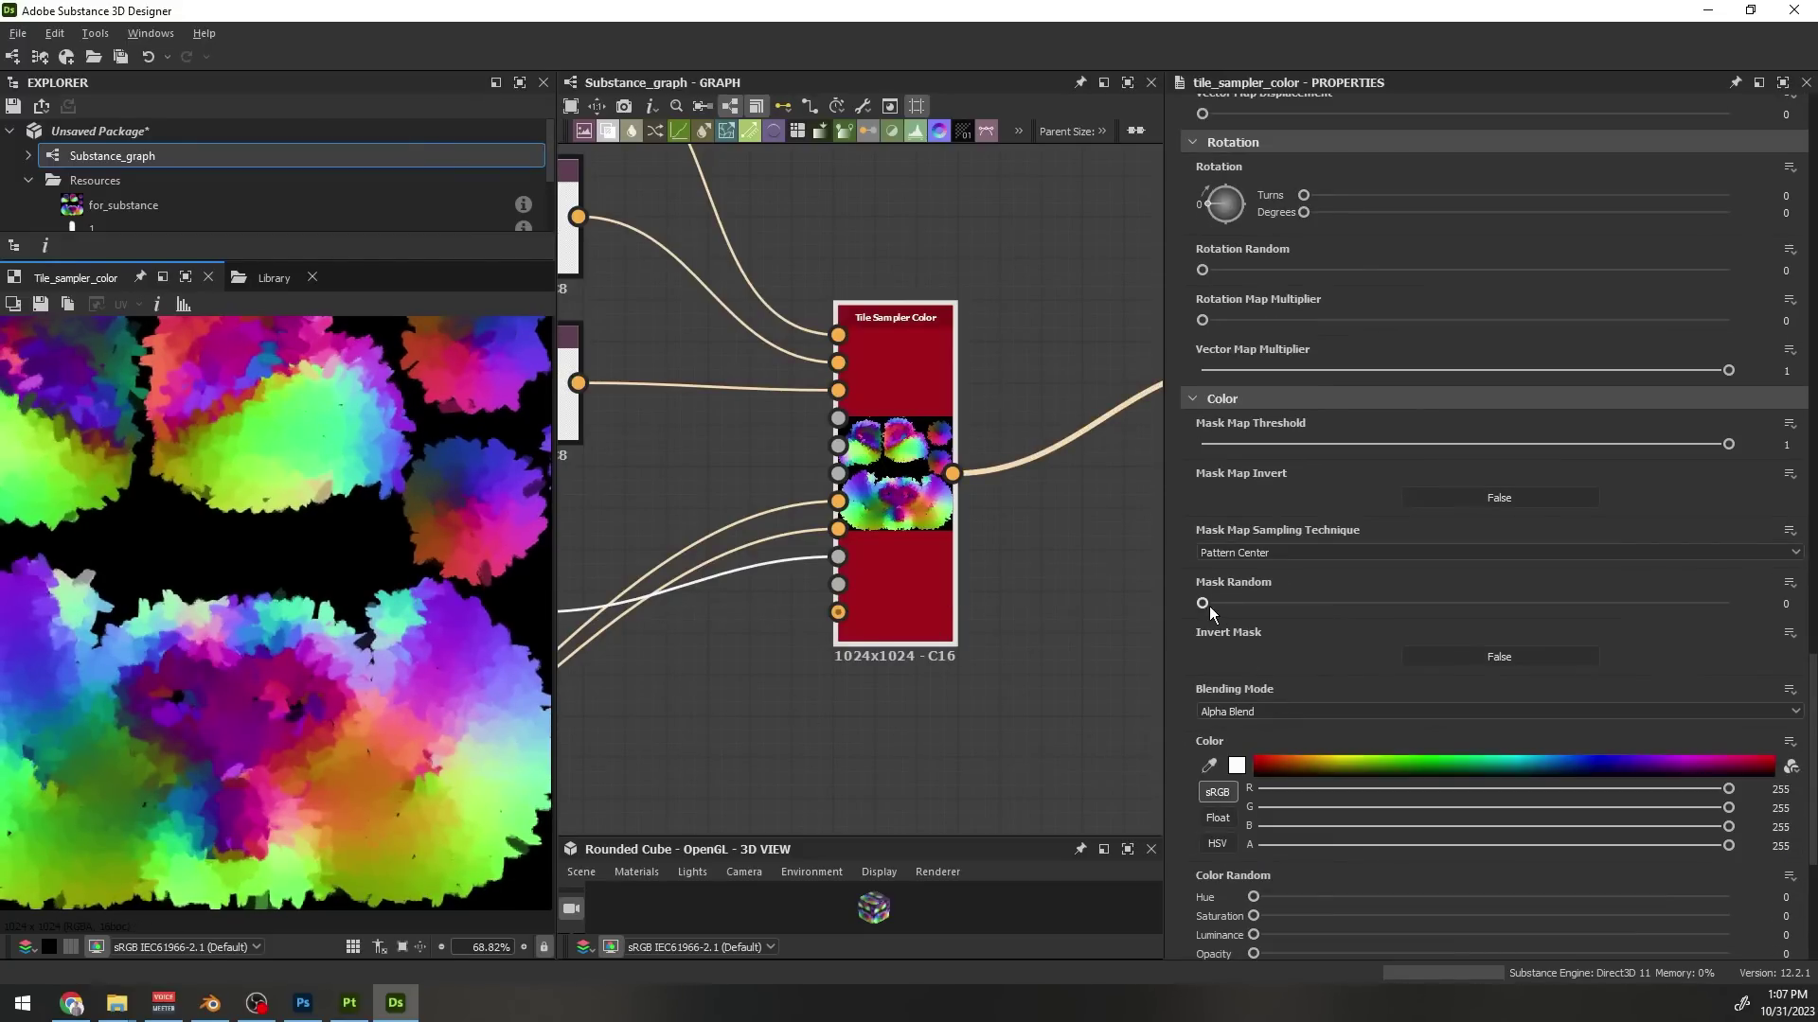
pyautogui.moveTo(1204, 604)
pyautogui.mouseDown()
pyautogui.moveTo(1610, 616)
pyautogui.moveTo(1384, 629)
pyautogui.moveTo(1214, 600)
pyautogui.mouseUp()
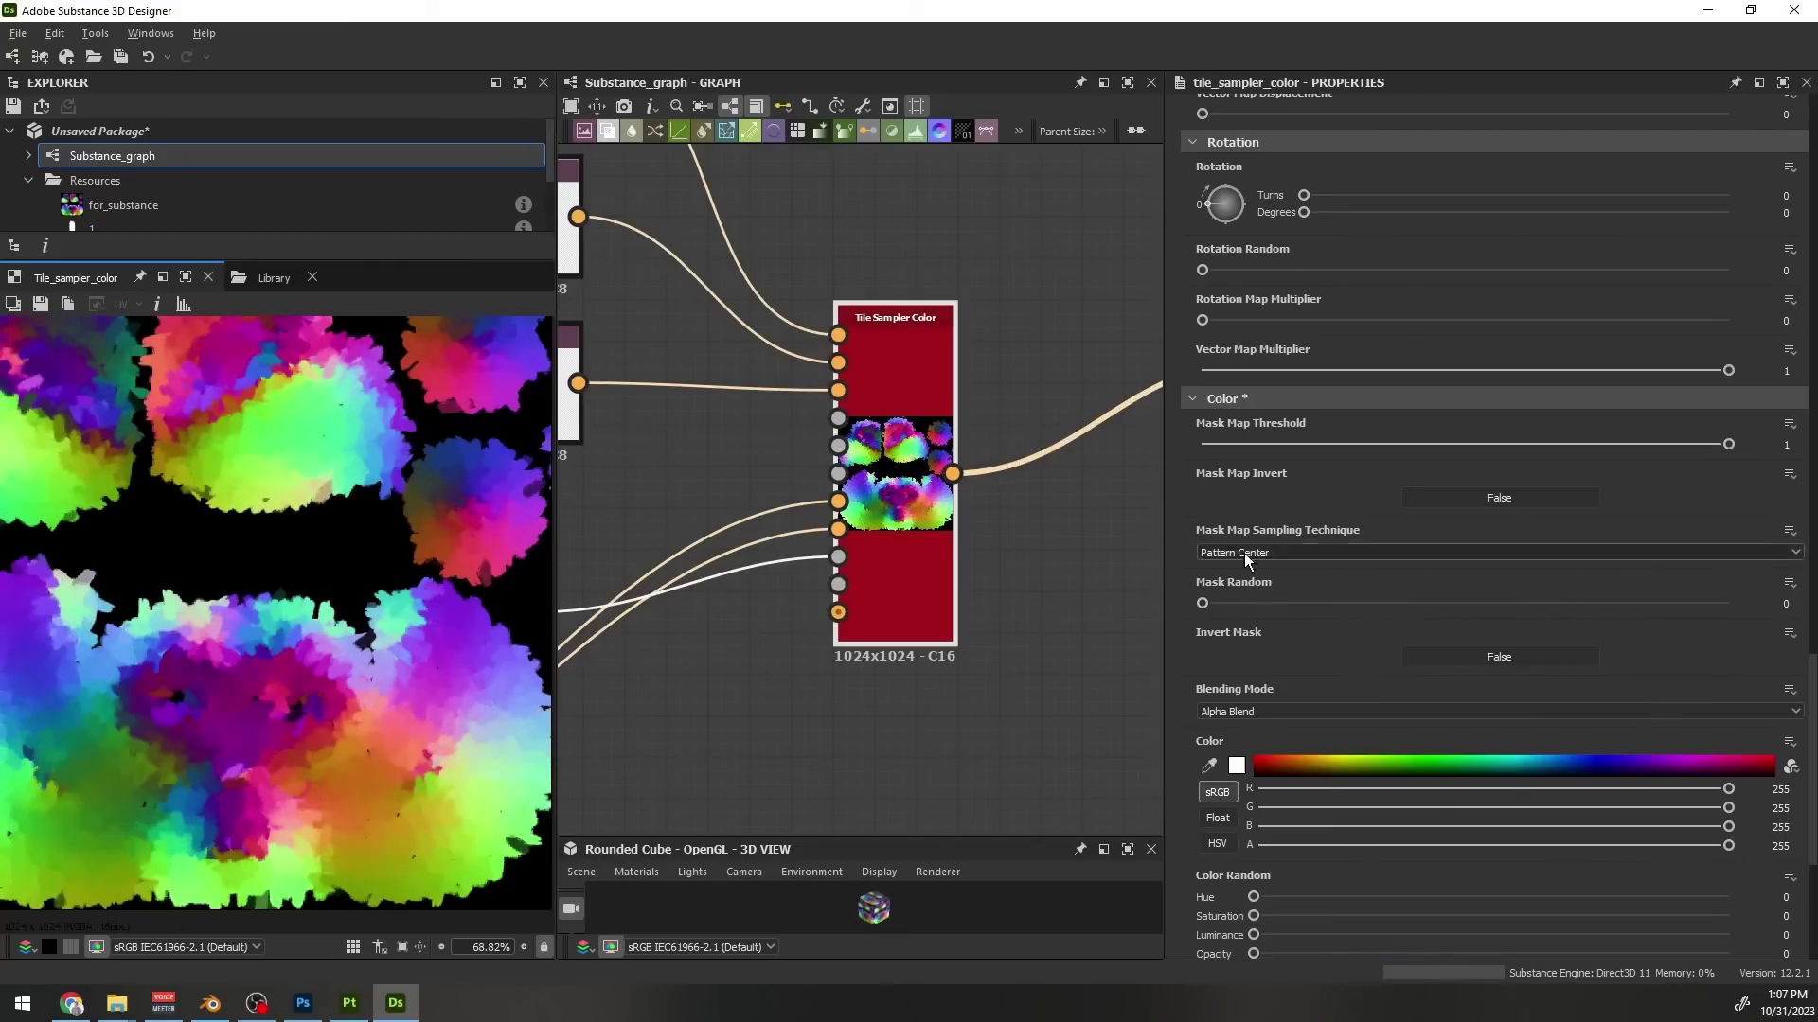
# Duplicate the Tile Sampler Color with its input links, place the copy above the original, and move the three stroke Bitmap nodes clear
pyautogui.scroll(-8, 1244, 553)
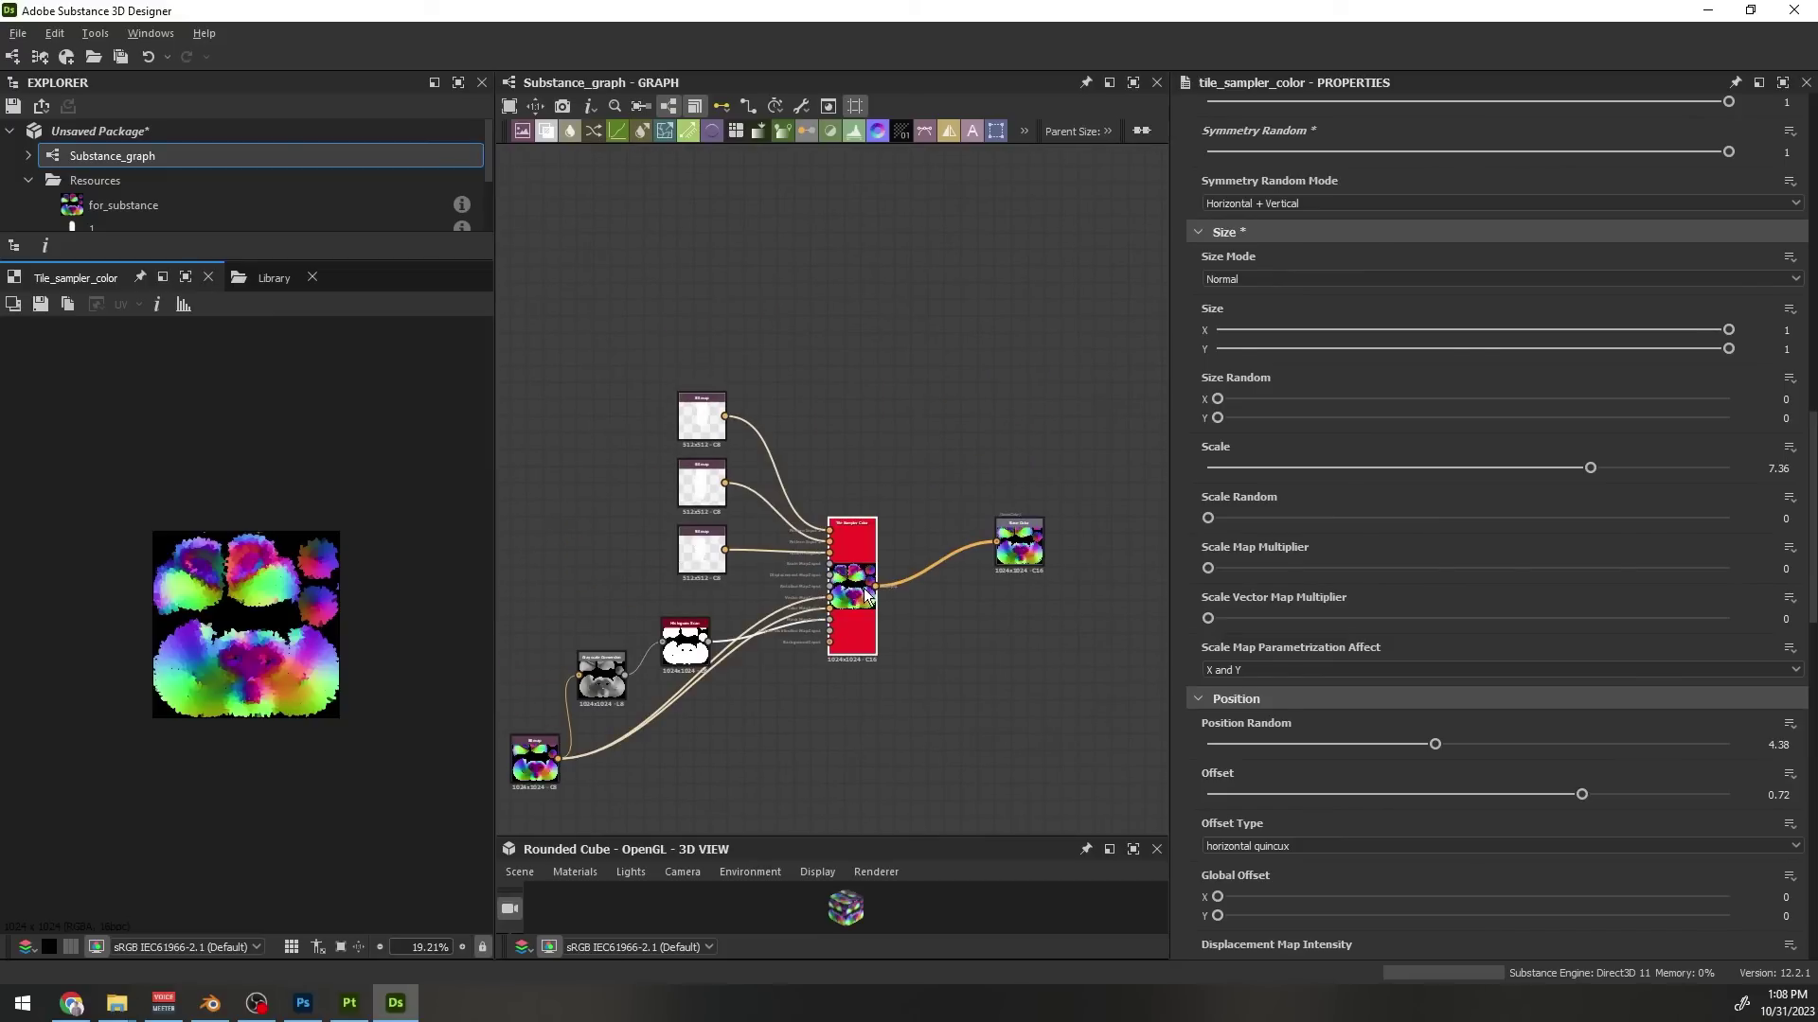
pyautogui.hotkey('ctrl', 'd')
pyautogui.moveTo(856, 490); pyautogui.dragTo(892, 422)
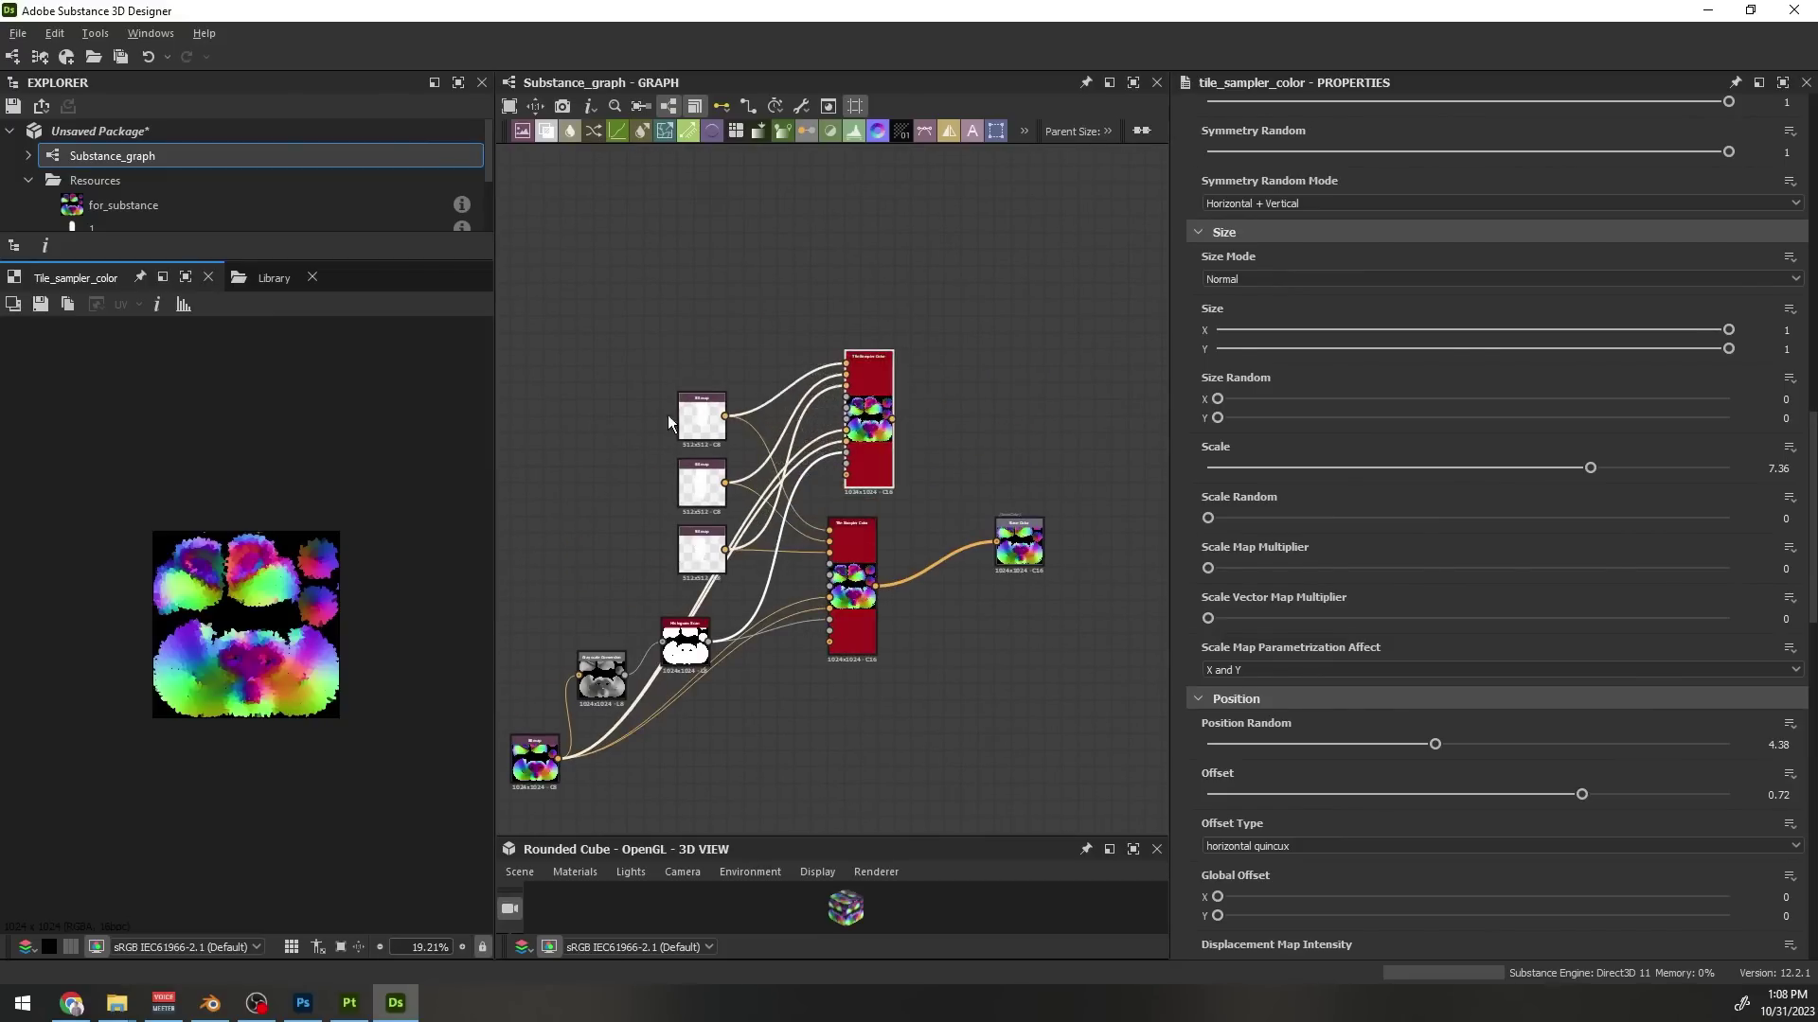
pyautogui.moveTo(667, 416); pyautogui.dragTo(566, 331)
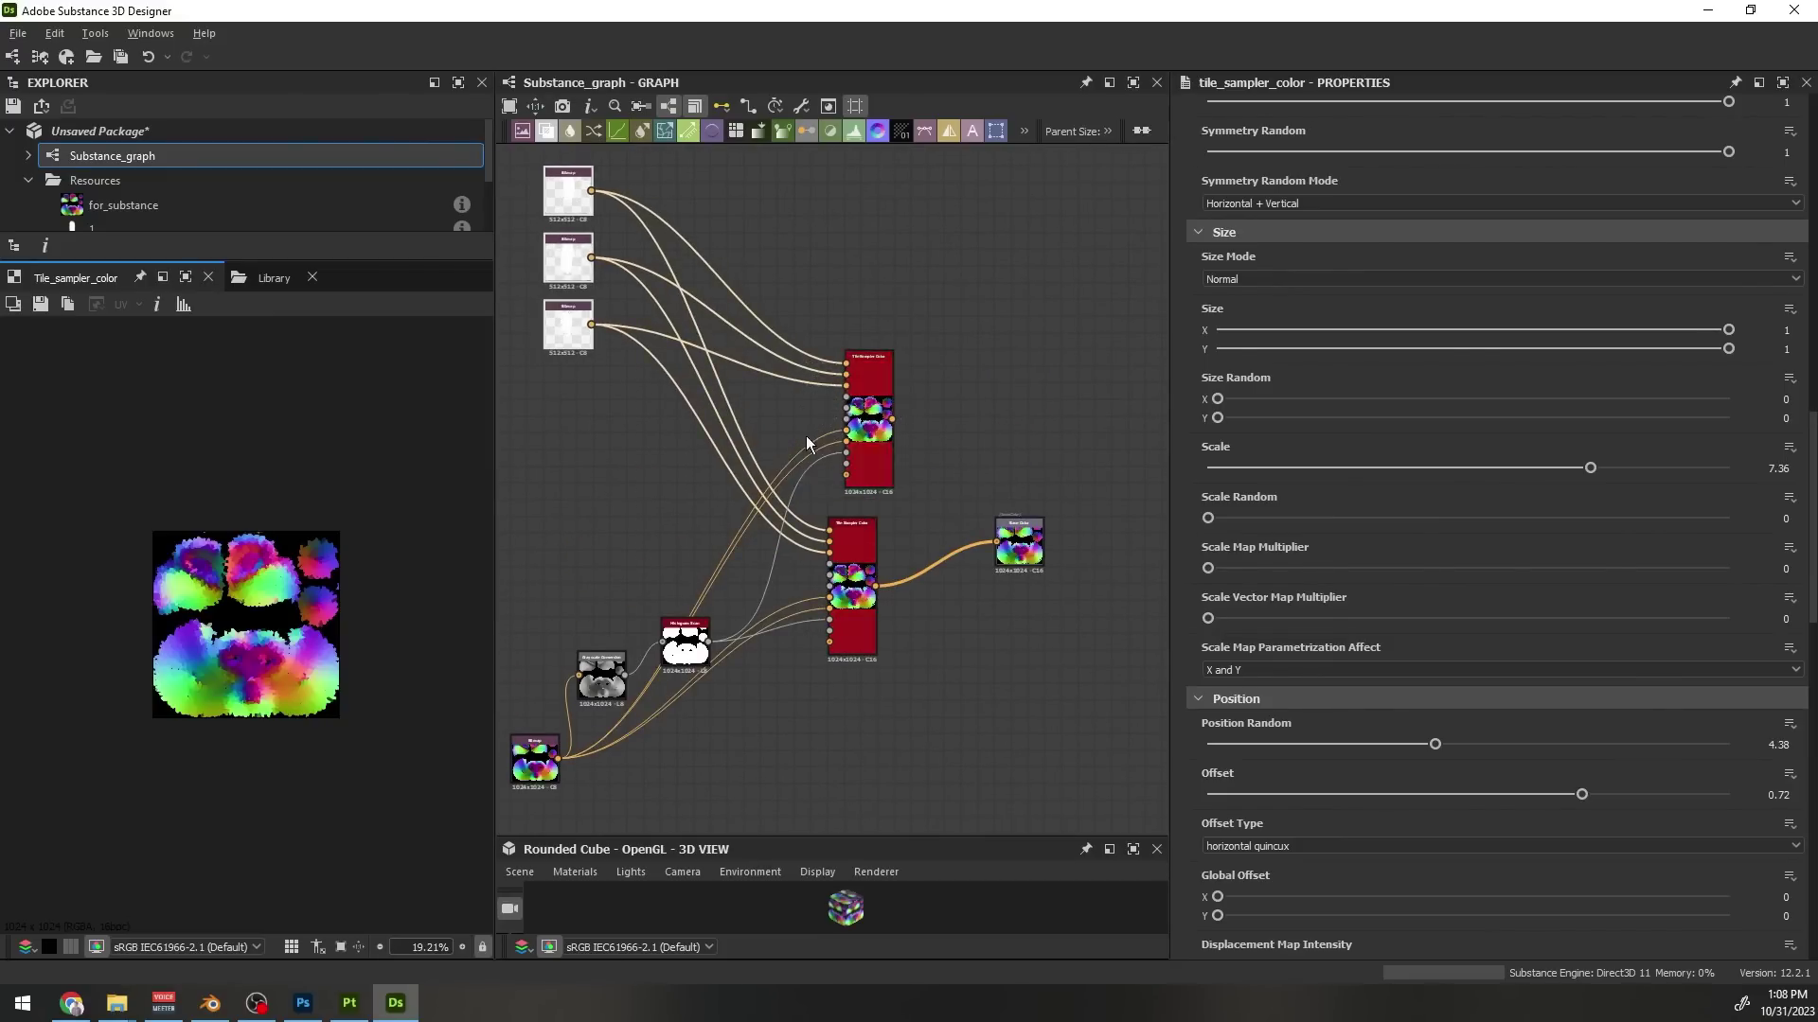
# Duplicate the Base Color output, connect it to the copied Tile Sampler Color, and label it Diffuse
pyautogui.scroll(5, 898, 451)
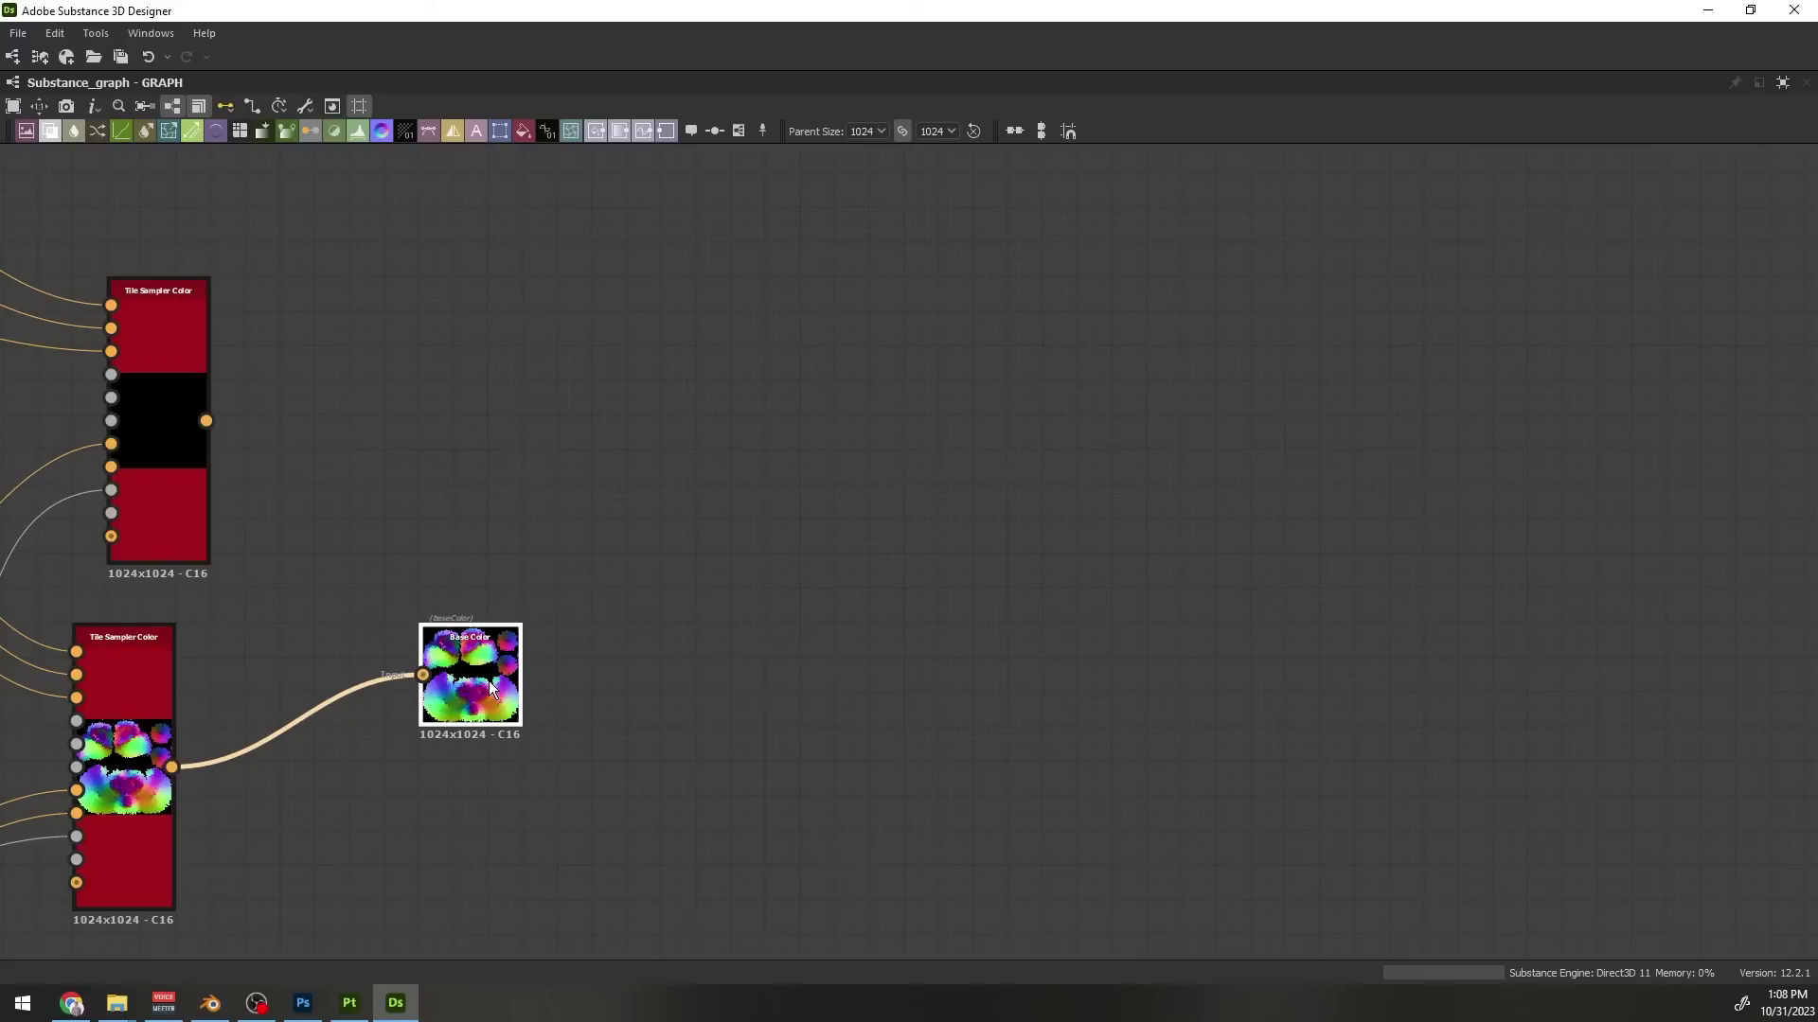
pyautogui.hotkey('ctrl', 'shift', 'd')
pyautogui.moveTo(470, 675); pyautogui.dragTo(547, 317)
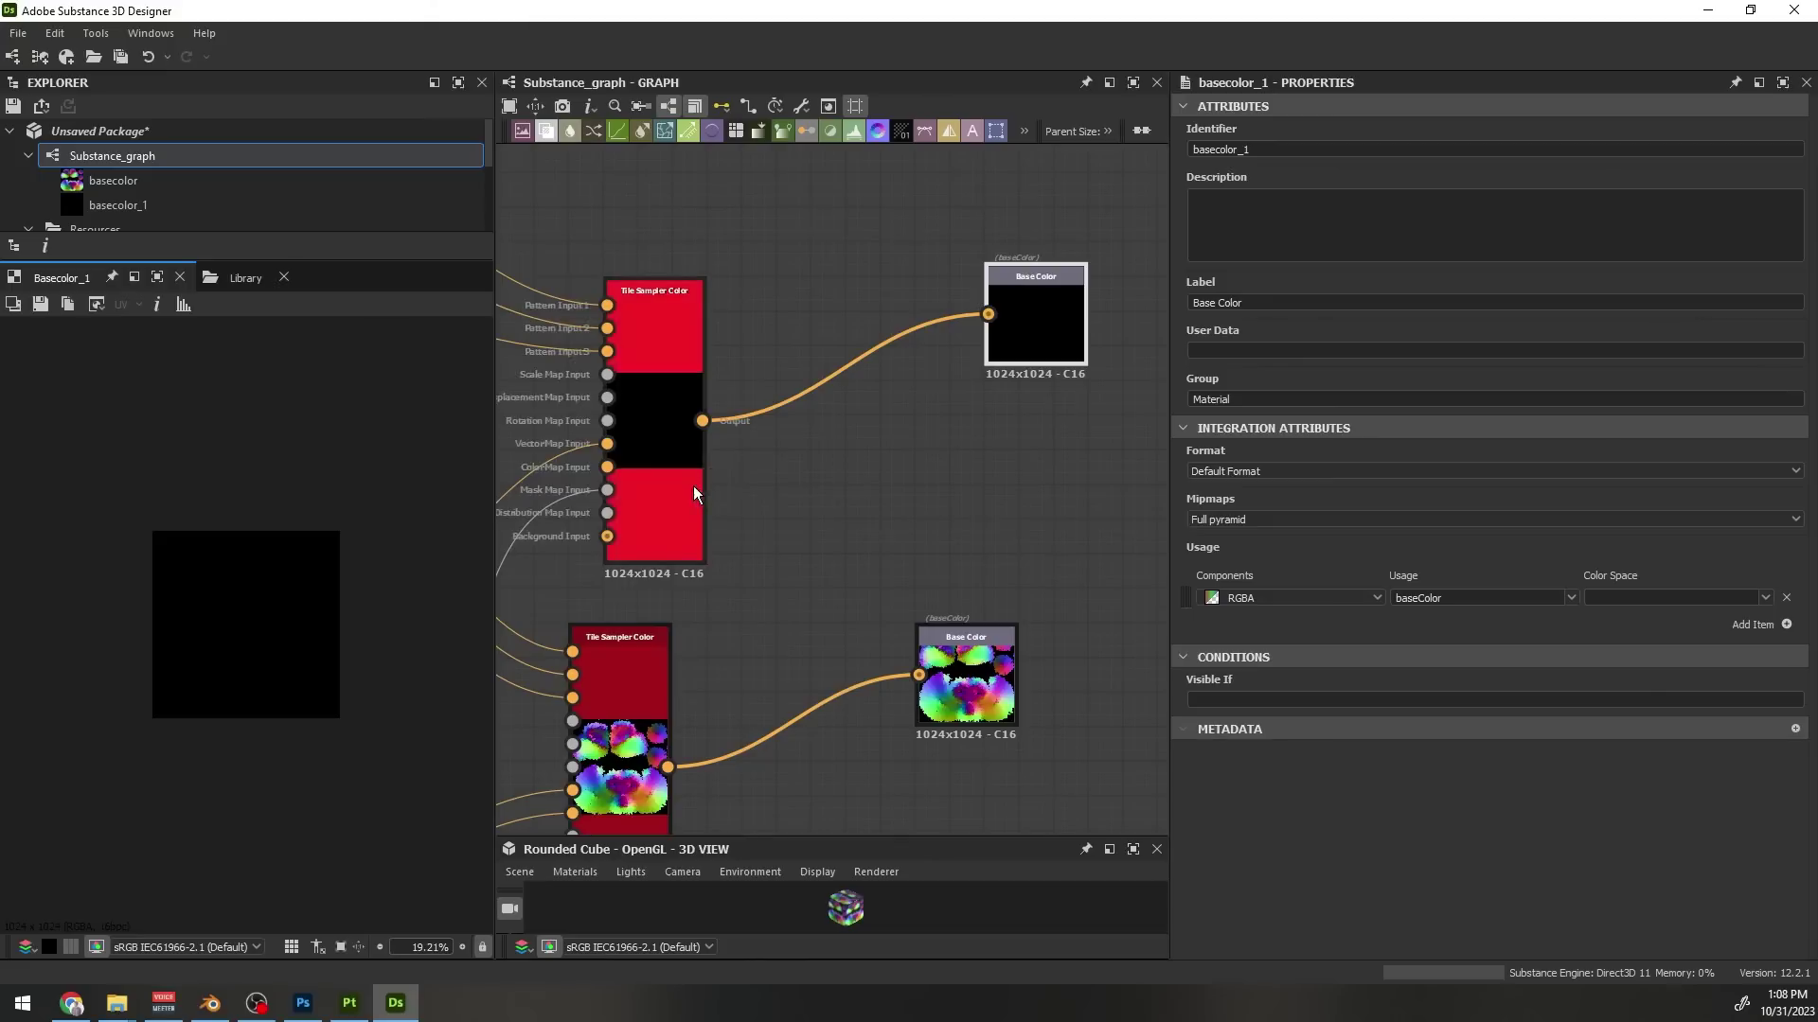
pyautogui.moveTo(1065, 507); pyautogui.dragTo(953, 503, button='middle')
pyautogui.moveTo(929, 365); pyautogui.dragTo(859, 433)
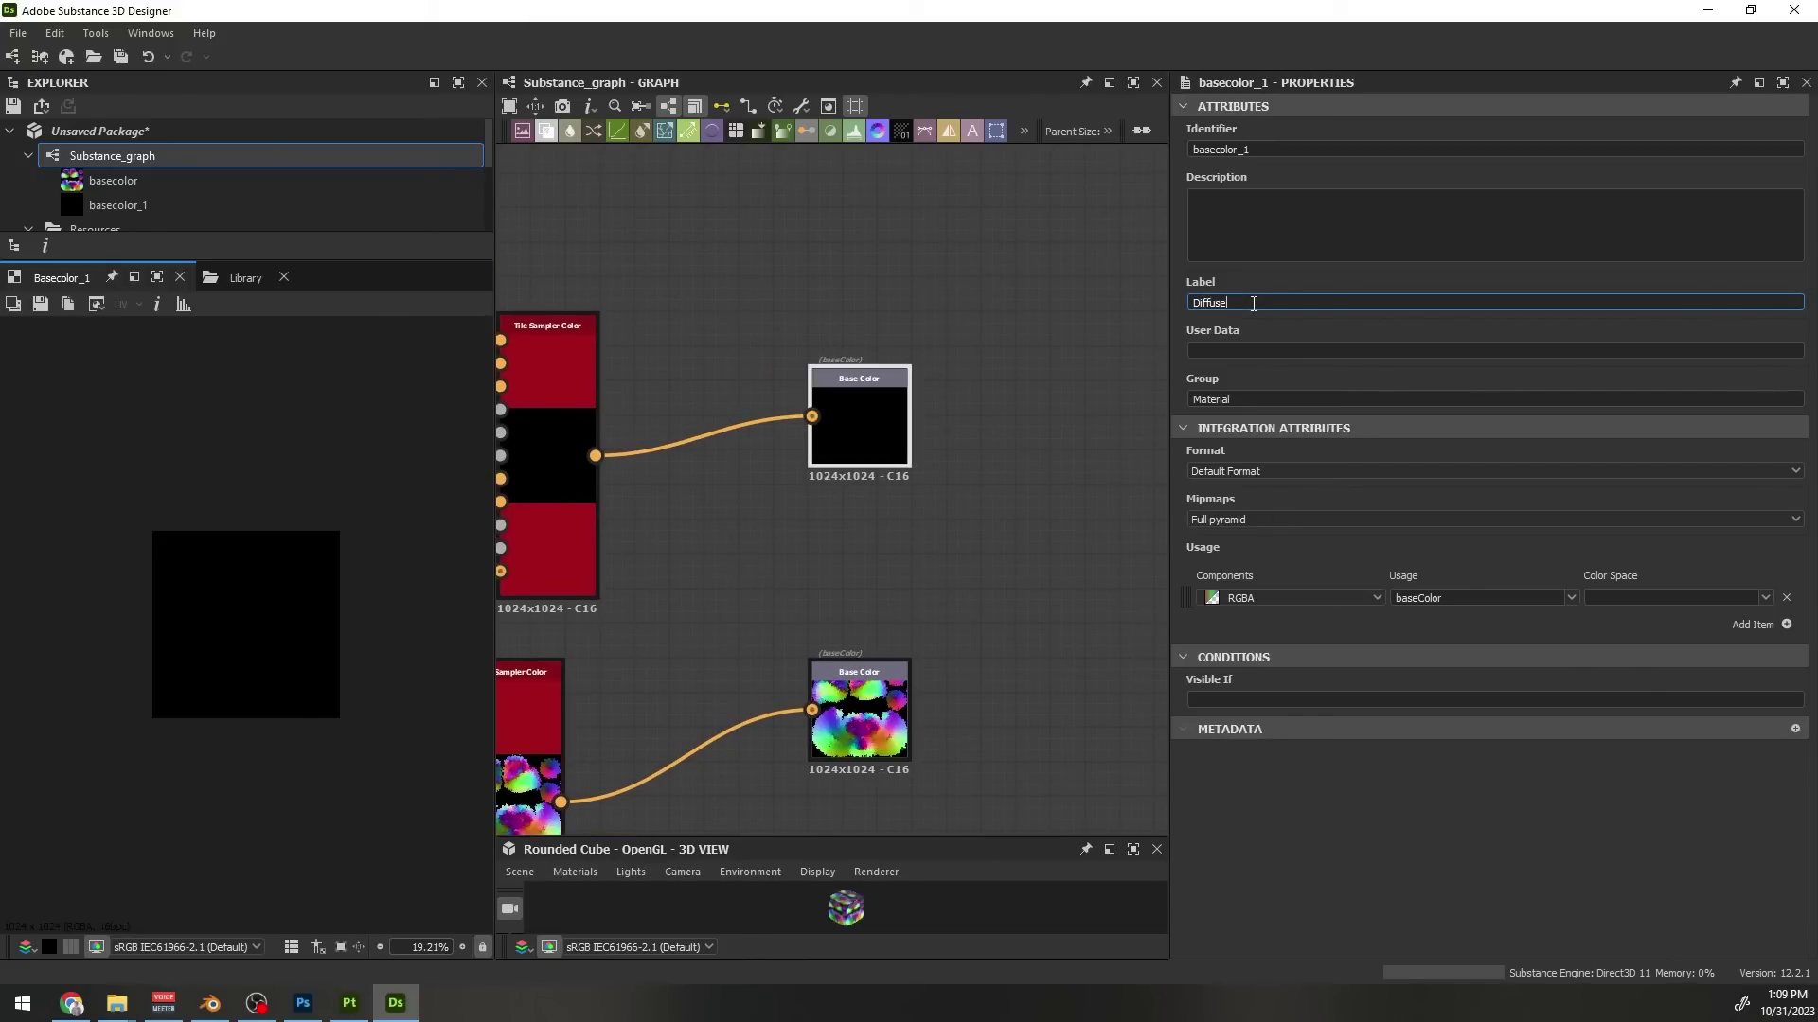
# Set the copied Tile Sampler Color's Color Parametrization Multiplier to 0 so its strokes ignore the normal map's colours
pyautogui.scroll(1, 615, 536)
pyautogui.moveTo(622, 538); pyautogui.dragTo(848, 497, button='middle')
pyautogui.moveTo(765, 472); pyautogui.dragTo(714, 463)
pyautogui.scroll(-3, 722, 467)
pyautogui.doubleClick(736, 463)
pyautogui.moveTo(736, 463); pyautogui.dragTo(920, 472, button='middle')
pyautogui.scroll(4, 920, 472)
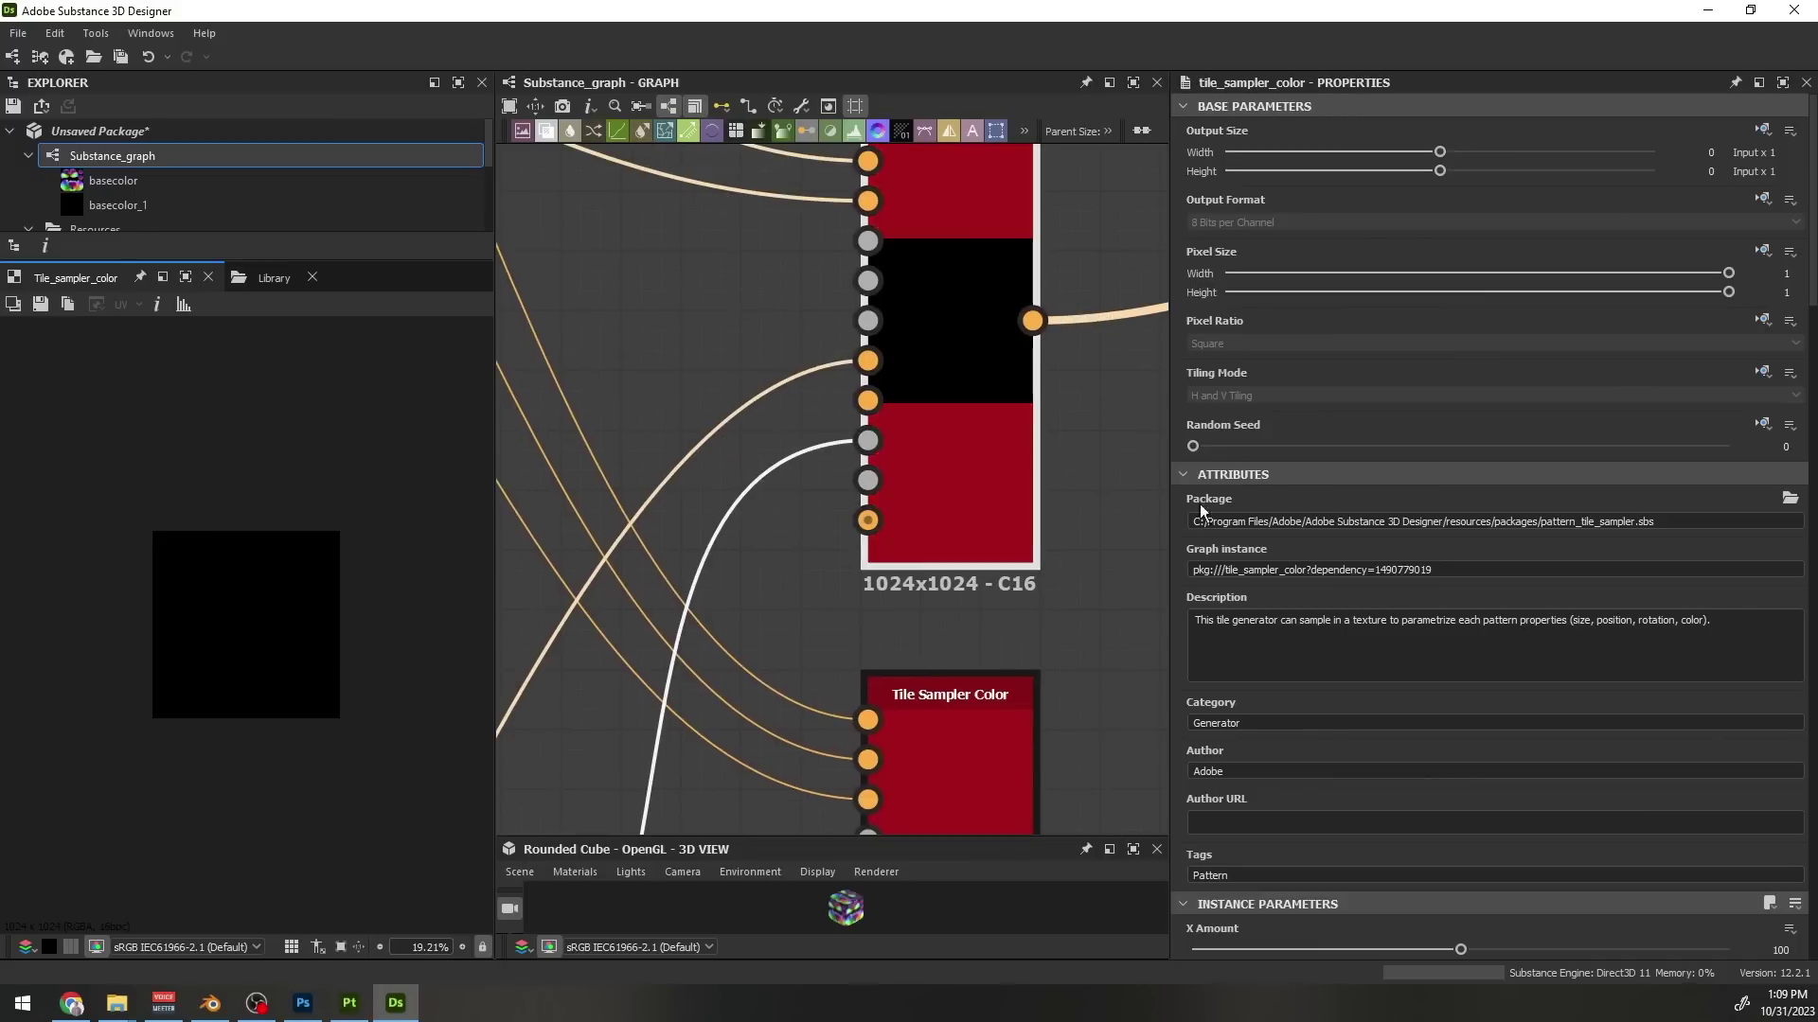
pyautogui.scroll(-6, 1278, 568)
pyautogui.scroll(-20, 1300, 592)
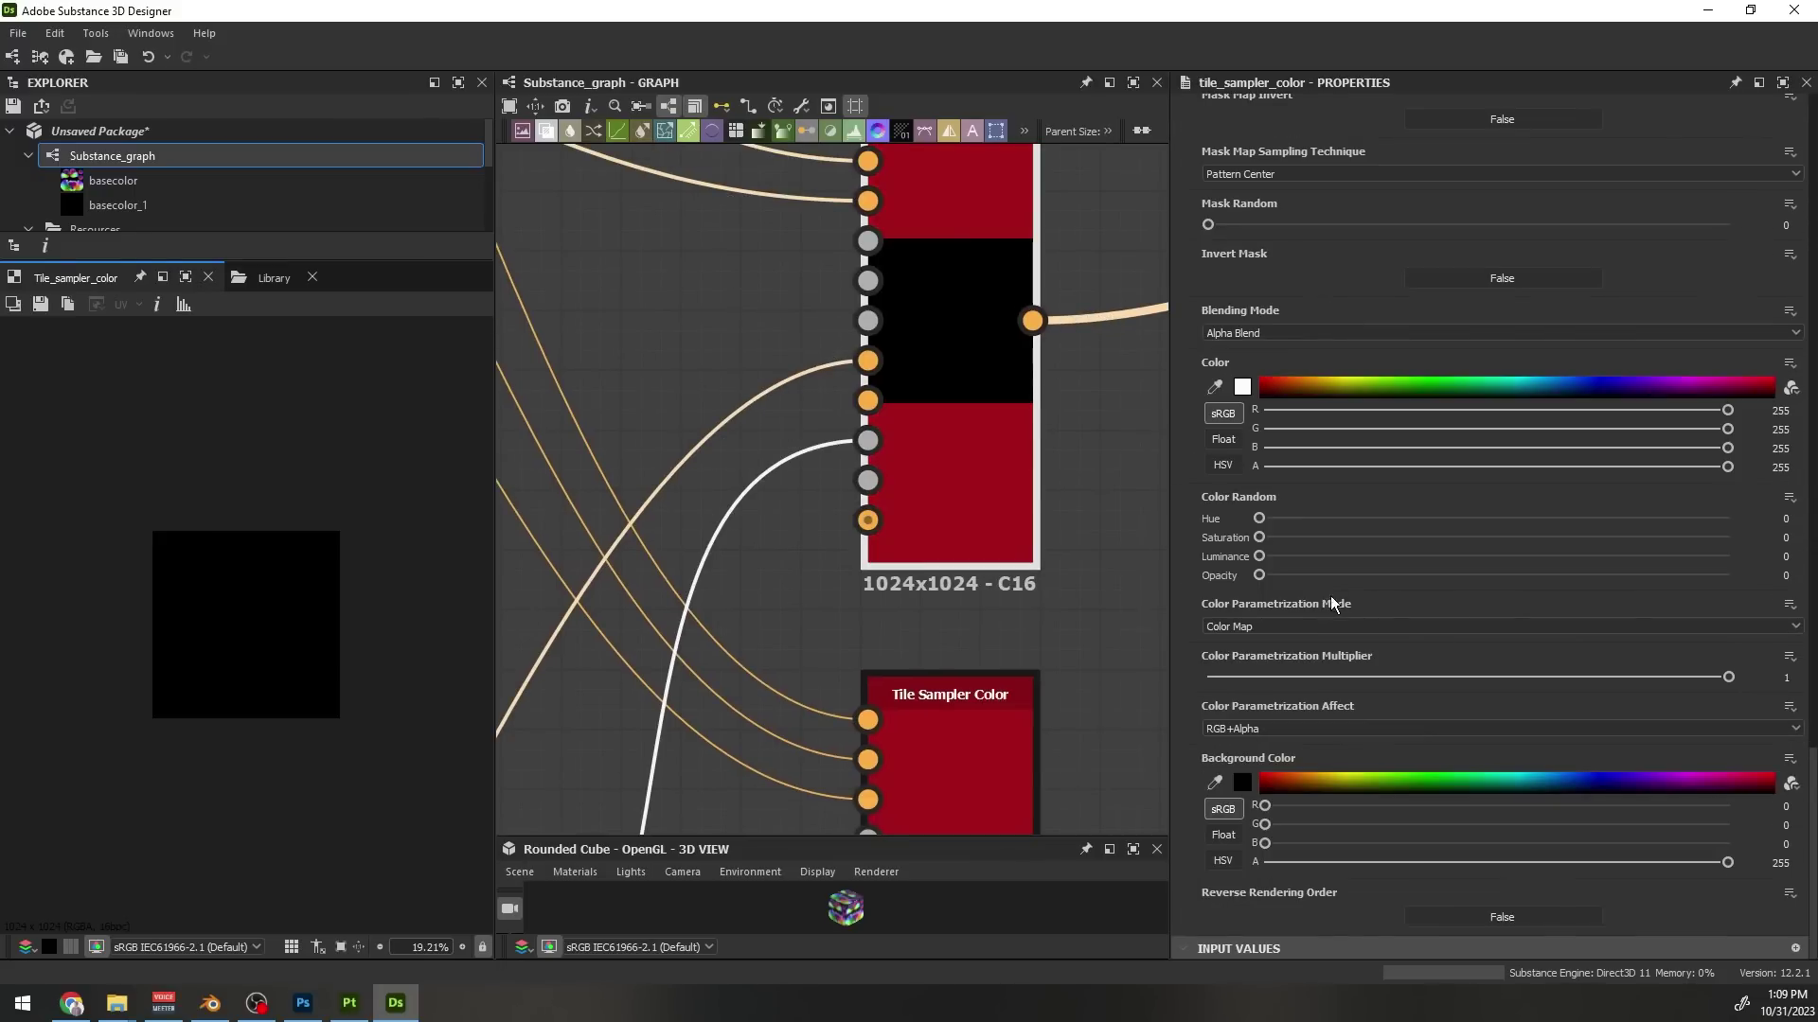
pyautogui.scroll(-3, 1222, 662)
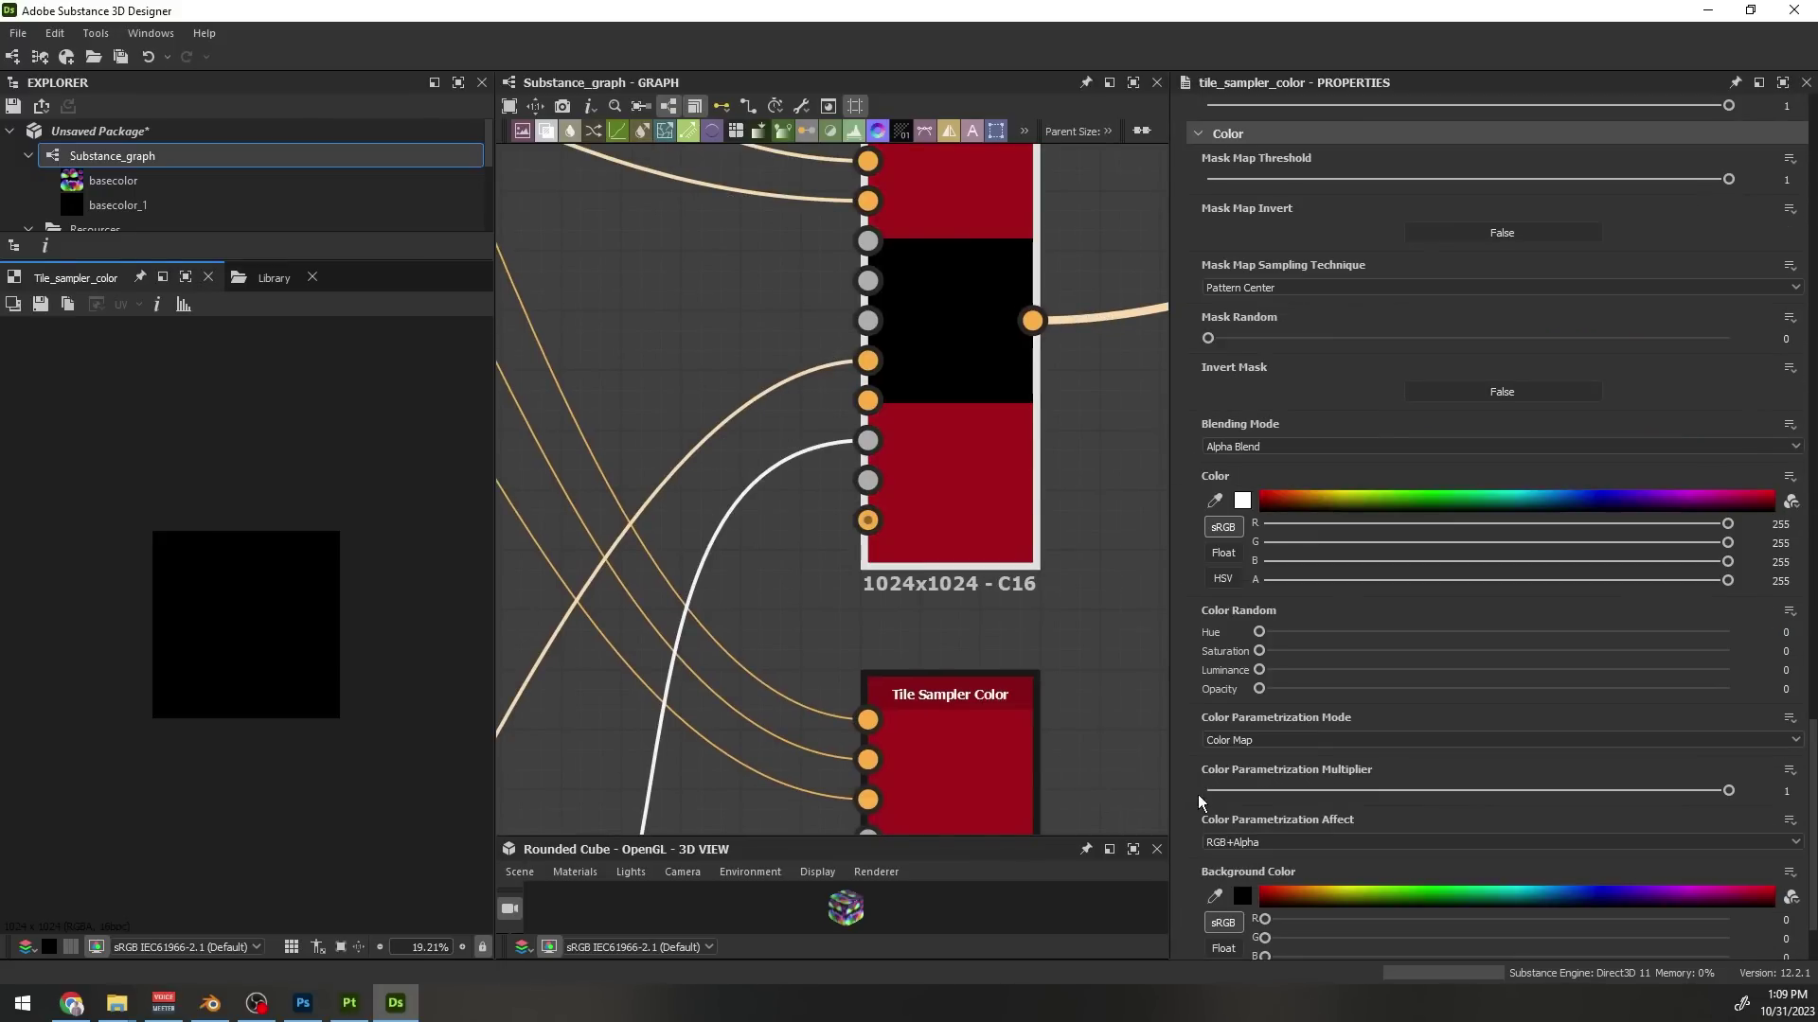
pyautogui.moveTo(1256, 790); pyautogui.dragTo(1127, 790)
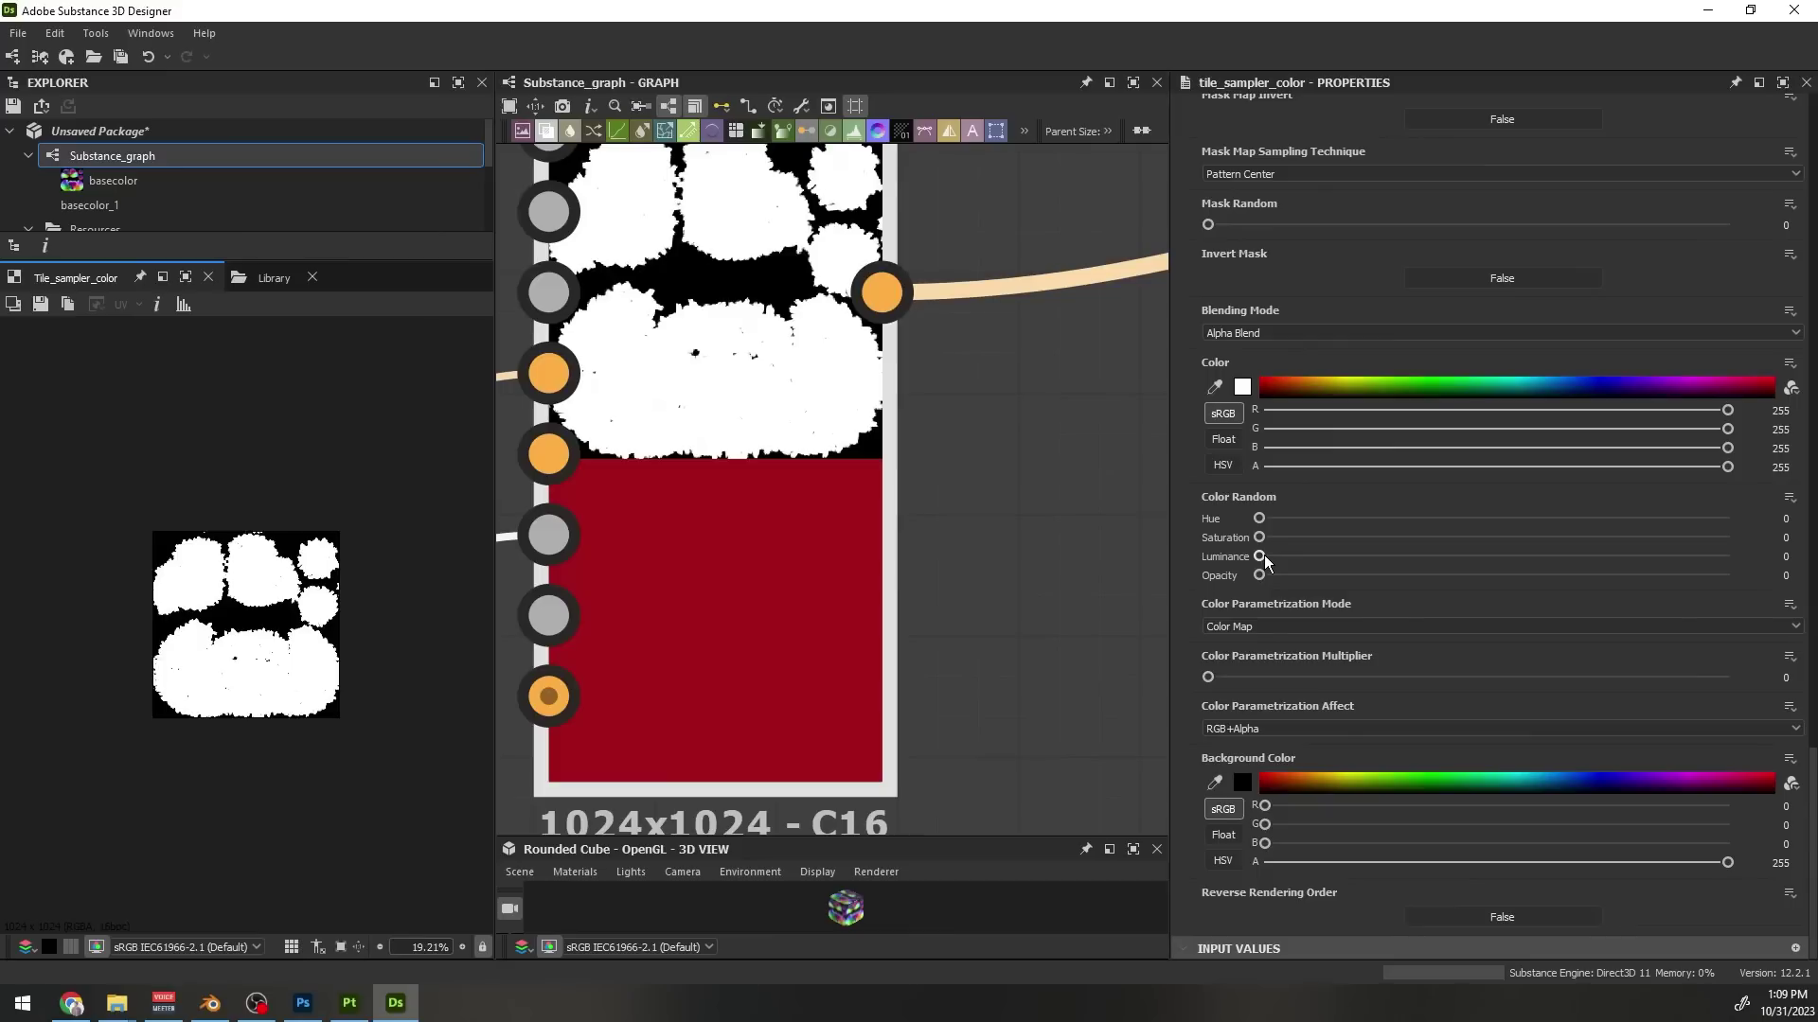
# Set the copied Tile Sampler Color's Color Random Luminance to 0.55 to vary the strokes' grey tones
pyautogui.moveTo(1259, 556); pyautogui.dragTo(1517, 556)
pyautogui.scroll(6, 445, 604)
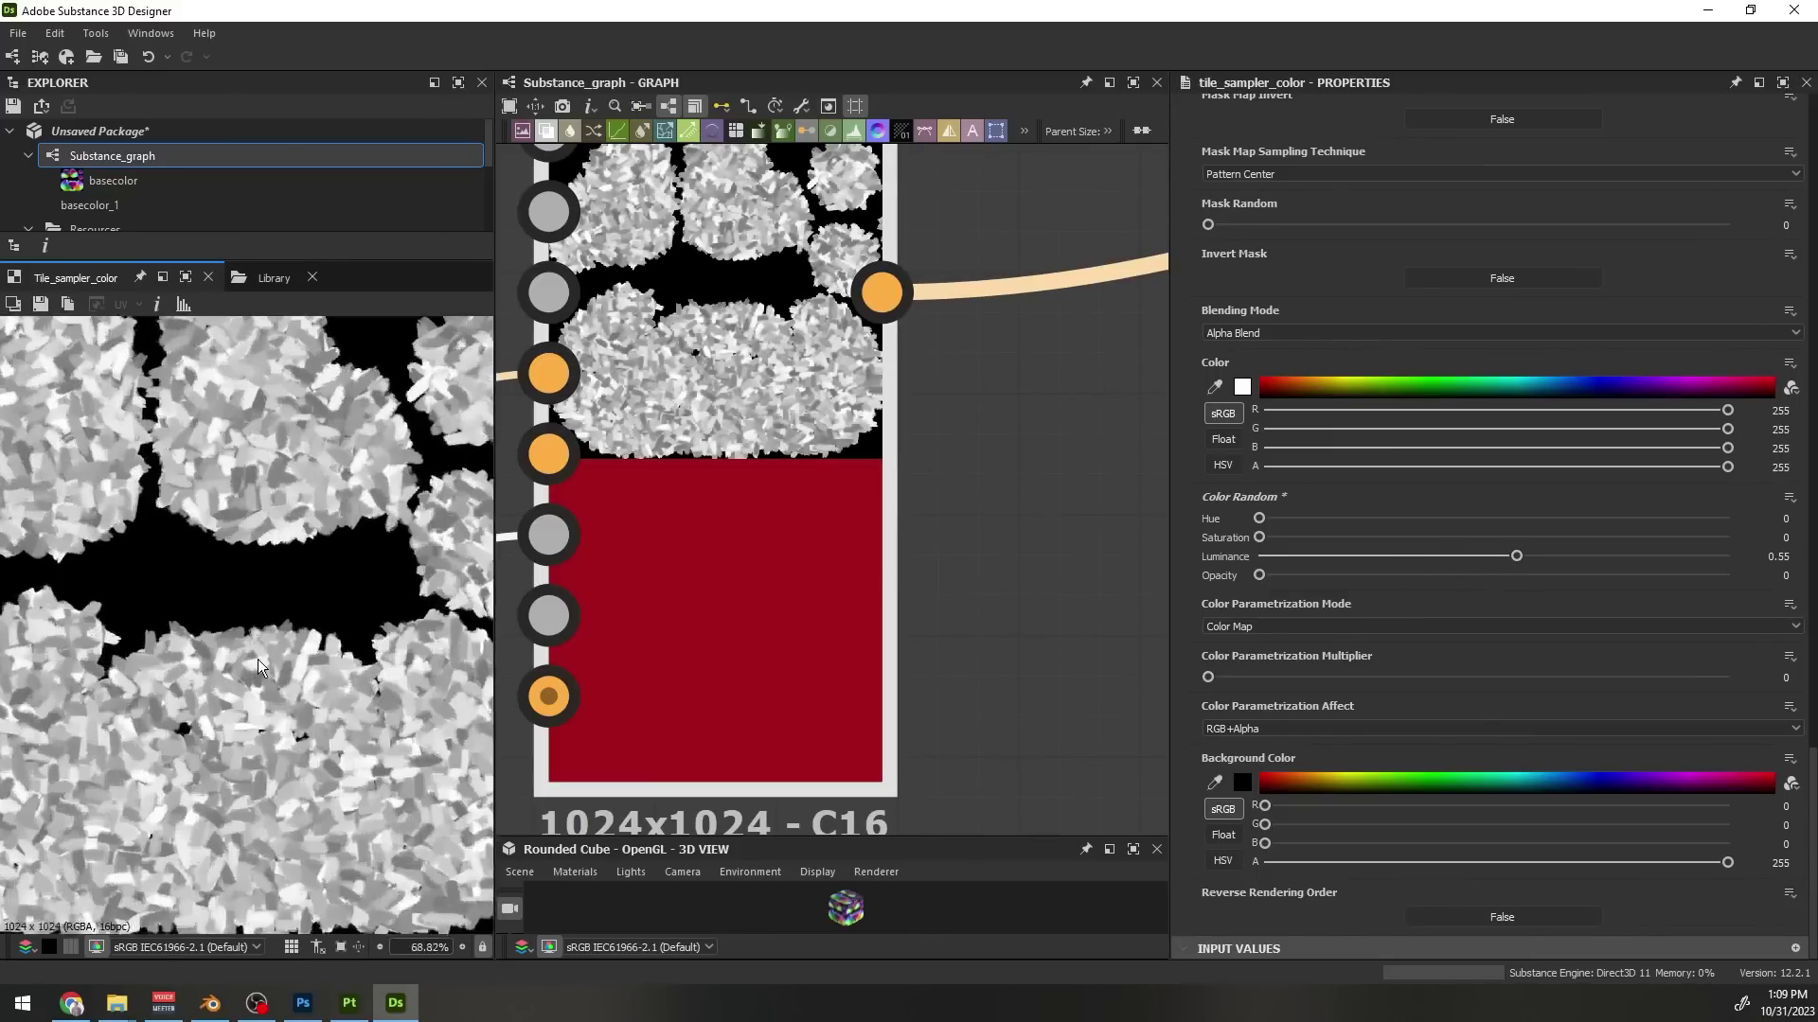
pyautogui.scroll(-4, 837, 528)
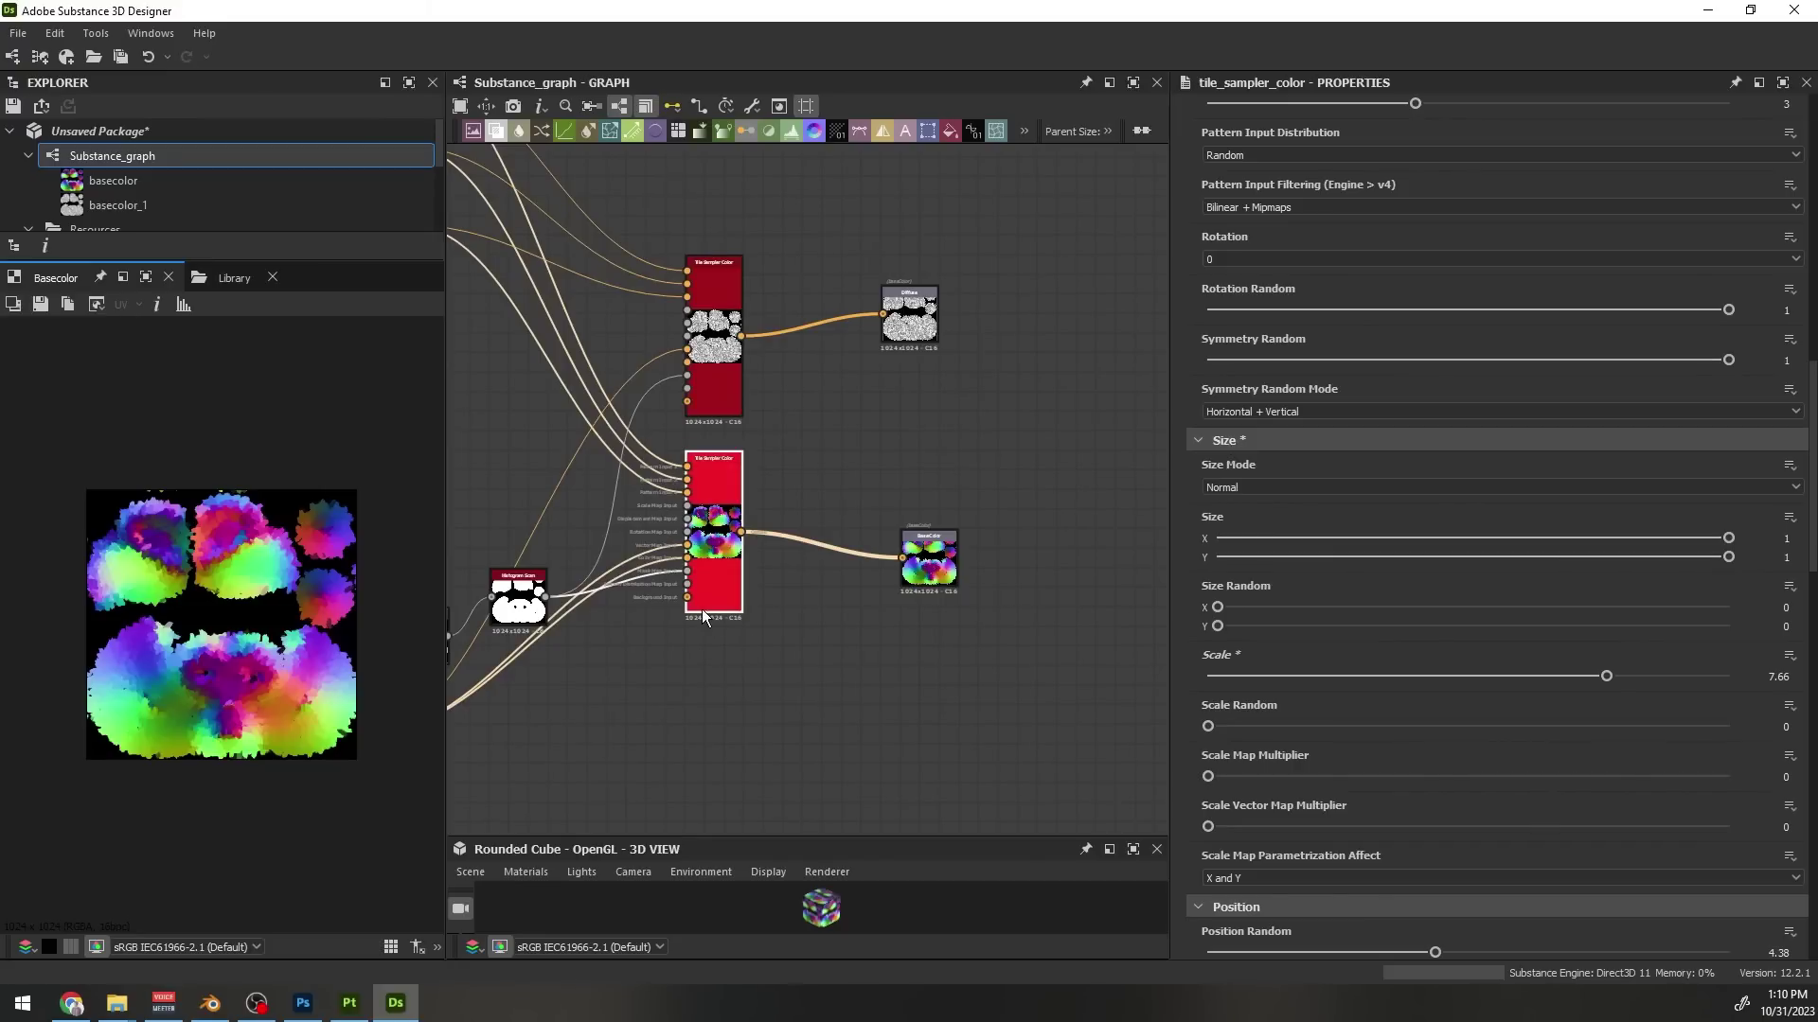
# Set the Background Color of the greyscale Tile Sampler Color to light grey, RGB 215, 215, 215
pyautogui.moveTo(702, 610); pyautogui.dragTo(816, 494, button='middle')
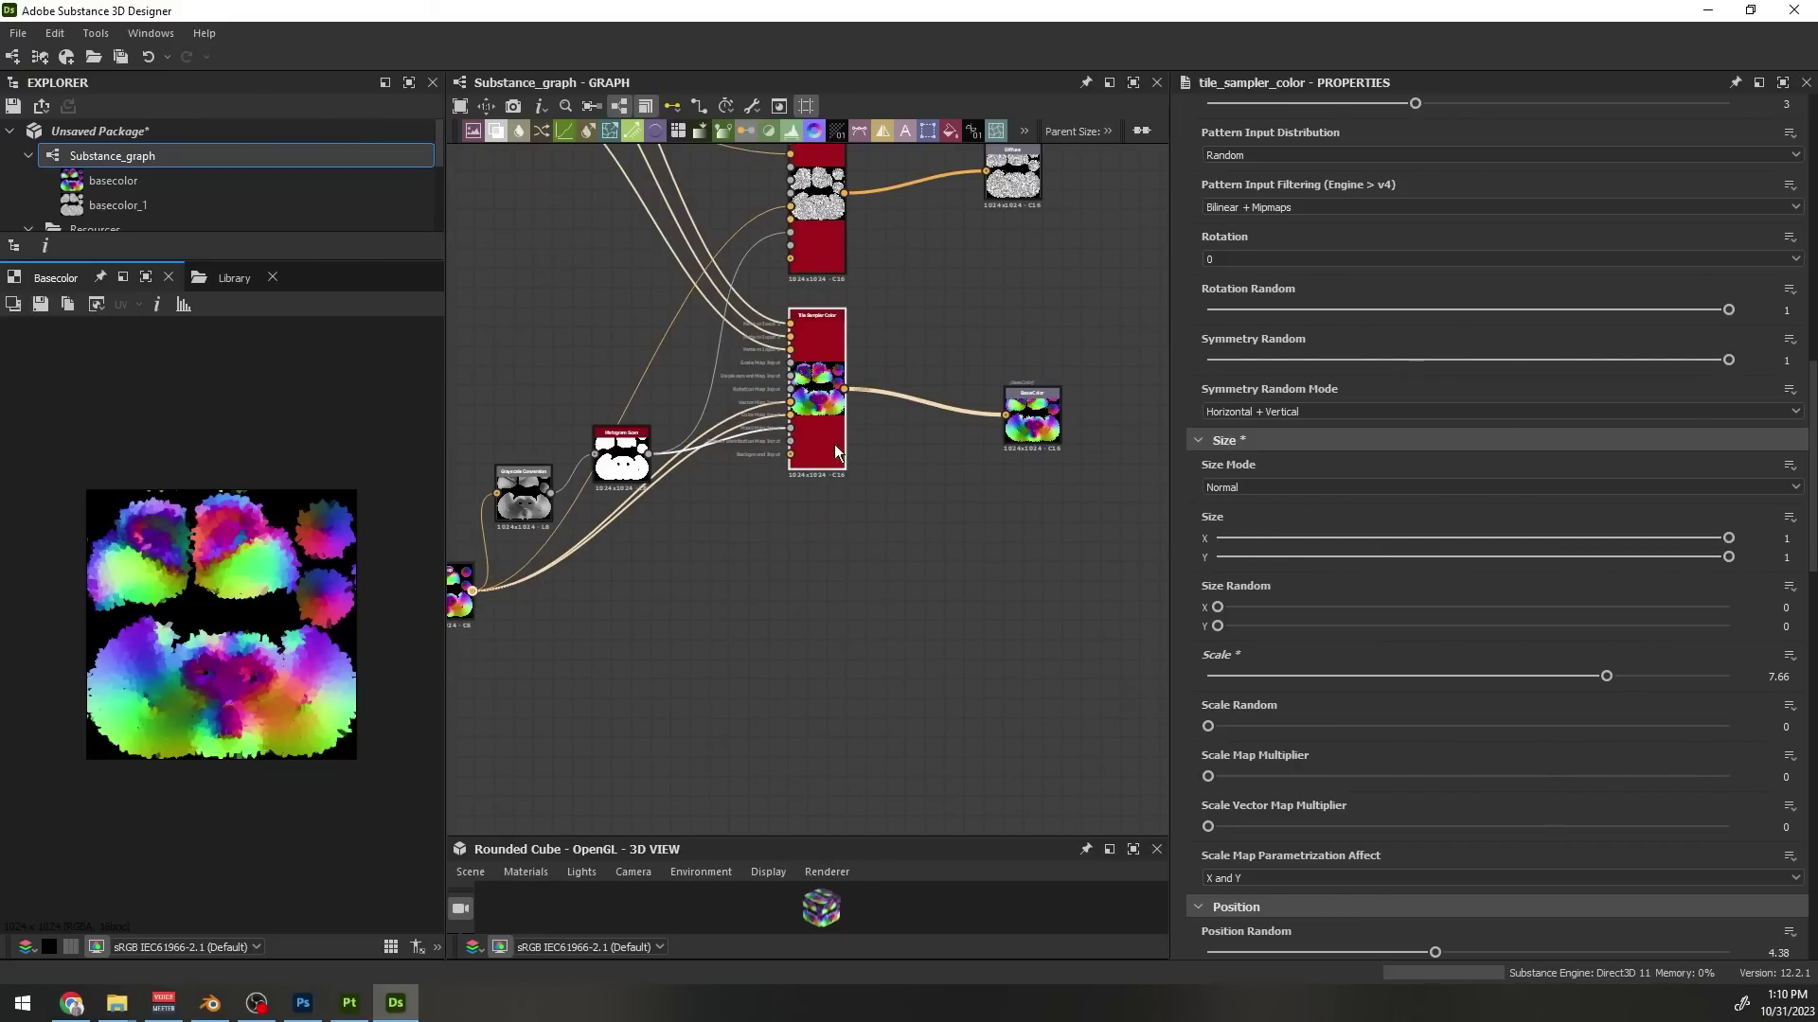
pyautogui.scroll(4, 237, 712)
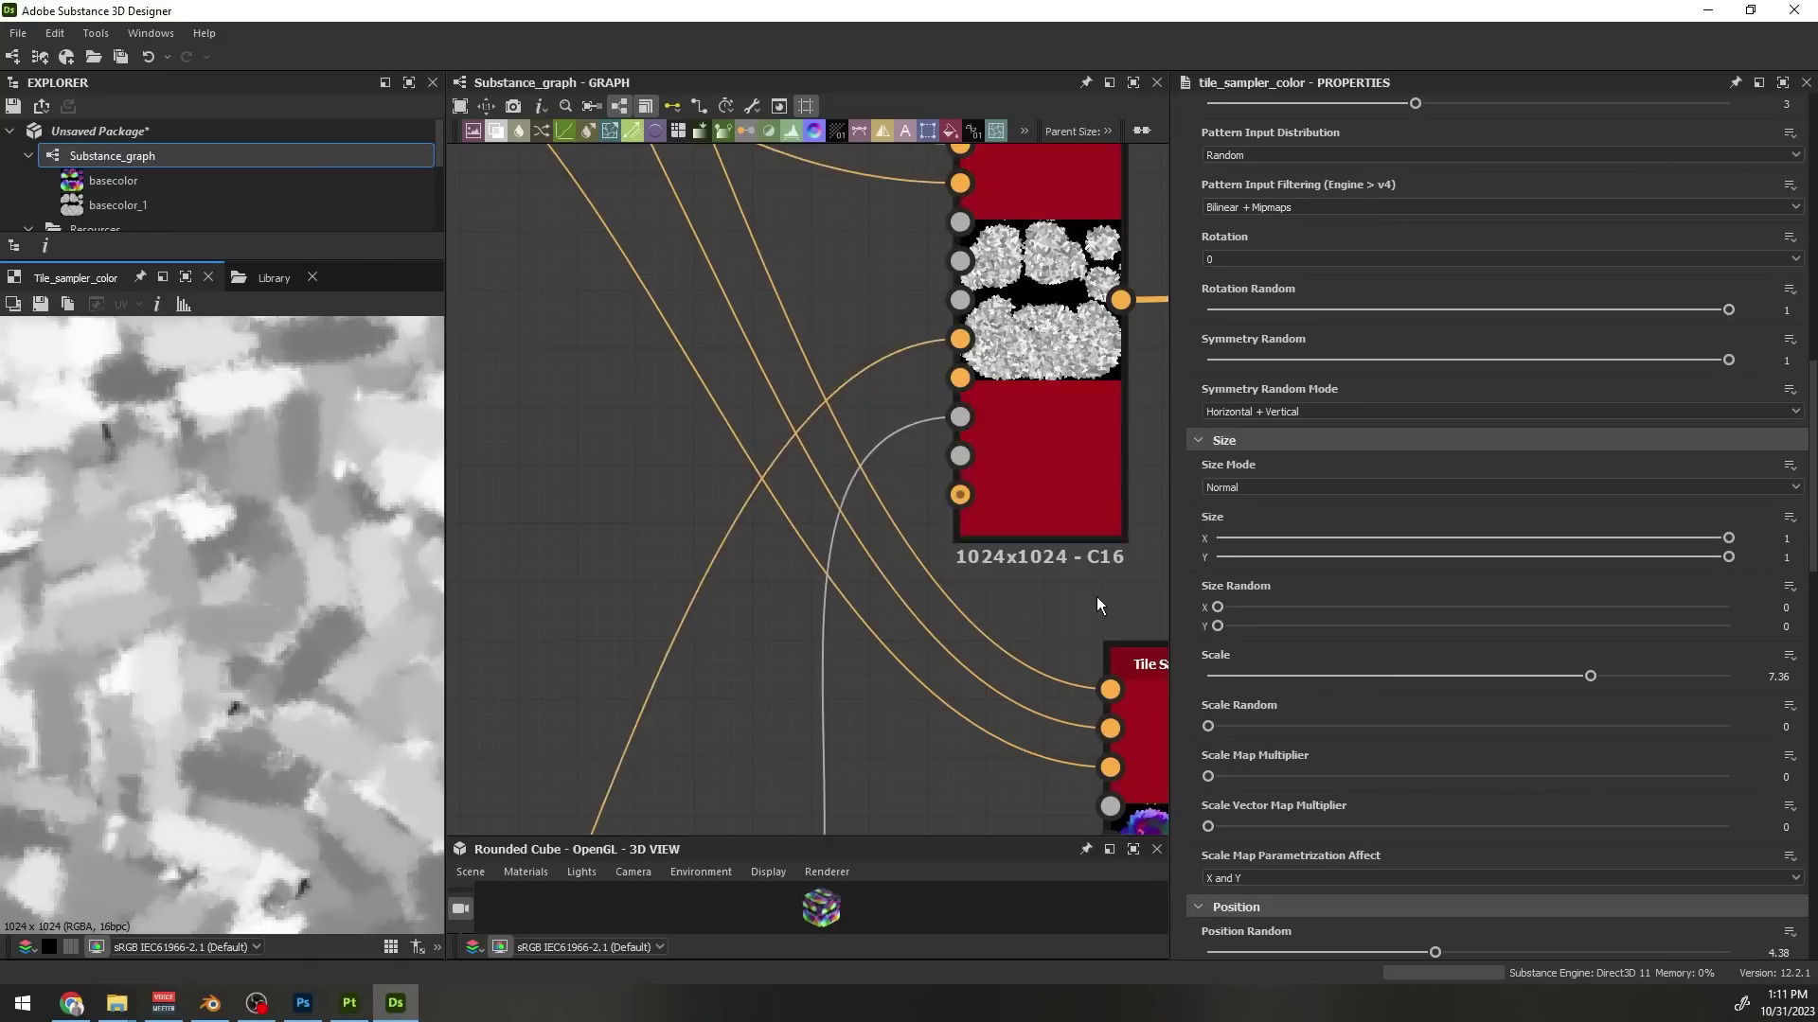
pyautogui.scroll(-15, 1389, 663)
pyautogui.click(1241, 782)
pyautogui.moveTo(1089, 780); pyautogui.dragTo(894, 778)
pyautogui.click(1379, 705)
pyautogui.scroll(-6, 691, 587)
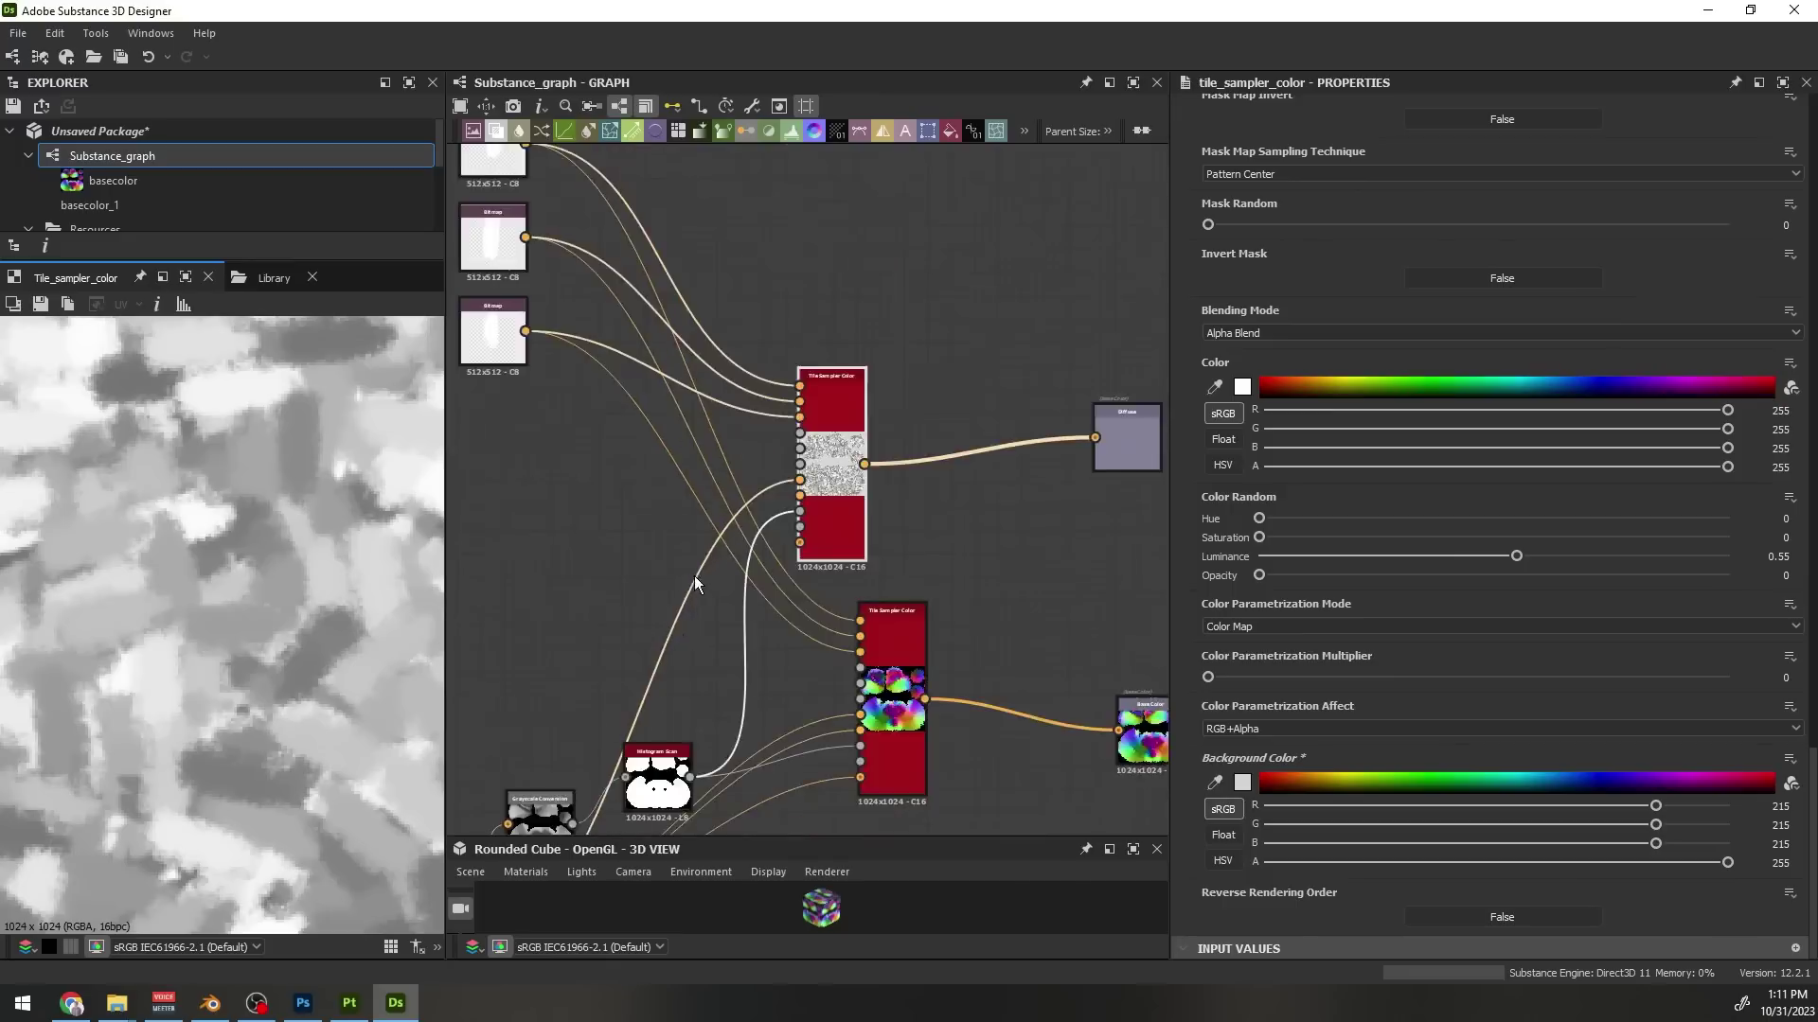
pyautogui.scroll(-5, 197, 650)
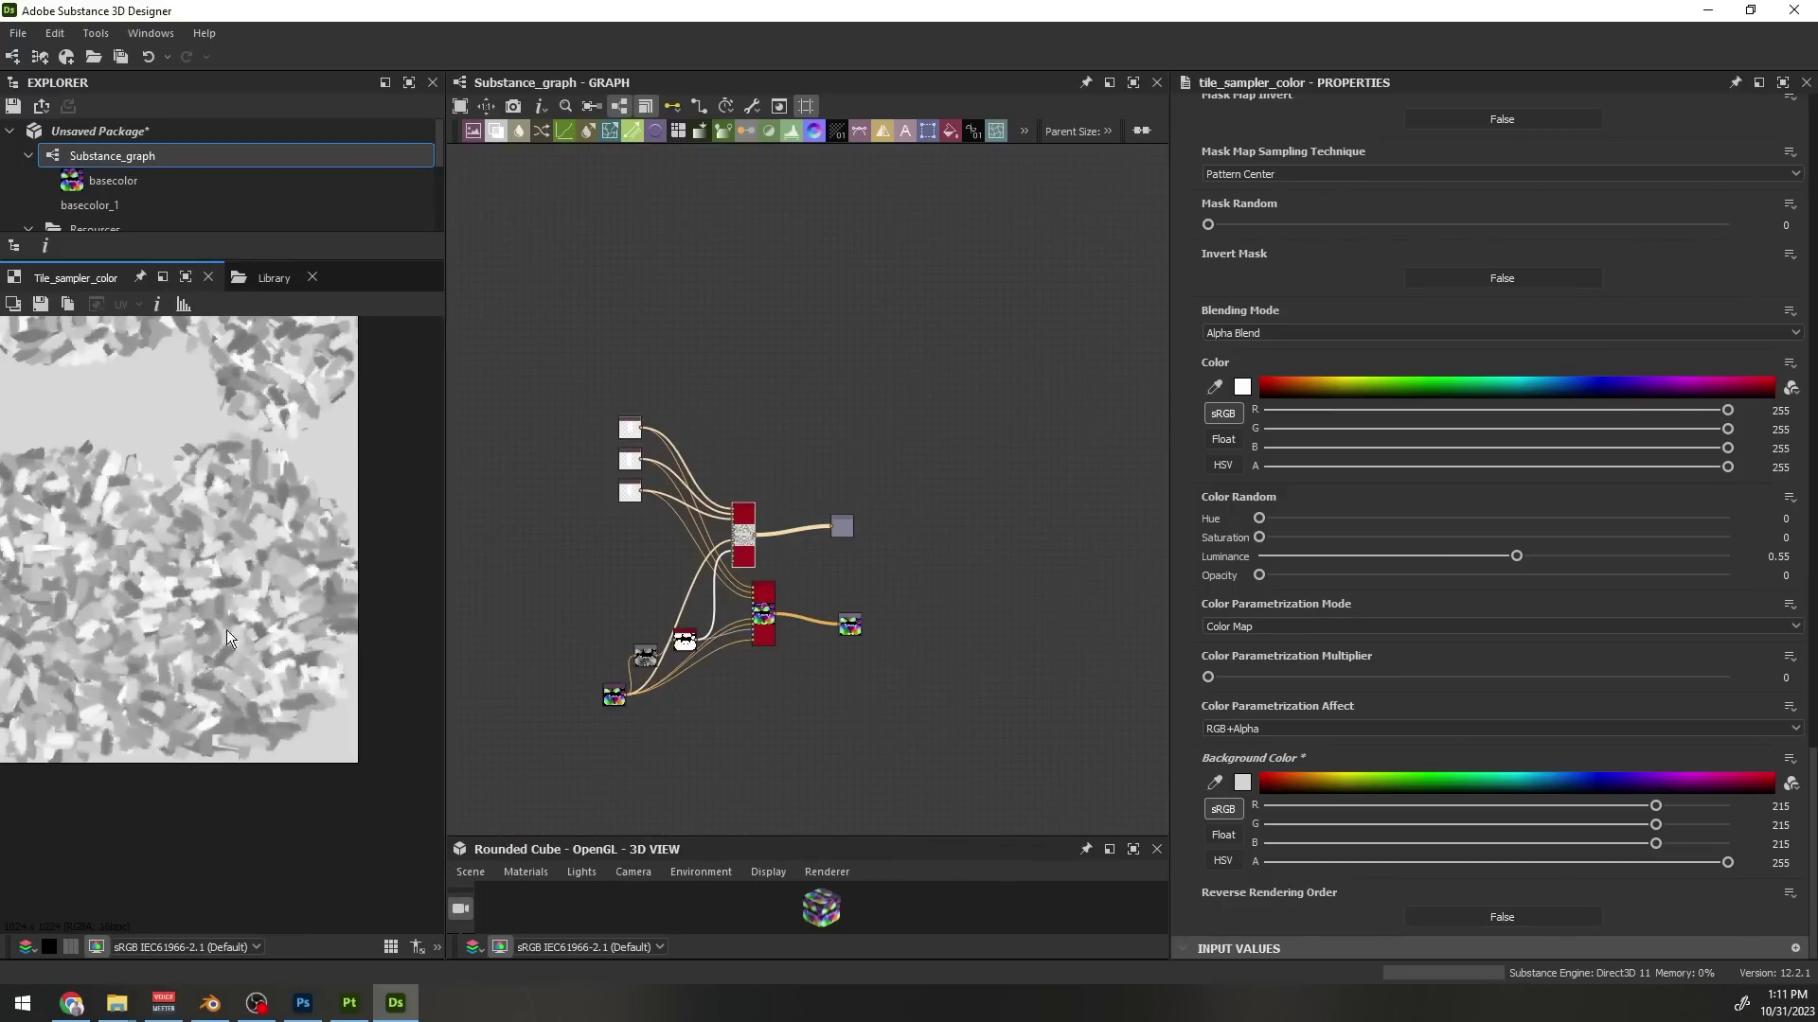
pyautogui.scroll(3, 175, 618)
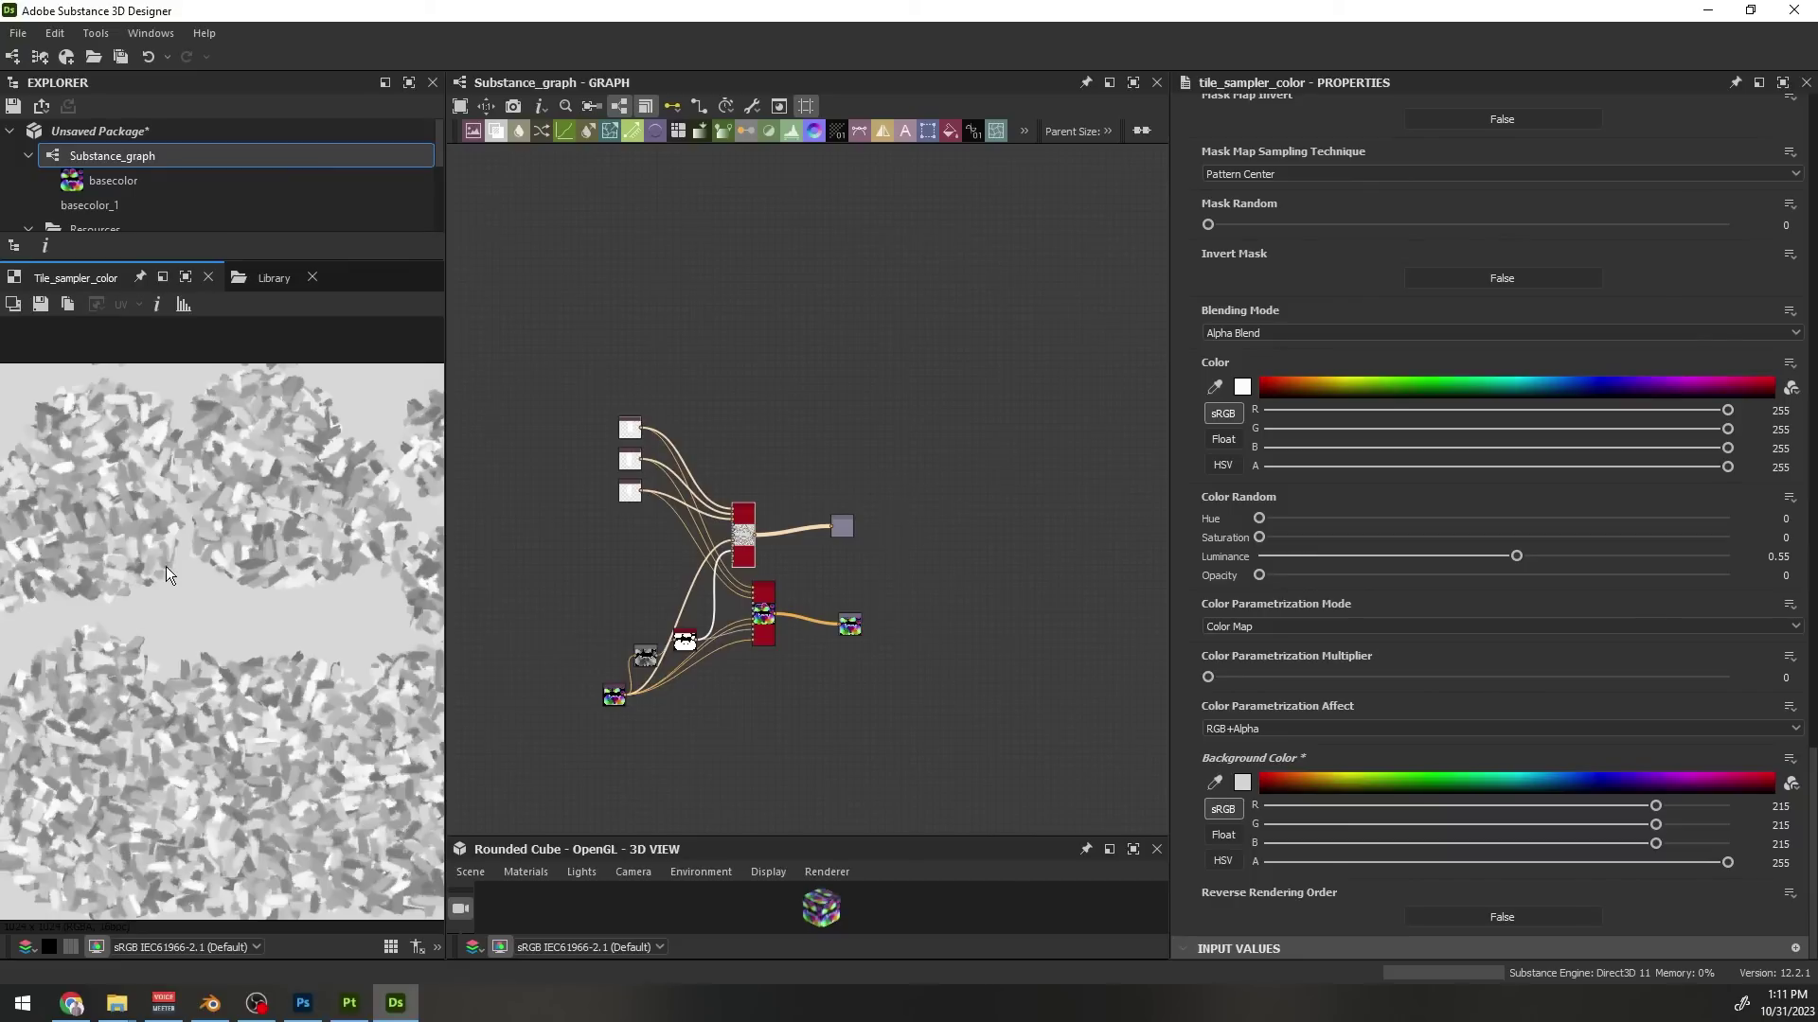
# Rearrange the graph so the Diffuse output and the greyscale Tile Sampler Color line up above the normal-coloured branch
pyautogui.scroll(-1, 753, 659)
pyautogui.scroll(4, 745, 662)
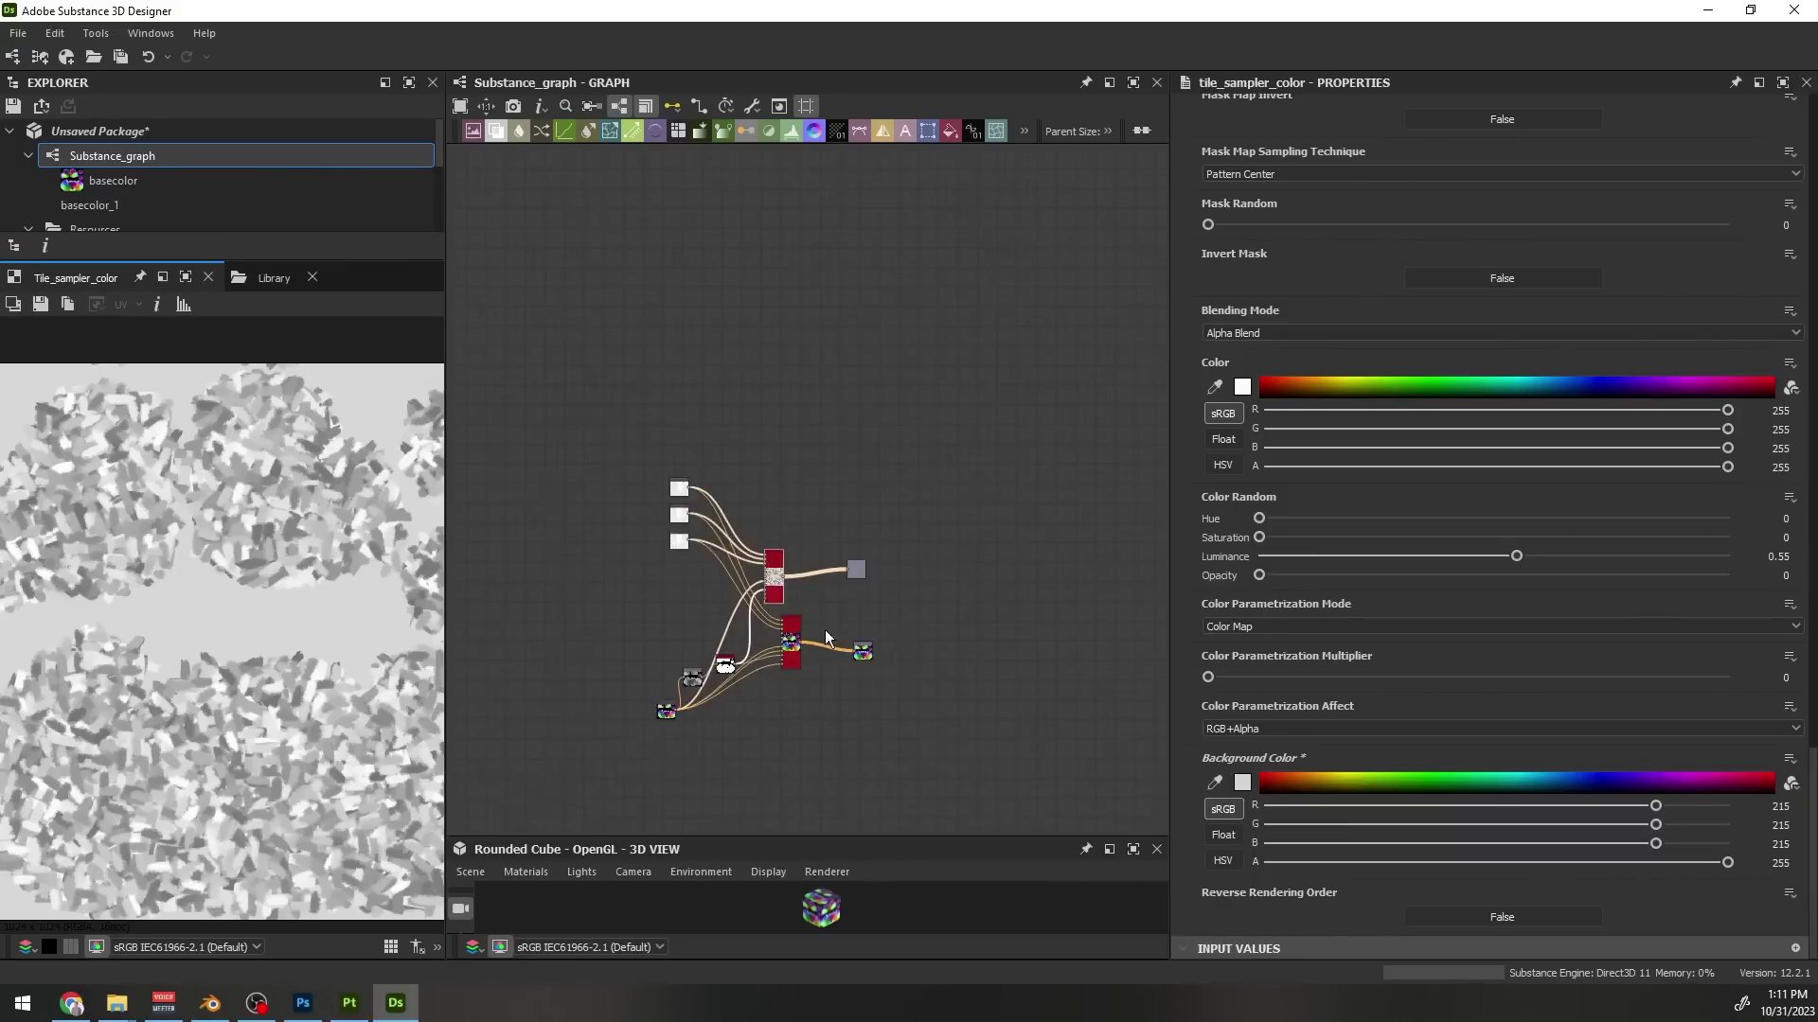
pyautogui.click(880, 517)
pyautogui.moveTo(888, 530); pyautogui.dragTo(928, 543)
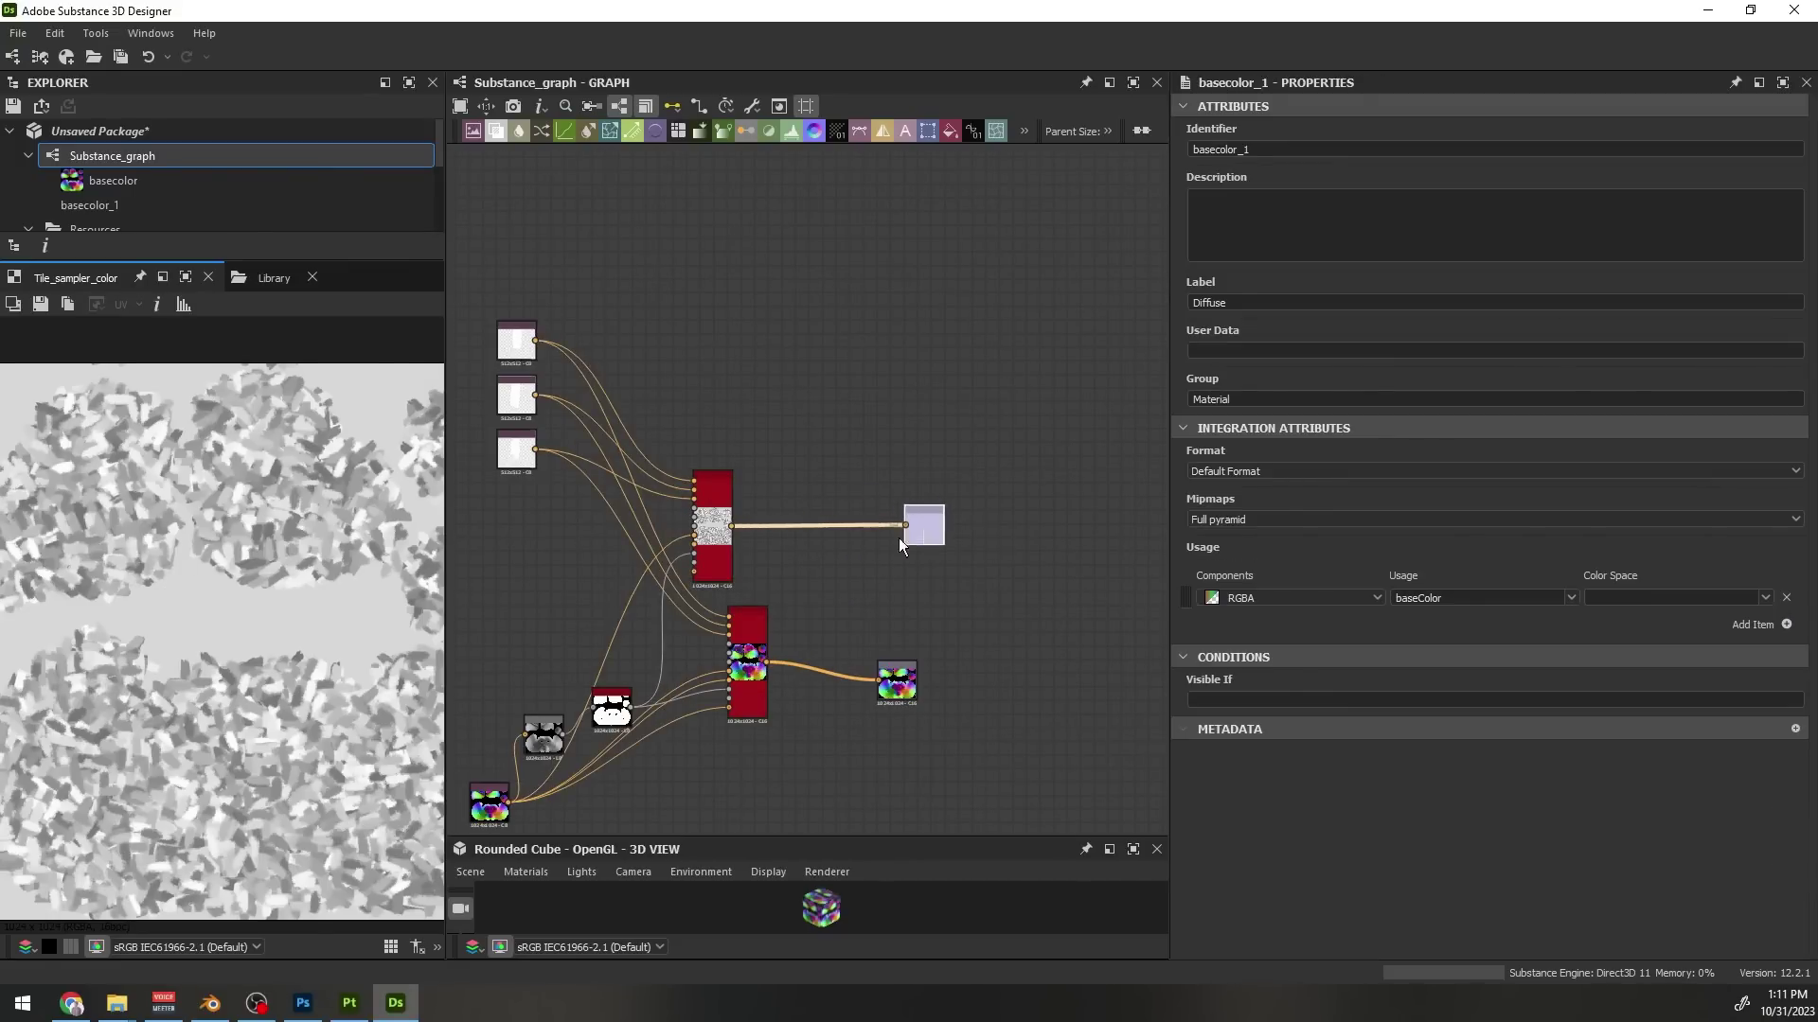
pyautogui.moveTo(713, 559); pyautogui.dragTo(748, 558)
pyautogui.moveTo(635, 688); pyautogui.dragTo(786, 644, button='middle')
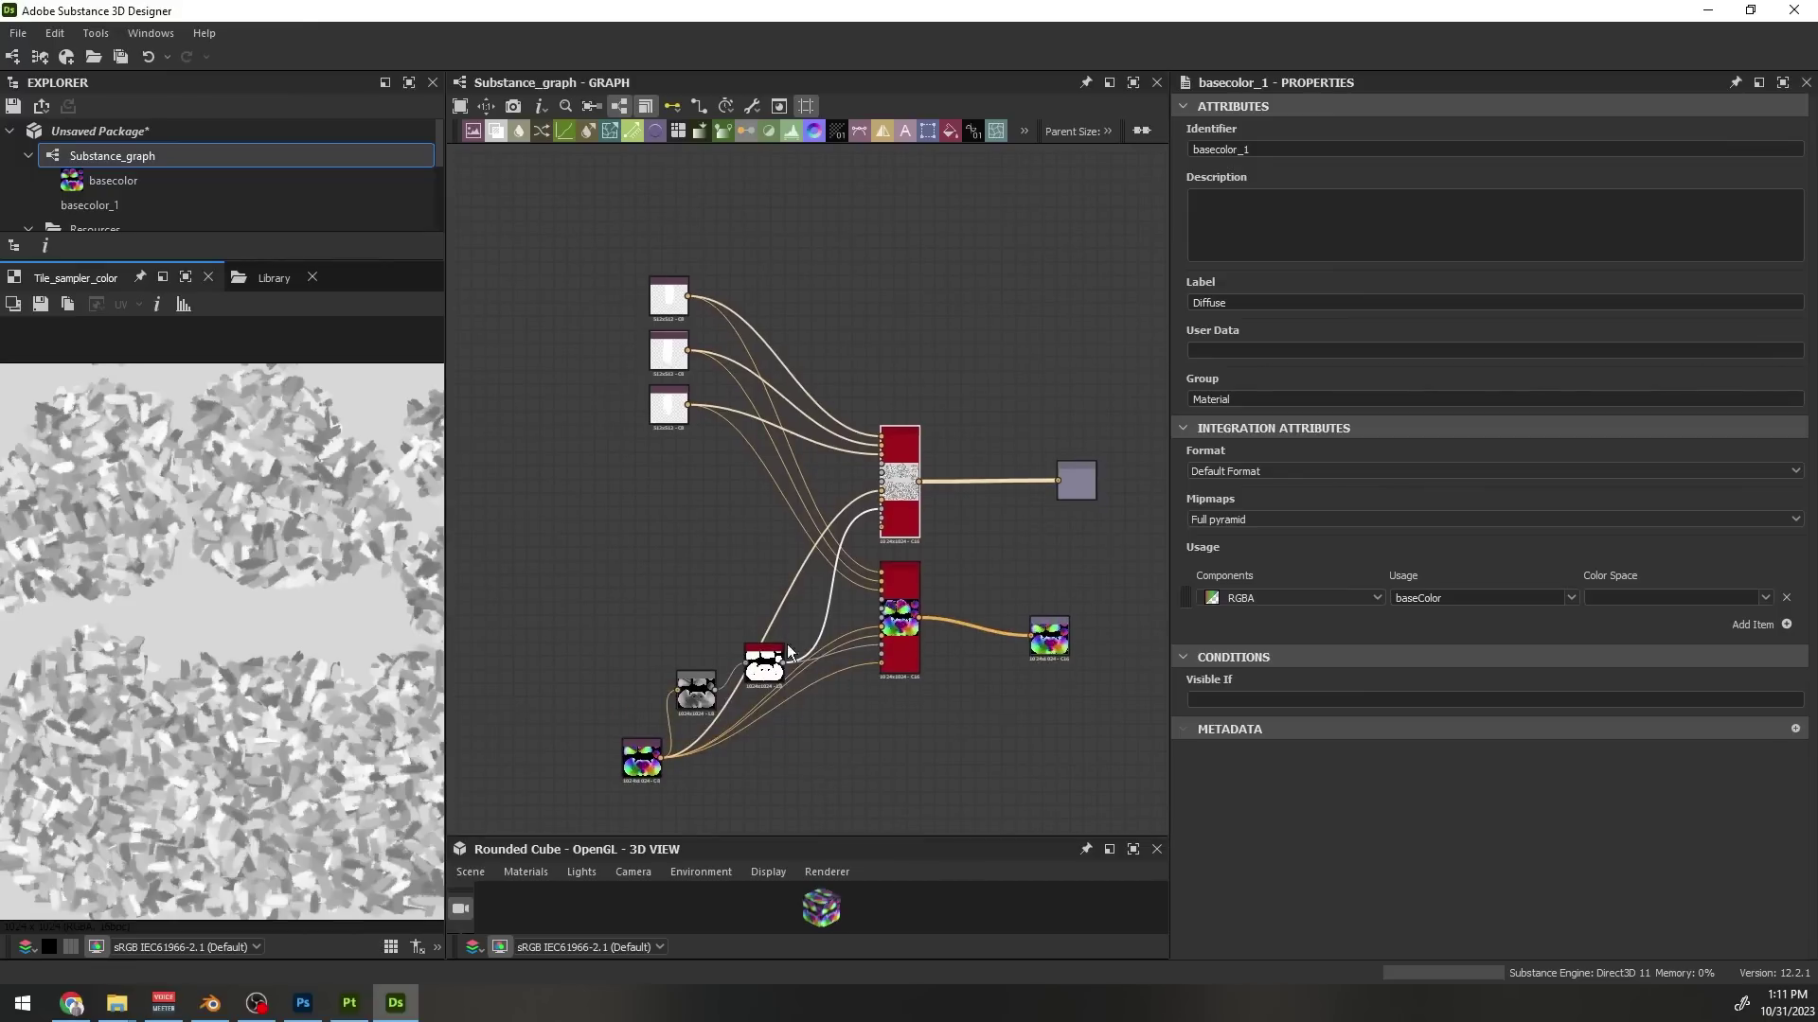
pyautogui.click(749, 600)
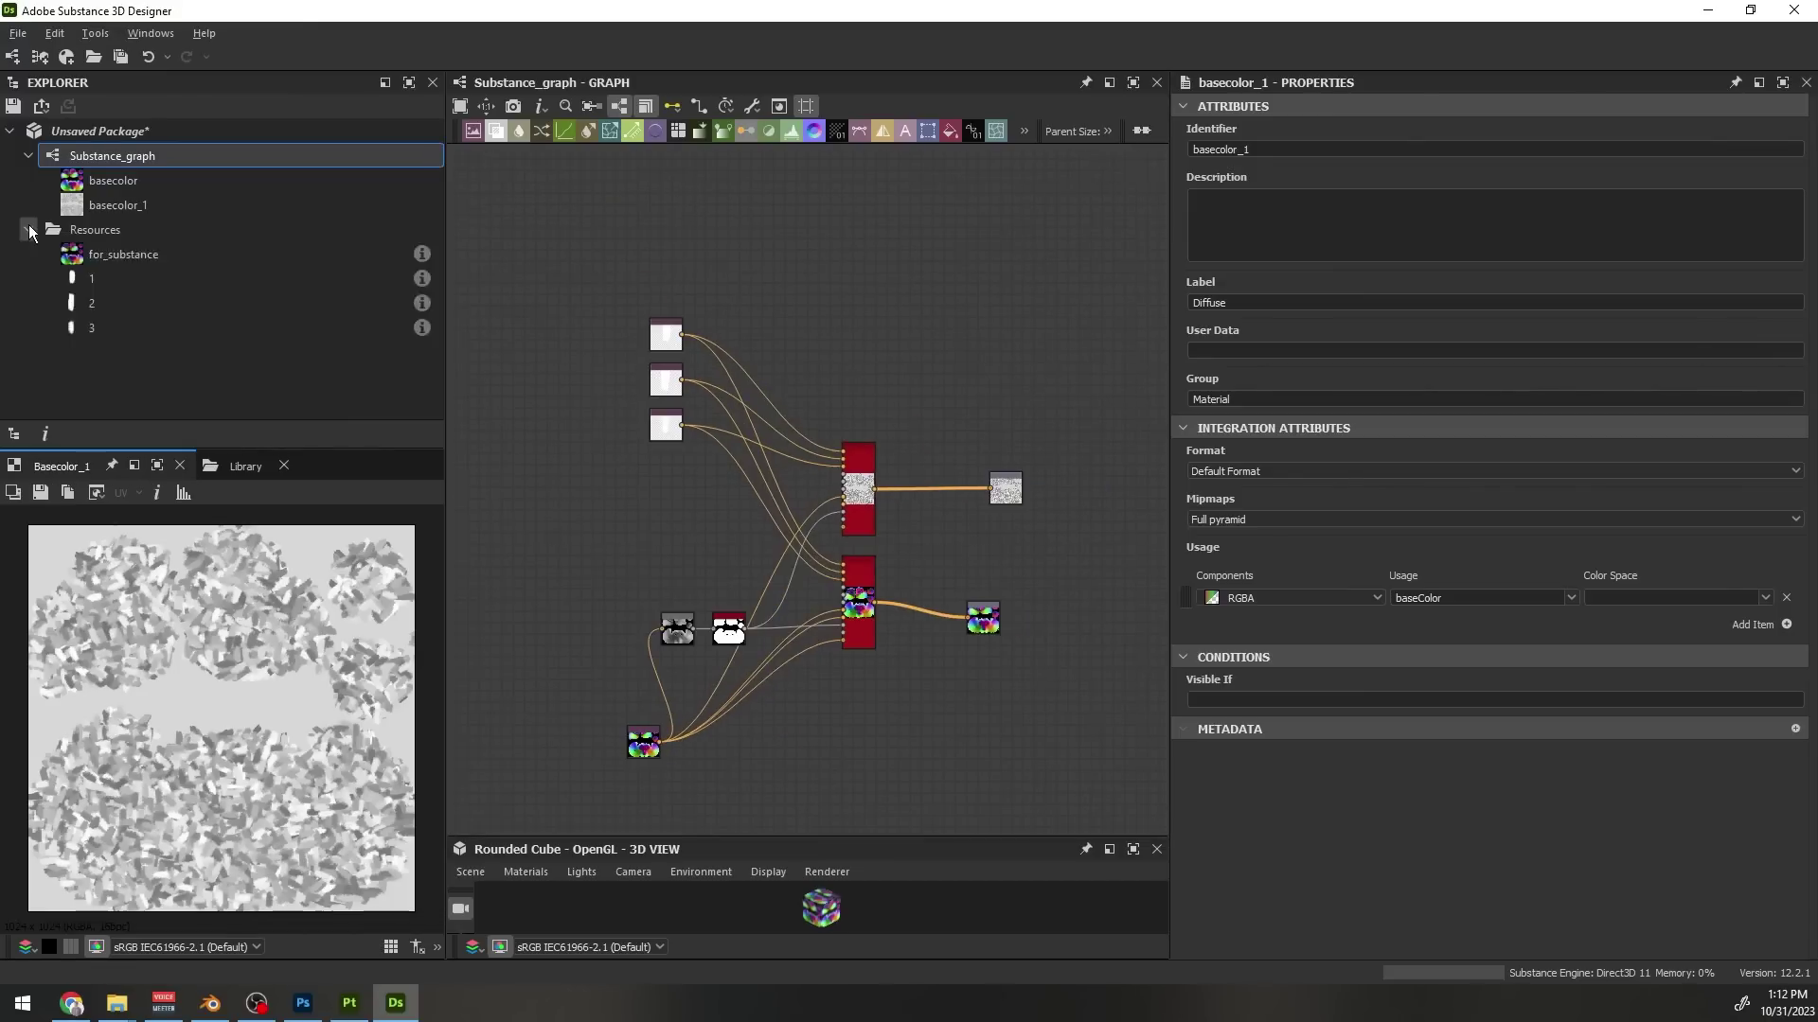
# Collapse the package's Resources folder and export Substance_graph's outputs as bitmaps
pyautogui.click(28, 229)
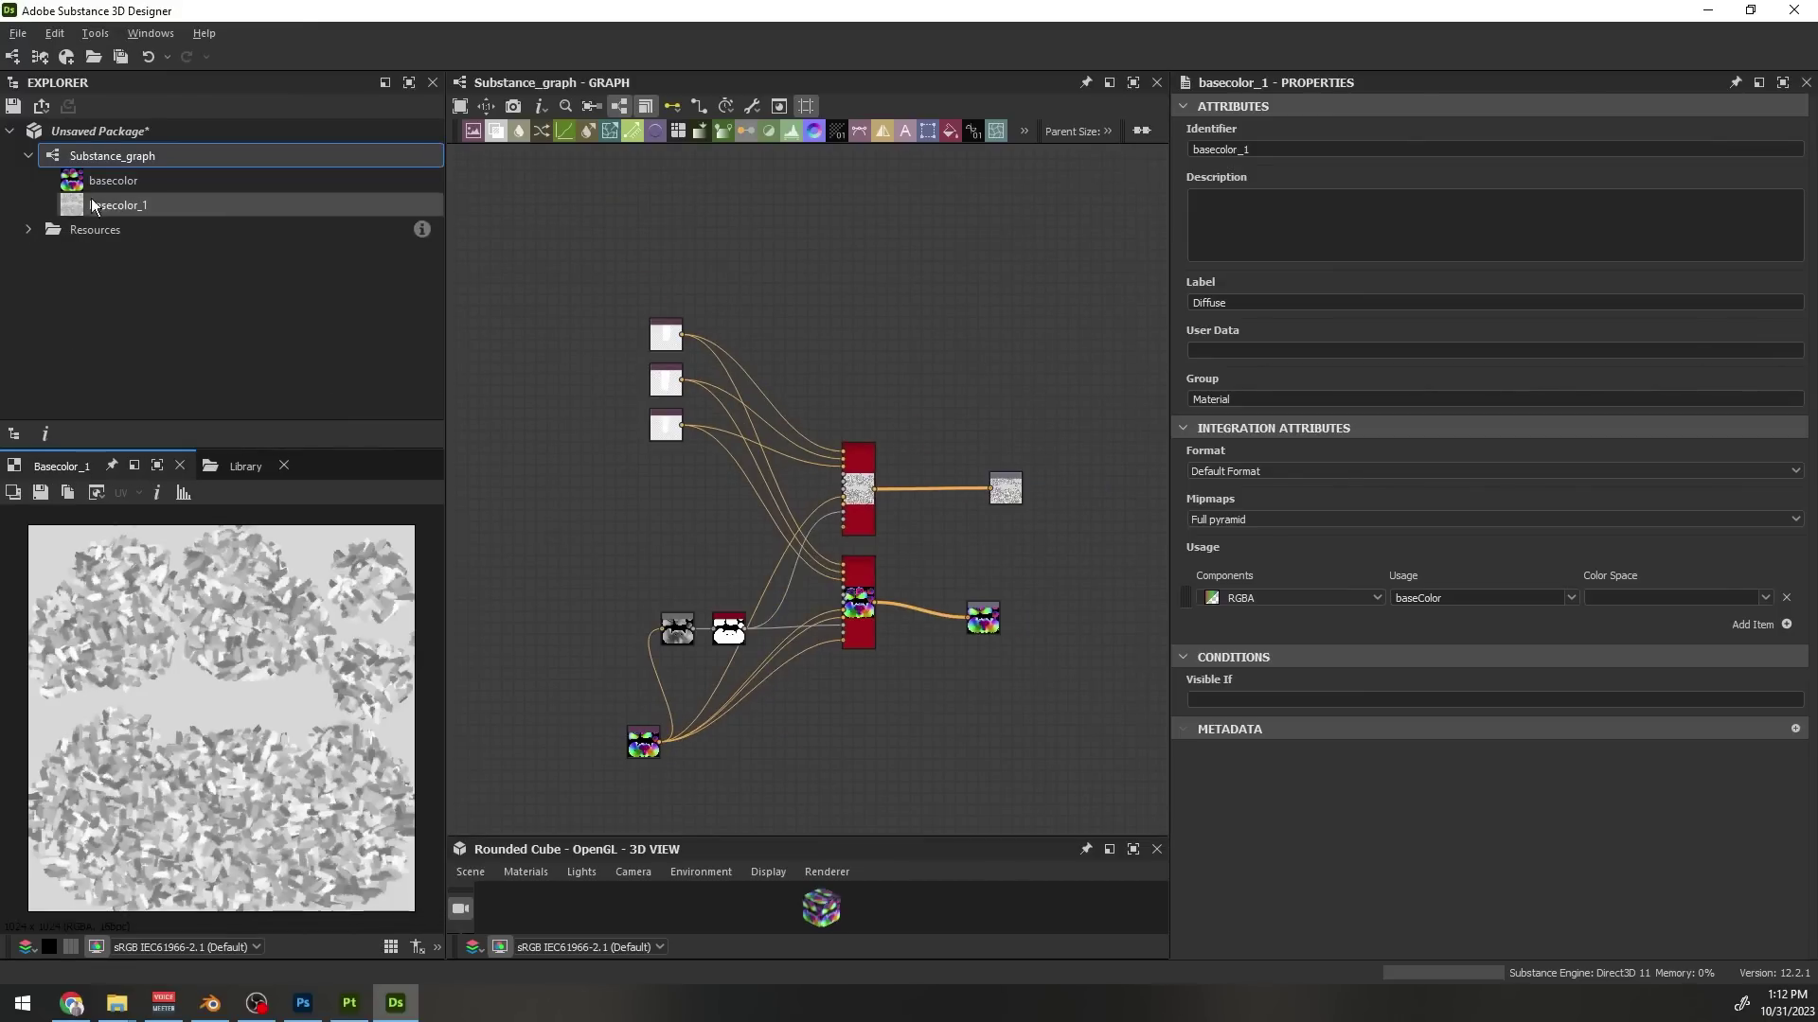
pyautogui.rightClick(107, 161)
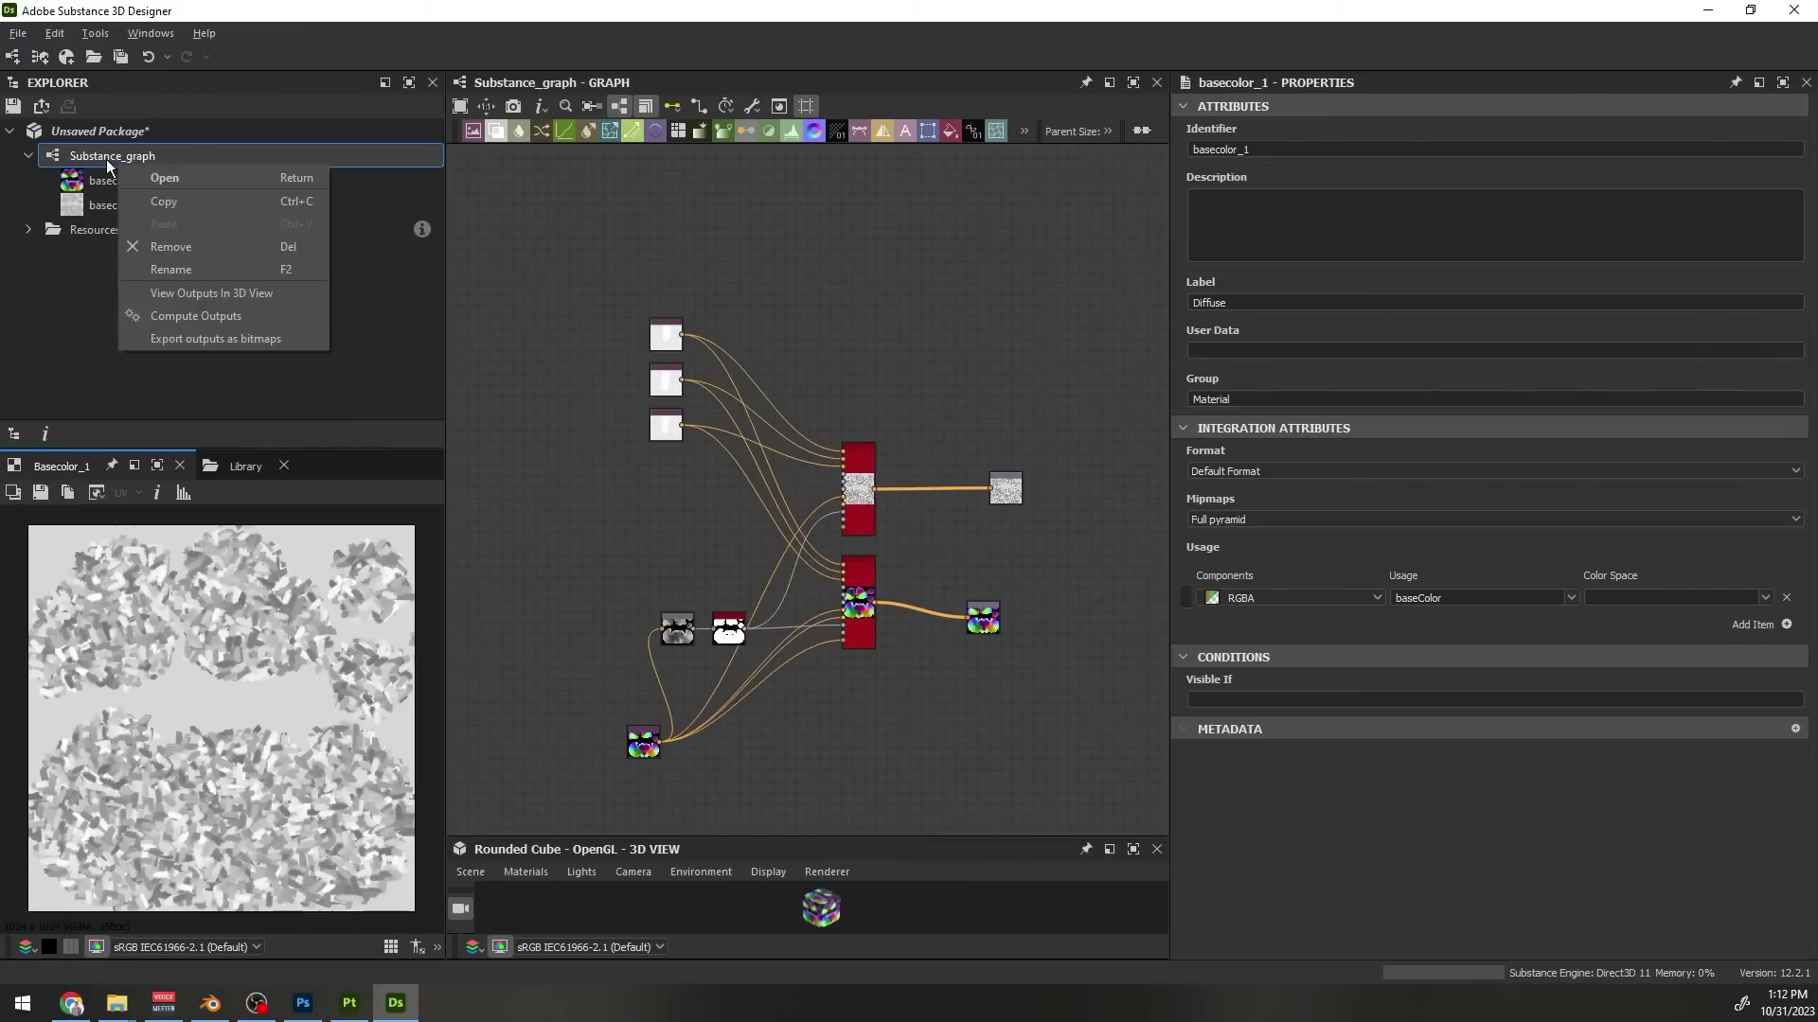
pyautogui.click(195, 339)
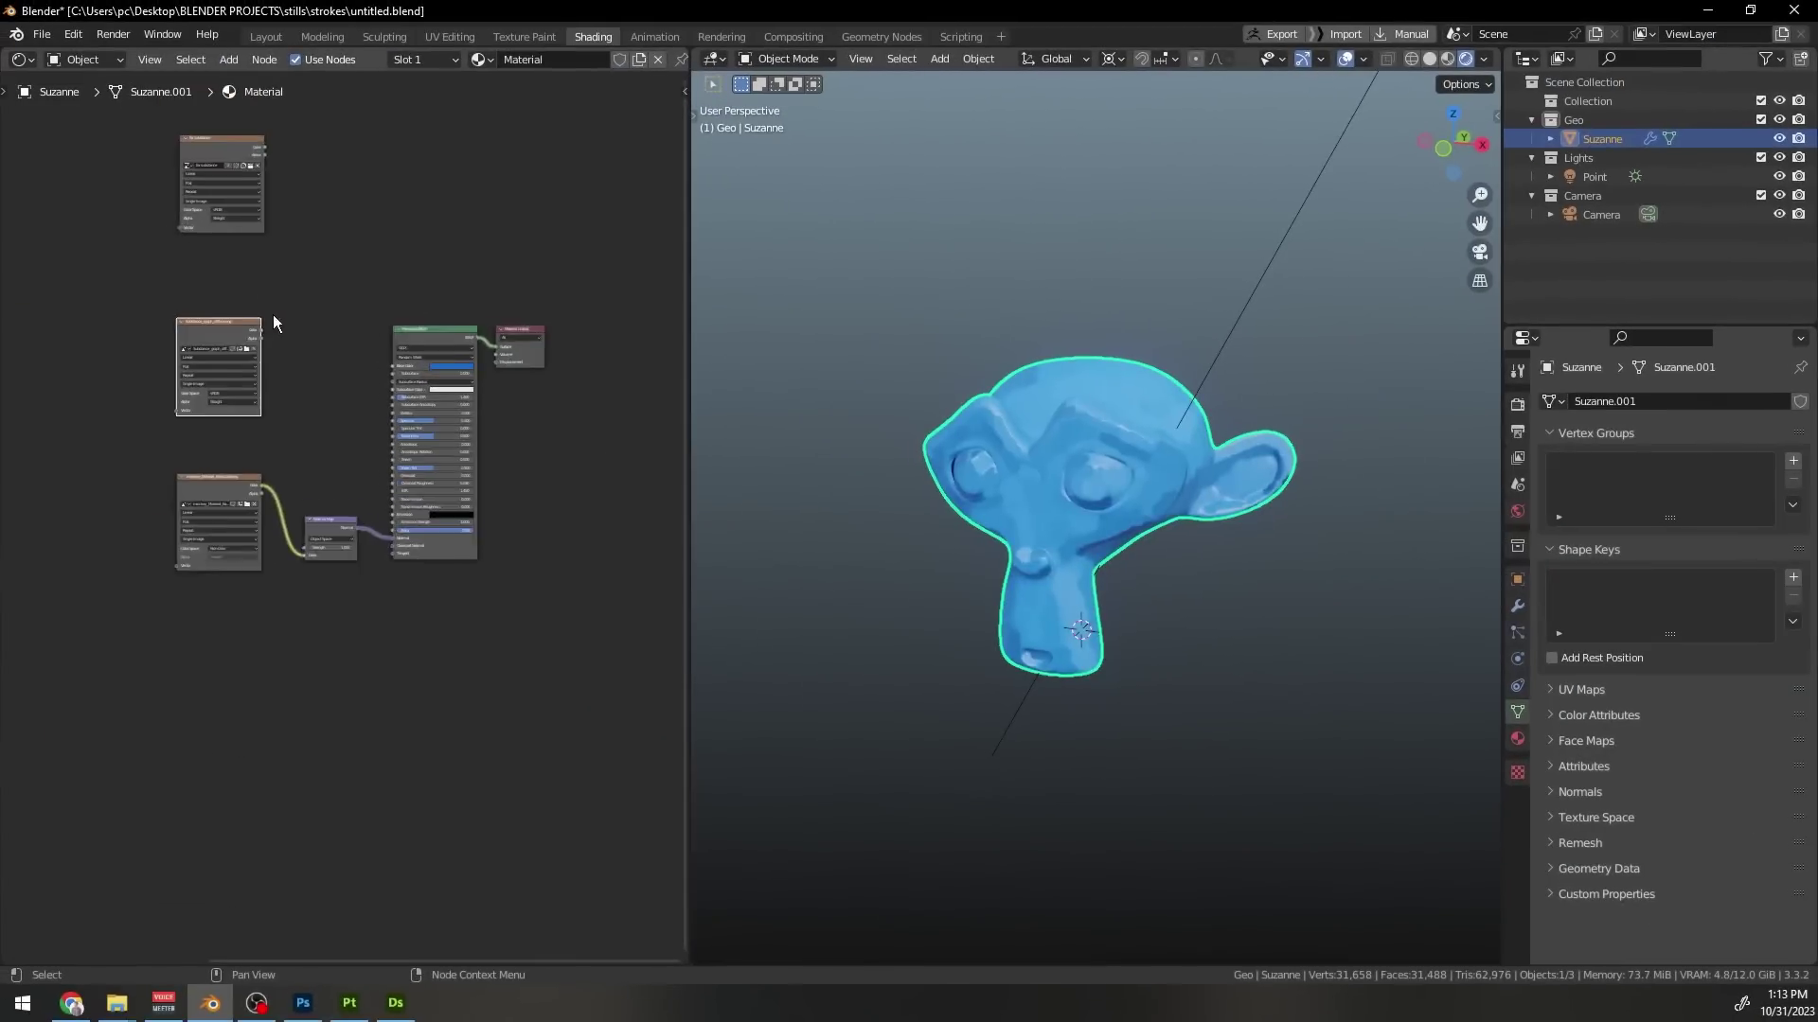
# Switch to Blender, check the strokes on Suzanne, and select the blue ColorRamp stop next to the light blue one
pyautogui.moveTo(272, 325); pyautogui.dragTo(526, 451, button='middle')
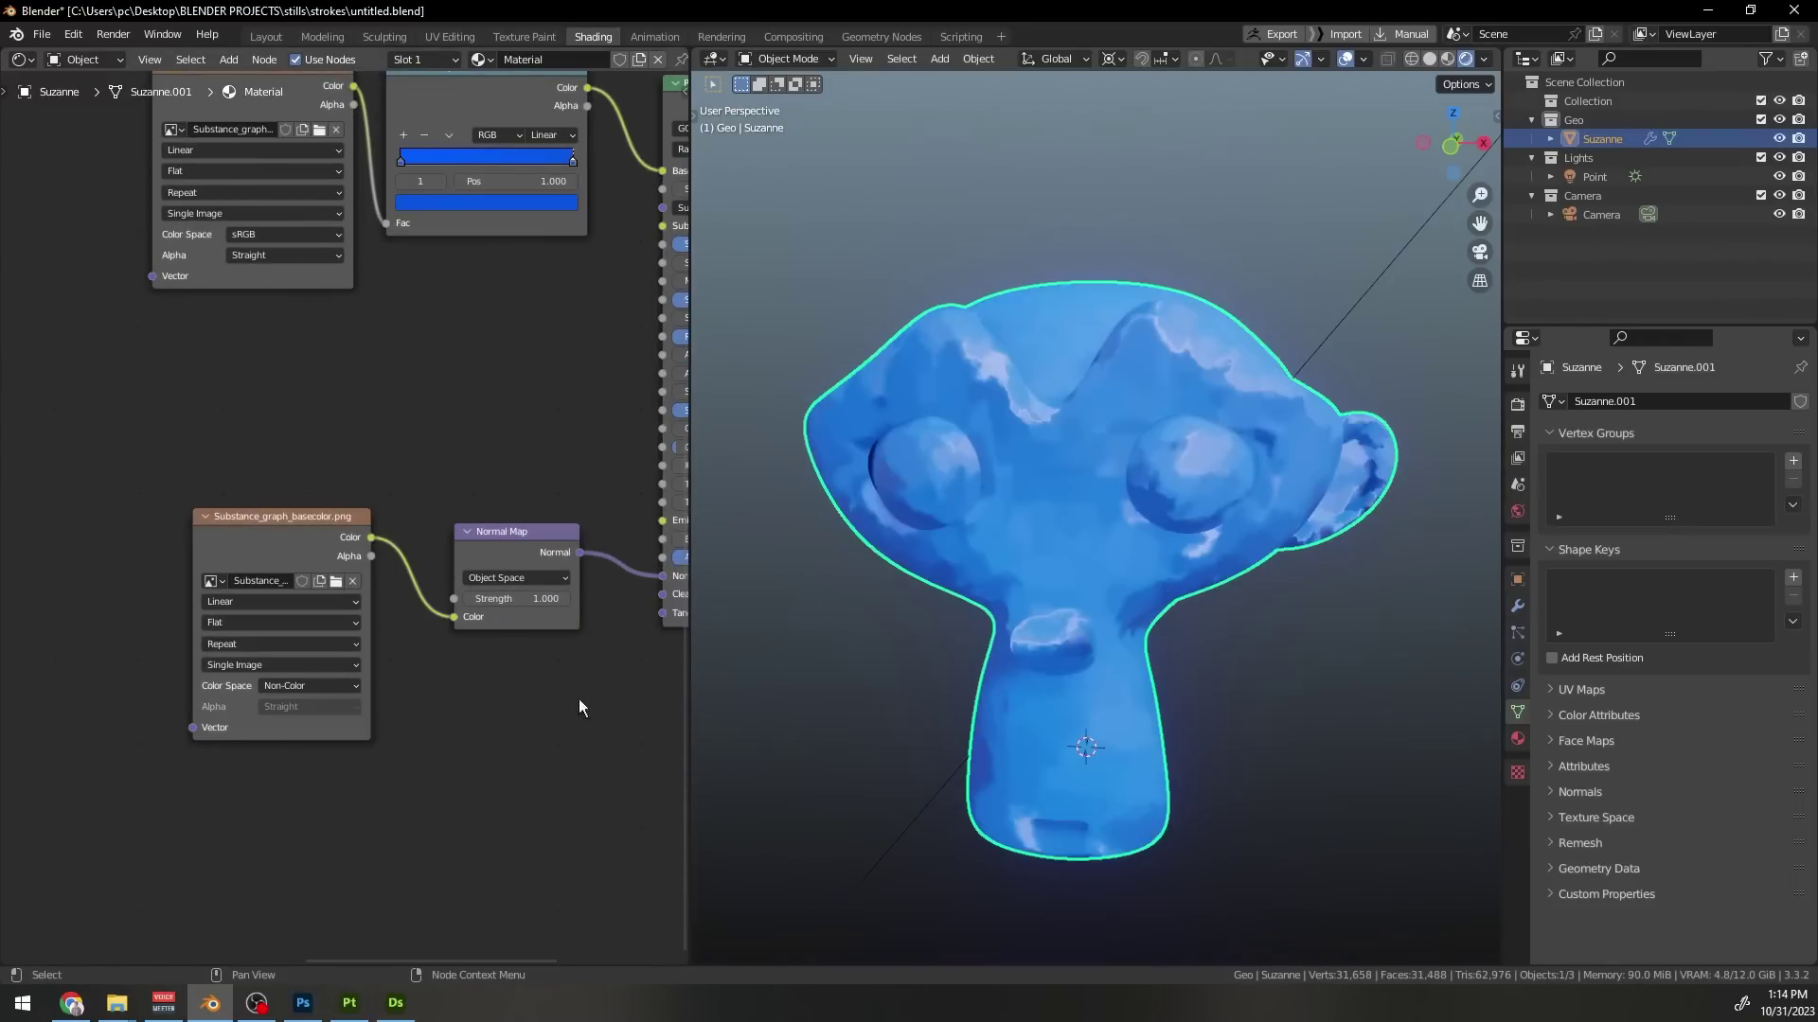
pyautogui.scroll(2, 1240, 440)
pyautogui.moveTo(1240, 440); pyautogui.dragTo(1121, 474, button='middle')
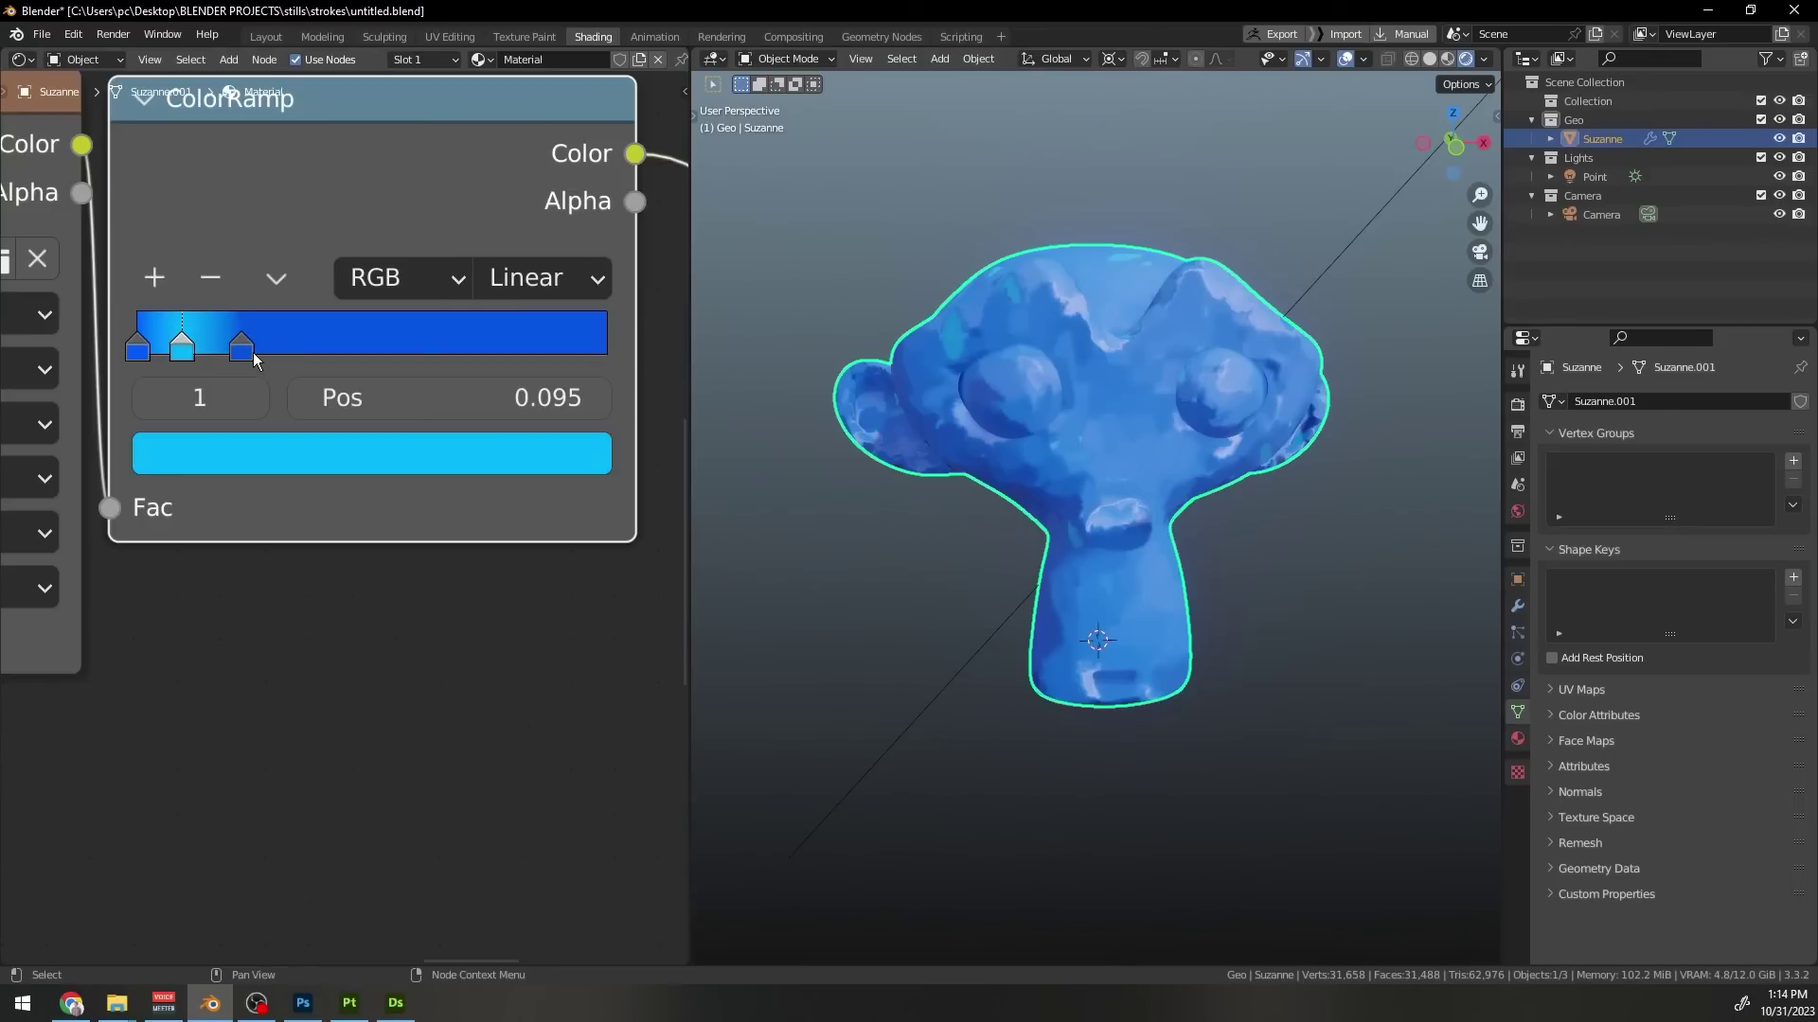
pyautogui.click(248, 350)
pyautogui.moveTo(1088, 455); pyautogui.dragTo(1166, 413, button='middle')
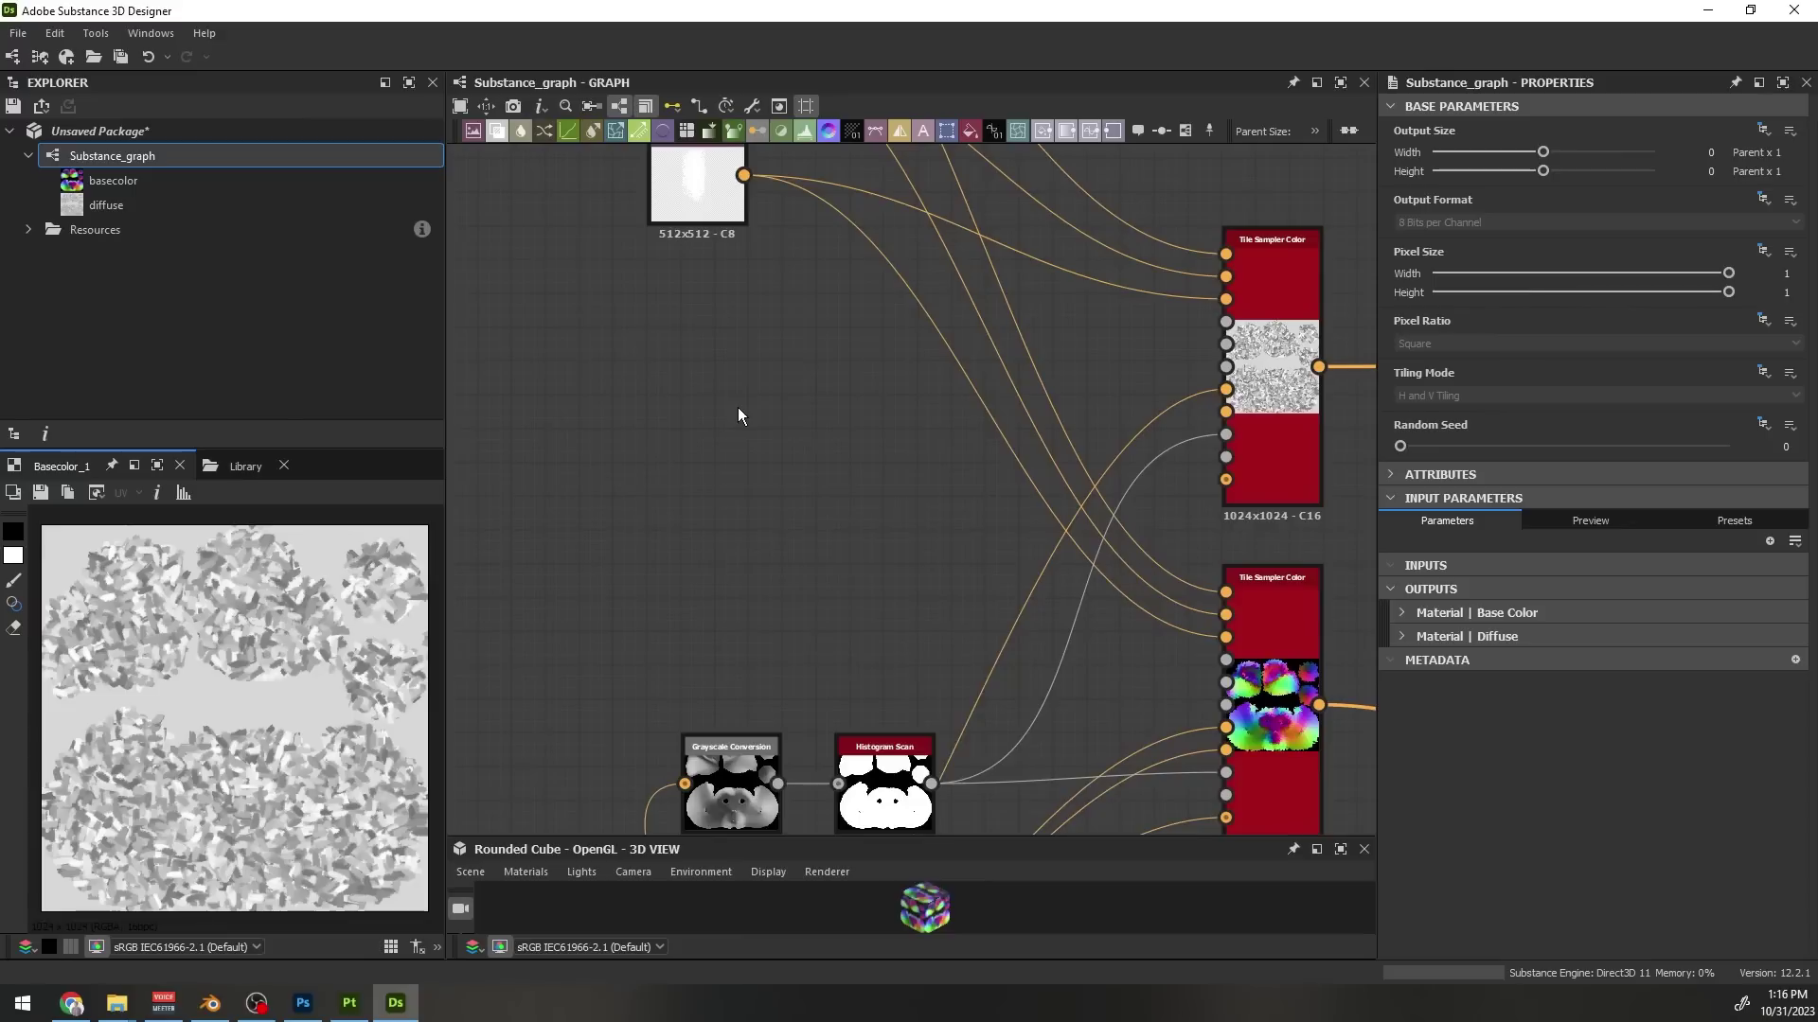
# Switch to Substance Designer and add an Input Color node in the free space below the stroke bitmaps
pyautogui.press('space')
pyautogui.write('input')
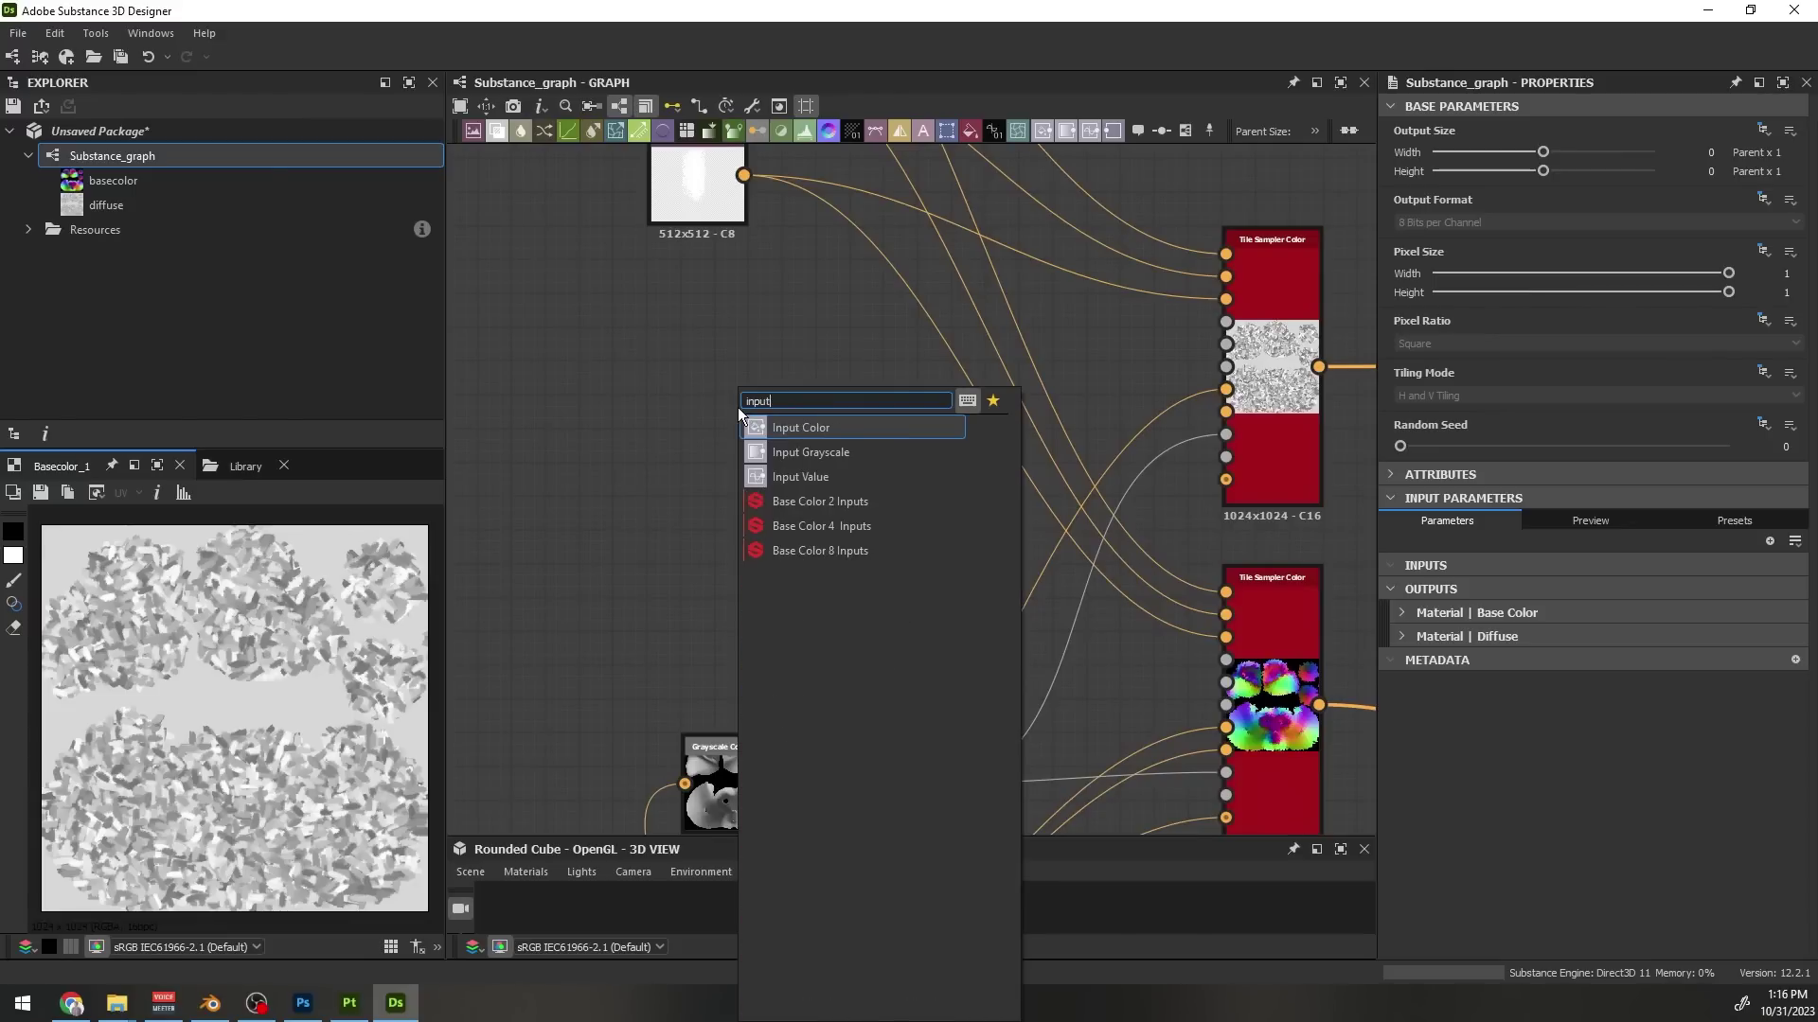
pyautogui.press('Return')
pyautogui.scroll(-3, 753, 418)
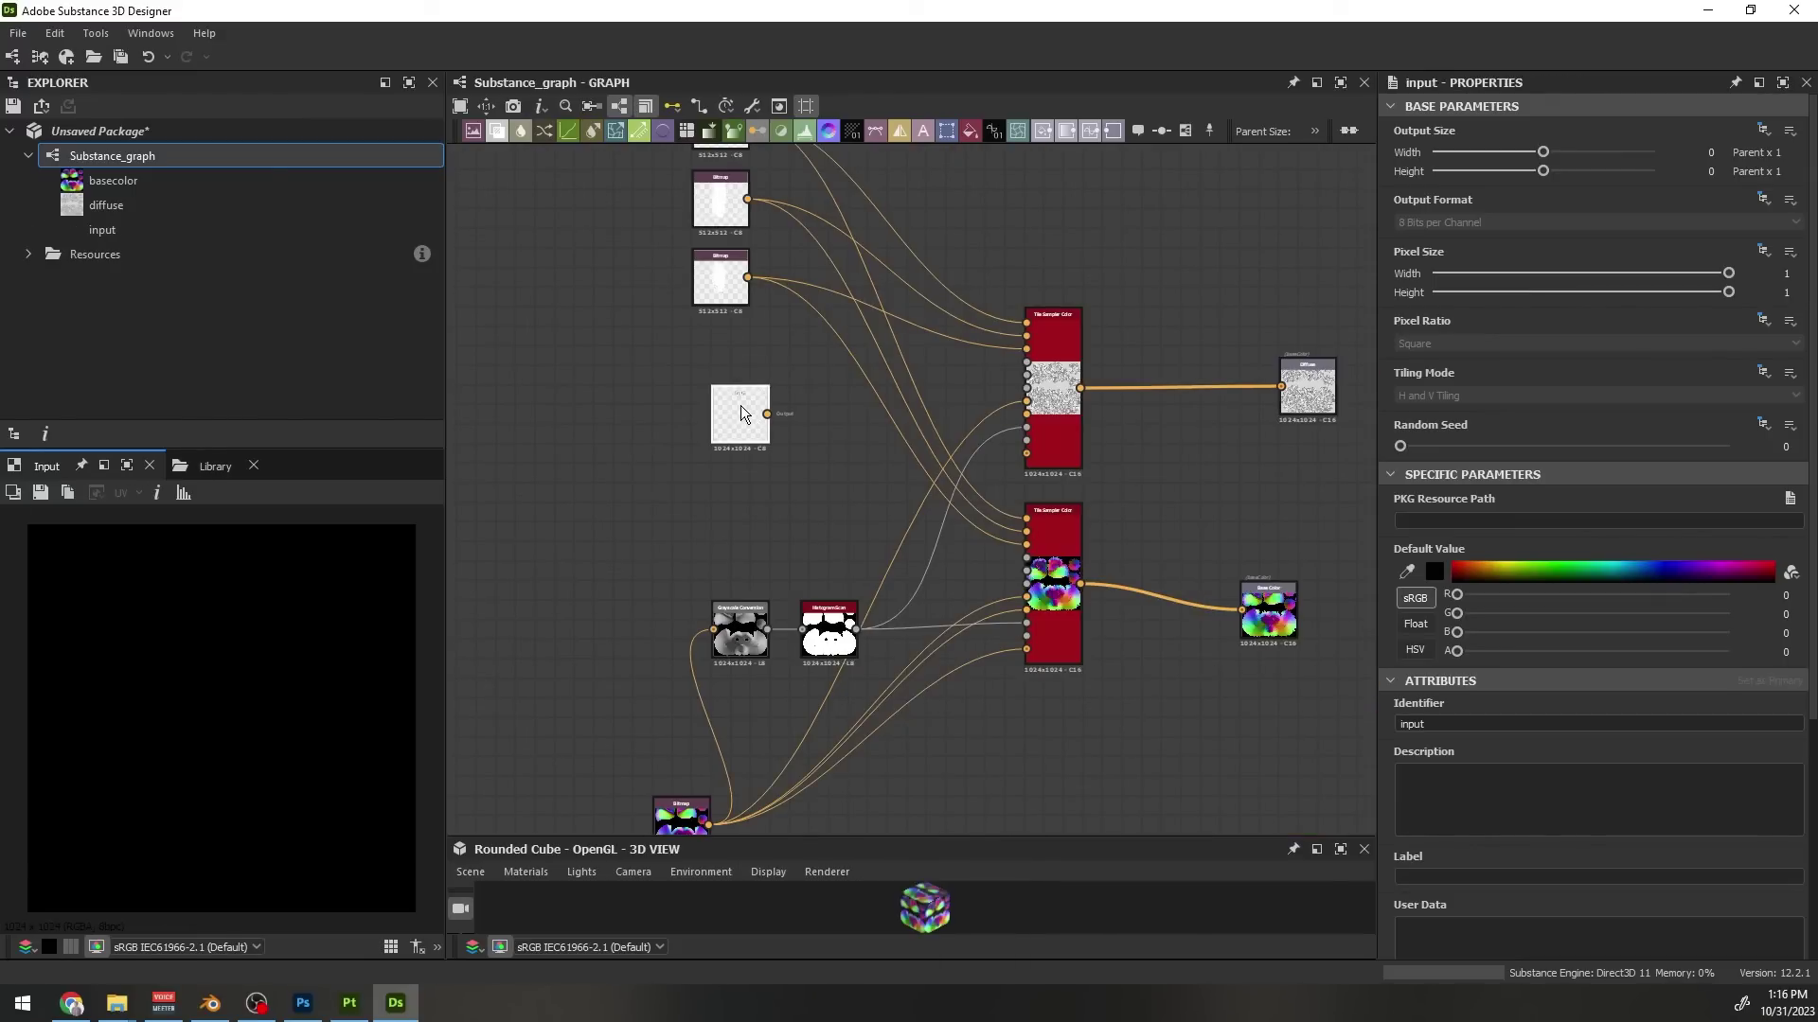
pyautogui.moveTo(753, 437); pyautogui.dragTo(577, 398)
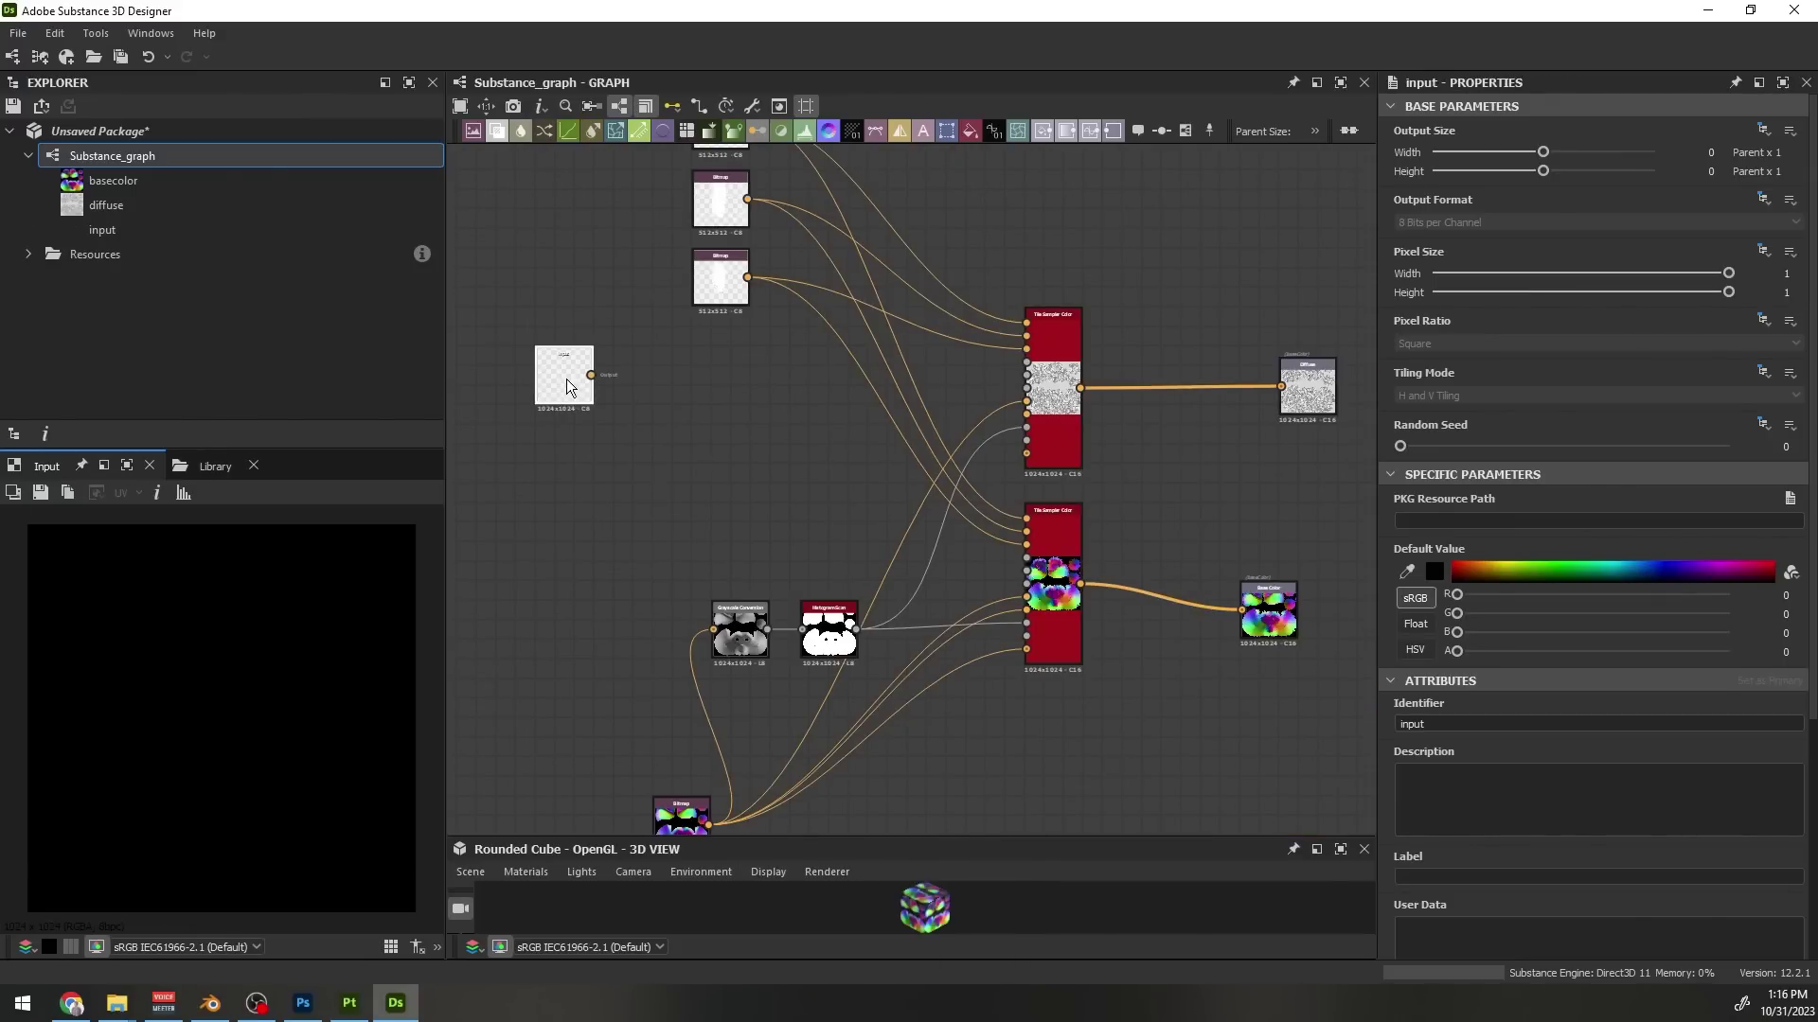
# Duplicate the Input Color node twice and stack the copies beneath the original
pyautogui.hotkey('ctrl', 'd')
pyautogui.moveTo(889, 500); pyautogui.dragTo(544, 457)
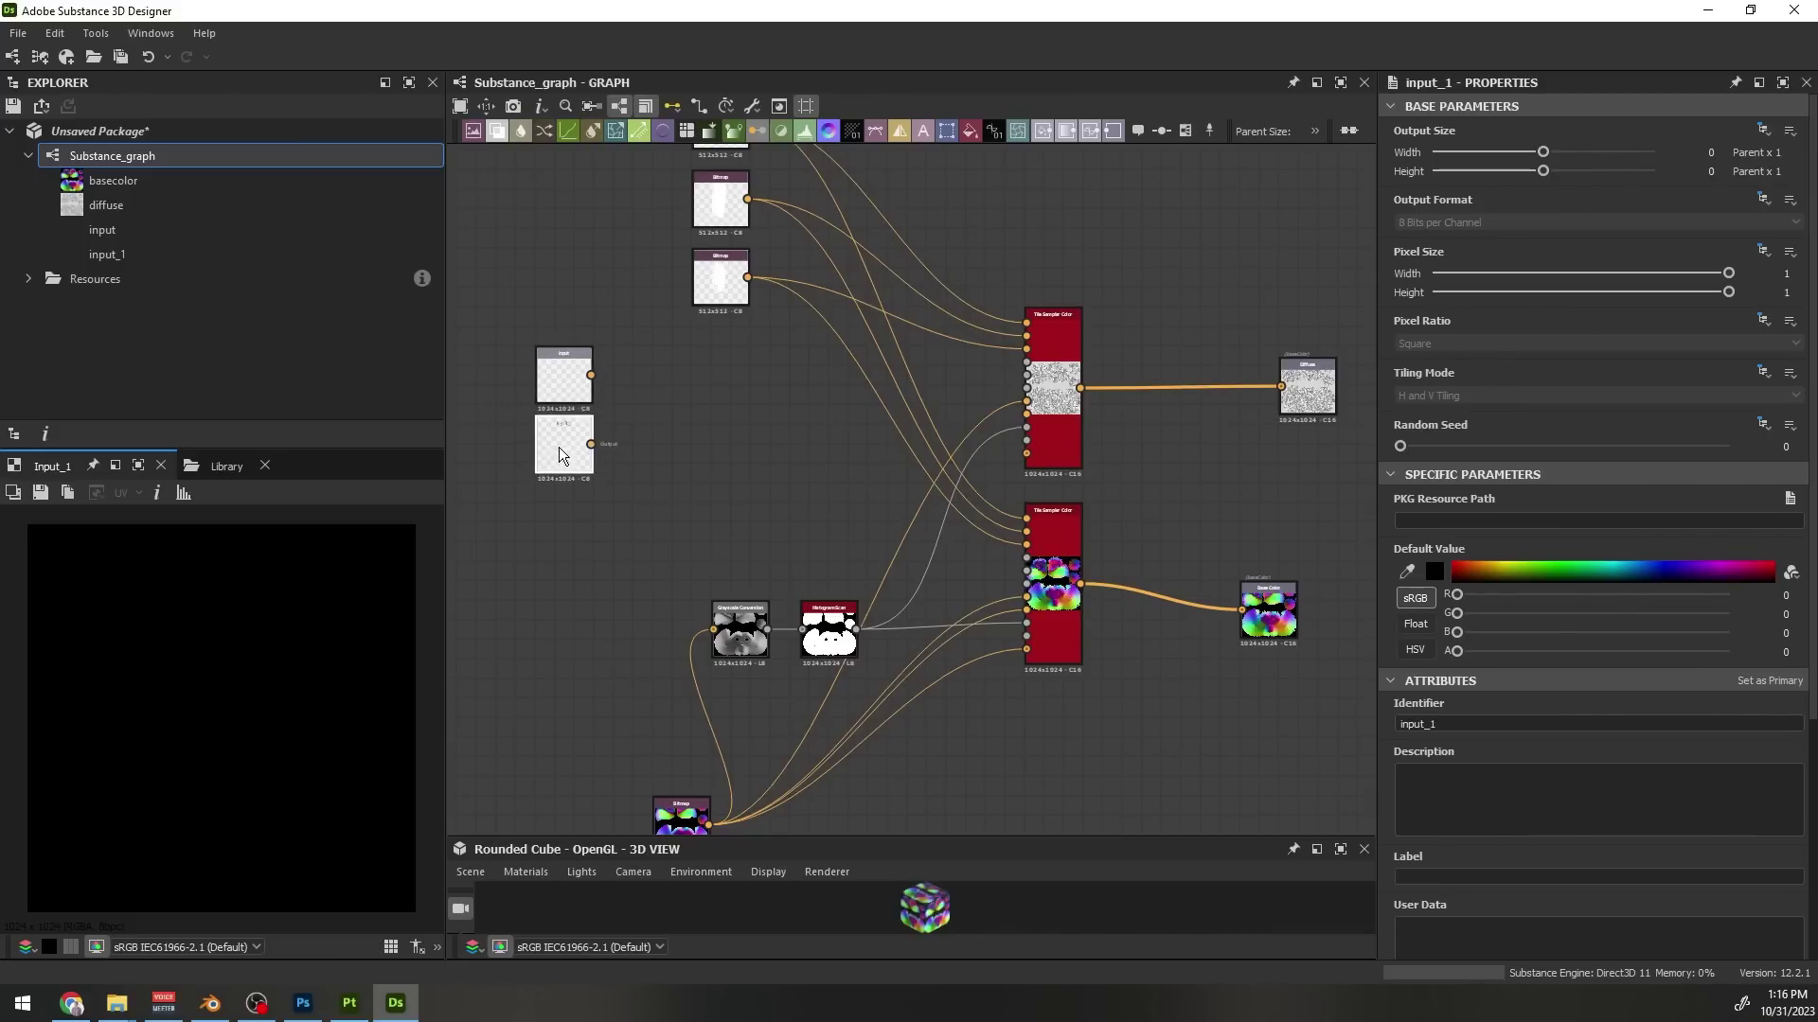
pyautogui.hotkey('ctrl', 'd')
pyautogui.moveTo(890, 500); pyautogui.dragTo(578, 525)
pyautogui.scroll(-1, 623, 508)
pyautogui.moveTo(624, 509); pyautogui.dragTo(693, 585, button='middle')
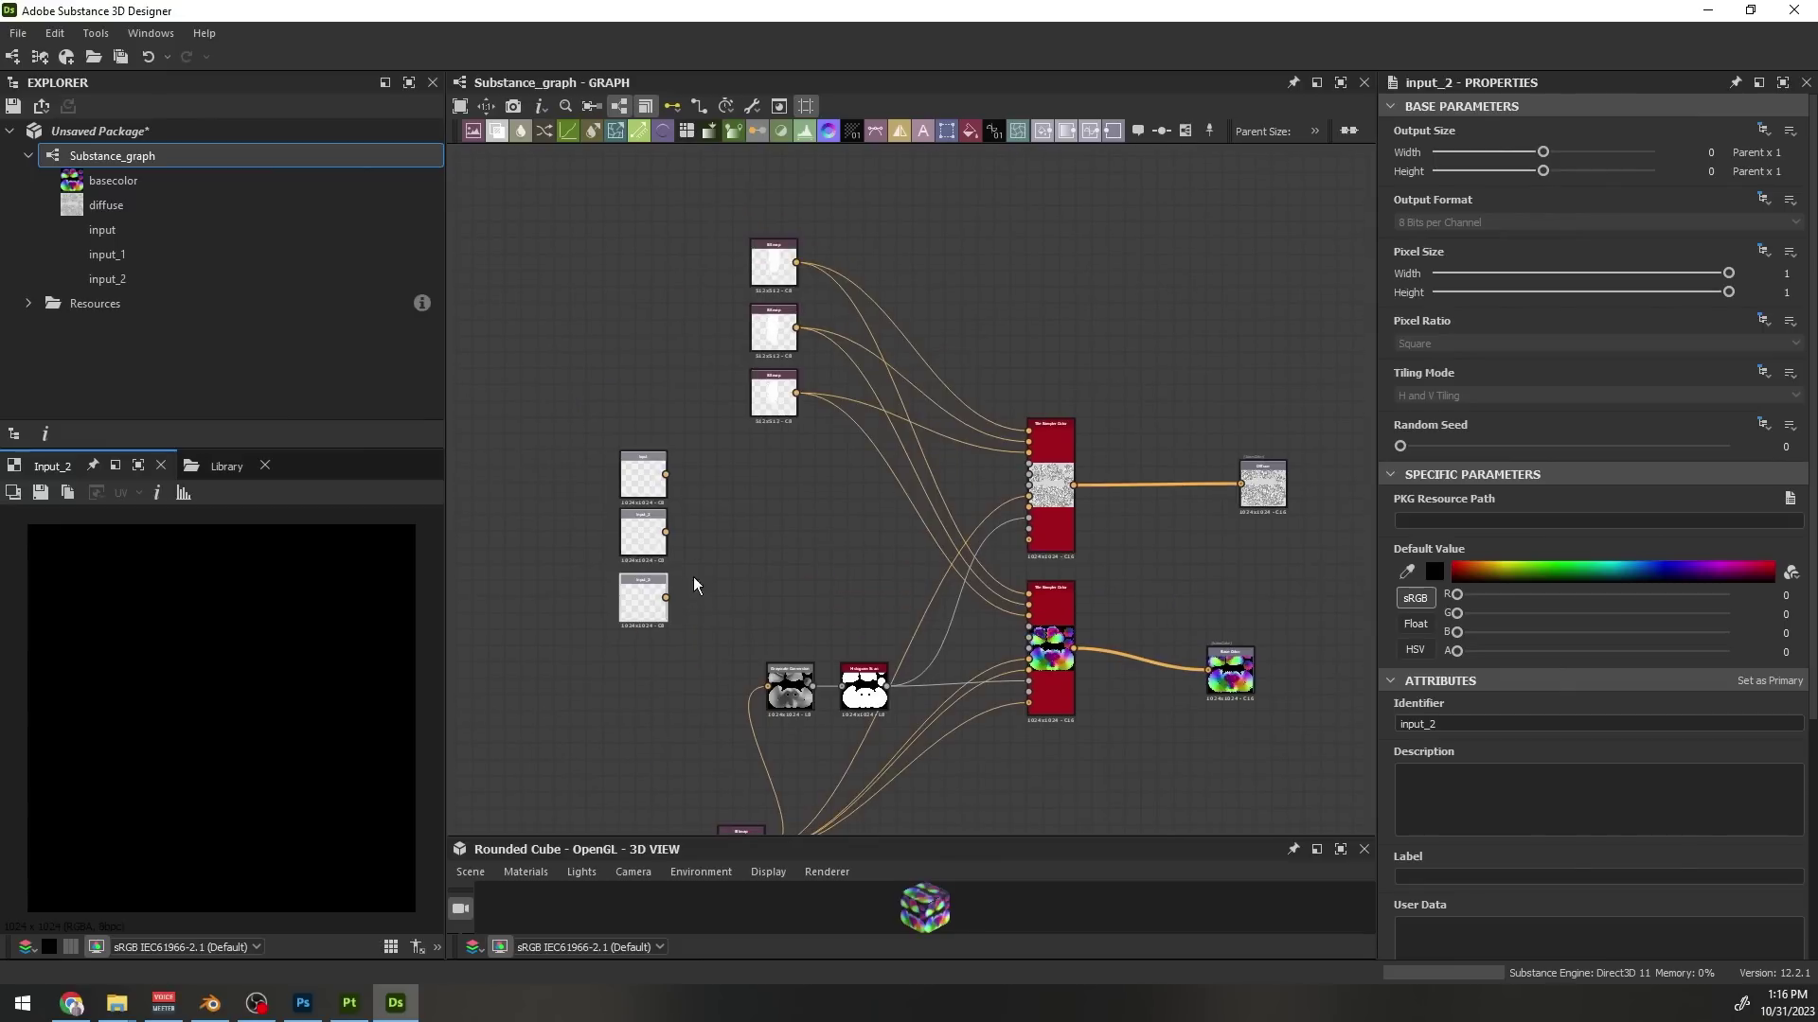
# Place the three Input Color nodes beside the stroke bitmaps and transfer the first bitmap's connections to the first input
pyautogui.moveTo(642, 476); pyautogui.dragTo(676, 287)
pyautogui.moveTo(734, 216); pyautogui.dragTo(770, 466)
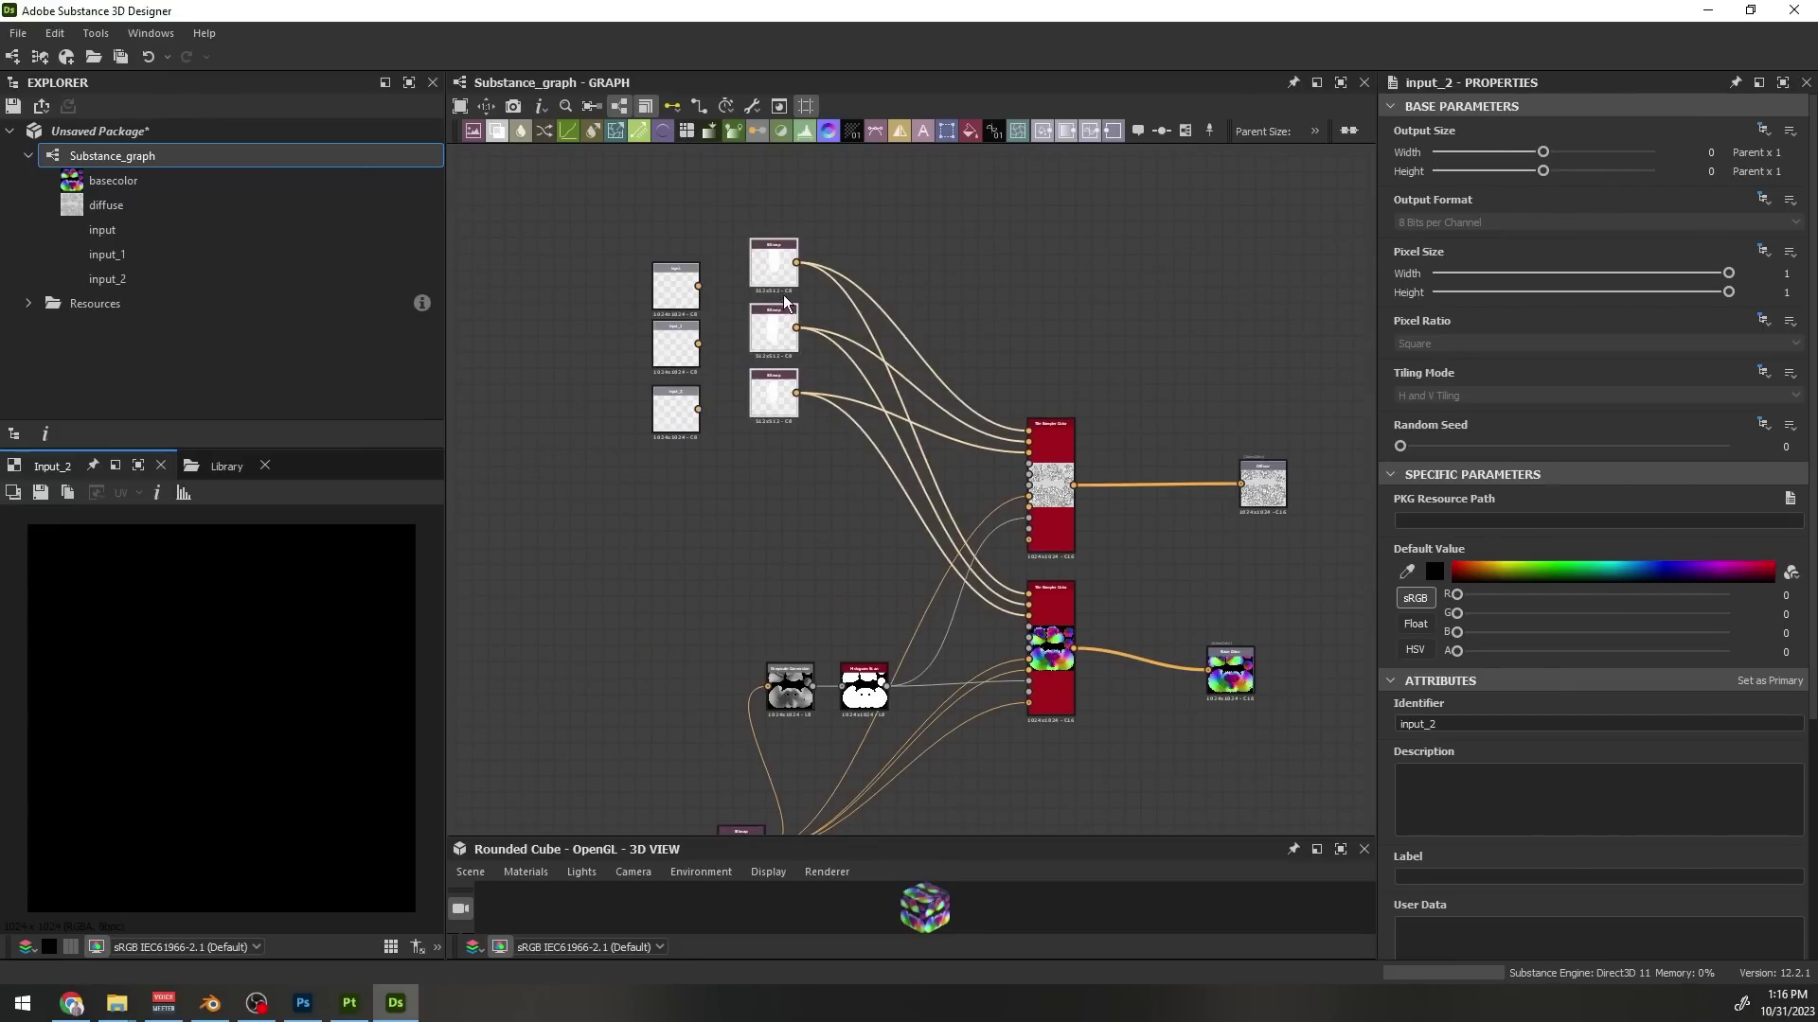
pyautogui.click(818, 261)
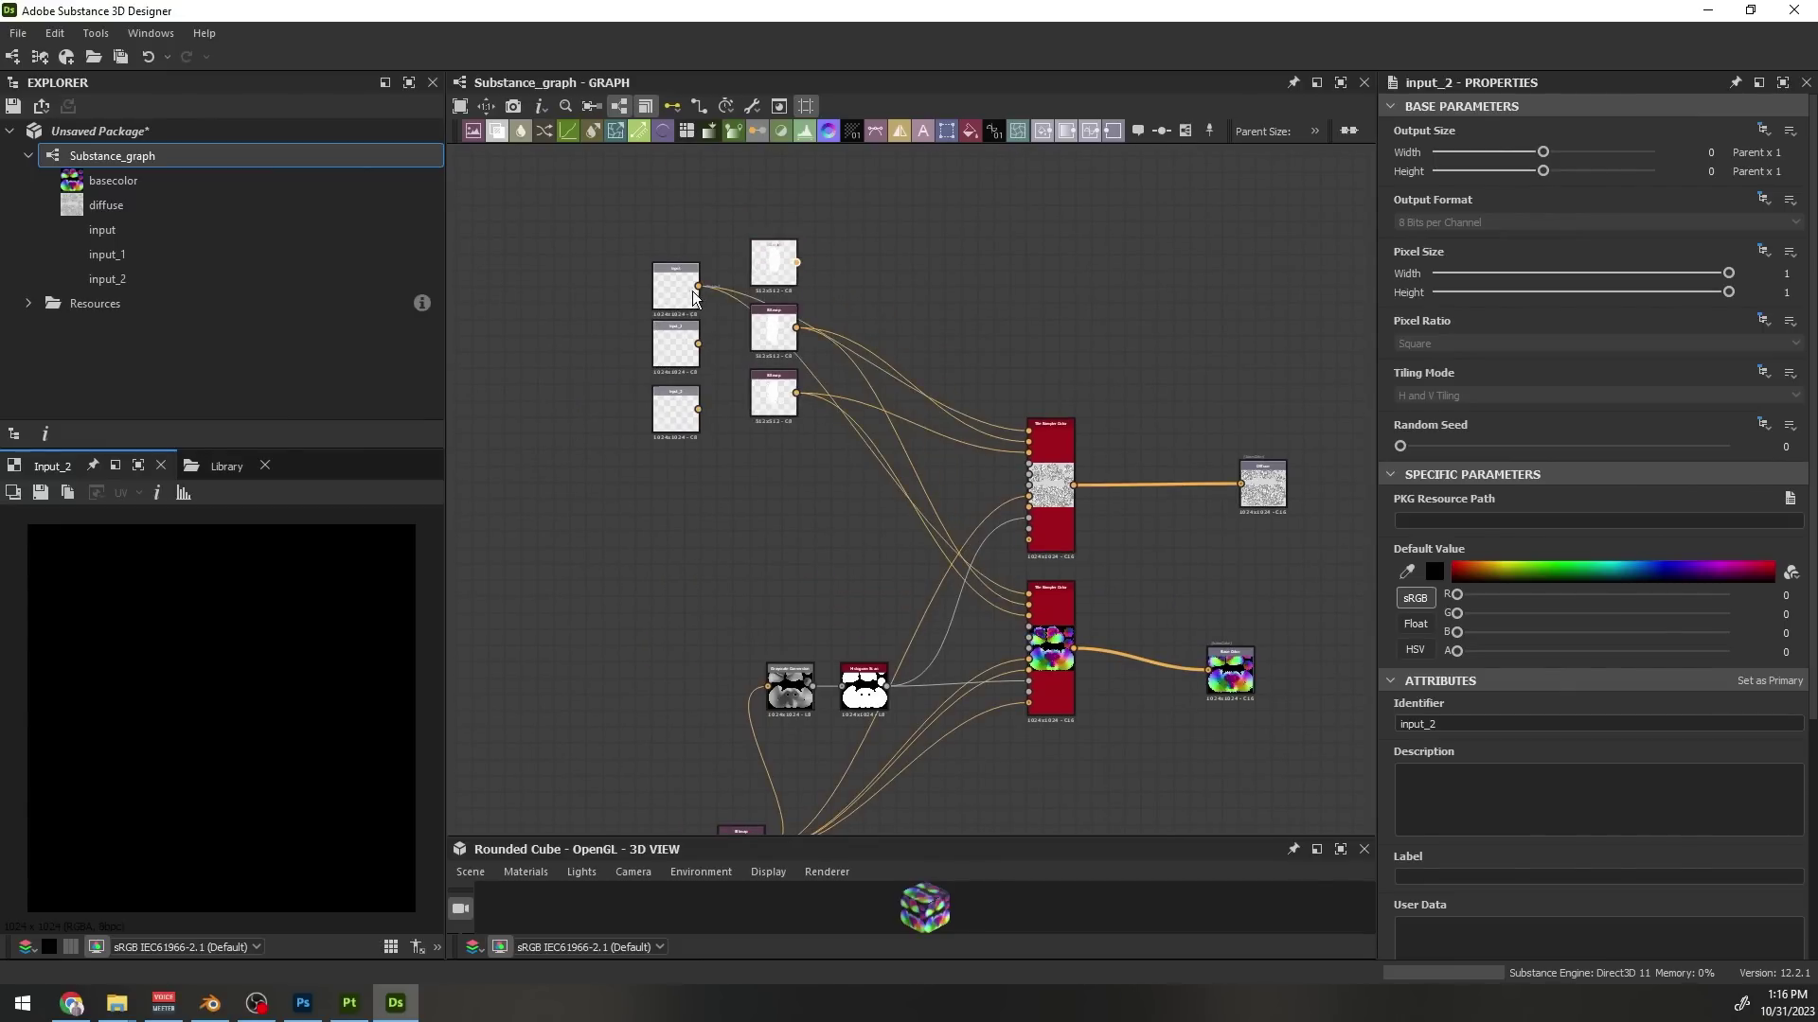
pyautogui.keyDown('shift'); pyautogui.moveTo(693, 292); pyautogui.dragTo(699, 287); pyautogui.keyUp('shift')
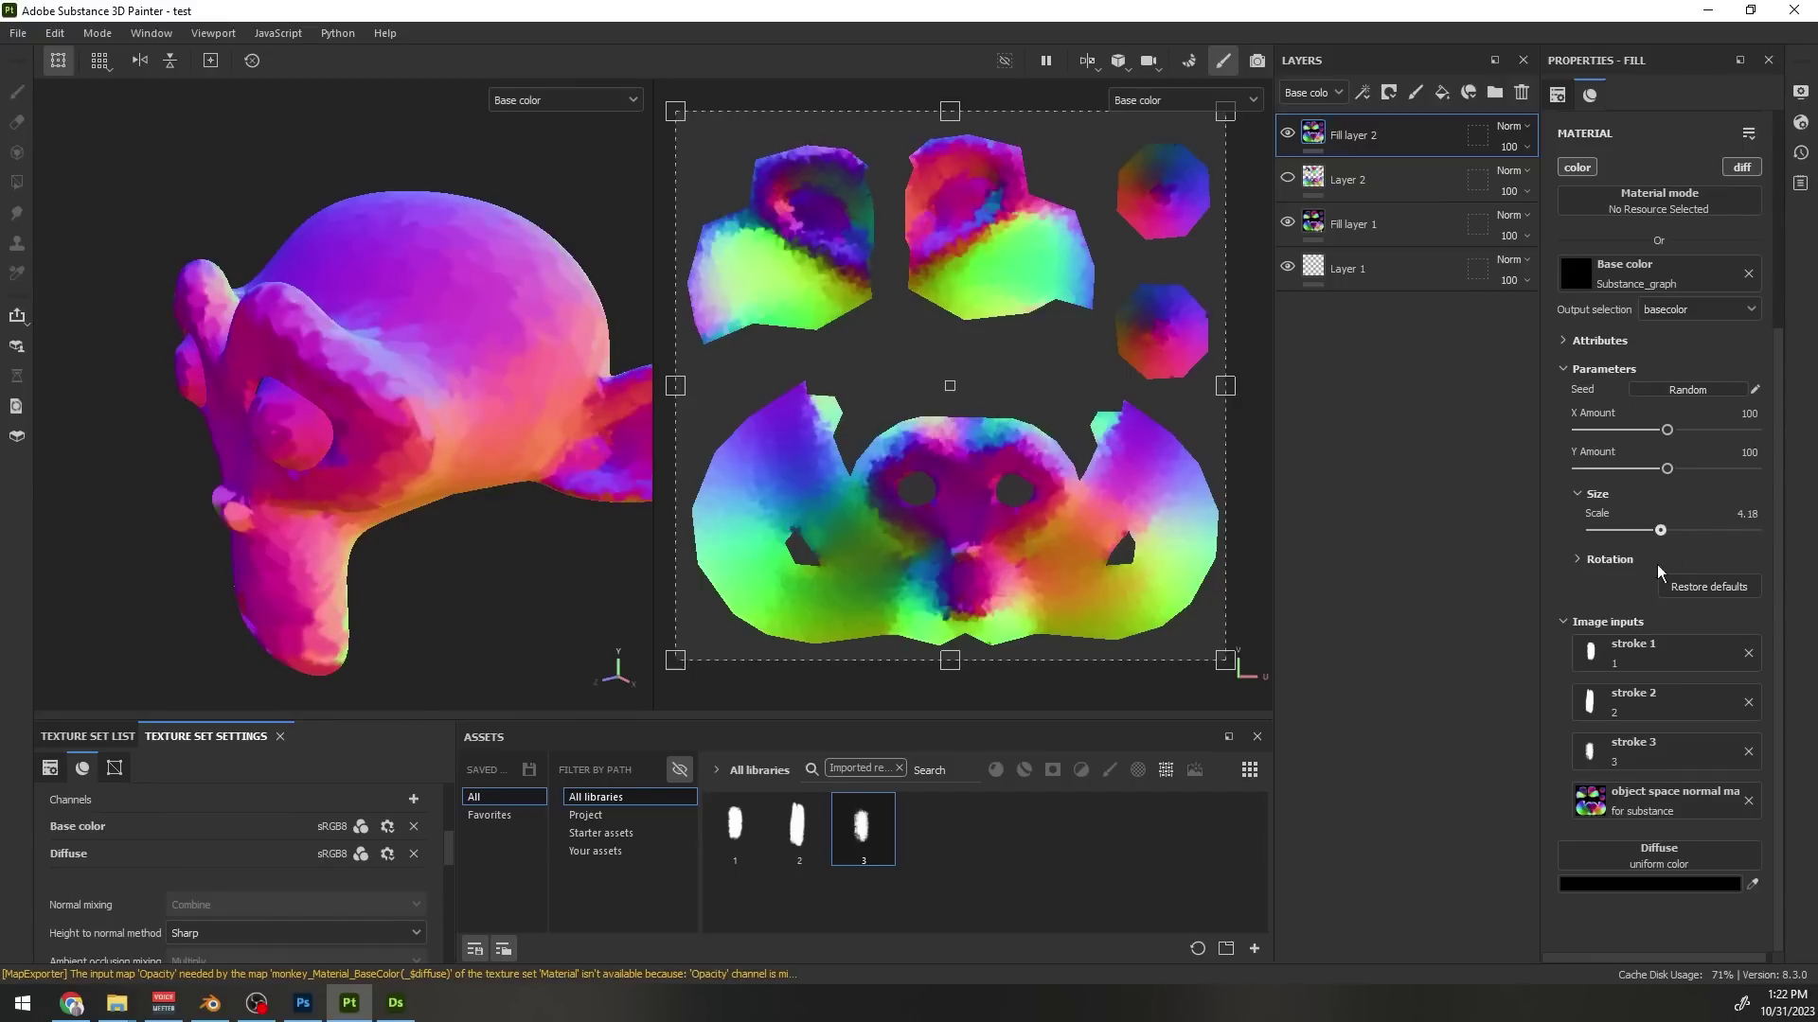
# Switch to Substance 3D Painter, expand Fill layer 2's Rotation parameters, and reduce the Substance_graph X Amount
pyautogui.click(1621, 559)
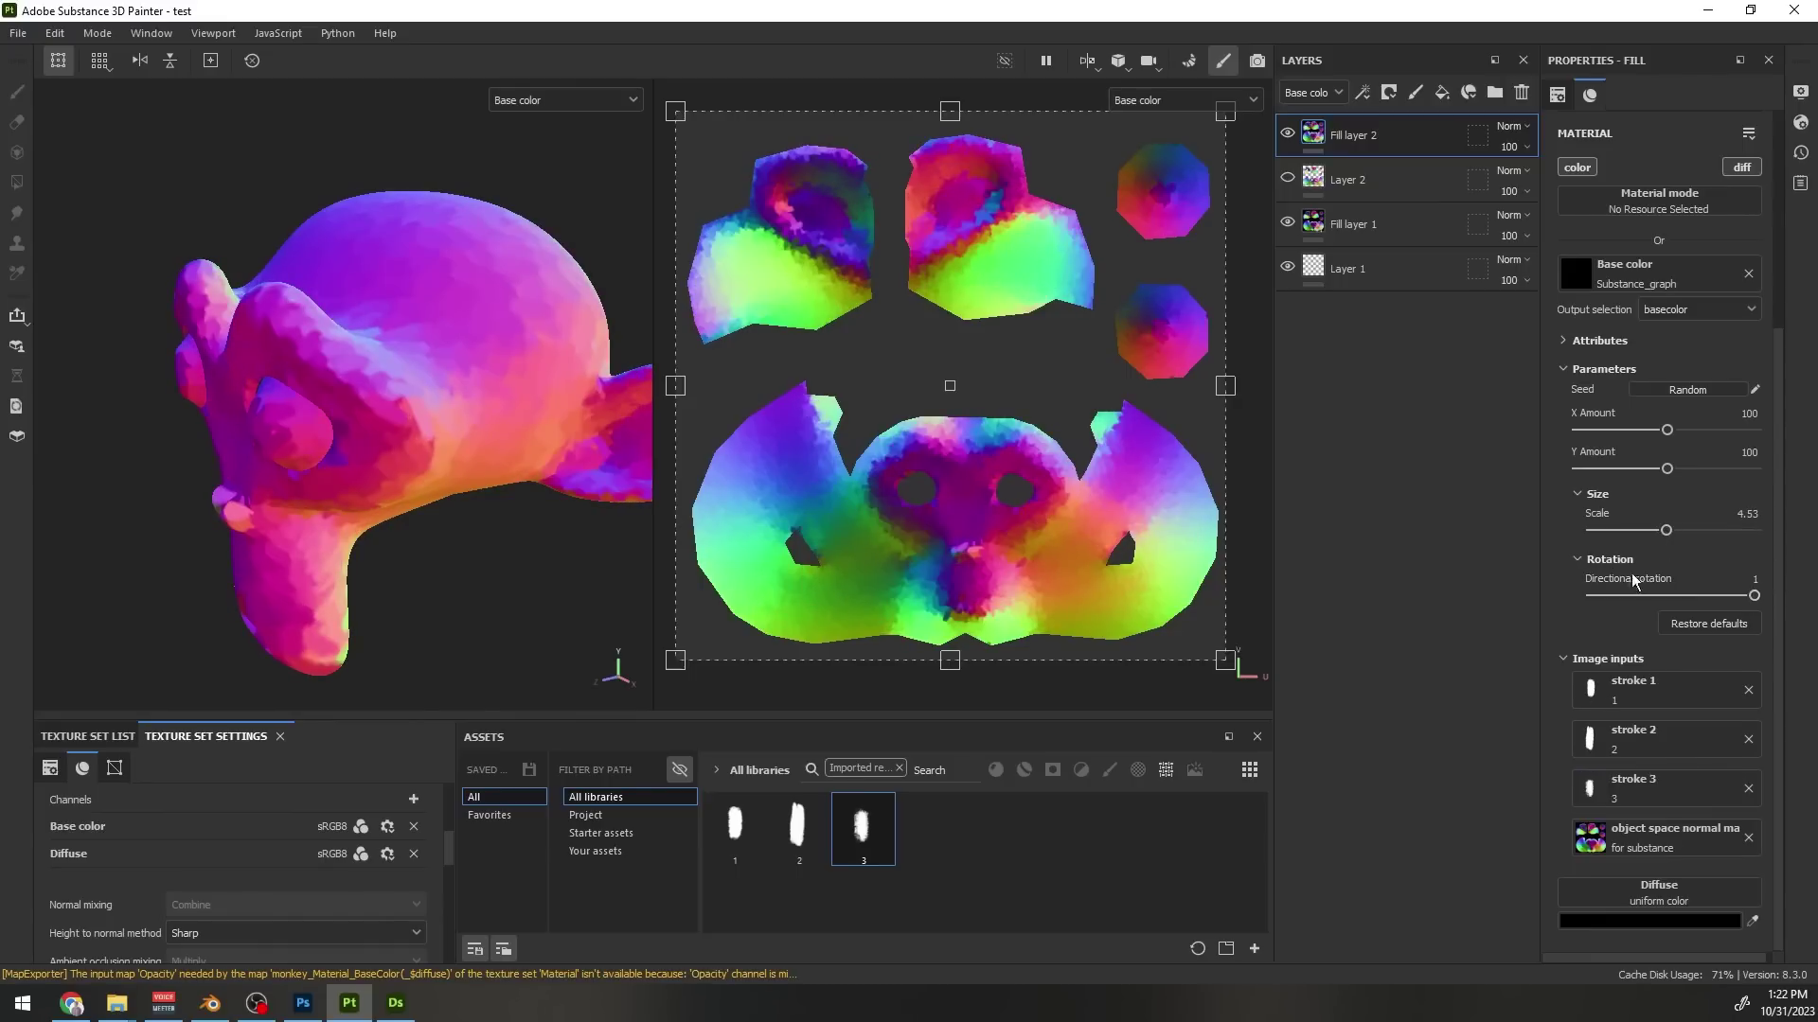
pyautogui.moveTo(1668, 431); pyautogui.dragTo(1648, 469)
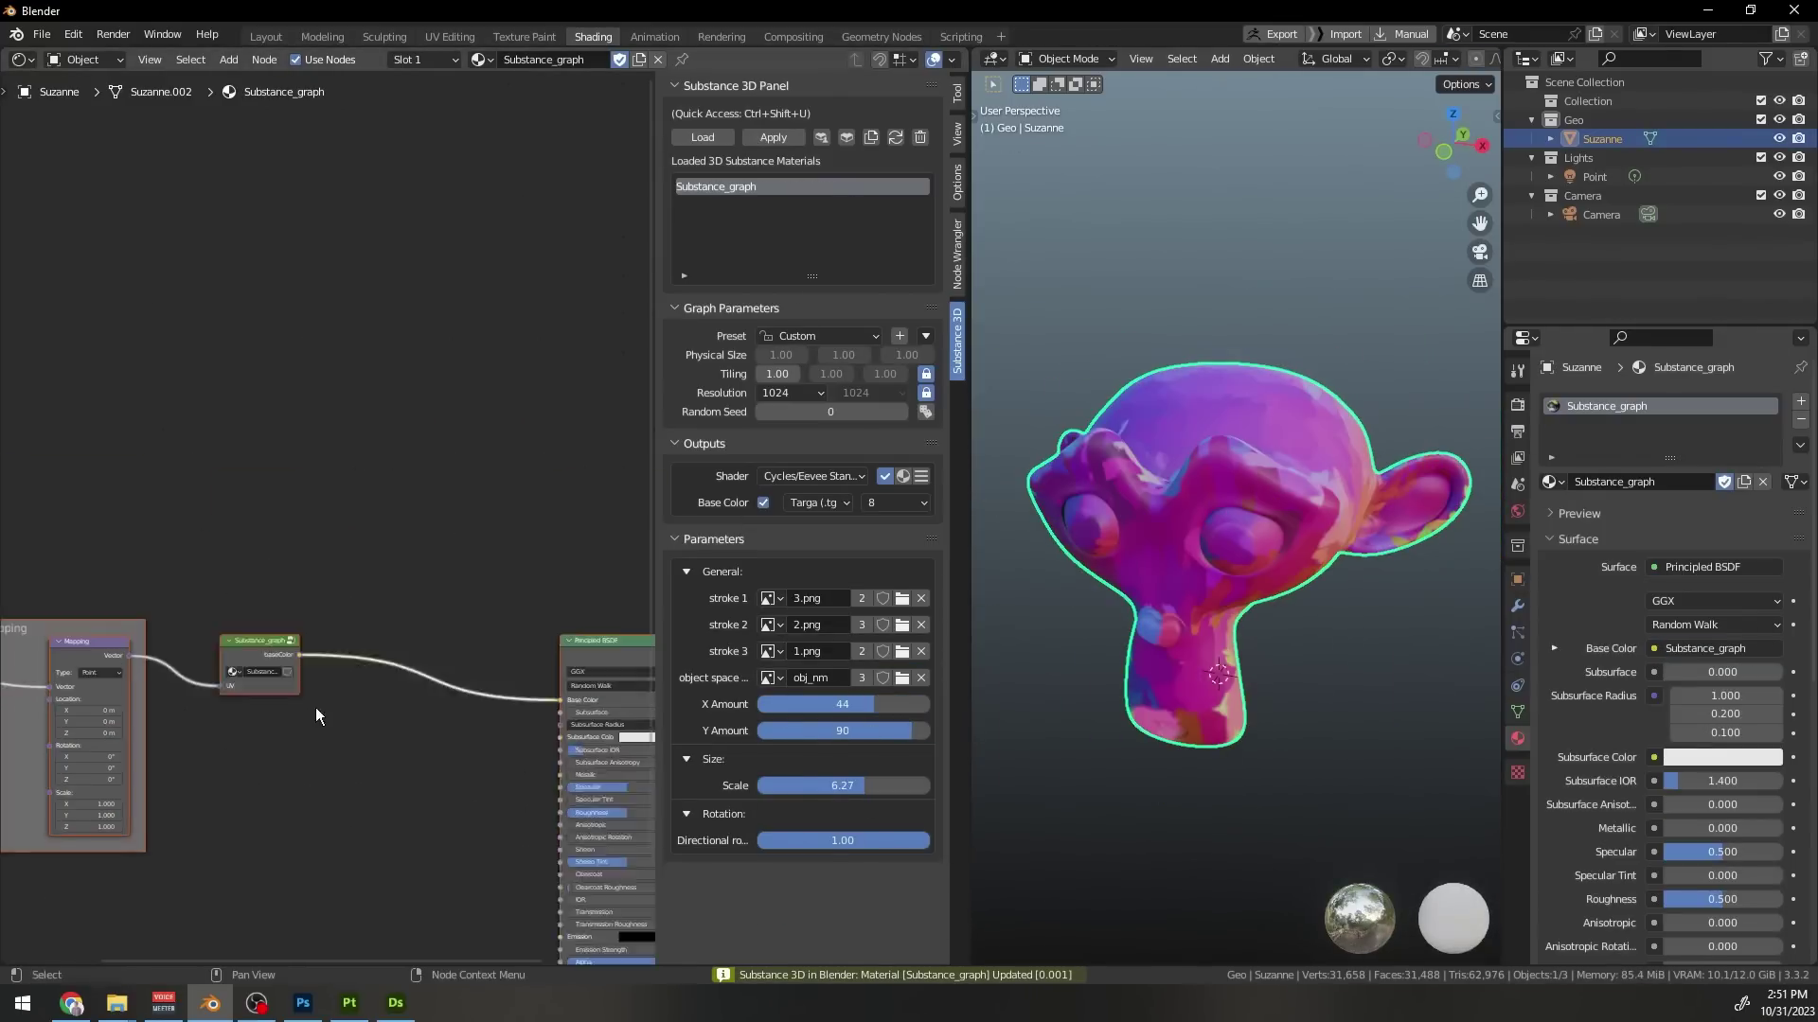
# Switch to Blender and pull a new connection from the Substance_graph node group's base colour output
pyautogui.moveTo(304, 650); pyautogui.dragTo(369, 699)
pyautogui.click(454, 721)
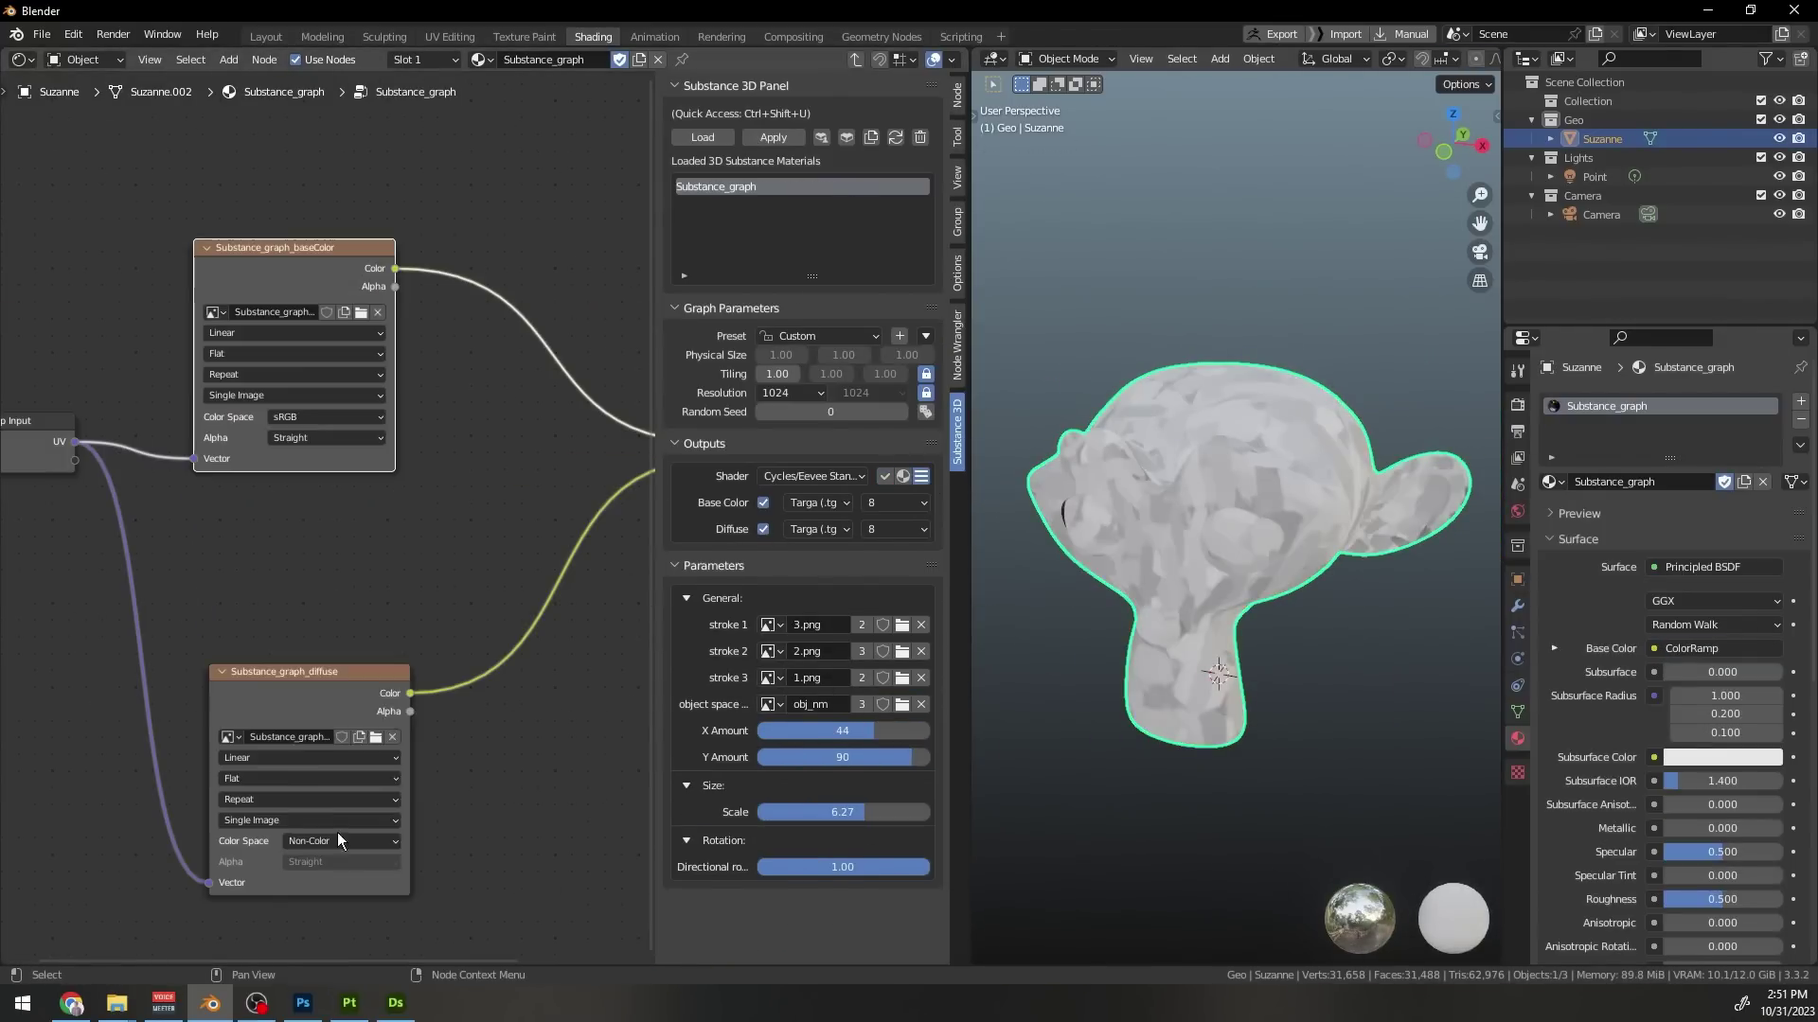